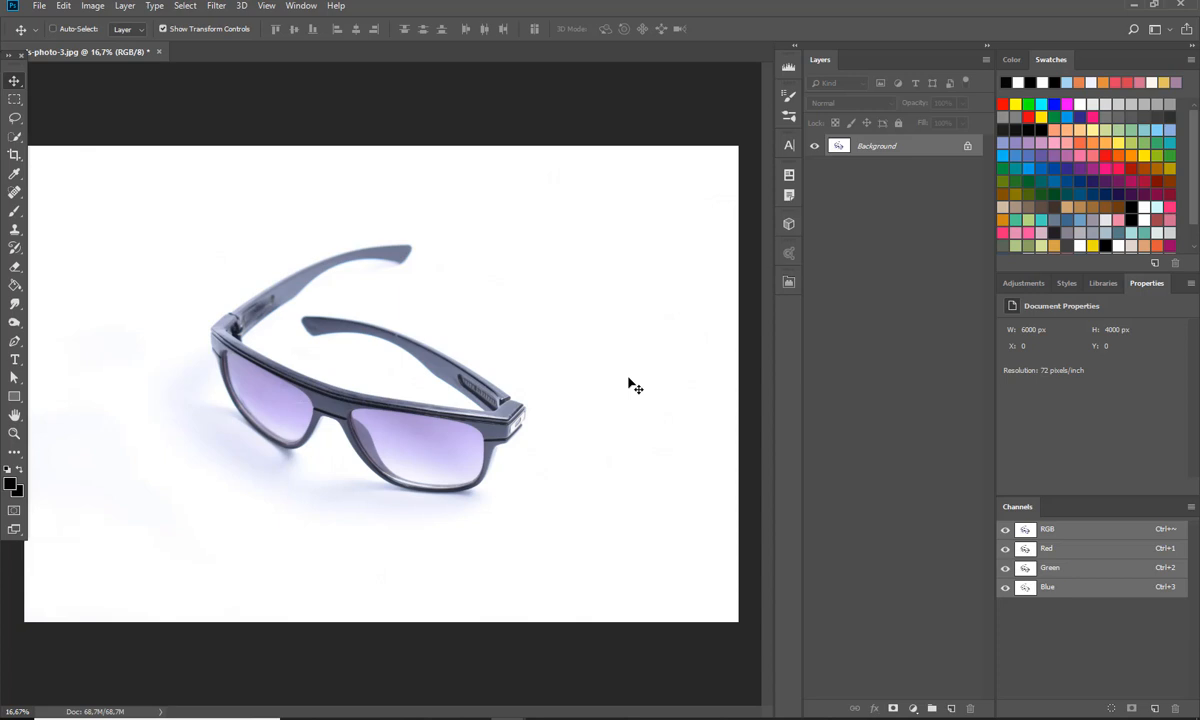
Zoom in to 50% and examine the sunglasses' lenses, frame and temples for scratches and dust.
key("ctrl+plus")
key("ctrl+plus")
key("ctrl+plus")
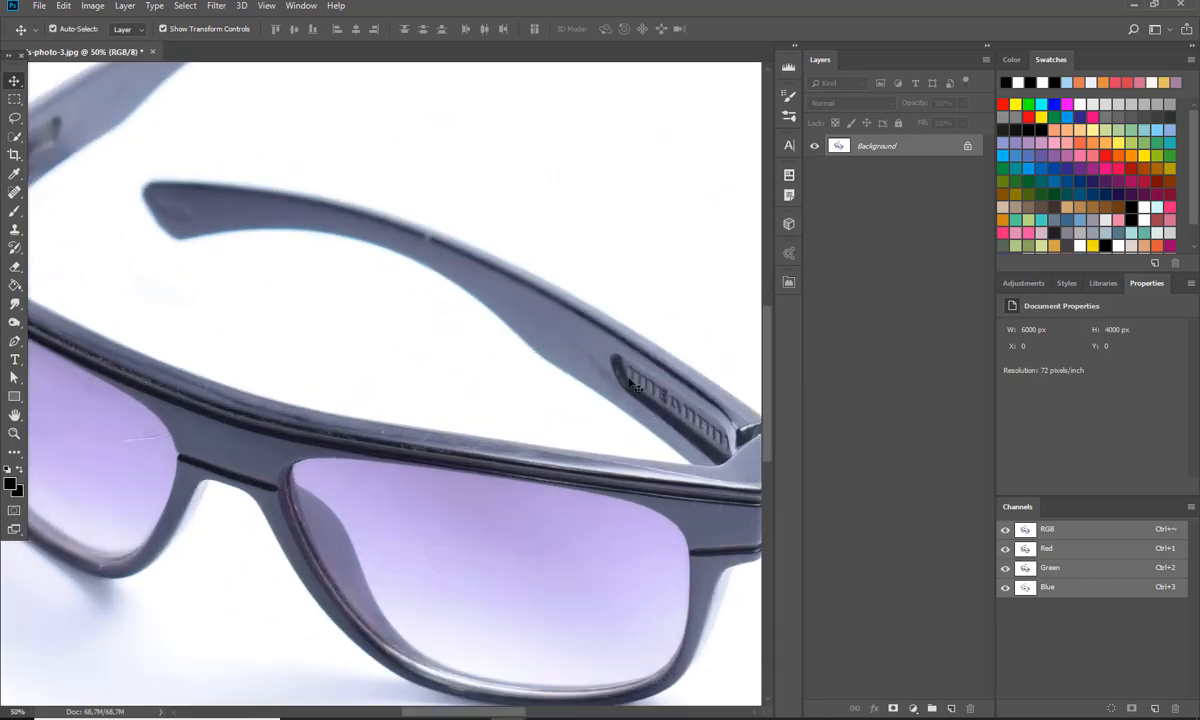
left_click_drag(497, 715, 453, 714)
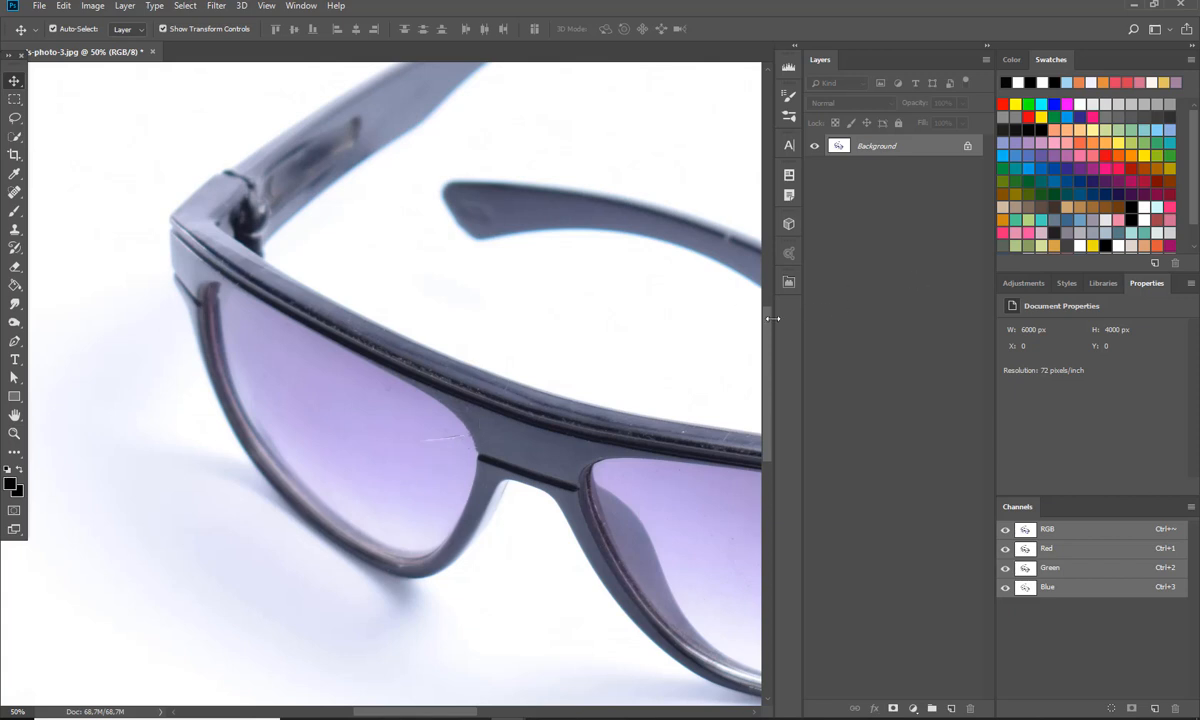
left_click_drag(769, 318, 769, 254)
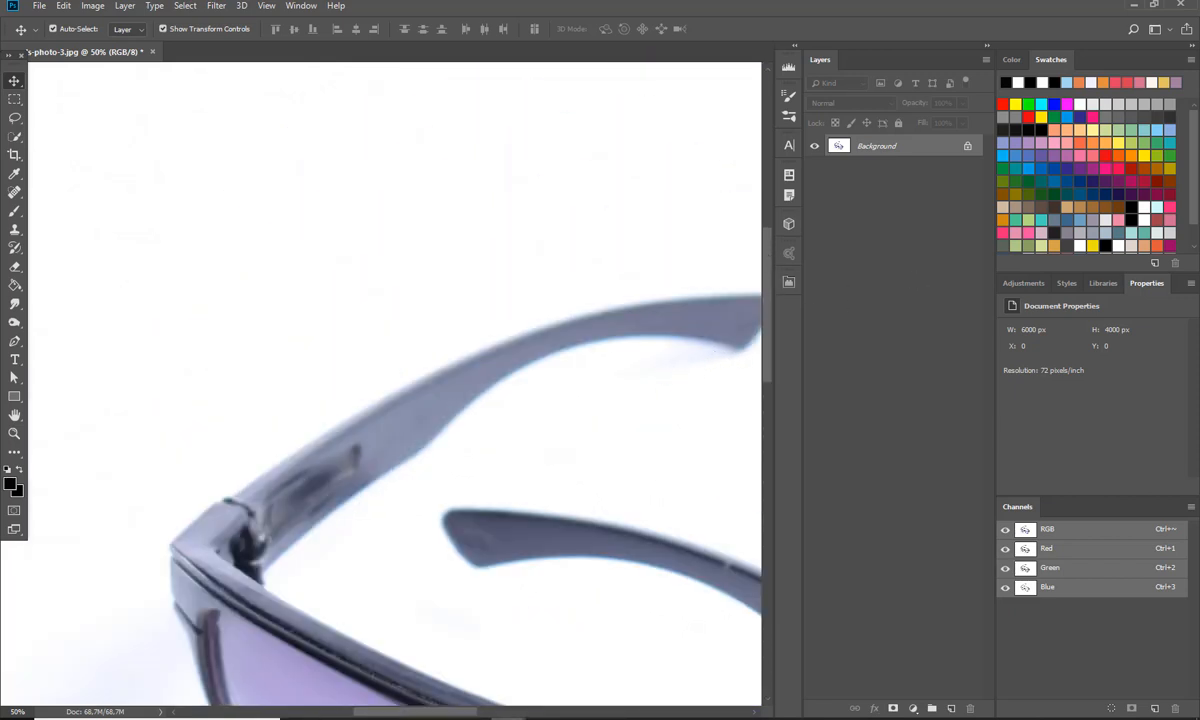
left_click_drag(450, 716, 480, 716)
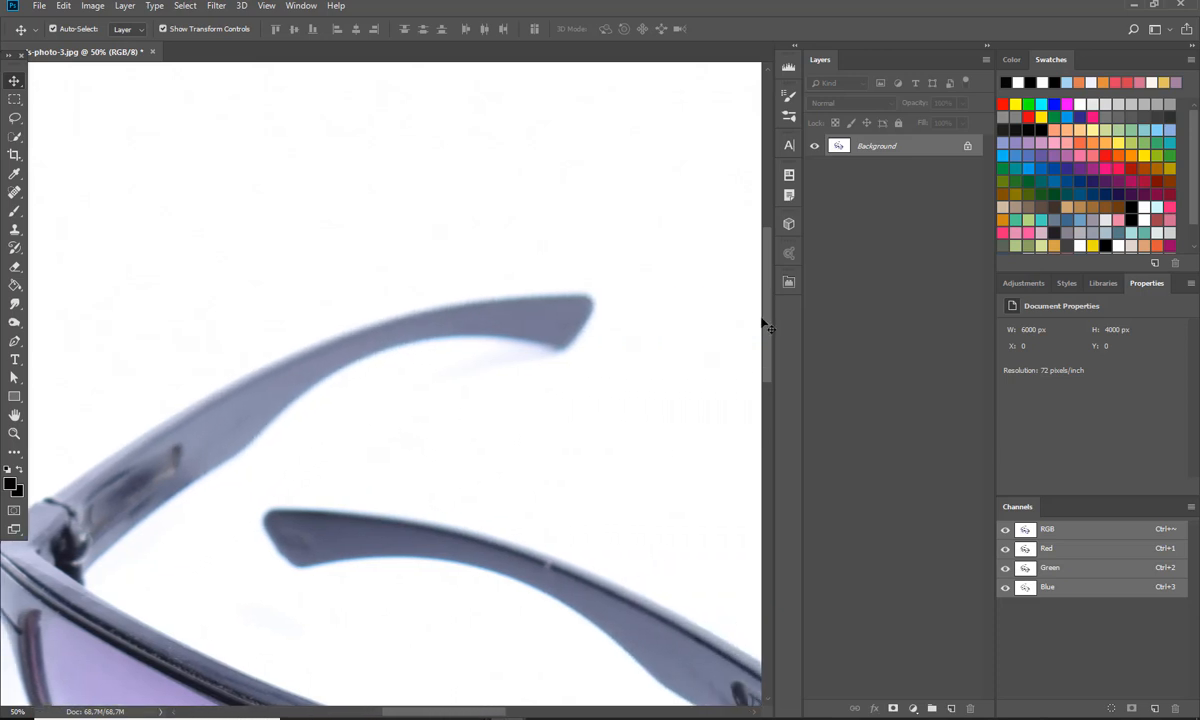
left_click_drag(766, 325, 767, 340)
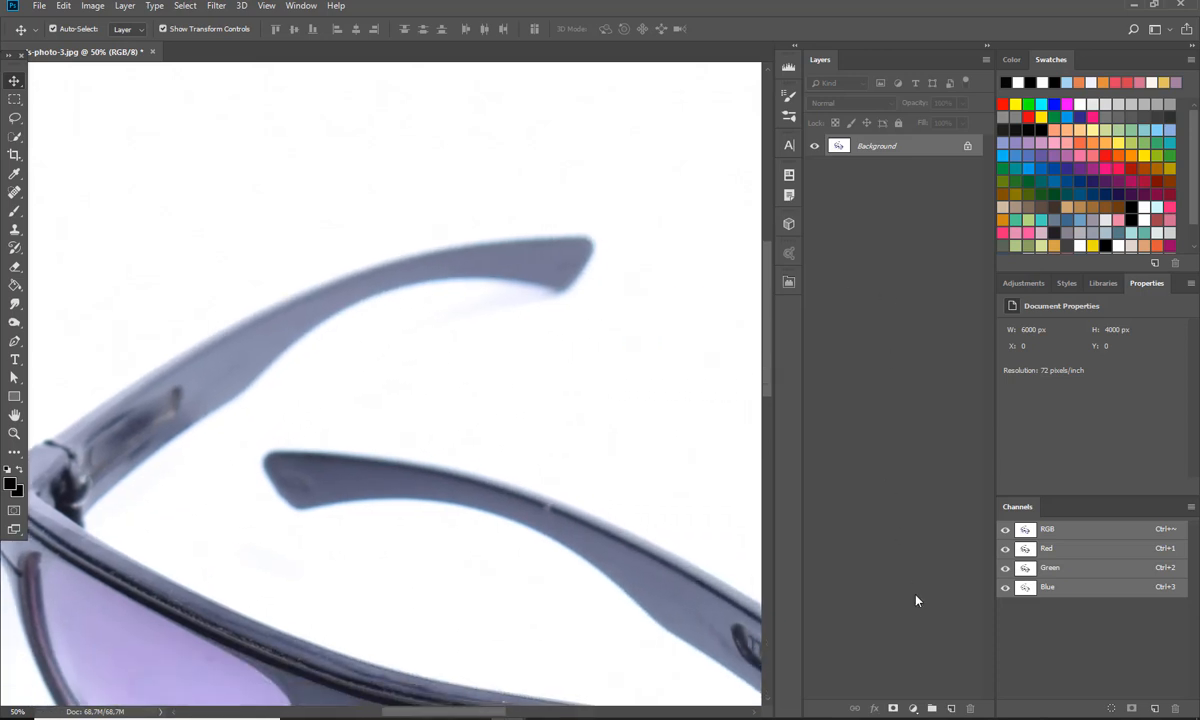
On a new layer, heal the scratch near the nose bridge and the mark beneath the far temple tip with the Content-Aware Spot Healing Brush.
left_click(951, 709)
left_click(15, 194)
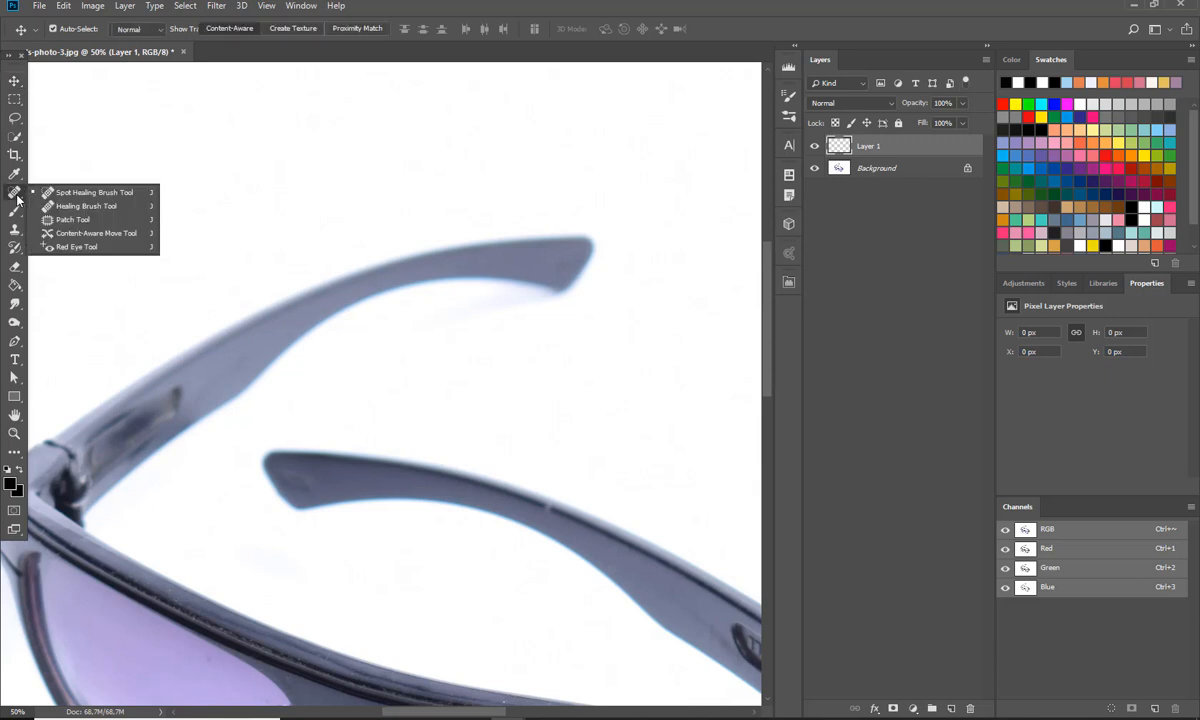
left_click(108, 193)
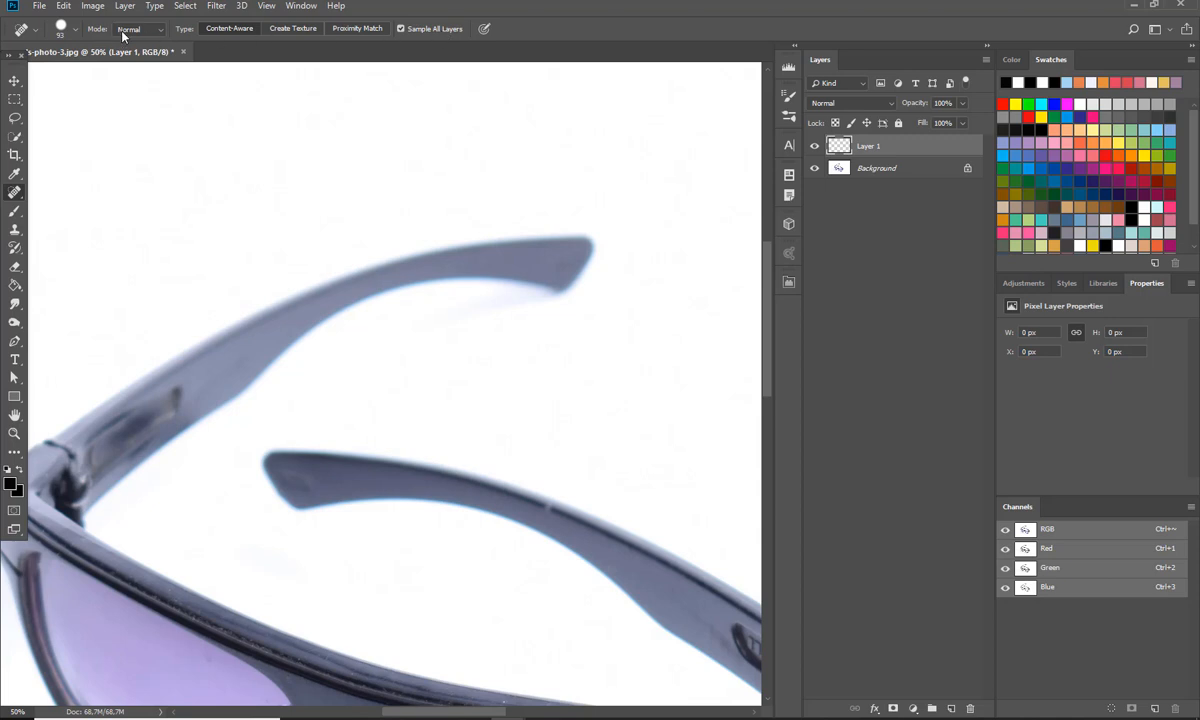
left_click_drag(768, 335, 768, 410)
left_click_drag(249, 442, 274, 442)
left_click(271, 440)
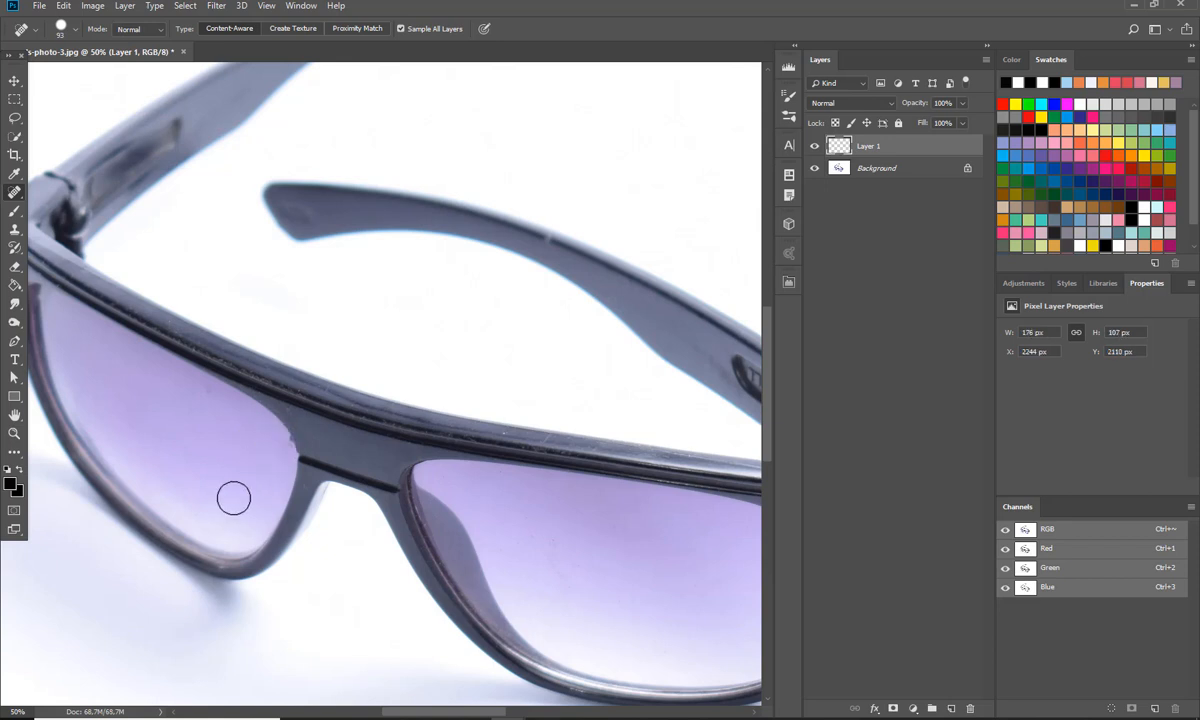
left_click(66, 9)
left_click(78, 20)
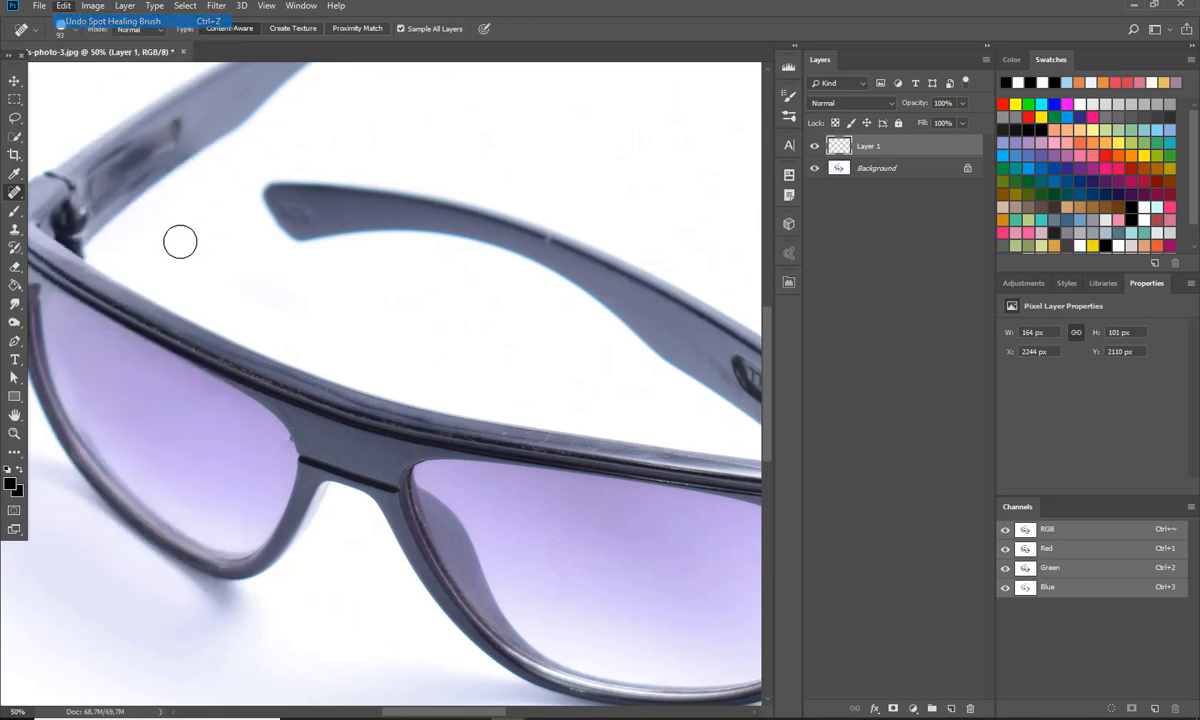
left_click(273, 442)
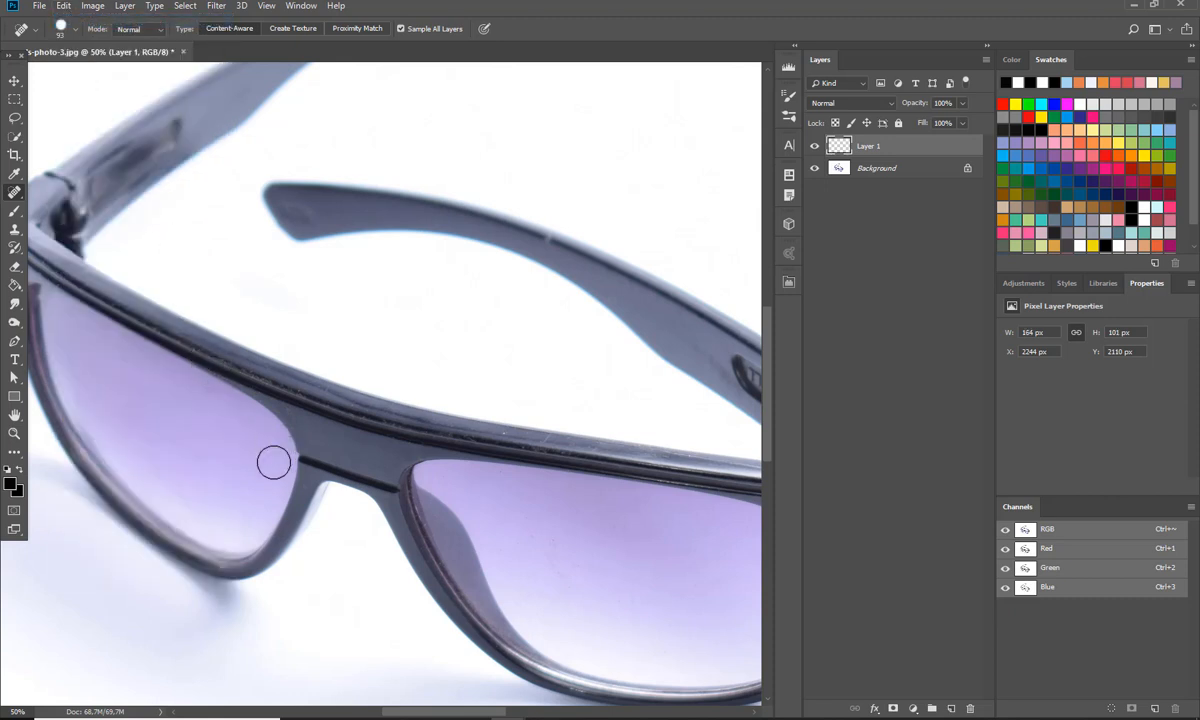
scroll(541, 308, "up", 2)
mouse_move(517, 134)
left_mouse_down()
mouse_move(437, 147)
mouse_move(541, 129)
left_mouse_up()
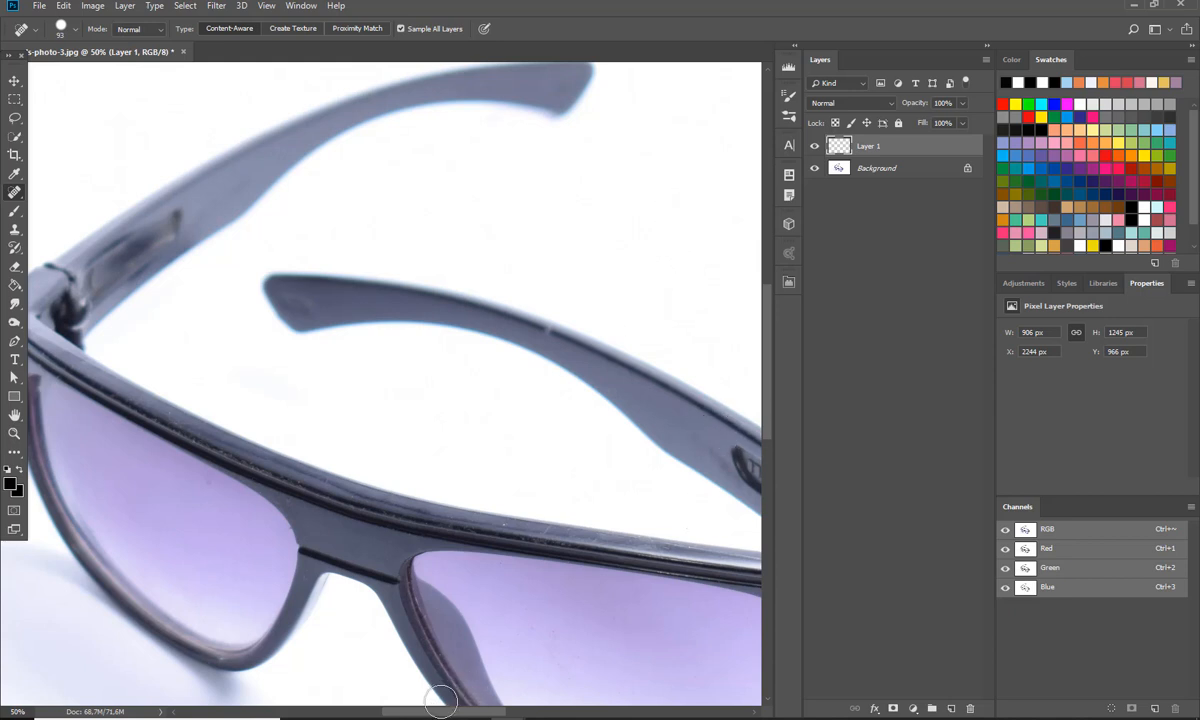
Check the rest of the white background for marks and delete the retouching layer.
left_click_drag(442, 711, 318, 711)
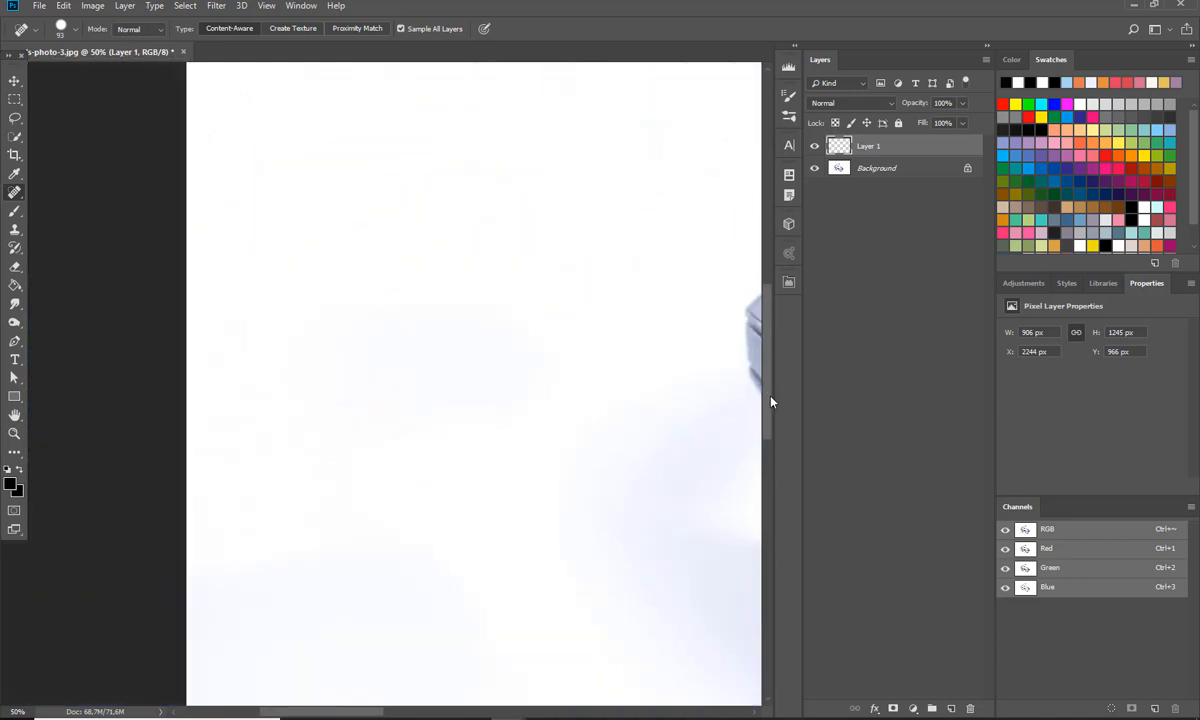
left_click_drag(771, 402, 775, 545)
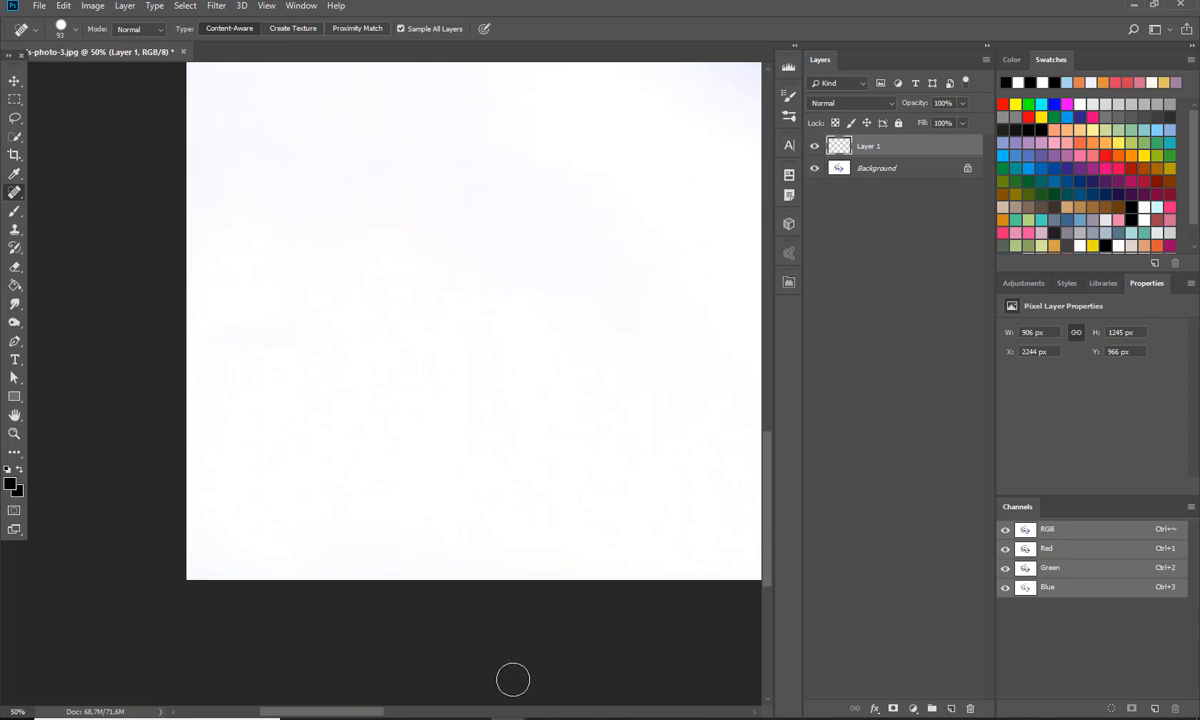
left_click_drag(376, 711, 625, 713)
left_click_drag(768, 560, 775, 402)
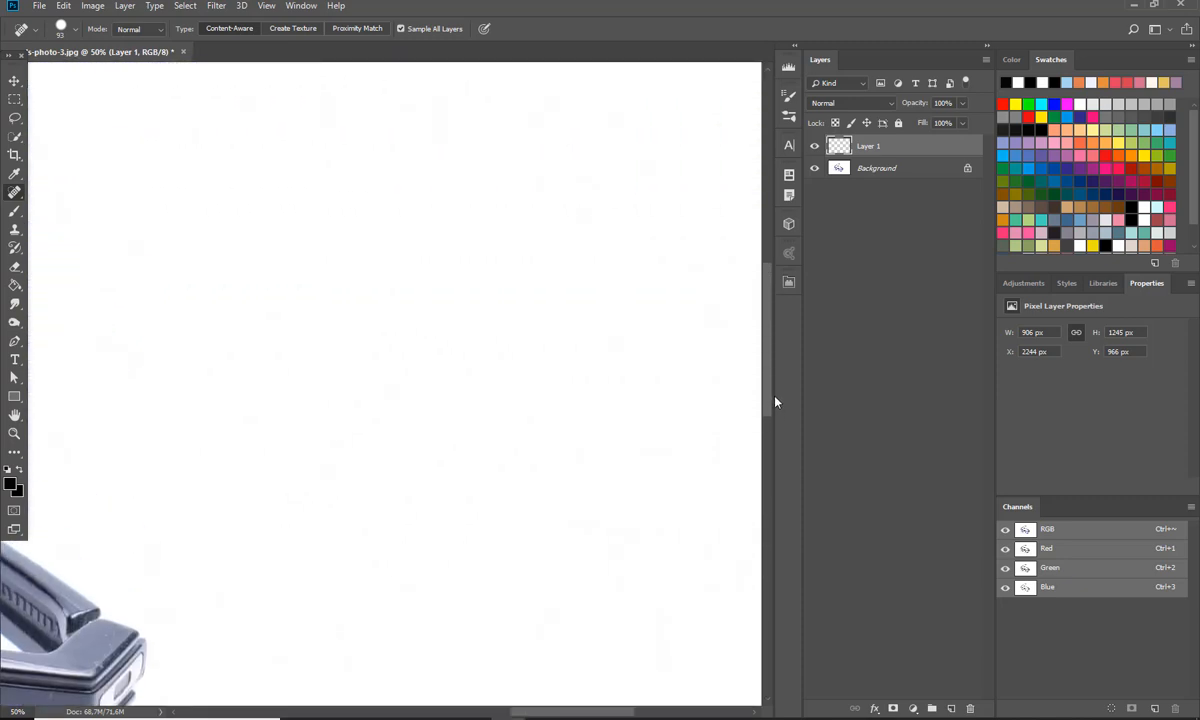
left_click_drag(621, 713, 524, 713)
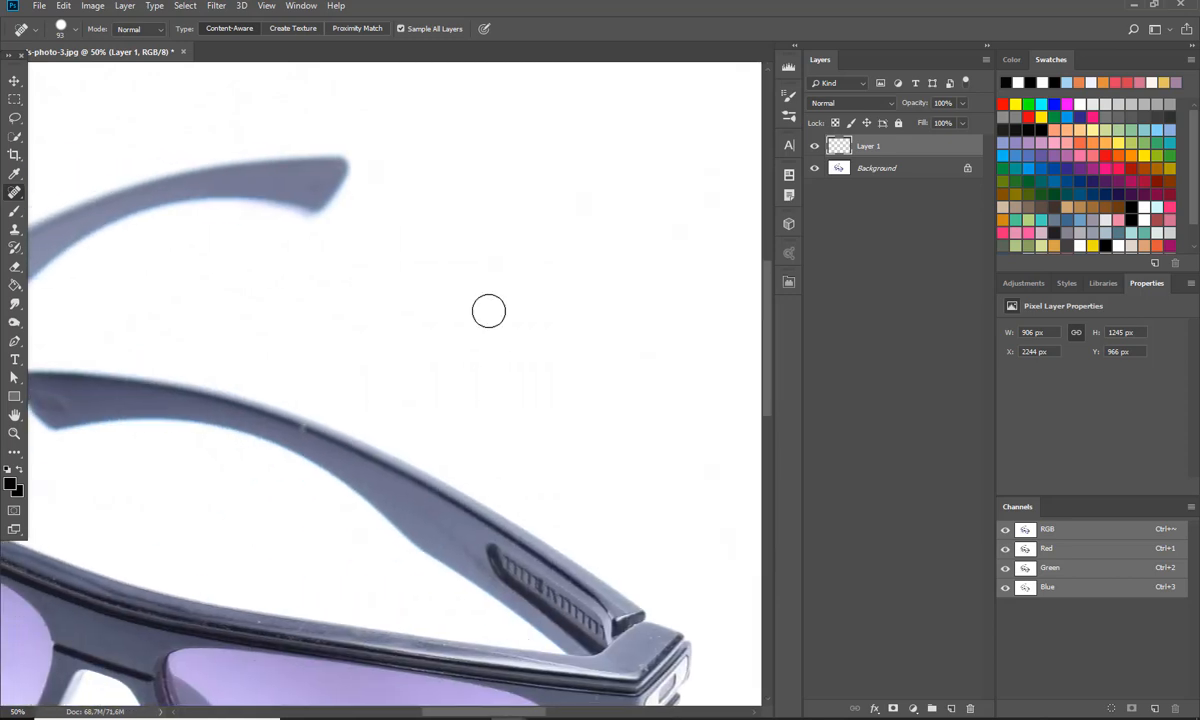
scroll(489, 311, "down", 3)
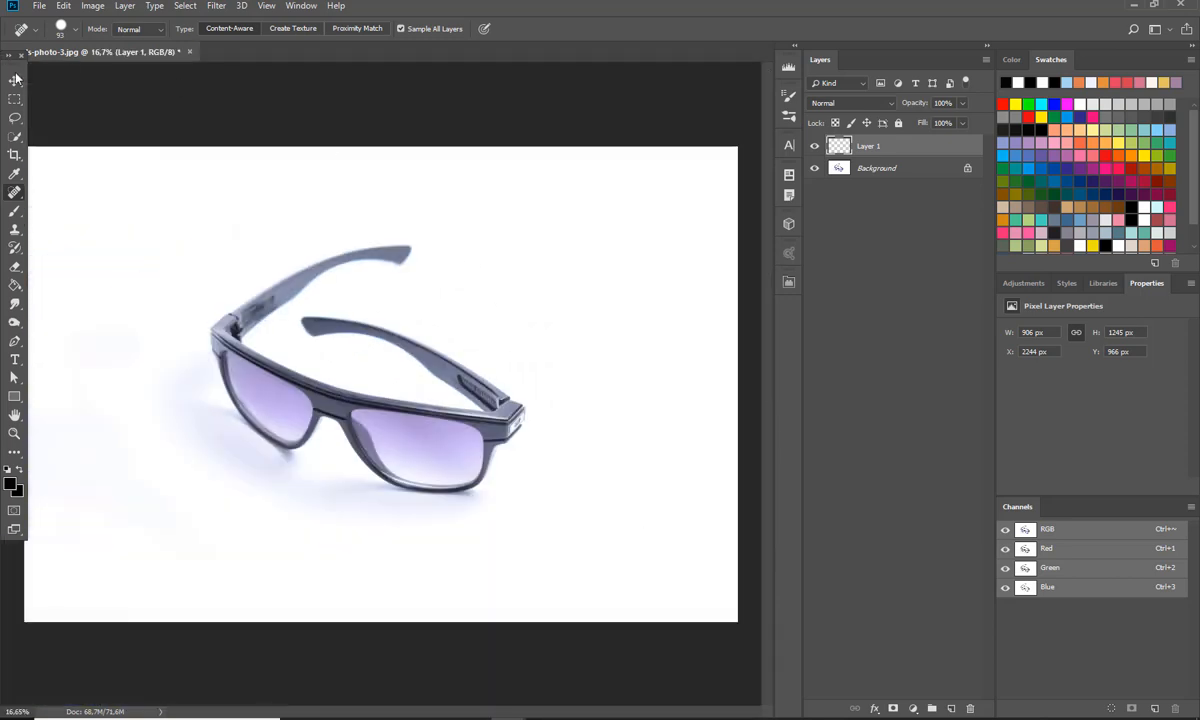
left_click(15, 80)
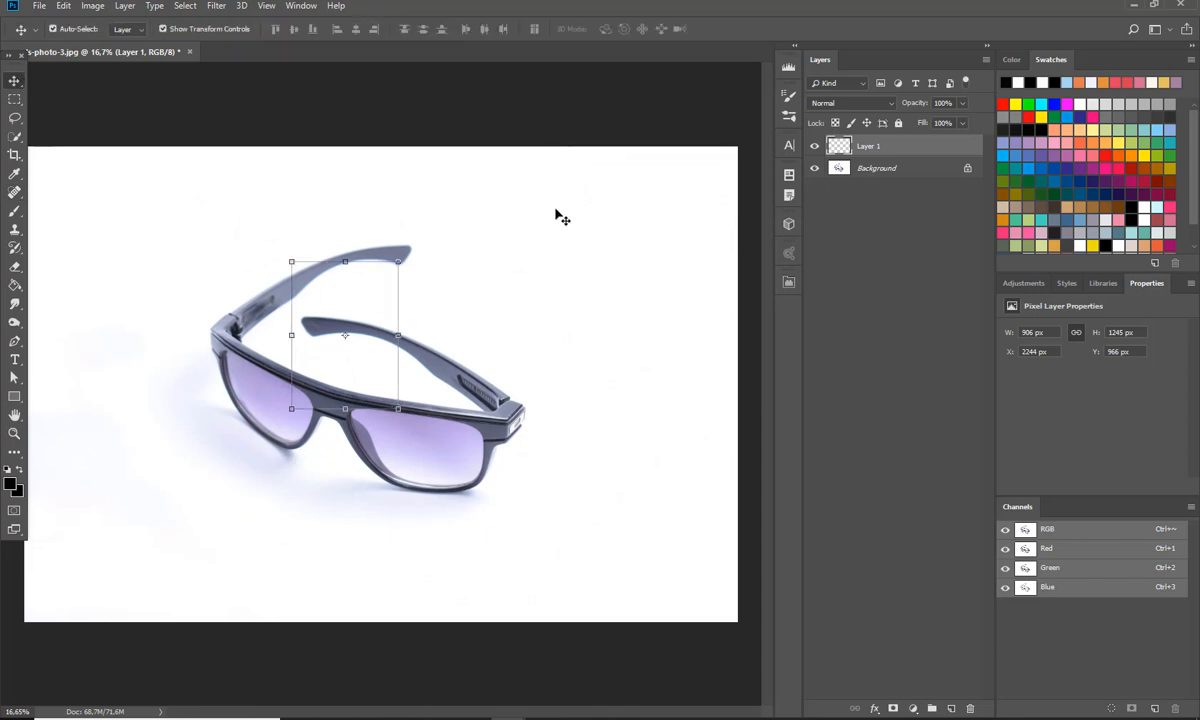
left_click_drag(886, 156, 969, 708)
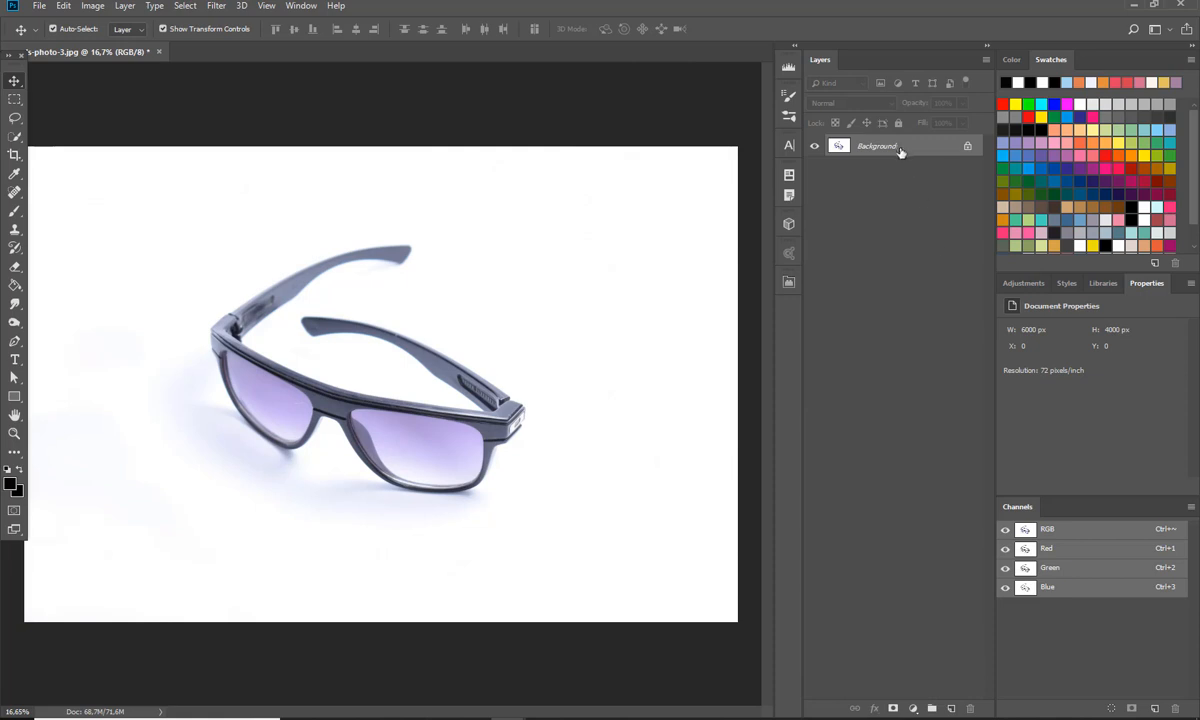
Add a Curves adjustment layer and bend its RGB curve into a three-peaked wave, lowering the highlight endpoint to about a quarter of the height.
left_click(912, 708)
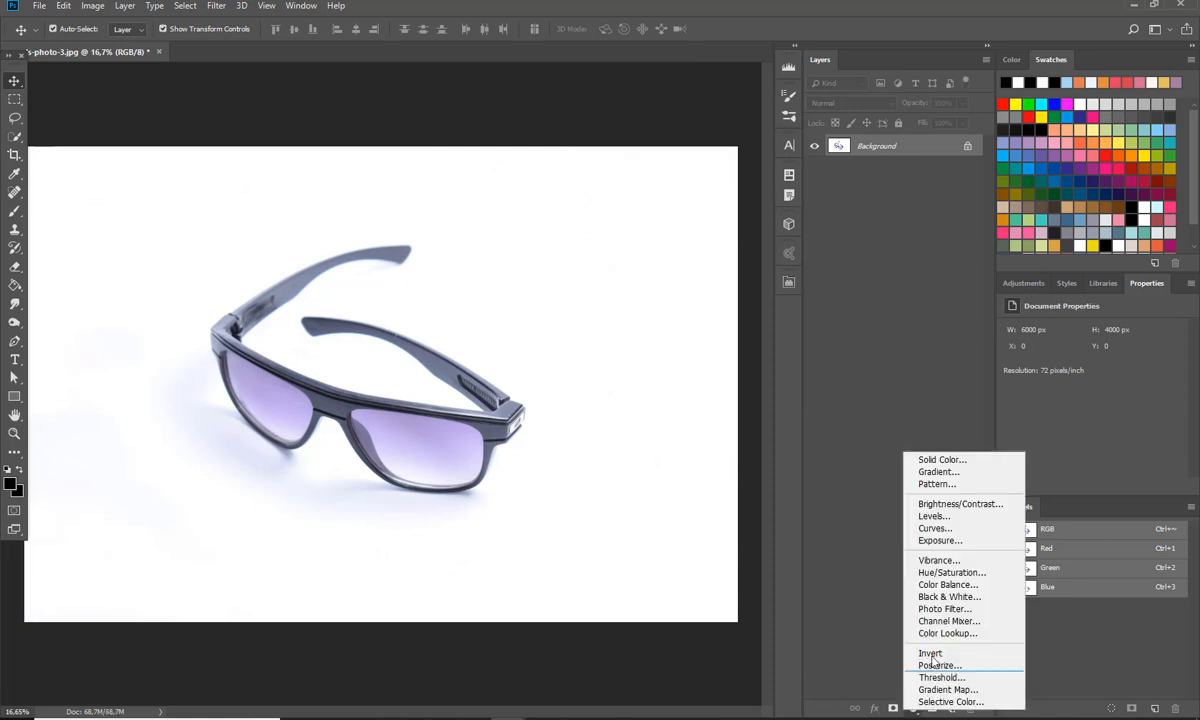
left_click(928, 528)
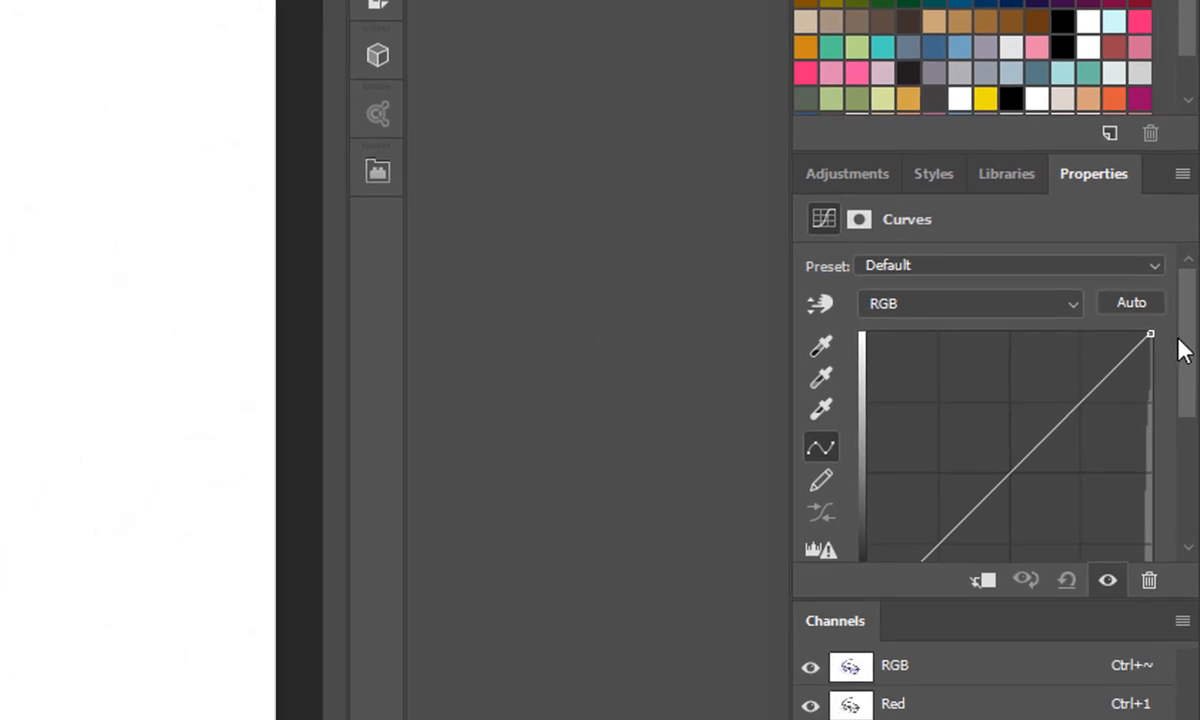
scroll(1191, 365, "down", 2)
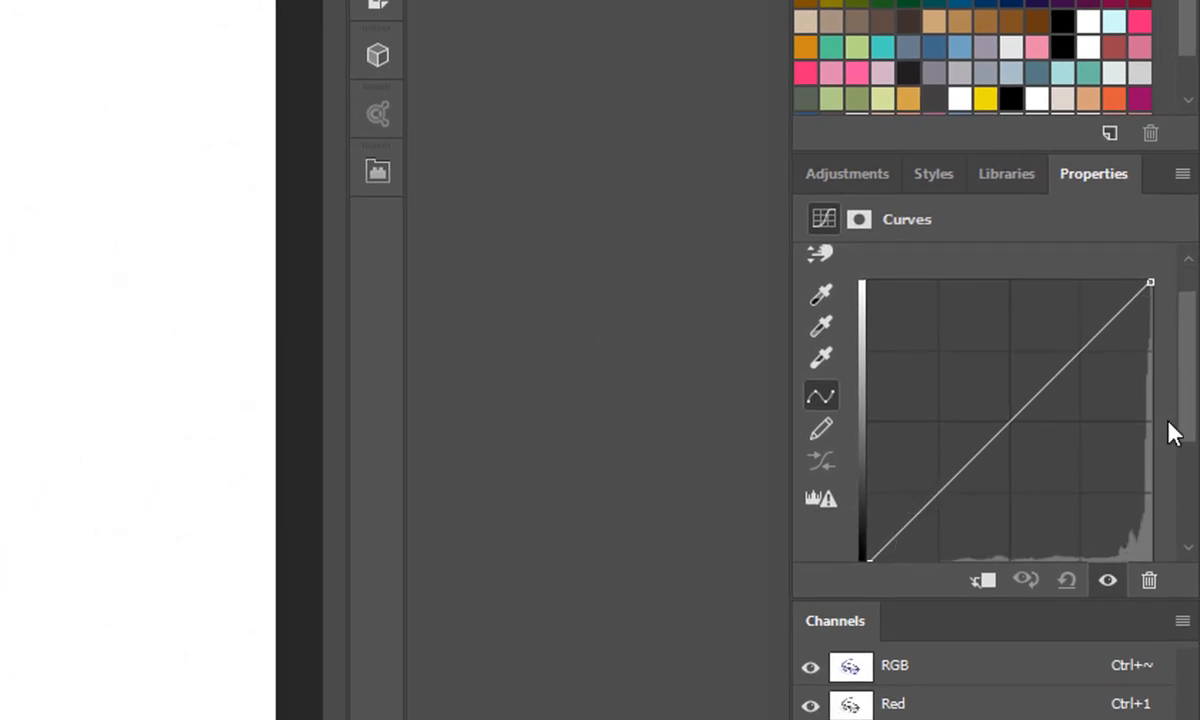
left_click_drag(1189, 415, 1190, 425)
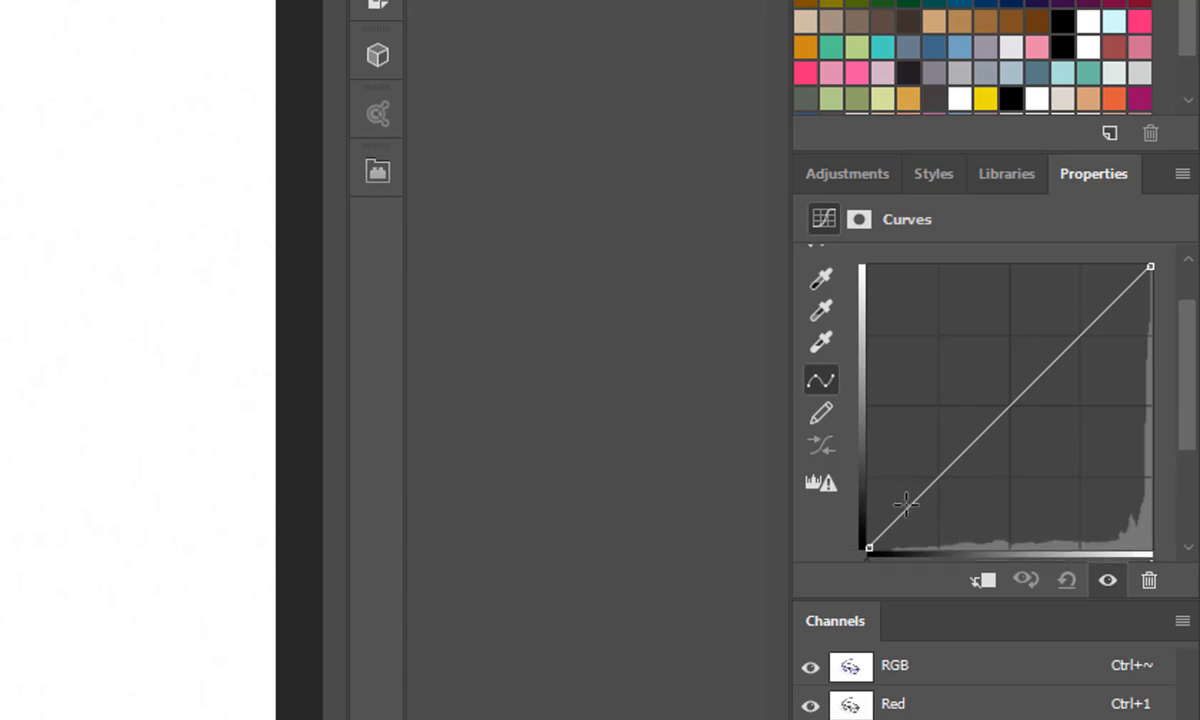
left_click_drag(905, 503, 944, 492)
left_click_drag(986, 545, 988, 318)
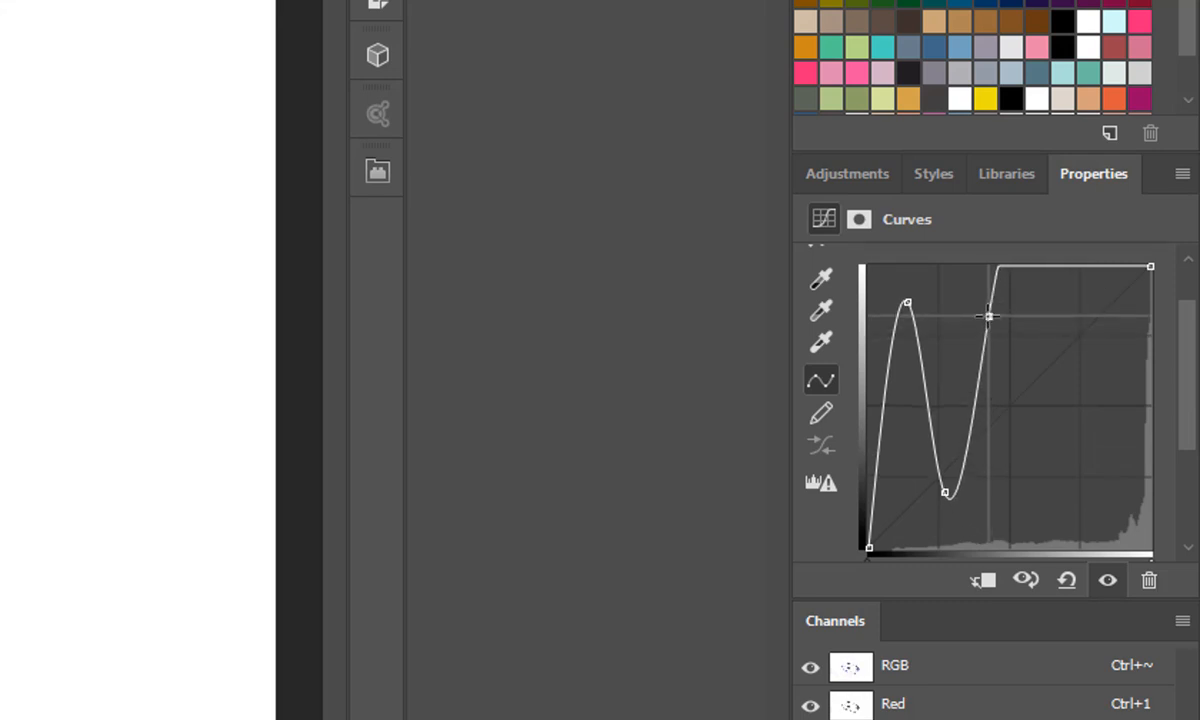
left_click_drag(1026, 268, 1026, 490)
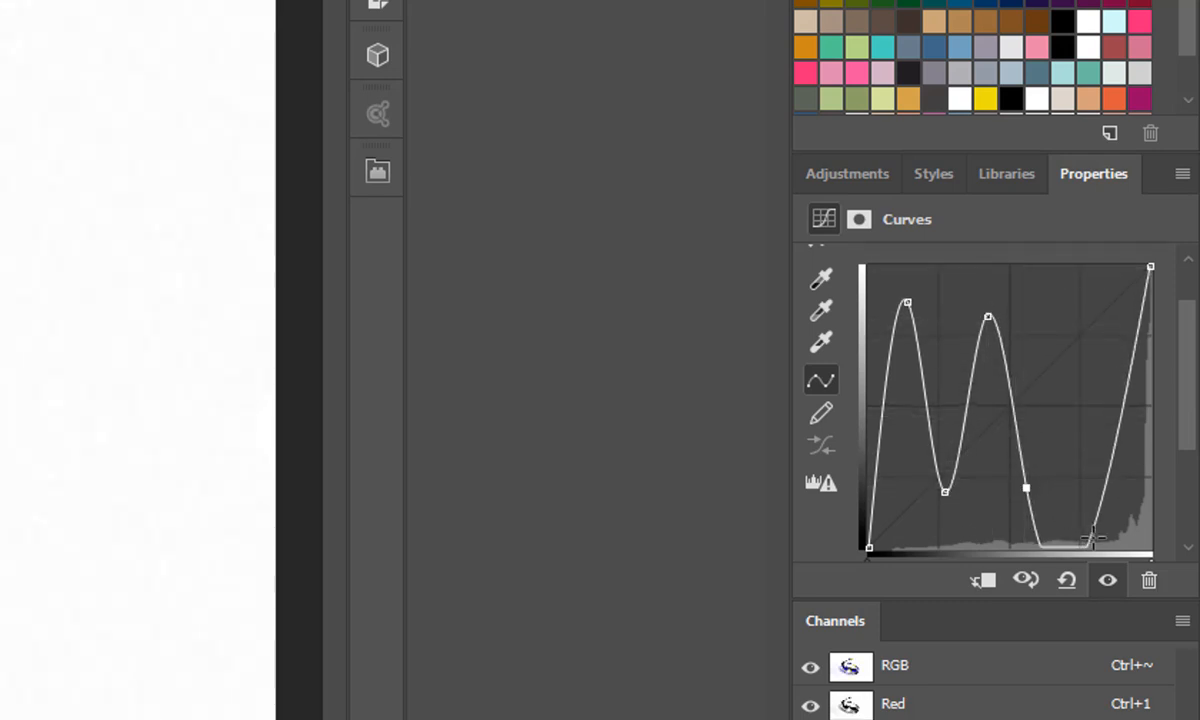
left_click_drag(1090, 430, 1070, 295)
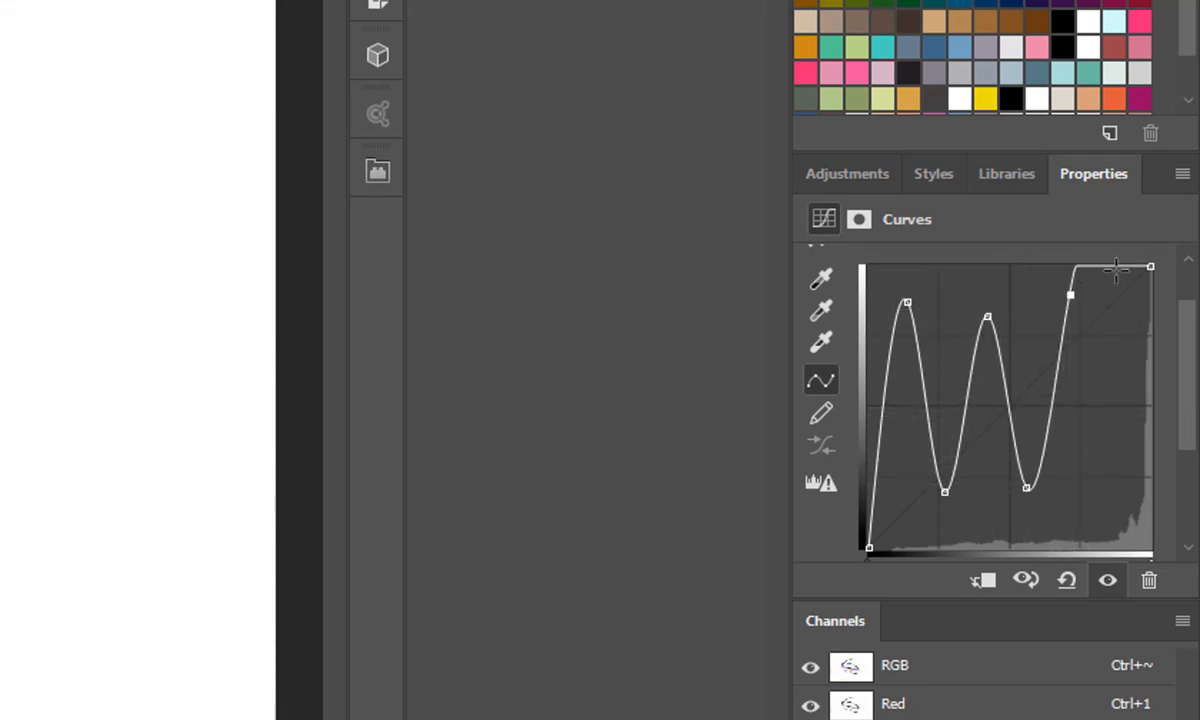
left_click_drag(1150, 266, 1148, 483)
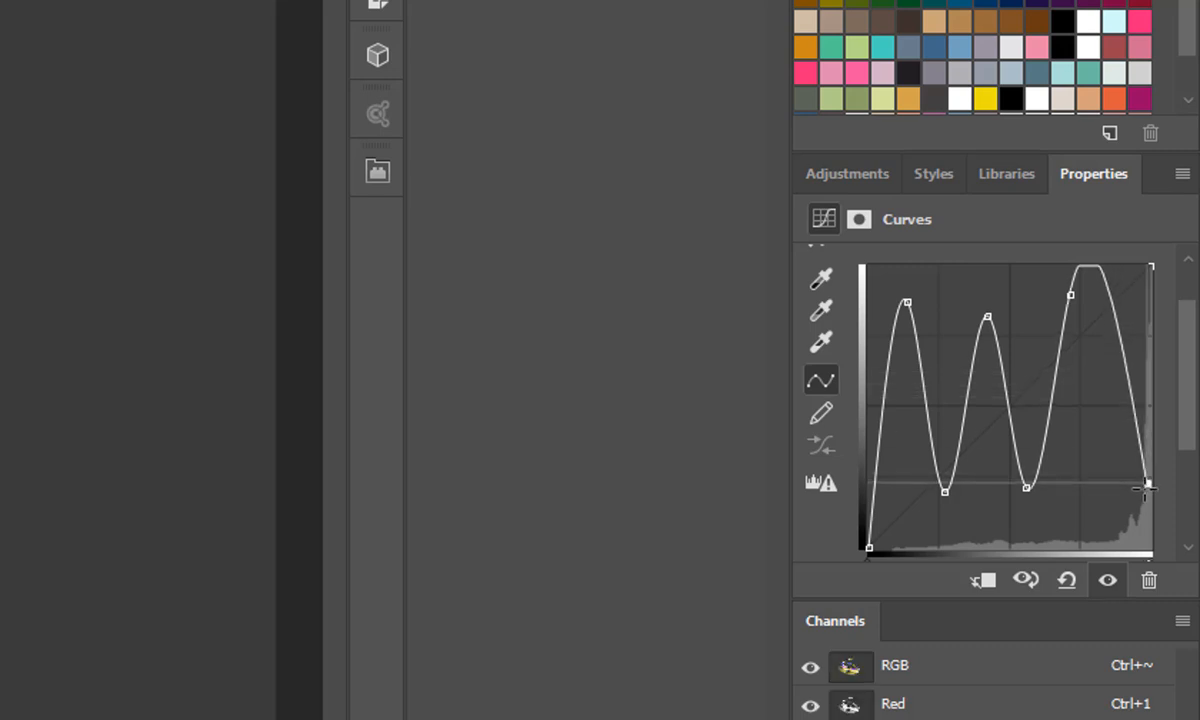
Even out the wave in the curve by adjusting its peaks and troughs and raising the black endpoint to about trough level.
left_click_drag(1071, 295, 1092, 304)
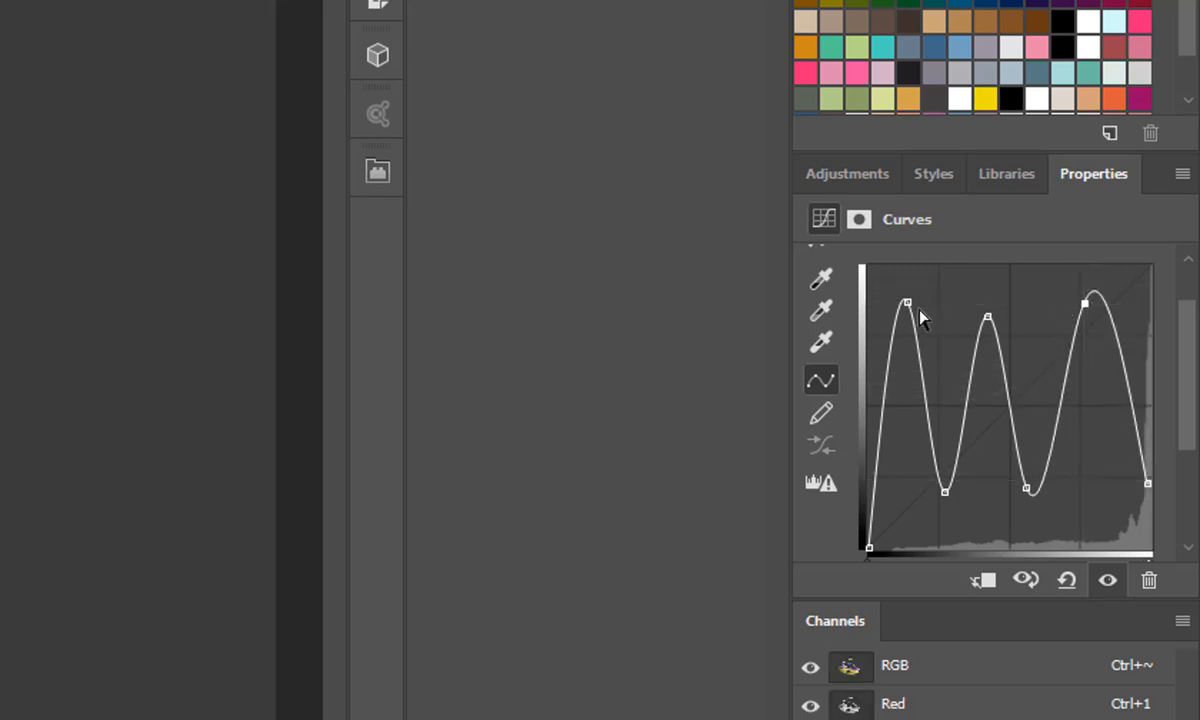
left_click_drag(907, 302, 903, 312)
left_click_drag(1085, 303, 1085, 311)
left_click_drag(885, 548, 875, 486)
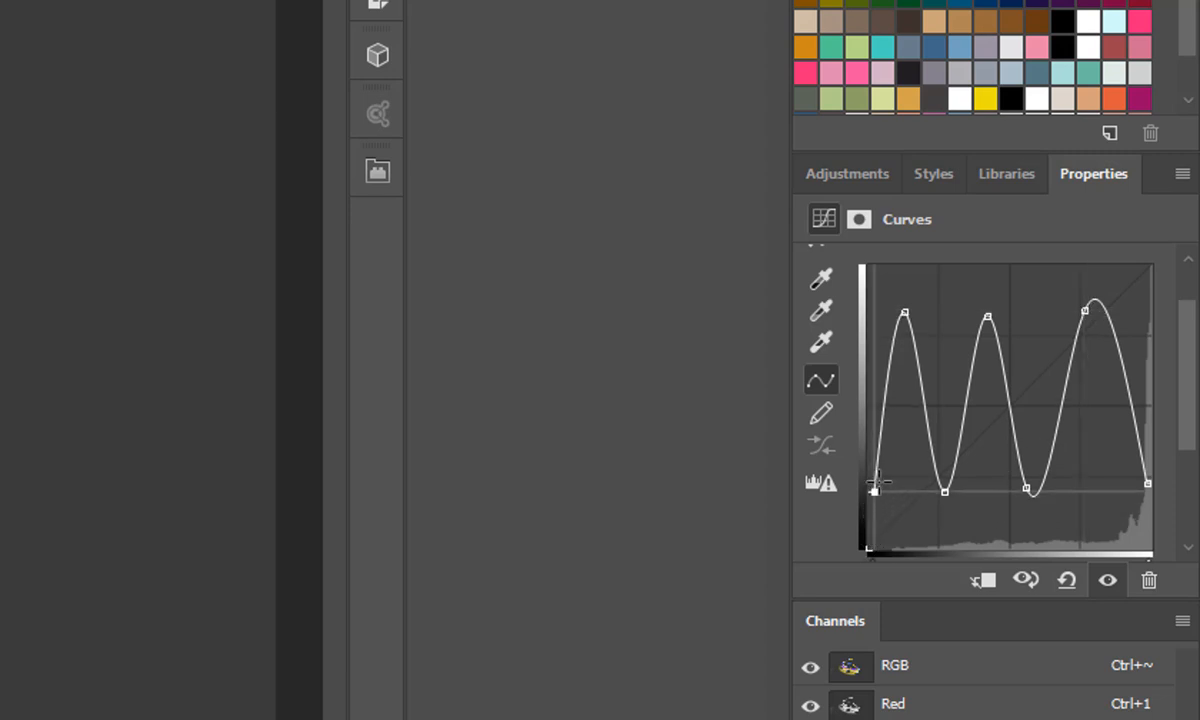
left_click_drag(1033, 488, 1038, 486)
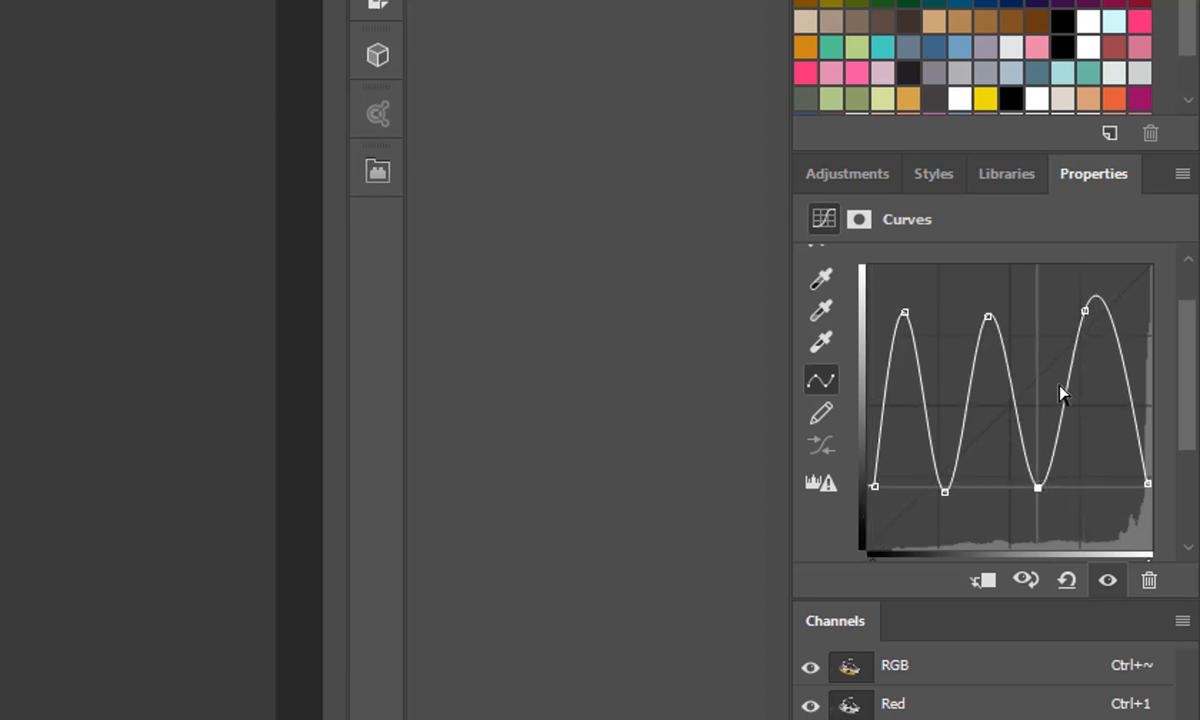
left_click_drag(1085, 309, 1085, 313)
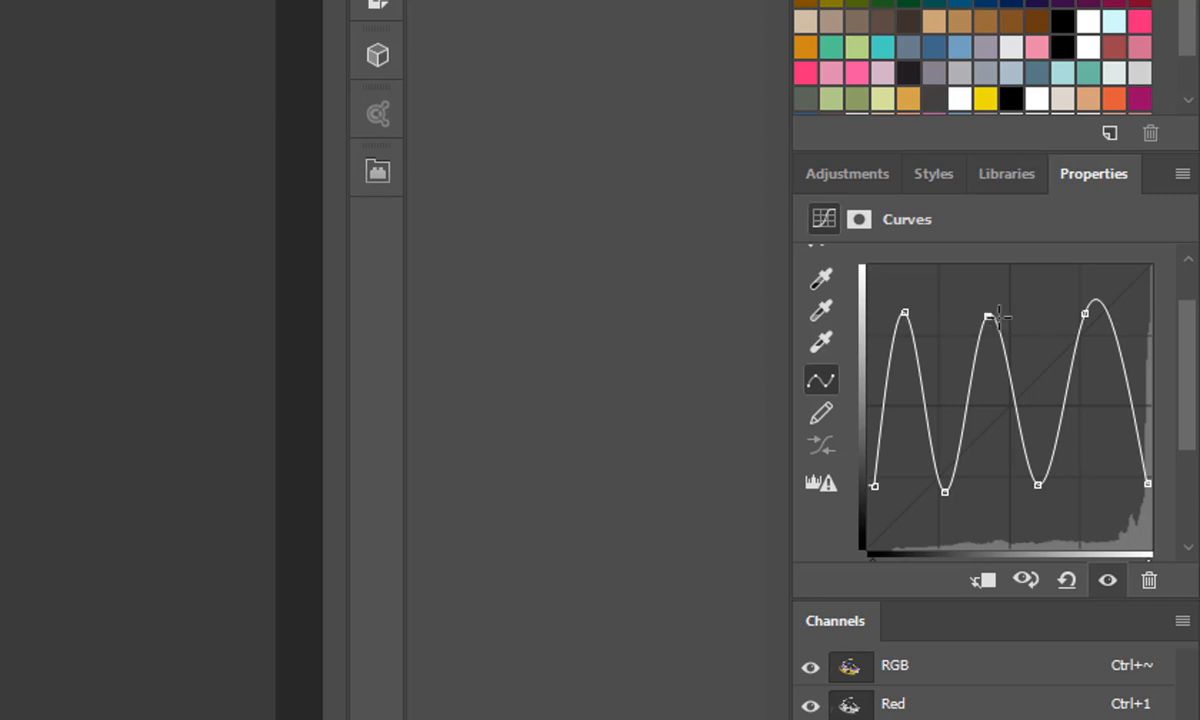
left_click_drag(988, 316, 1007, 316)
left_click_drag(950, 492, 957, 487)
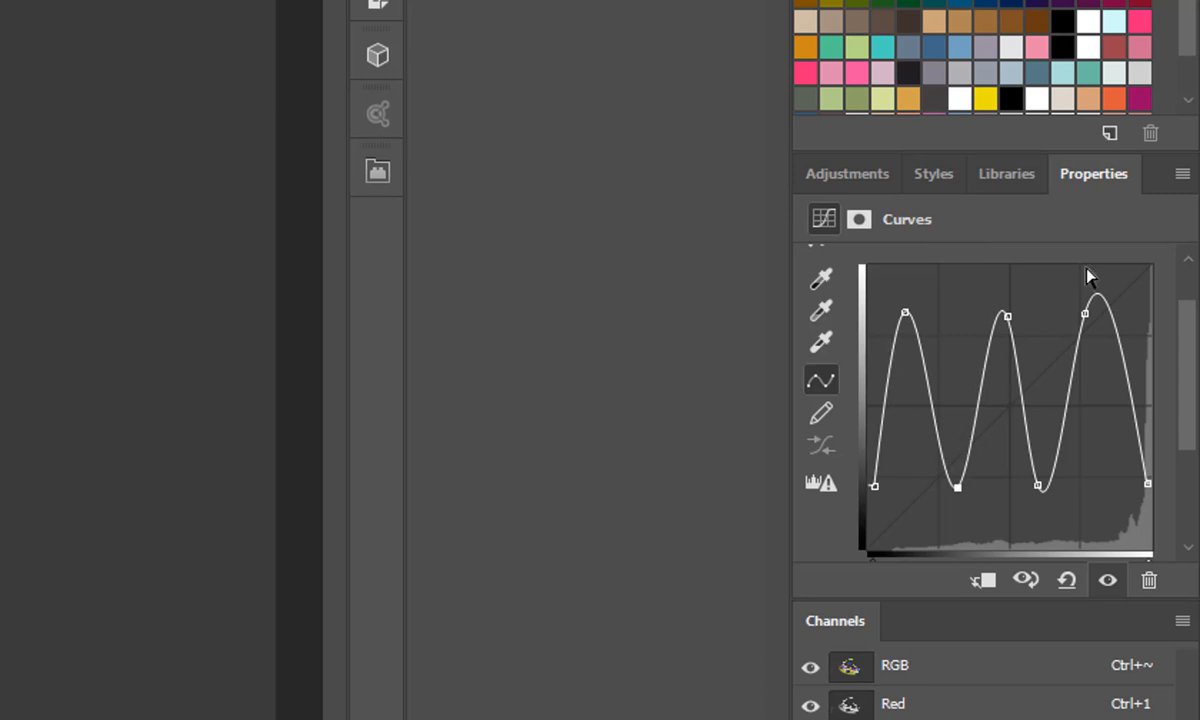
left_click(1182, 173)
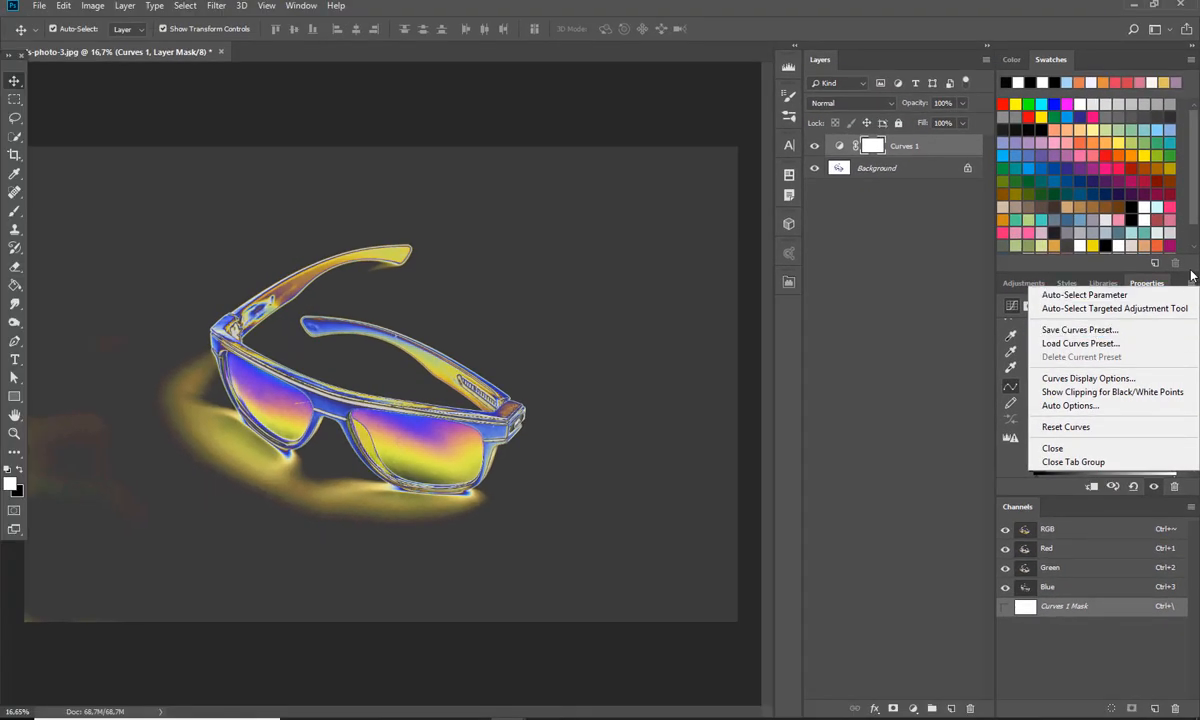
left_click(1191, 274)
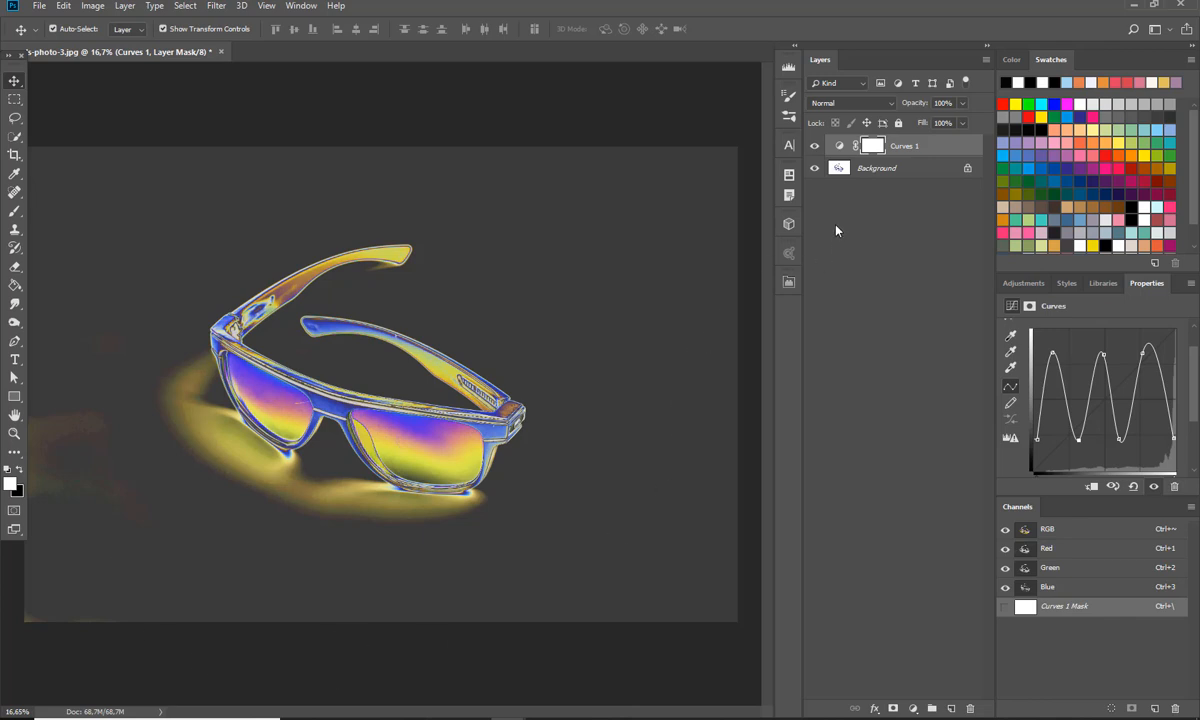
Create a new empty layer directly above the Background, beneath the Curves adjustment.
left_click(862, 170)
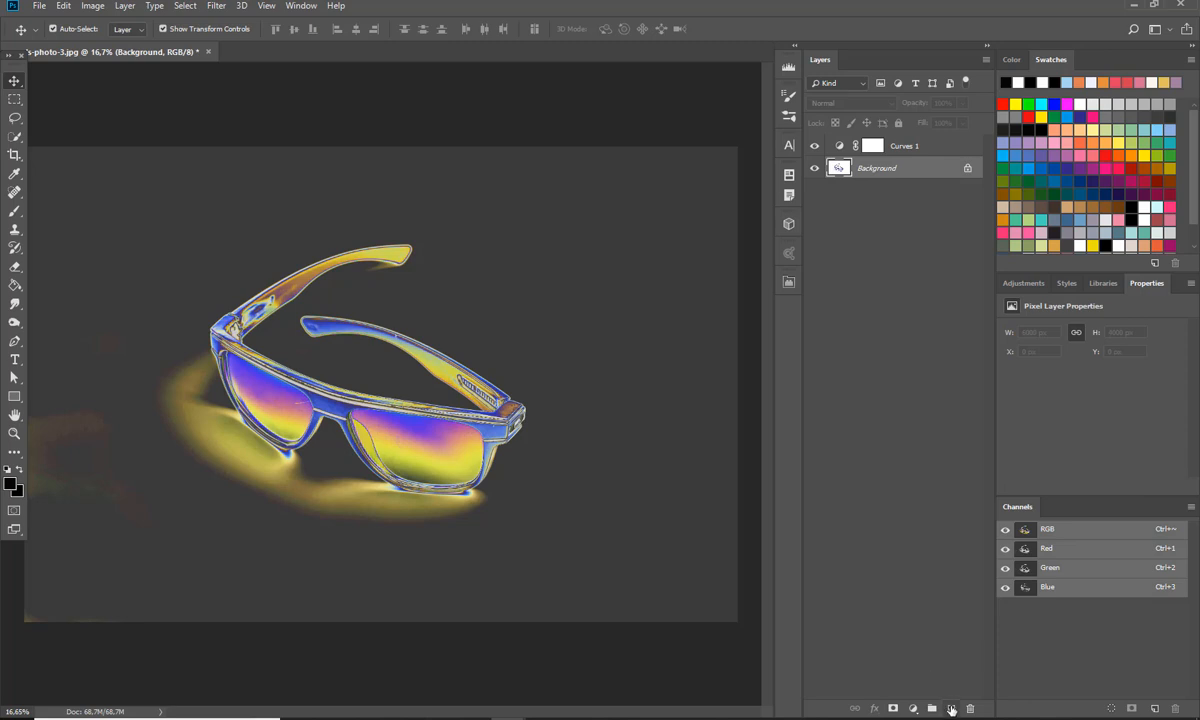
left_click(951, 709)
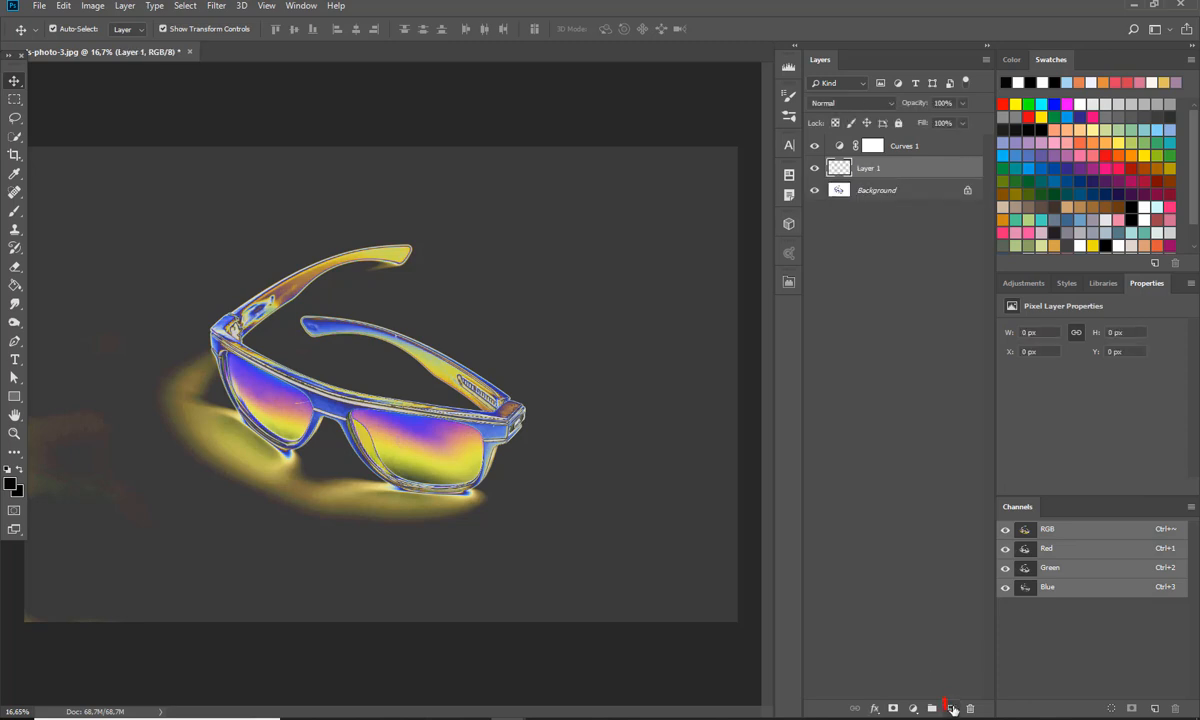
Heal the coloured blotches at the background's left edge and lower-left corner with a 391 px Spot Healing Brush on the empty layer.
left_click(20, 195)
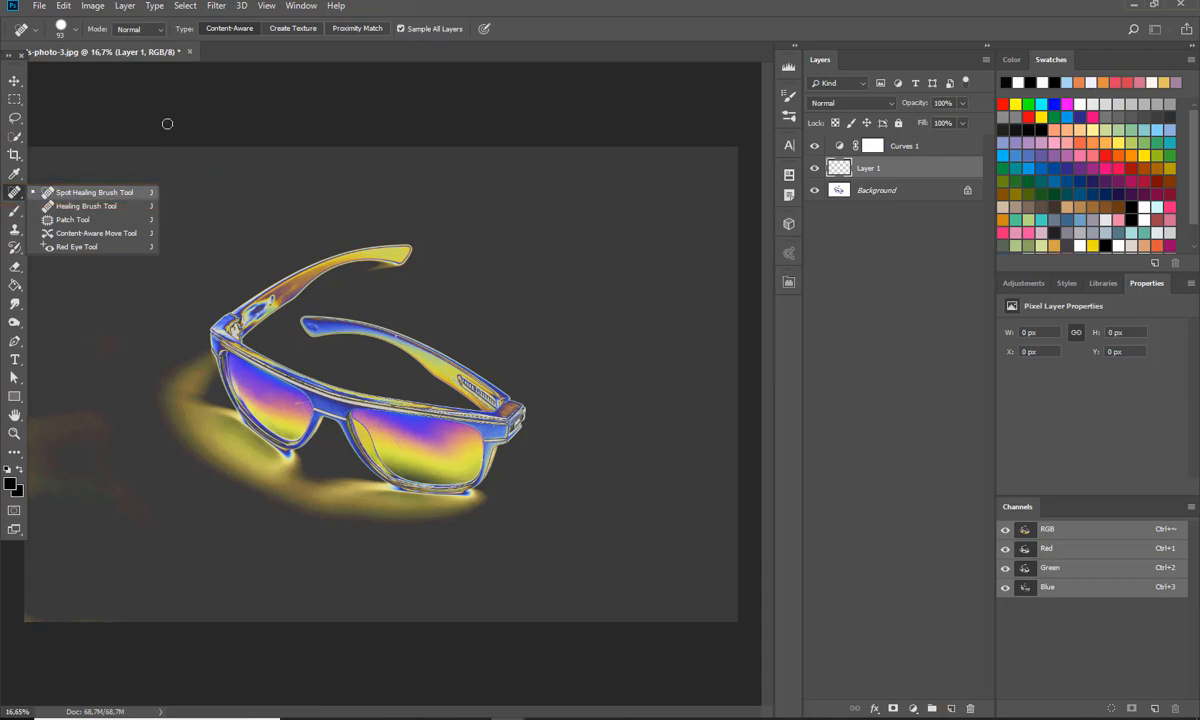
left_click(72, 30)
left_click_drag(85, 71, 140, 72)
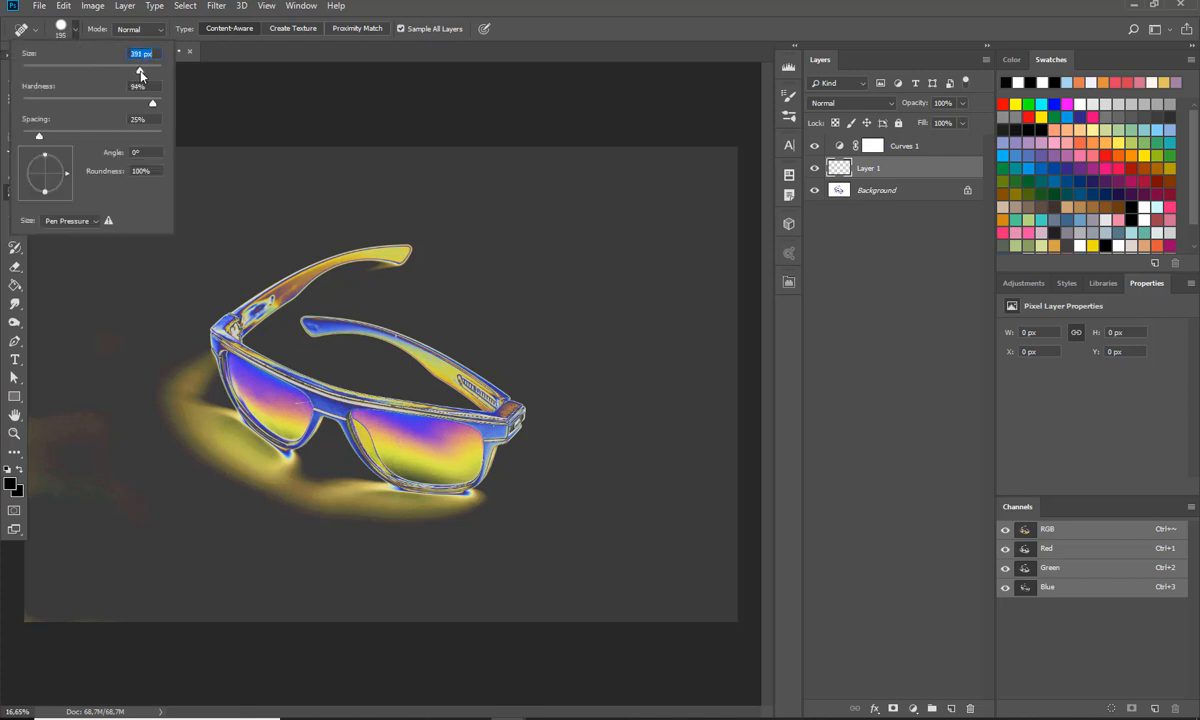
left_click(355, 4)
mouse_move(72, 427)
left_mouse_down()
mouse_move(42, 431)
mouse_move(40, 483)
mouse_move(103, 495)
mouse_move(79, 451)
mouse_move(118, 502)
left_mouse_up()
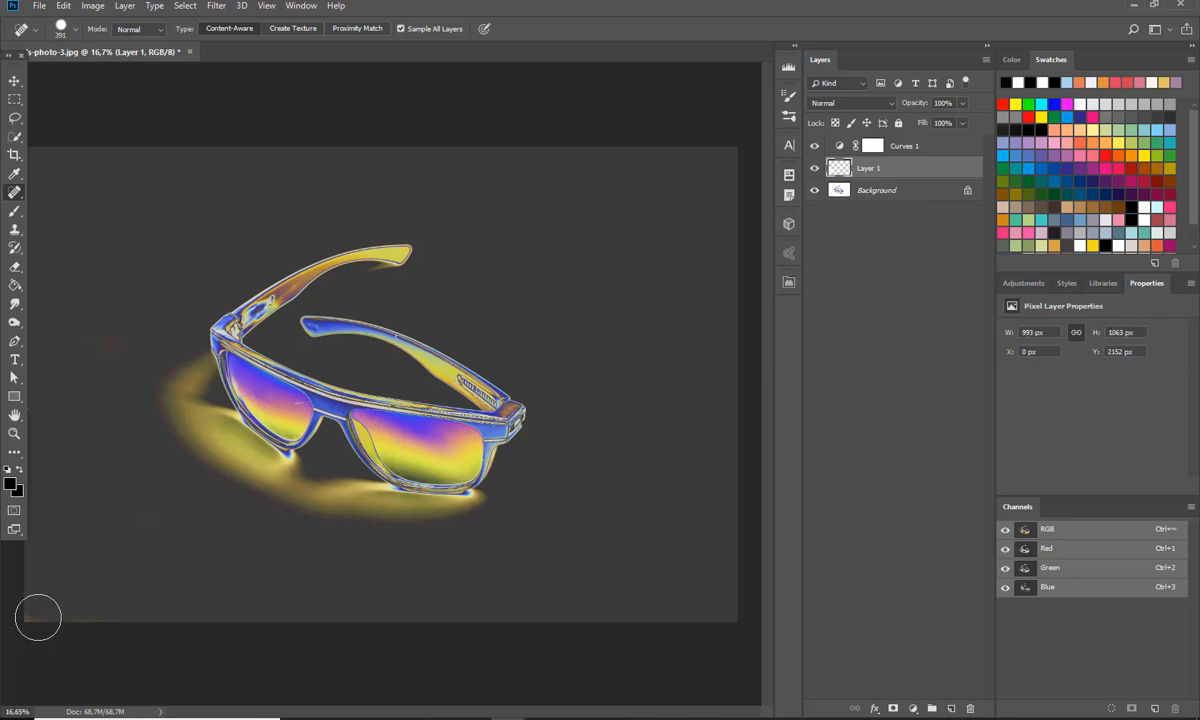
left_click_drag(38, 617, 71, 617)
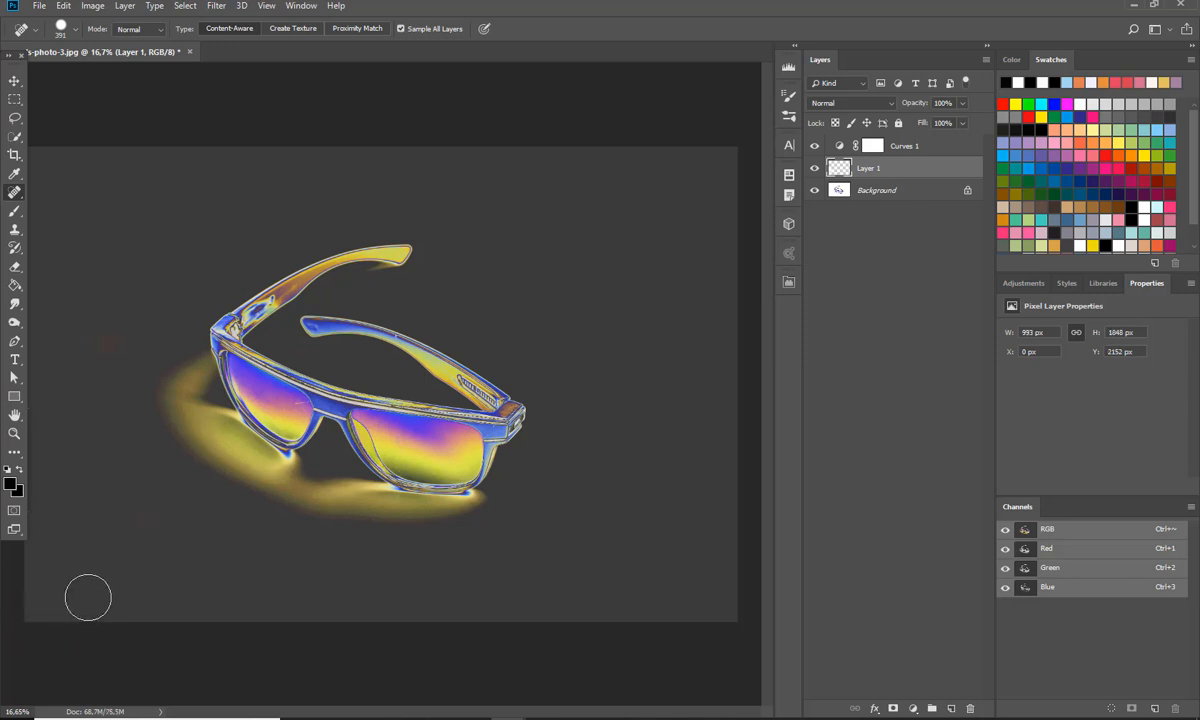
left_click(388, 291)
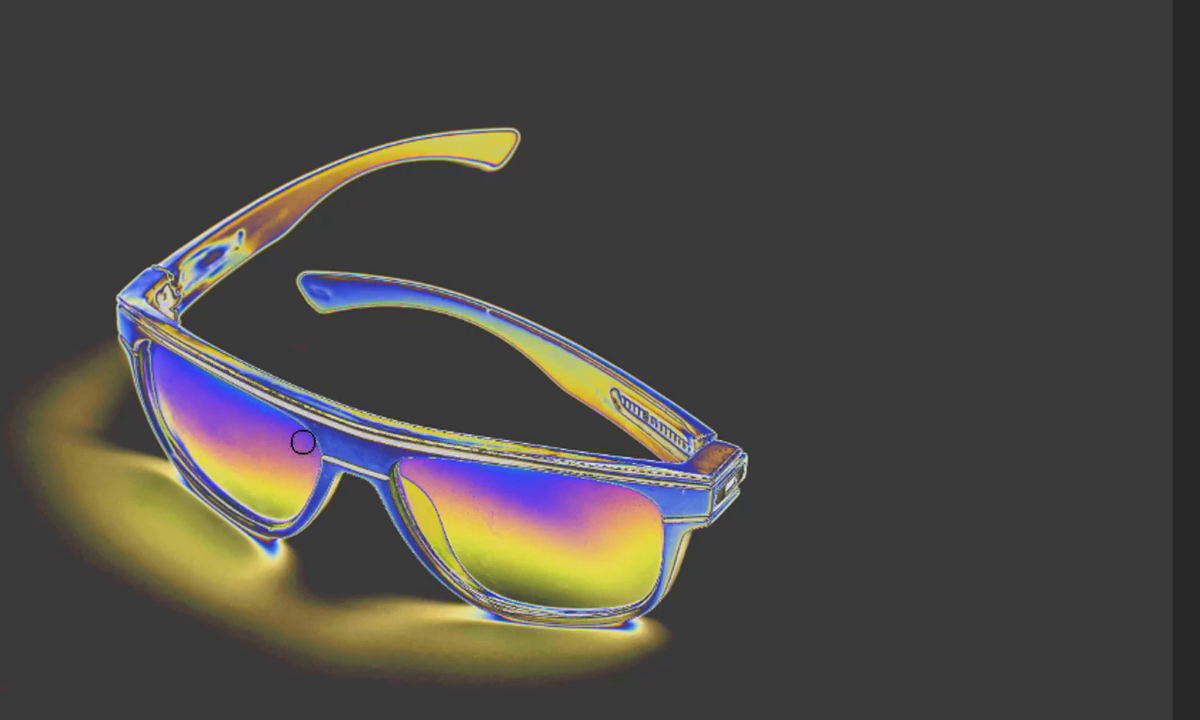
Heal the specks and the faint scratch in the left and lower areas of the right-hand lens with a 102 px Spot Healing Brush.
key("ctrl+plus")
key("ctrl+plus")
key("ctrl+plus")
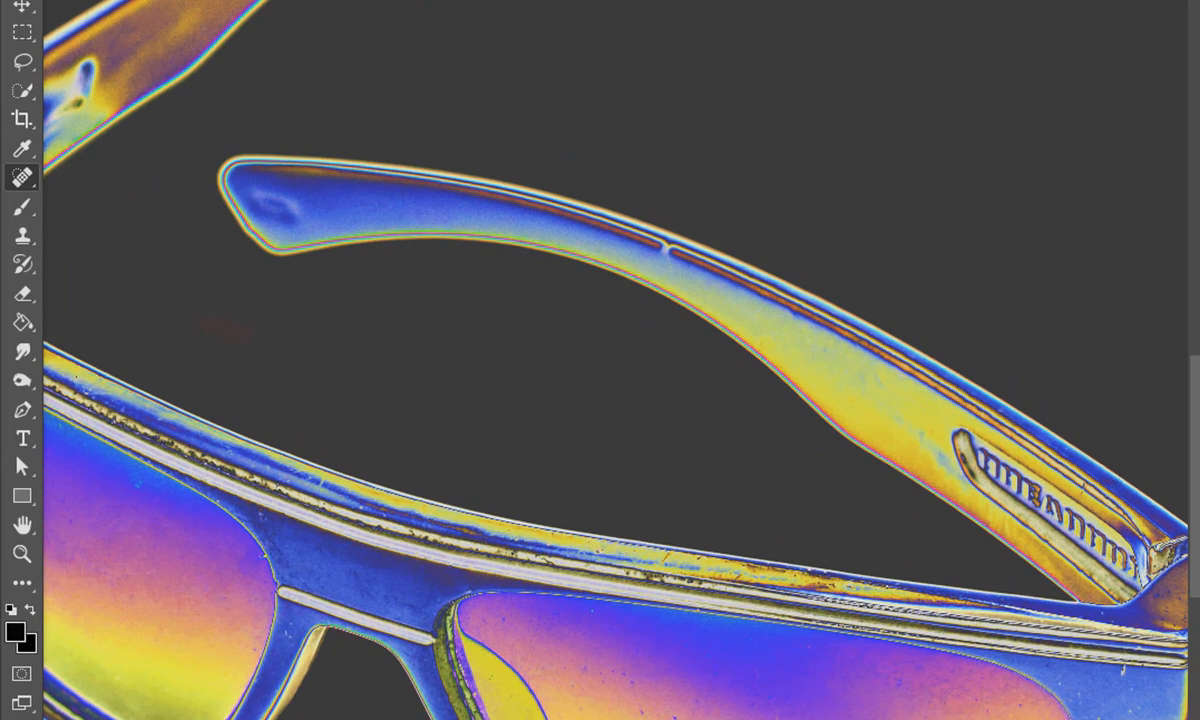
scroll(1196, 428, "down", 5)
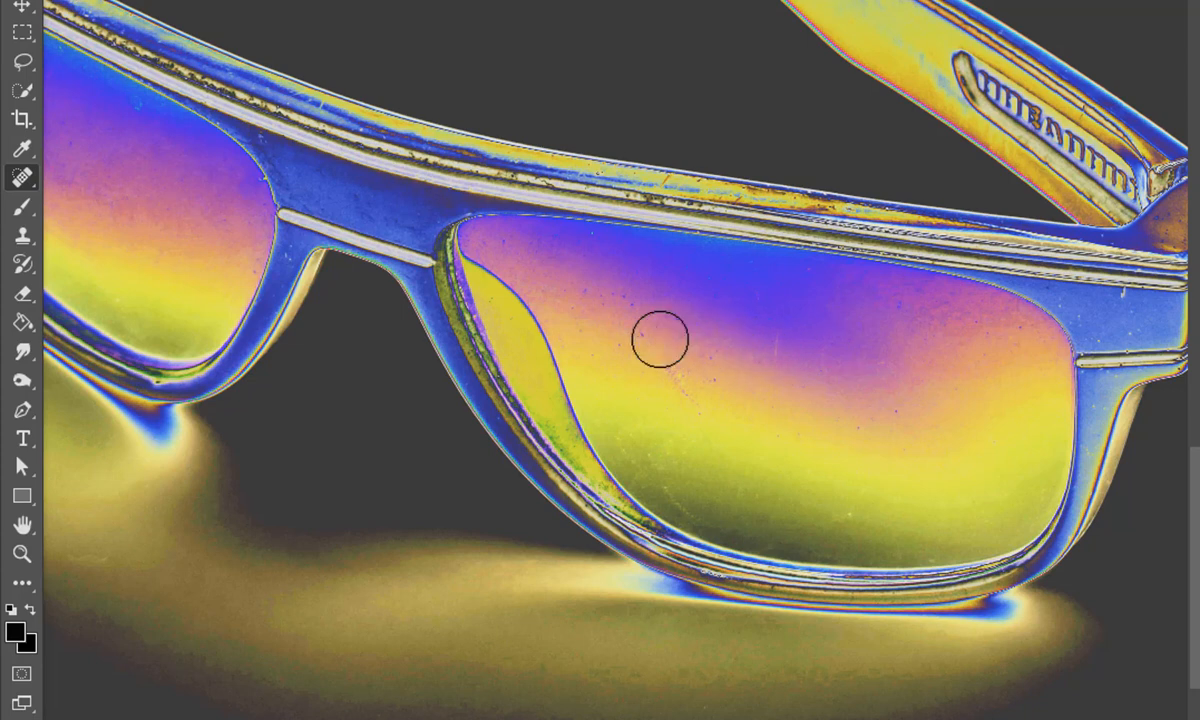
left_click(648, 334)
left_click(621, 297)
left_click(589, 295)
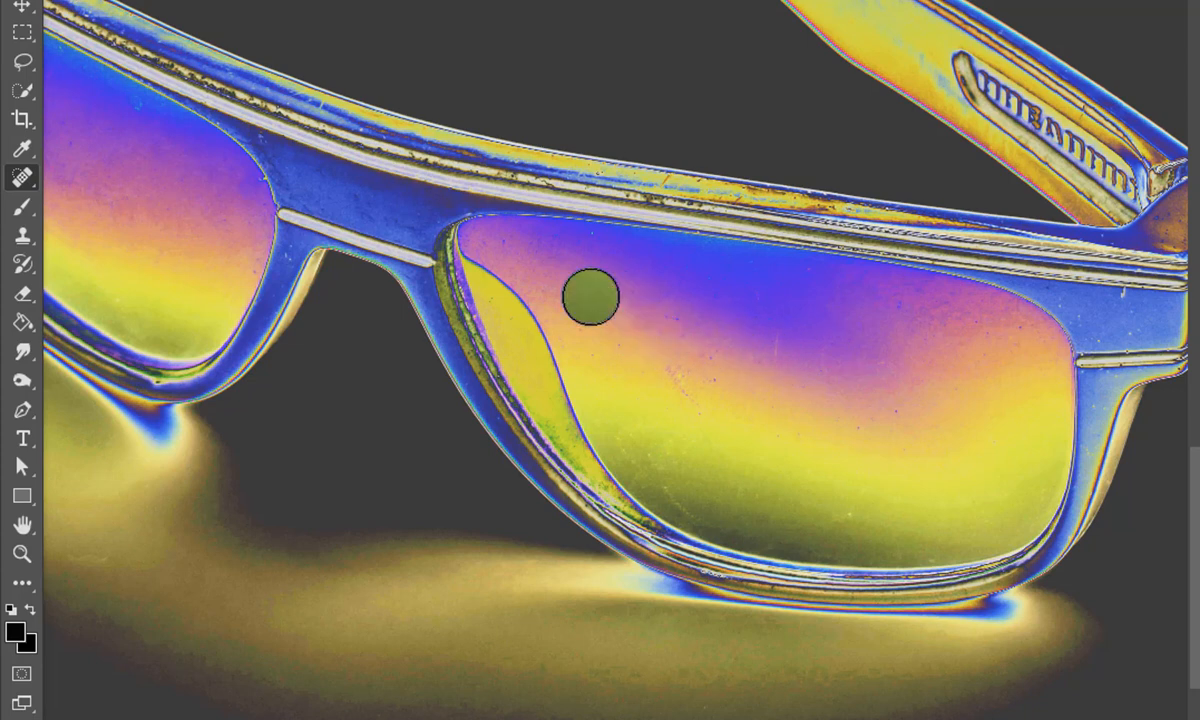
left_click(669, 315)
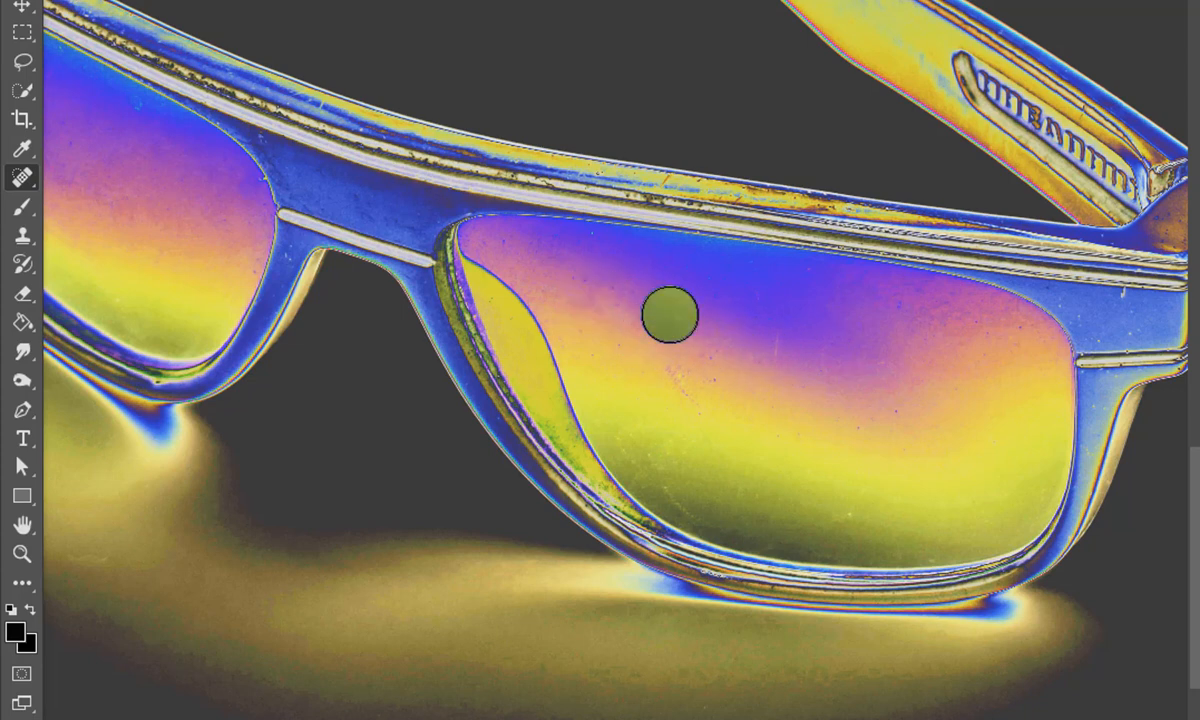
left_click(607, 289)
left_click(587, 282)
left_click(670, 375)
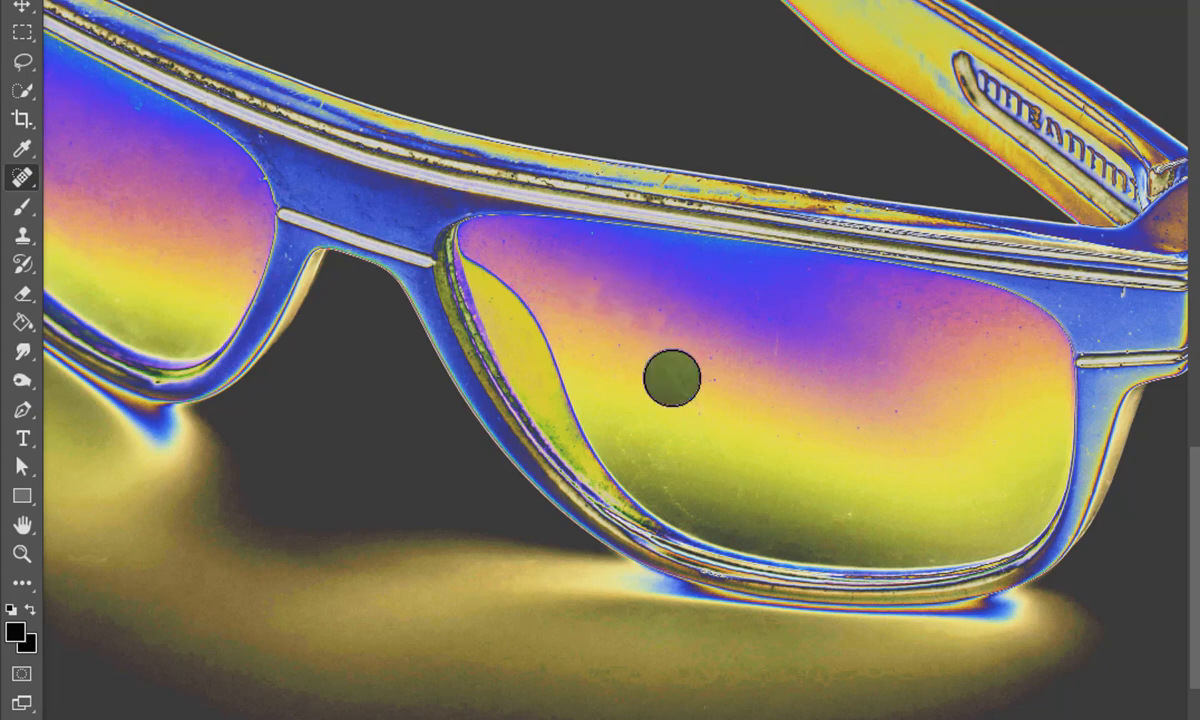
left_click(686, 496)
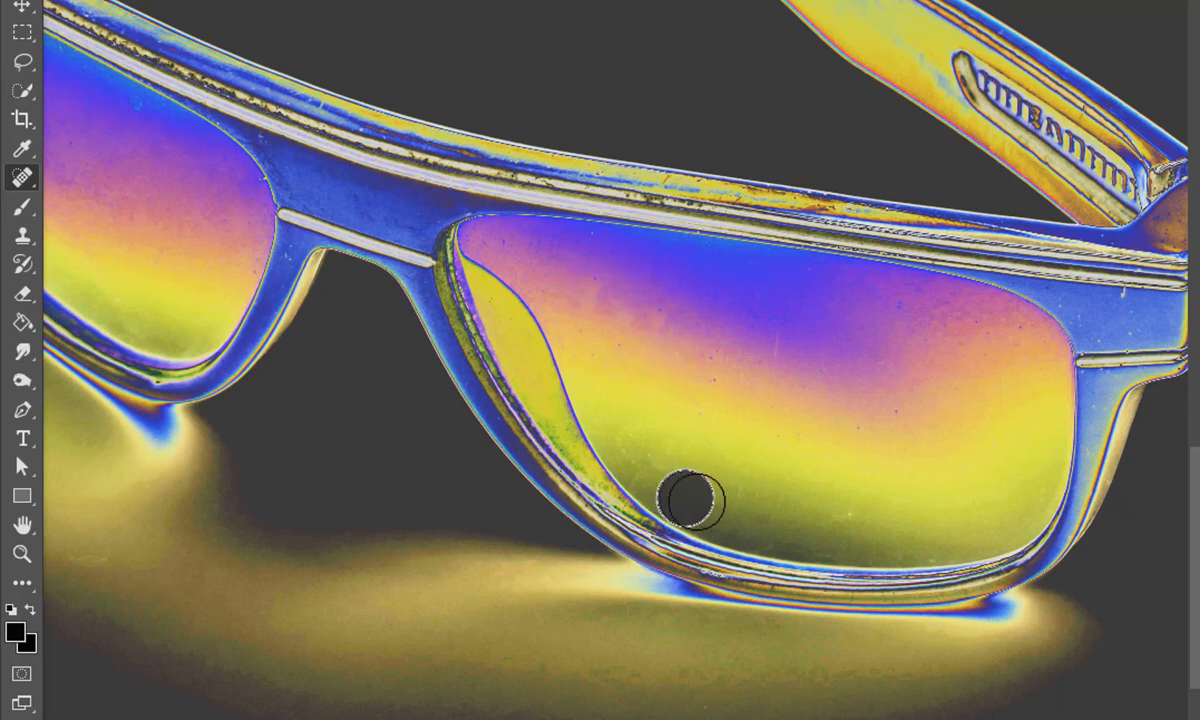
Heal the specks near the right-hand lens's outer edge and the remaining dots across its centre and upper-left corner.
left_click(984, 337)
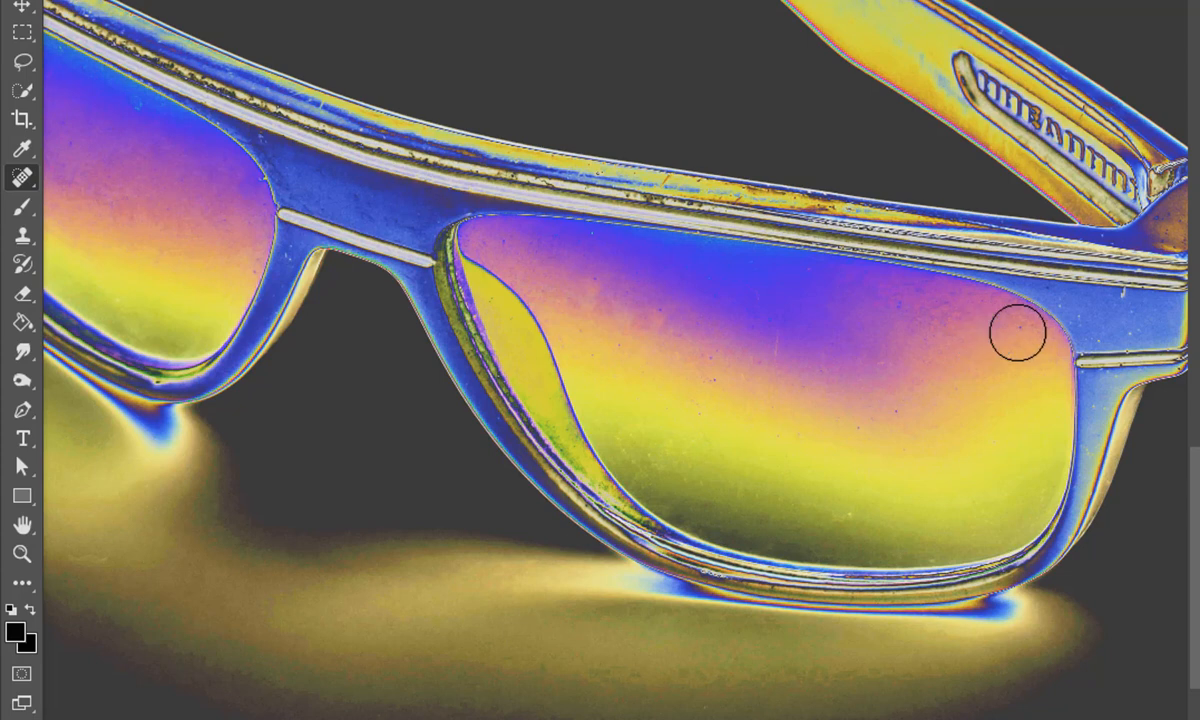
left_click(1018, 332)
left_click(905, 313)
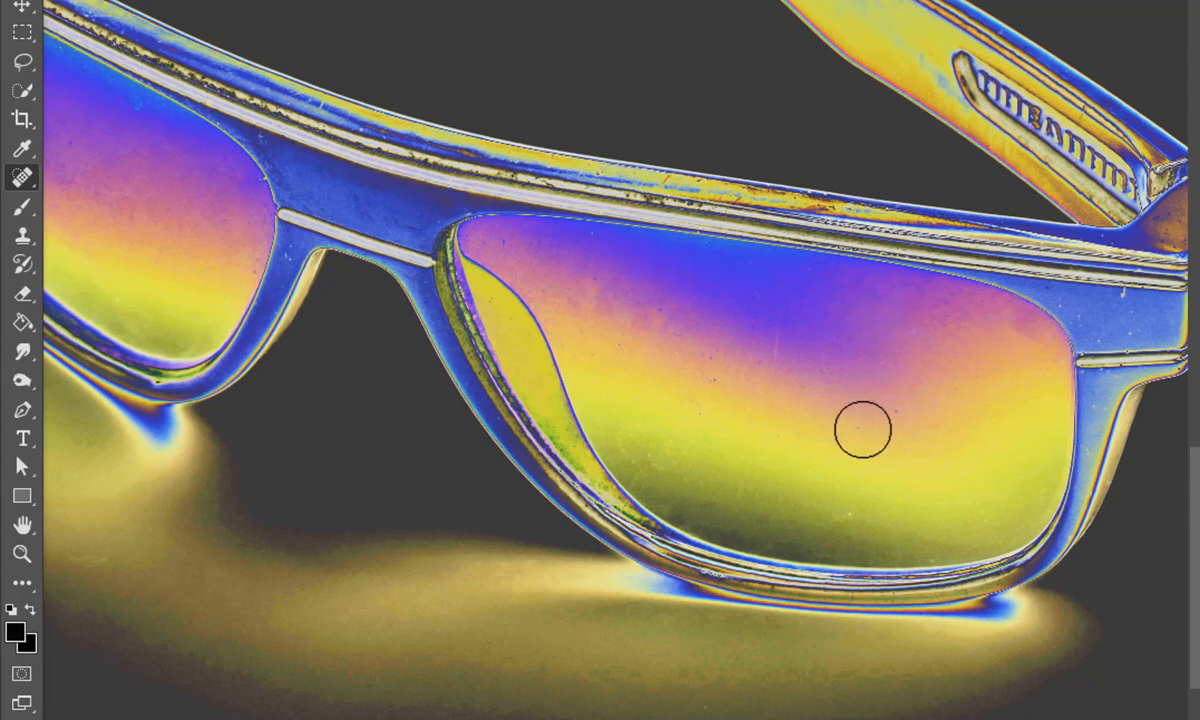
left_click(890, 409)
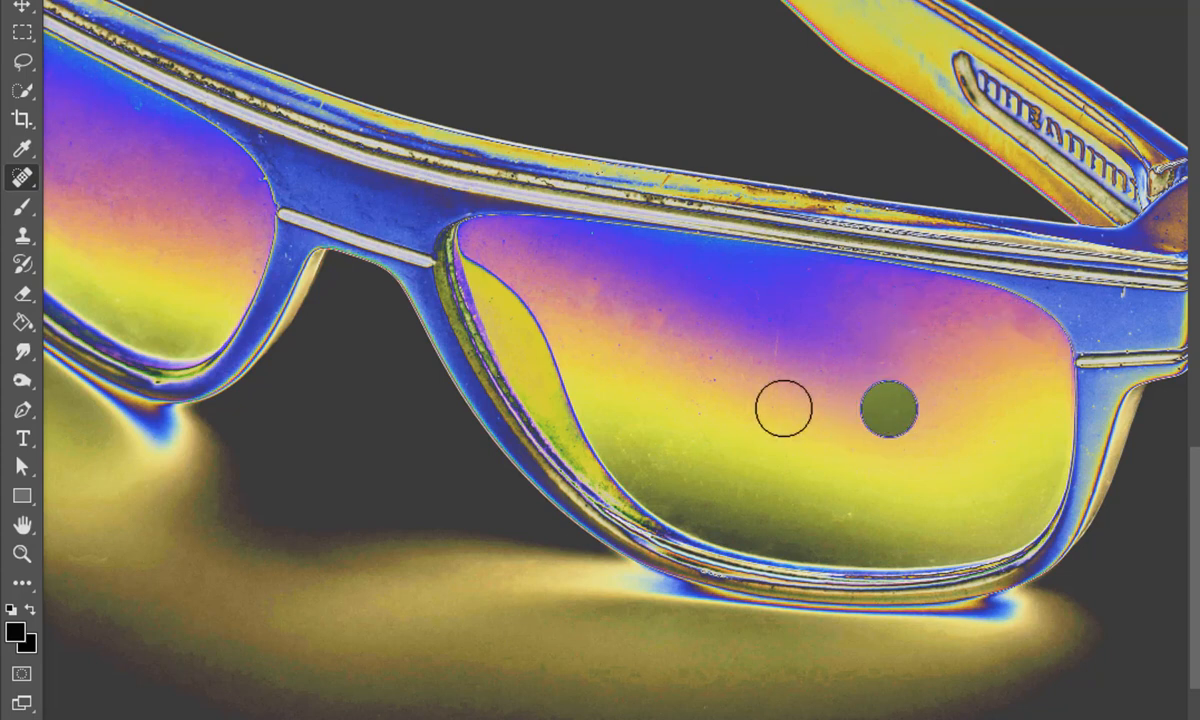
left_click(700, 362)
left_click(662, 326)
left_click(600, 276)
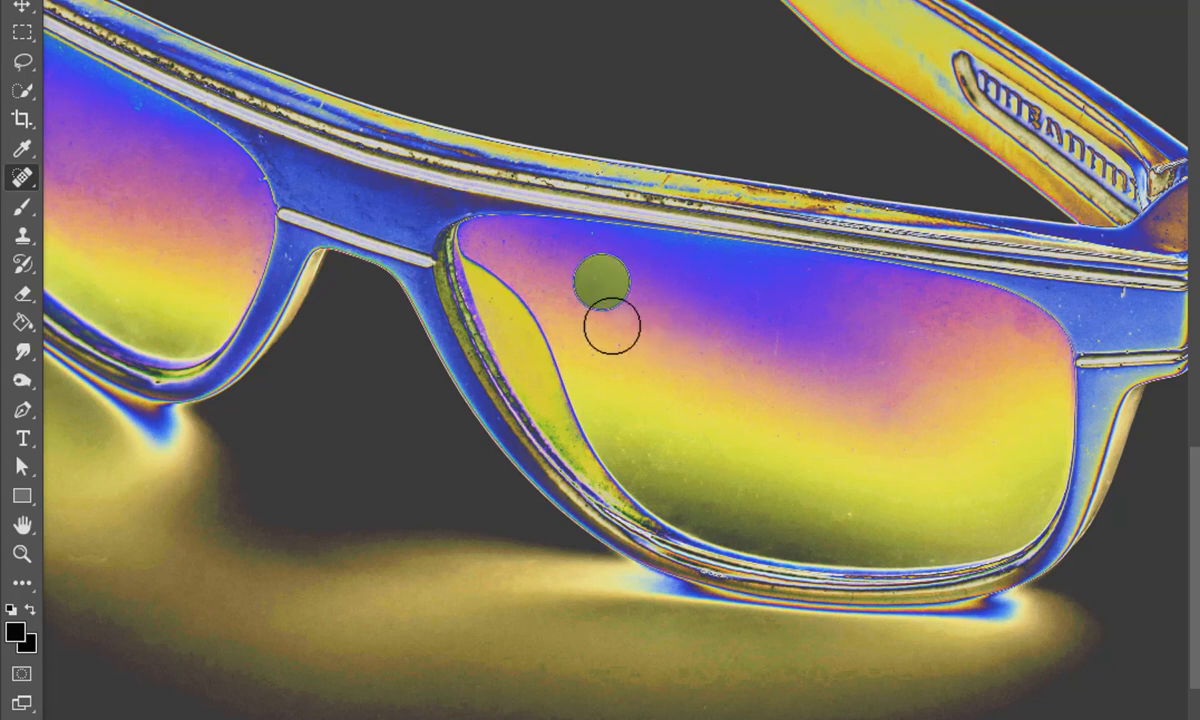
left_click(611, 339)
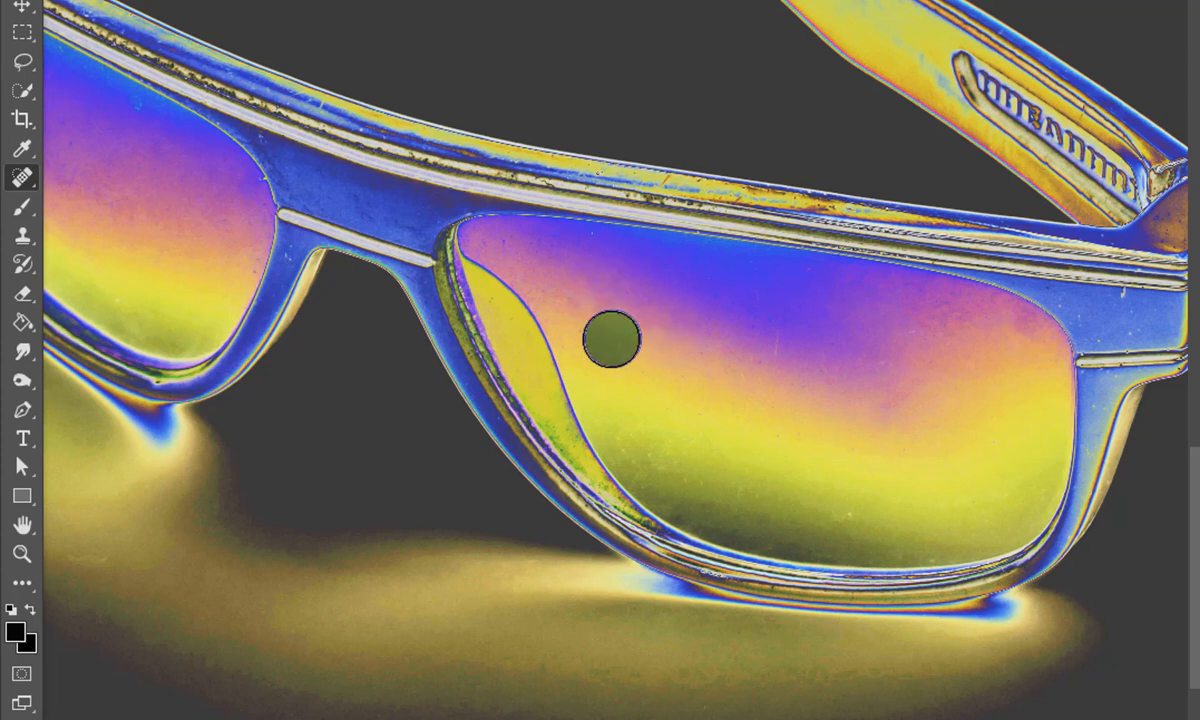
left_click(515, 246)
Heal the dark specks in the middle of the left-hand lens.
scroll(616, 360, "left", 10)
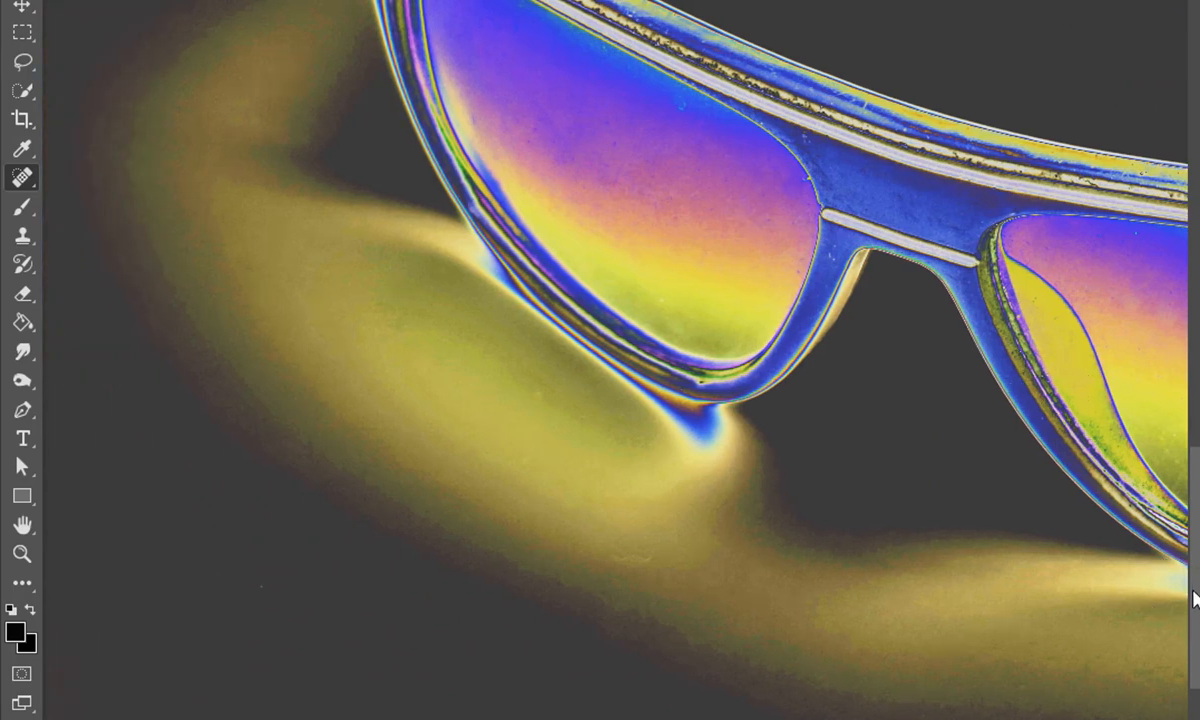
scroll(1190, 510, "up", 8)
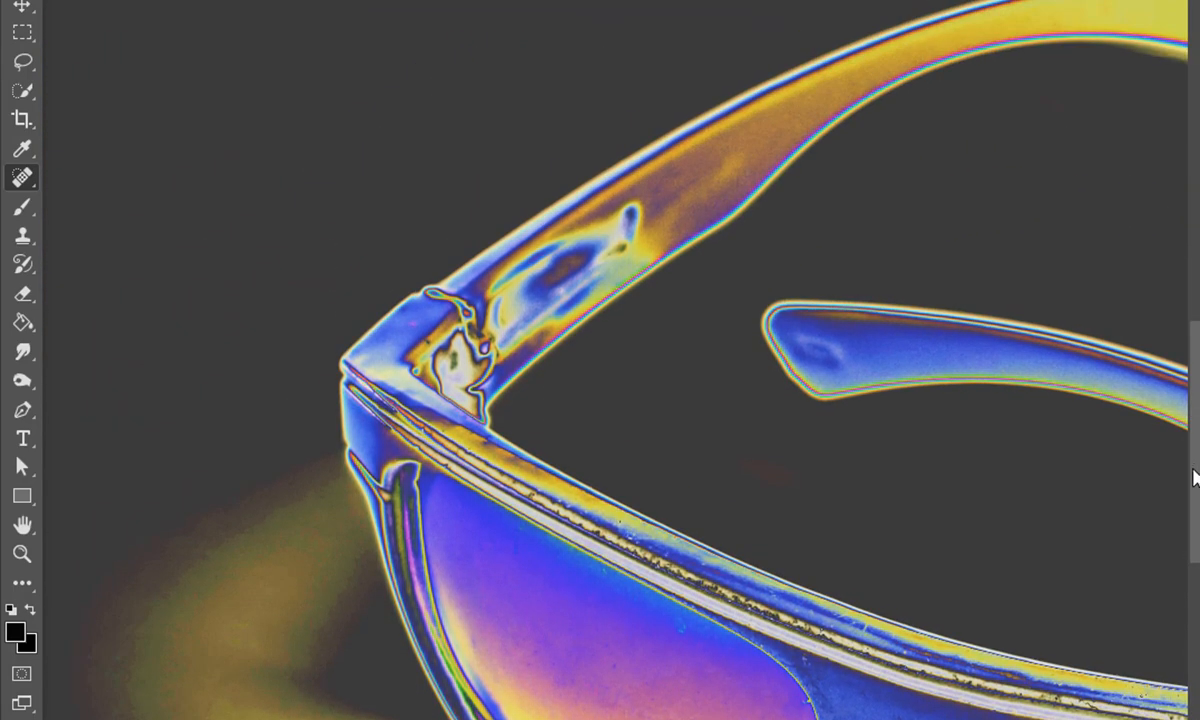
scroll(1195, 472, "down", 2)
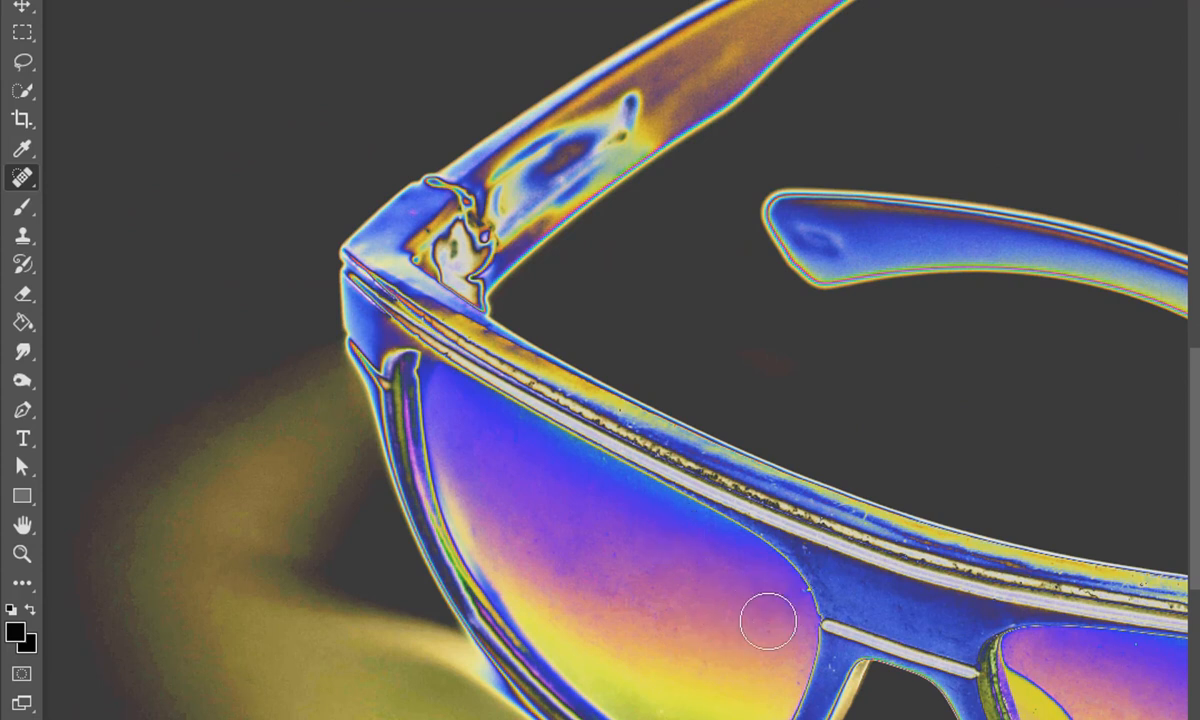
left_click(537, 546)
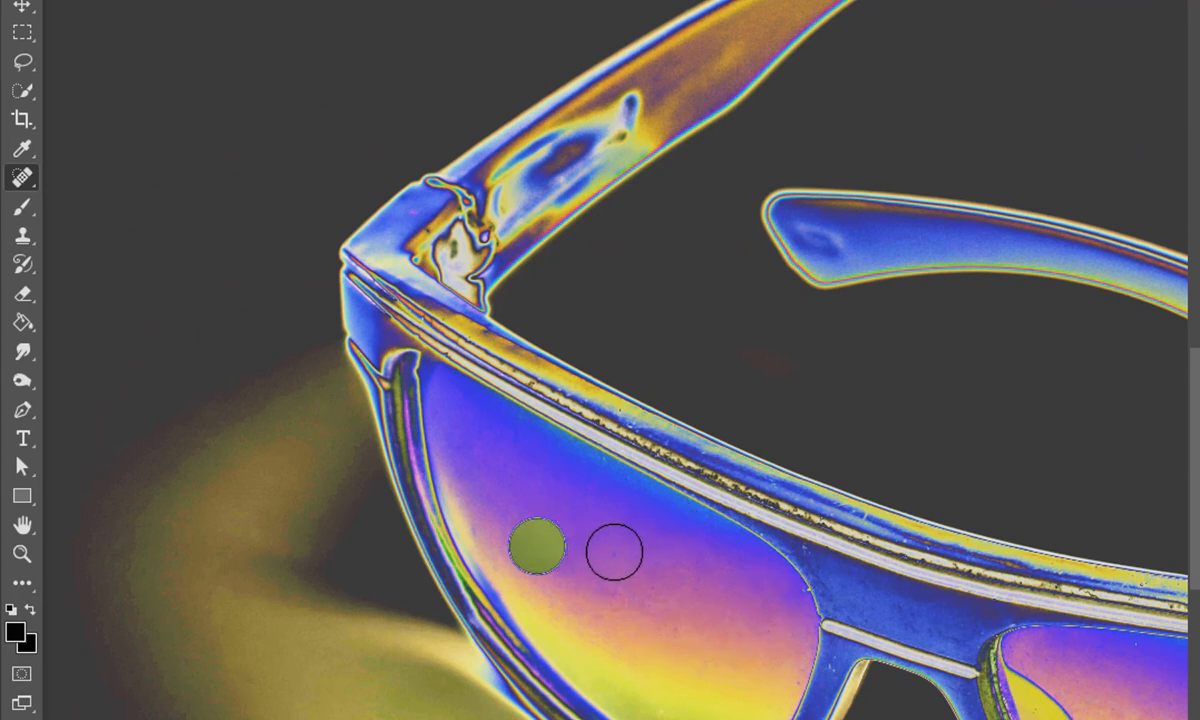
left_click(613, 557)
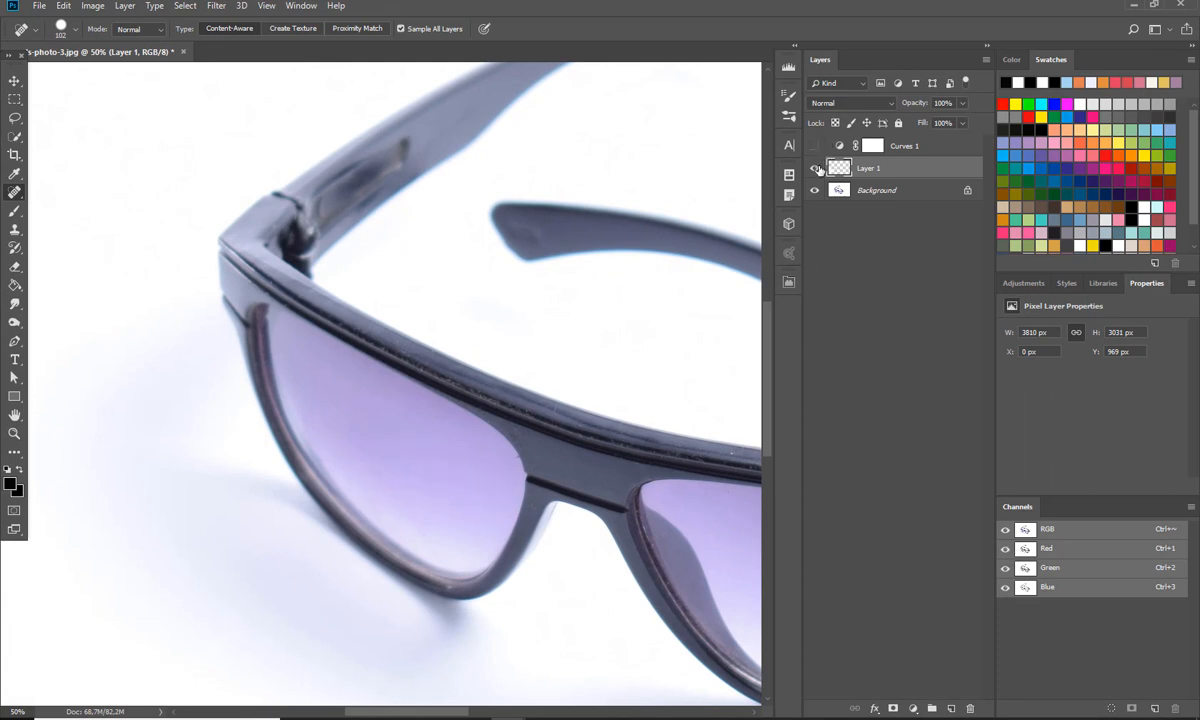
Compare the photo with and without the retouching layer while the Curves adjustment is hidden, and show both layers again.
left_click(814, 170)
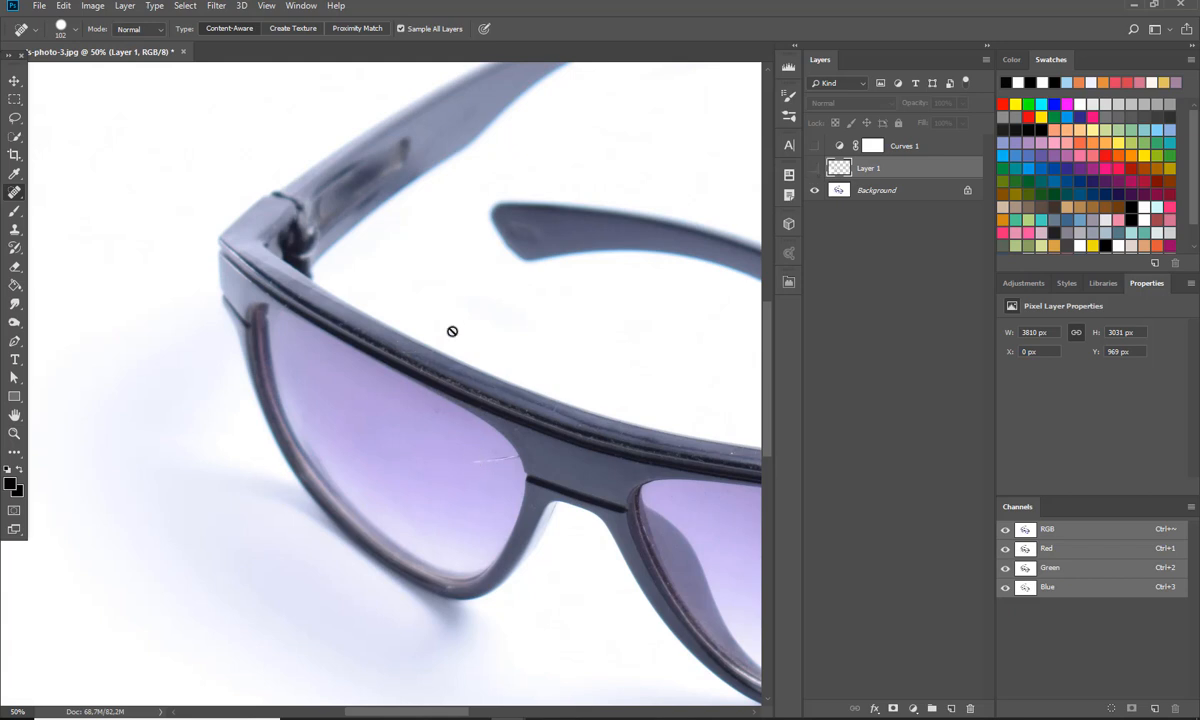
left_click(815, 170)
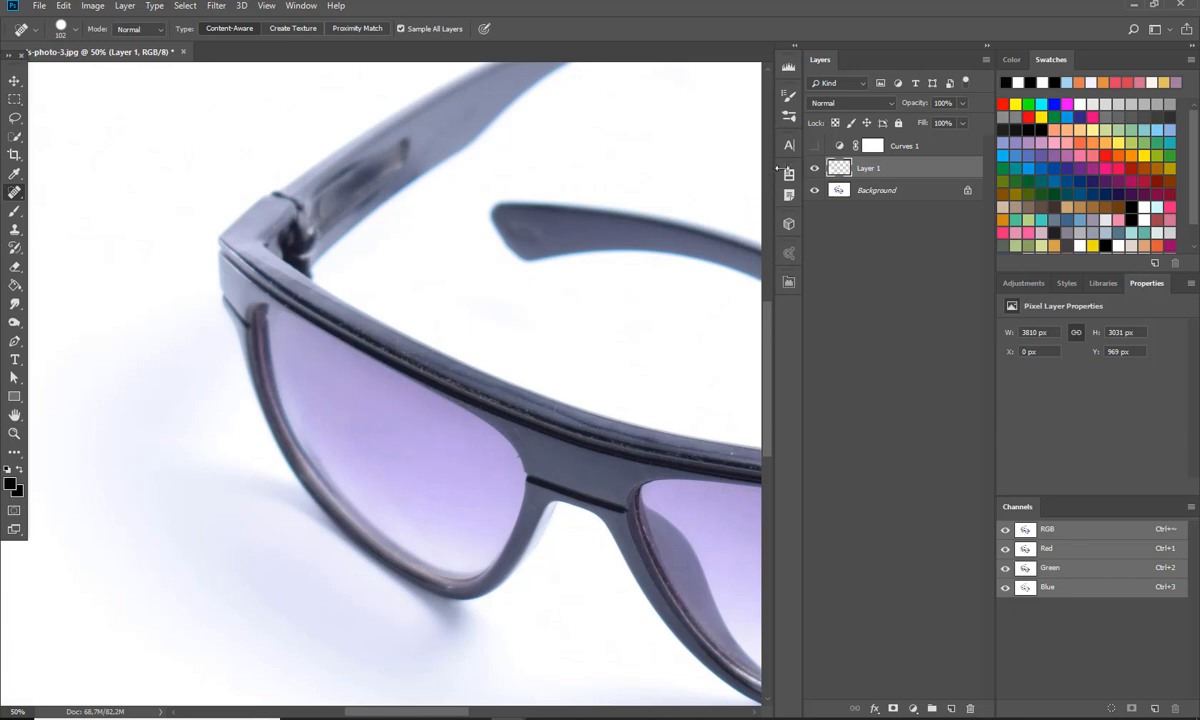
left_click(814, 147)
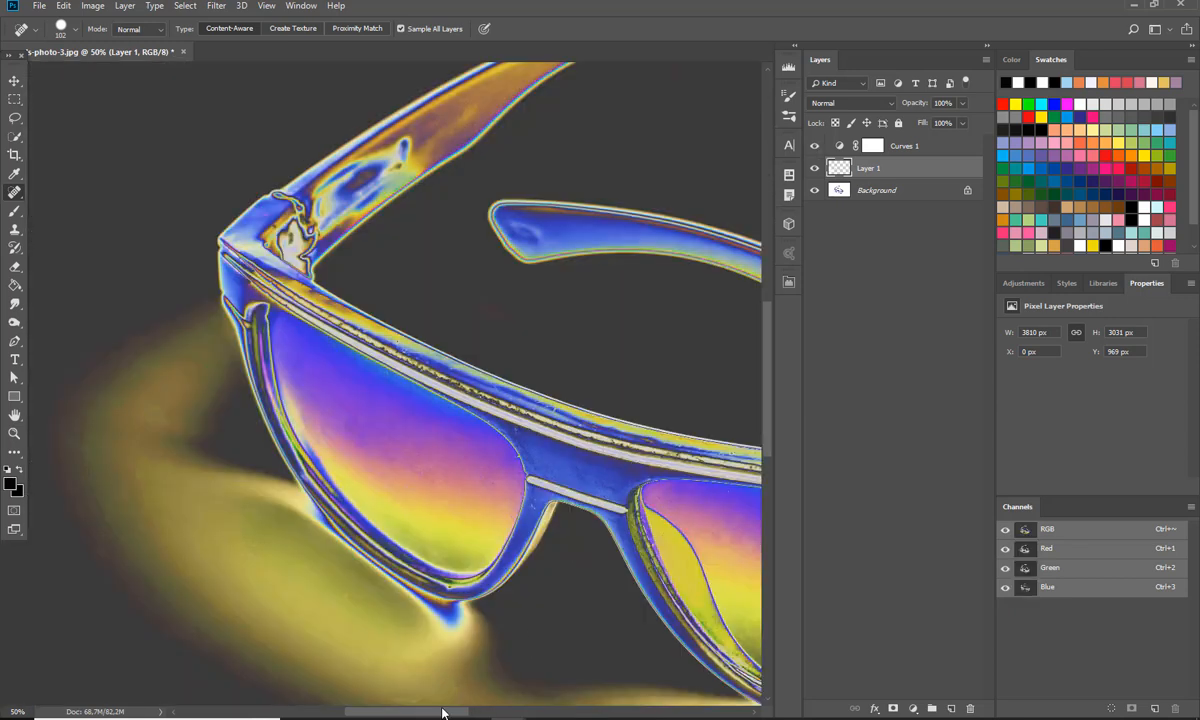
Heal another spot in the right-hand lens, check the background beside the shadow, and hide the Curves adjustment to view the whole photo.
left_click_drag(442, 712, 474, 712)
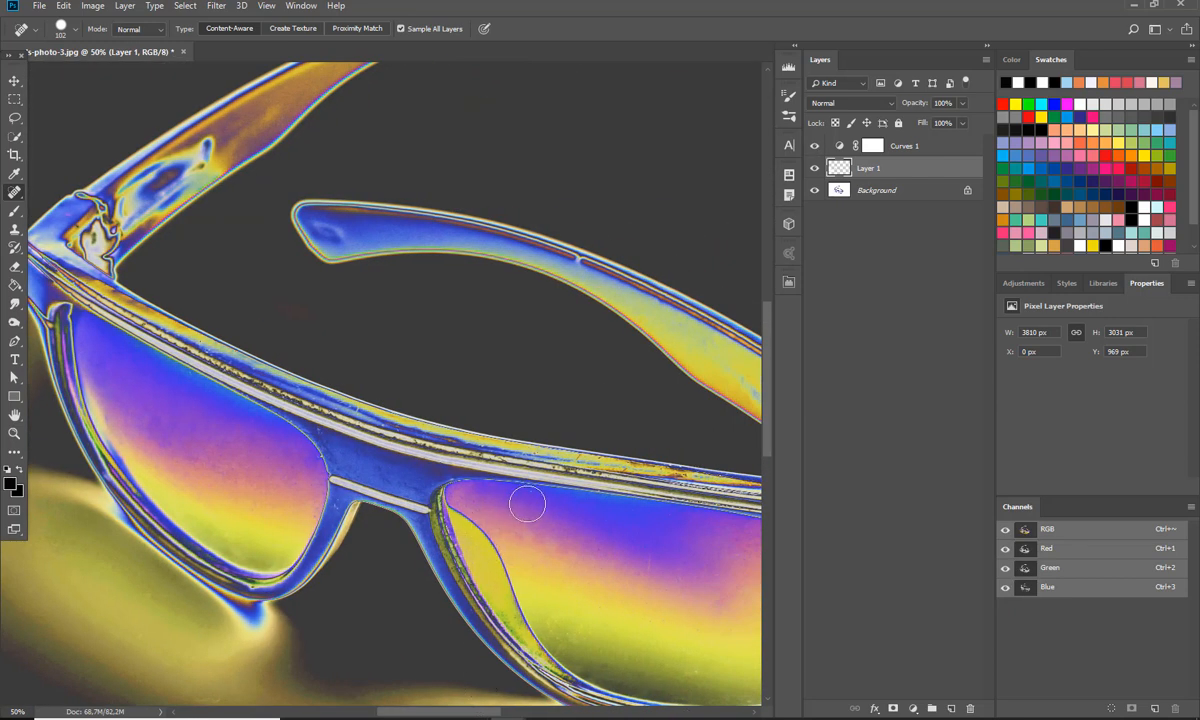
left_click(646, 565)
left_click_drag(440, 714, 352, 714)
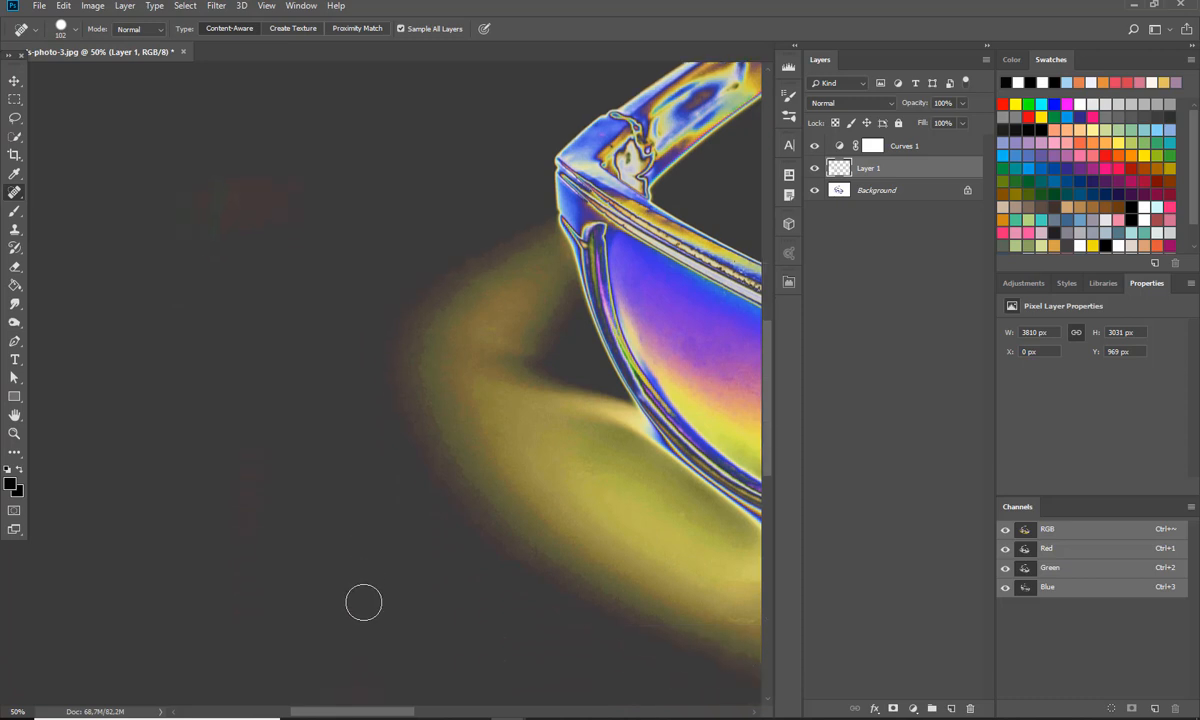
scroll(362, 630, "down", 2)
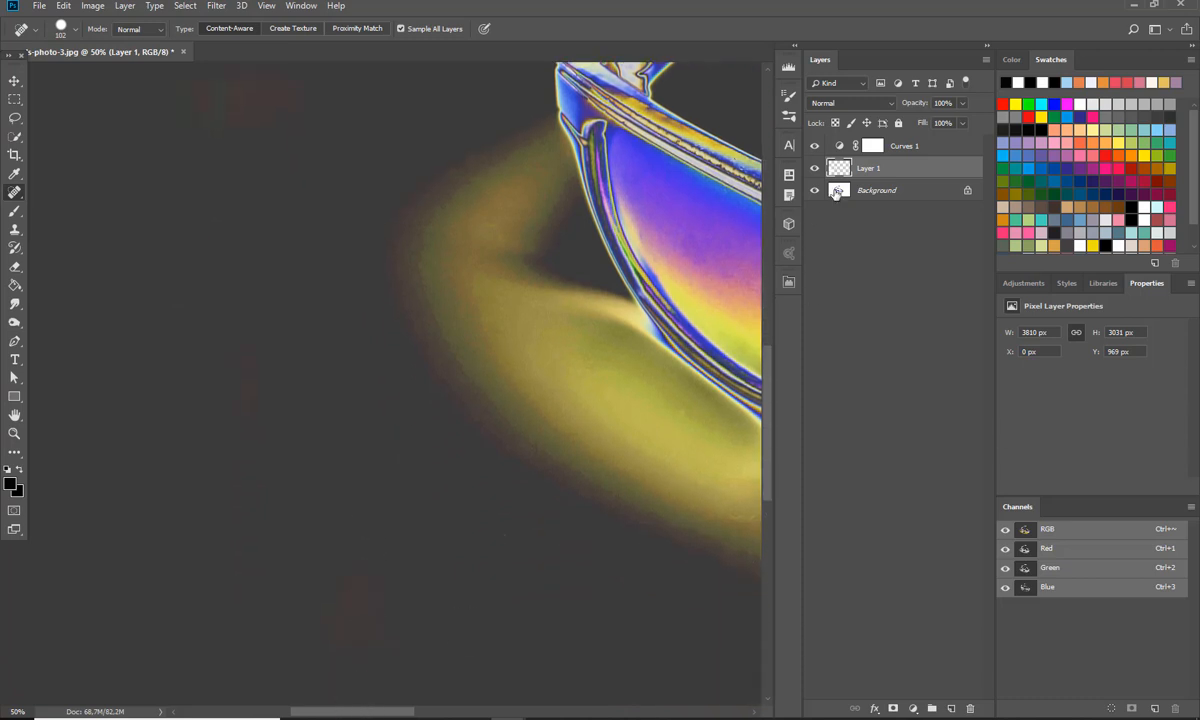
key("ctrl+0")
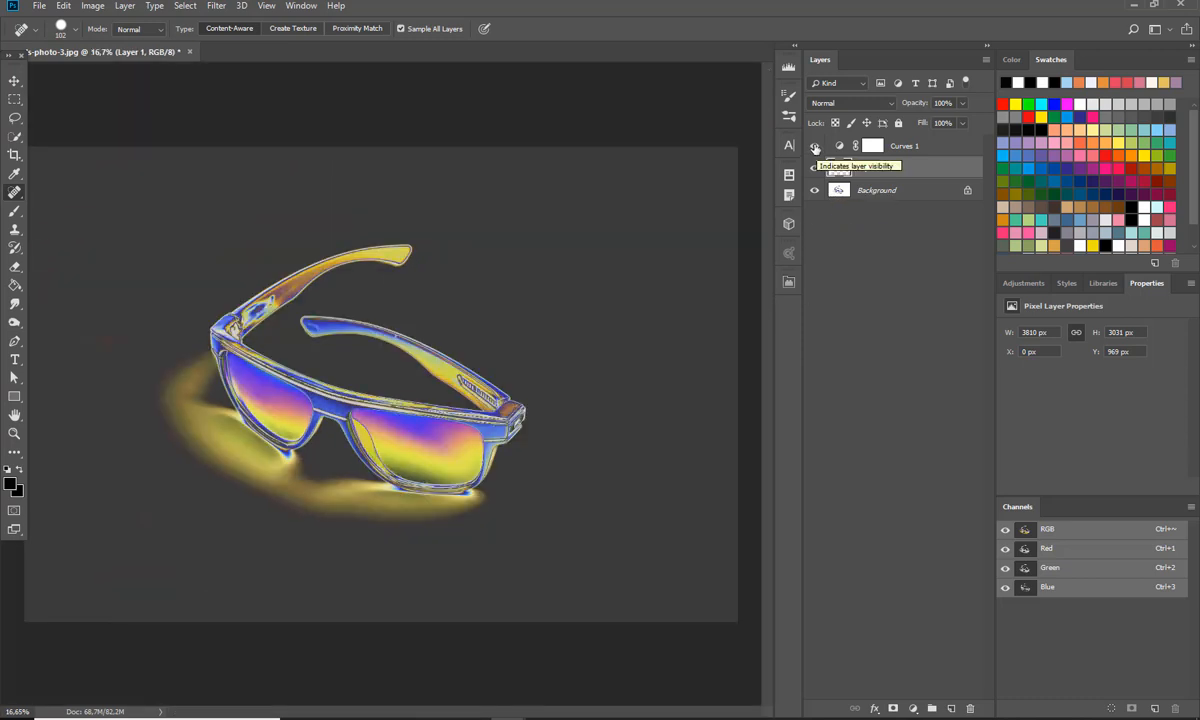
left_click(815, 147)
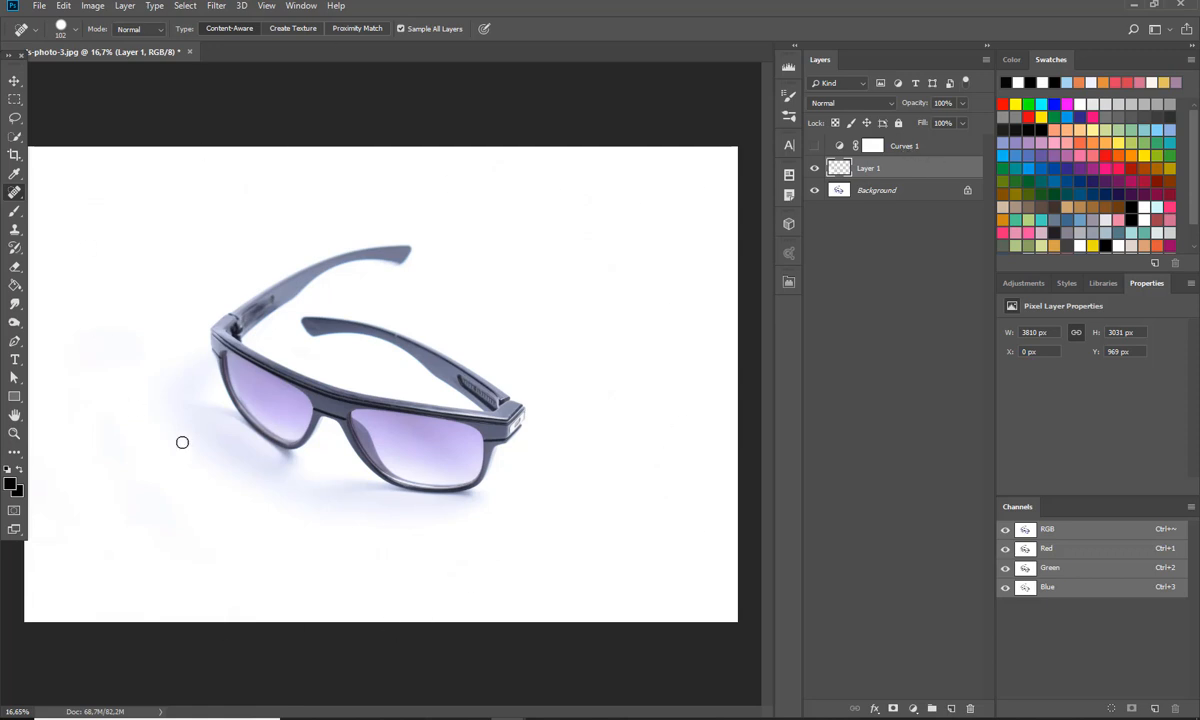
Undock and minimise the sunglasses photo, and bring up the pexels-photo-4.jpg document with the Move tool active.
left_click_drag(104, 52, 160, 118)
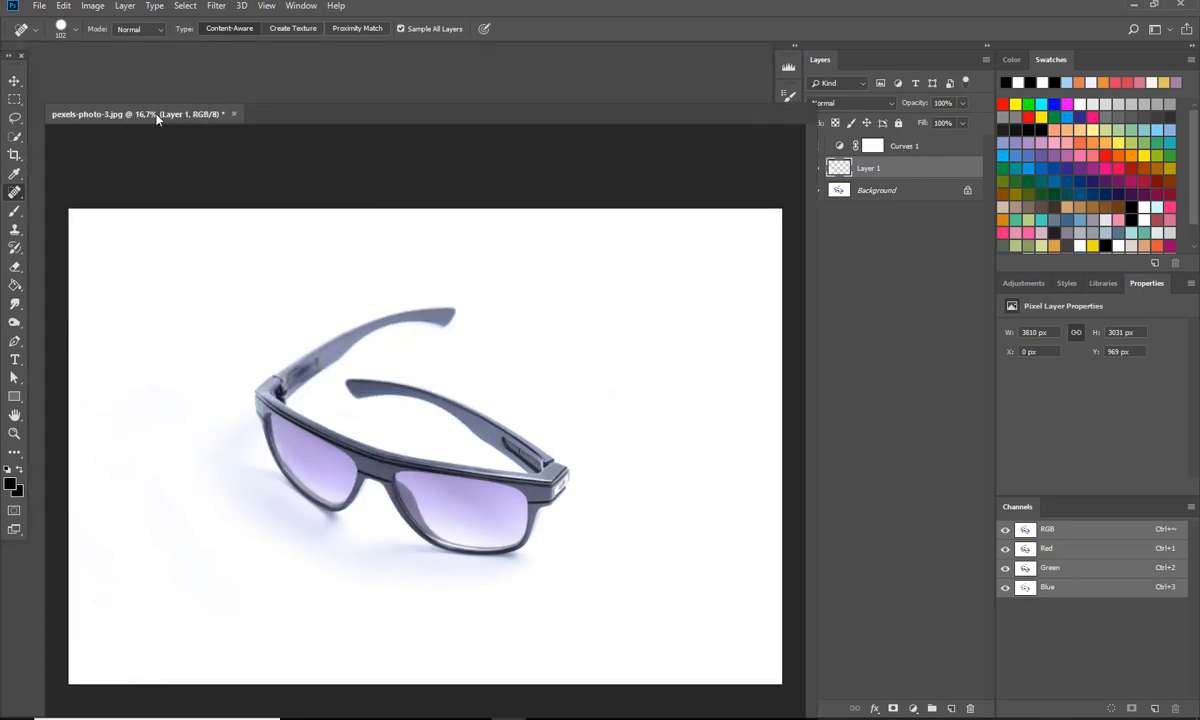
left_click(704, 116)
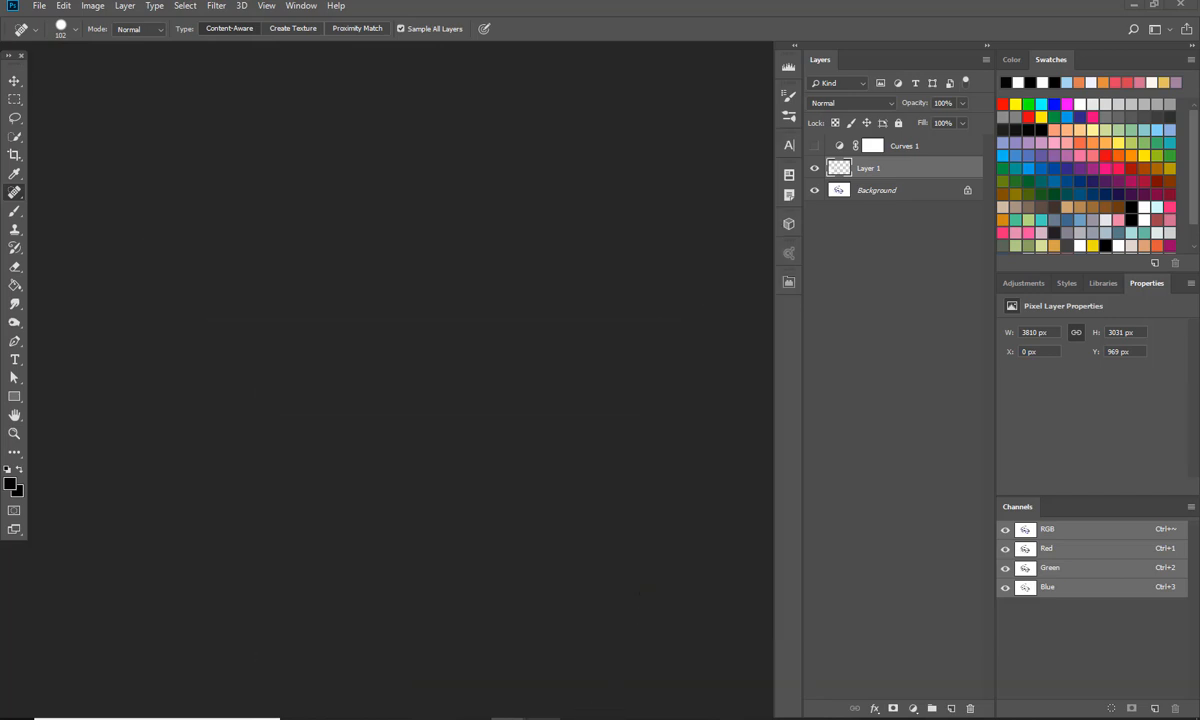
mouse_move(493, 700)
left_click(473, 636)
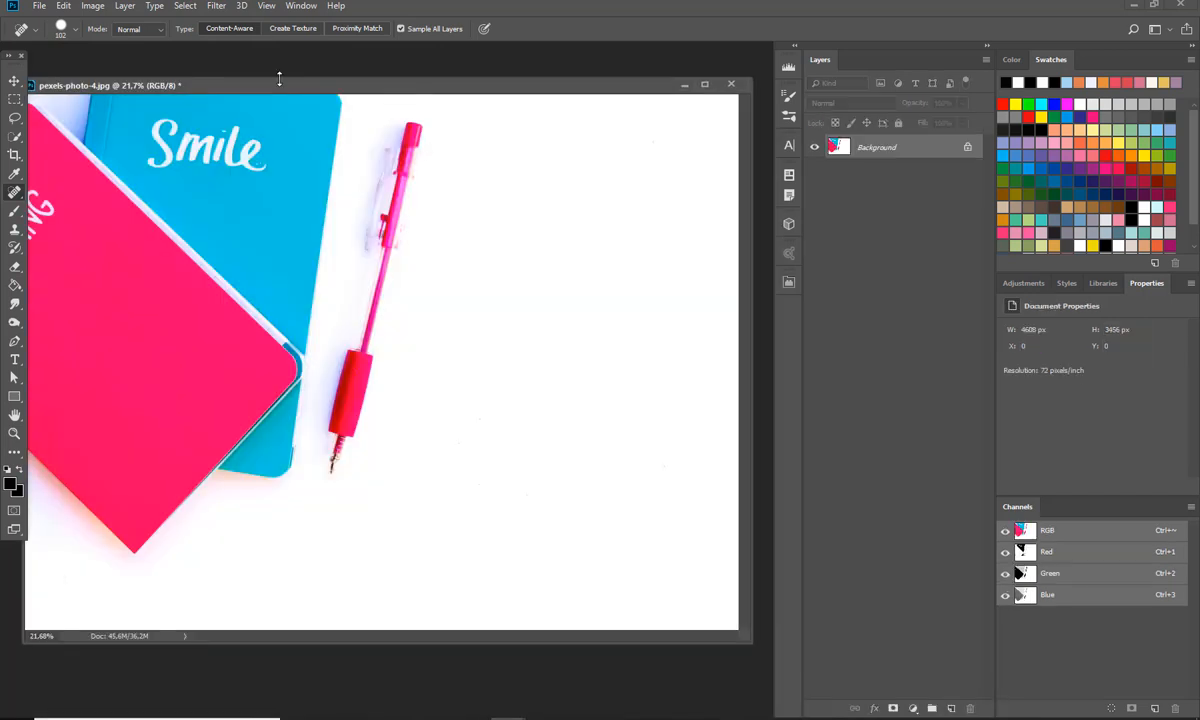
left_click(14, 80)
left_click_drag(401, 86, 408, 70)
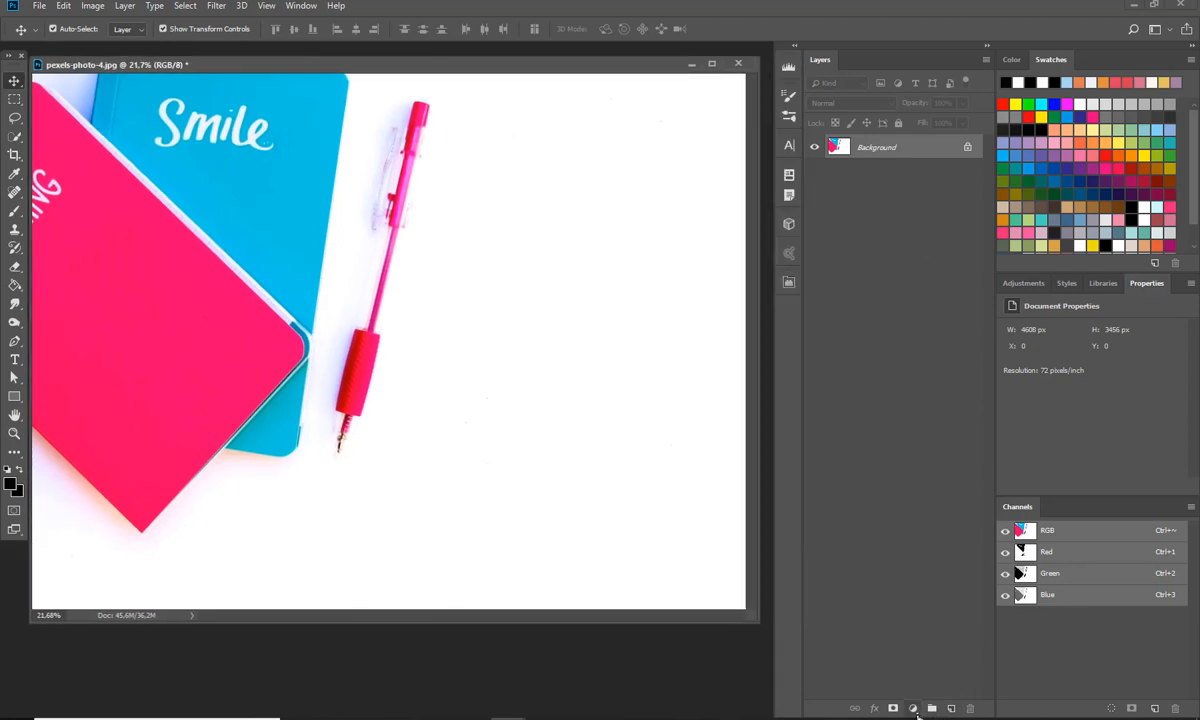
Add a Curves adjustment layer to the notebooks photo and apply the saved zigzag preset to it.
left_click(914, 709)
left_click(868, 507)
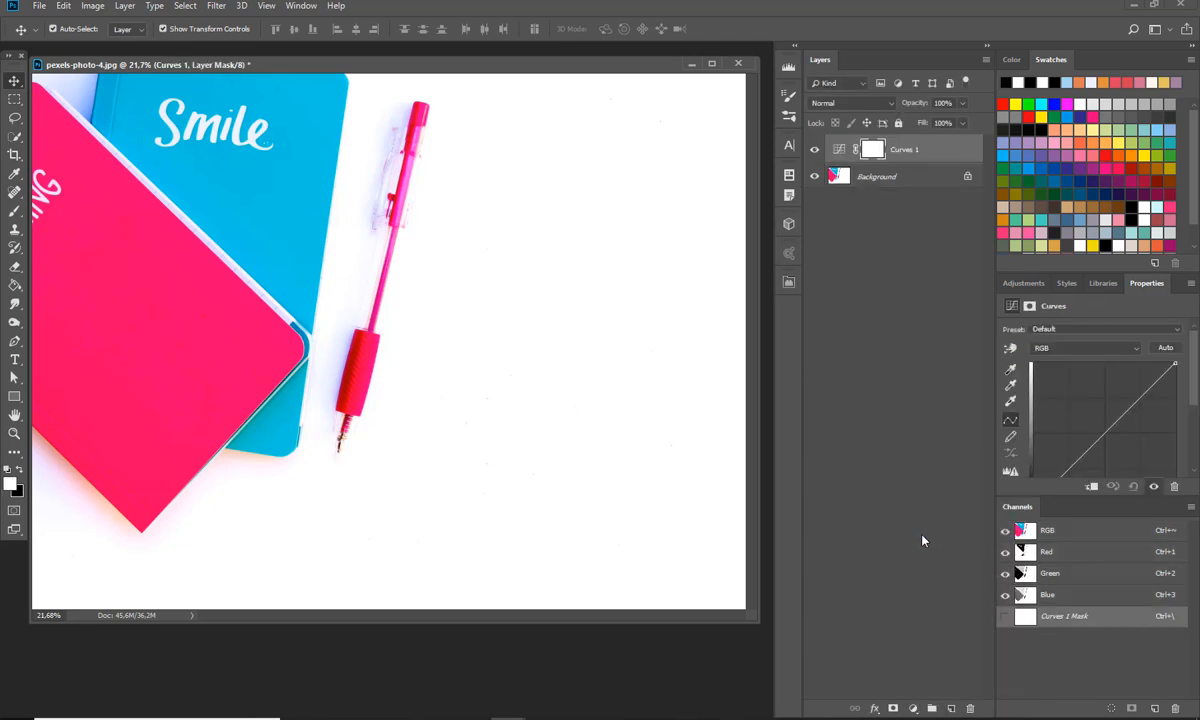
left_click(1048, 330)
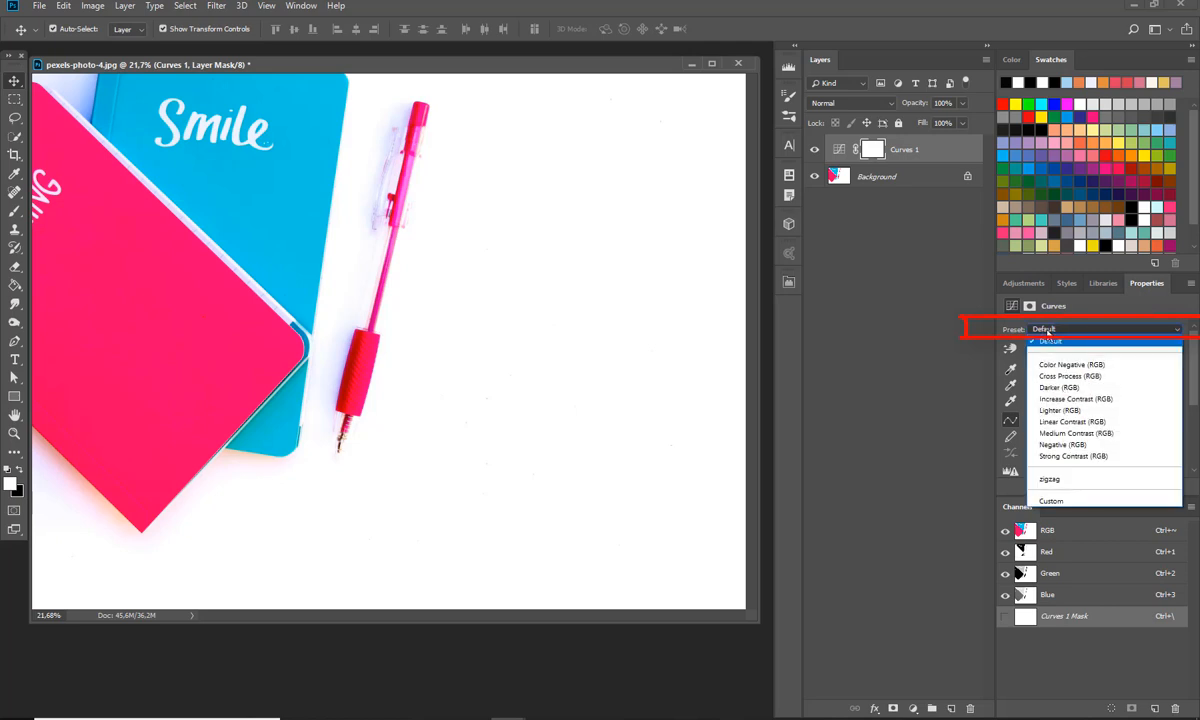
left_click(1045, 479)
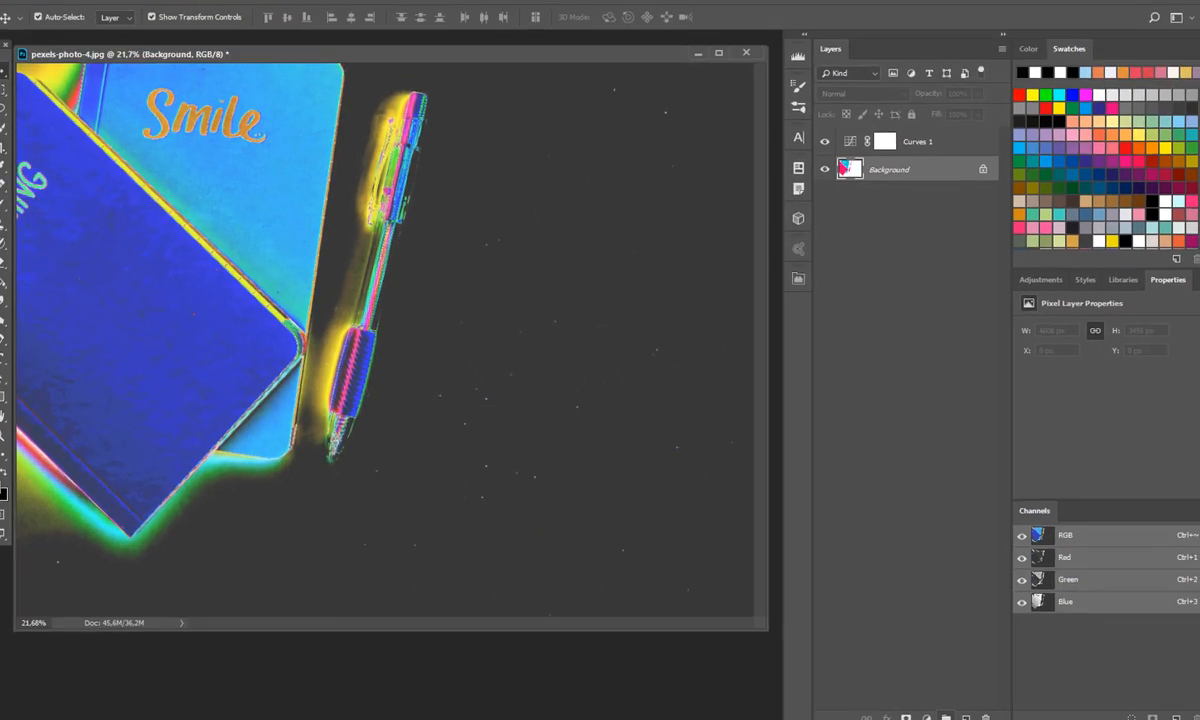
Add an empty layer directly above the Background and heal the specks beside the pen on it with the Spot Healing Brush.
left_click(951, 708)
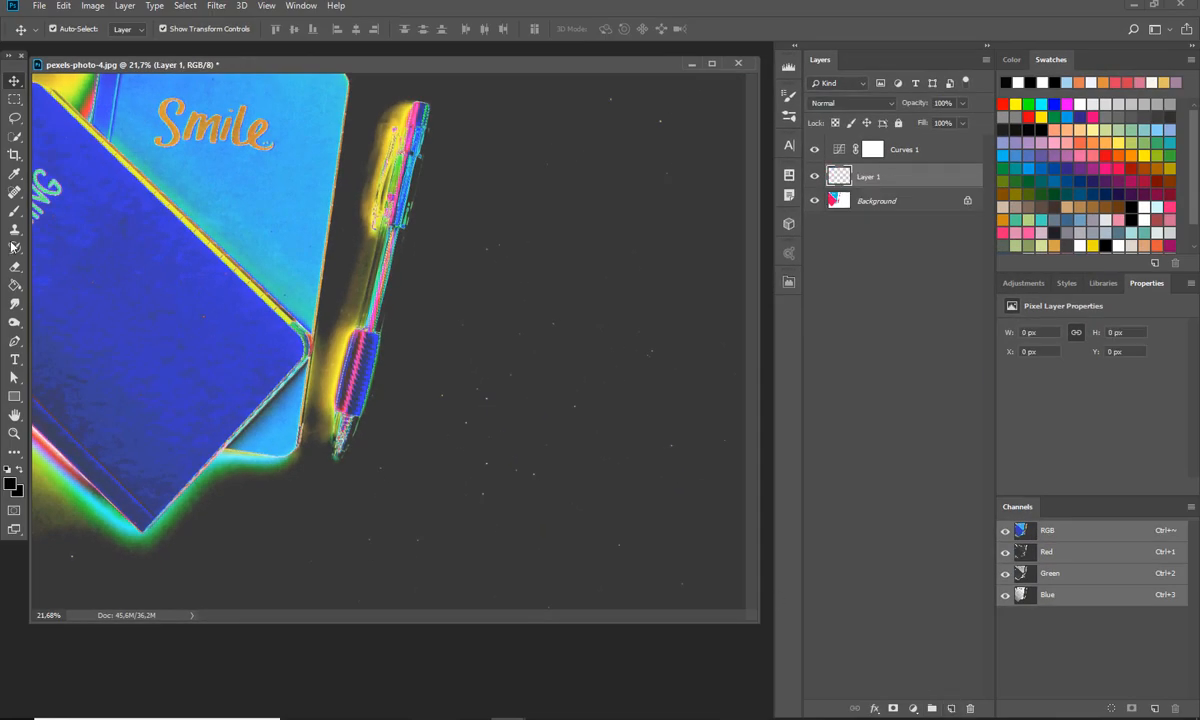
mouse_move(12, 196)
left_mouse_down()
mouse_move(50, 190)
mouse_move(60, 203)
left_mouse_up()
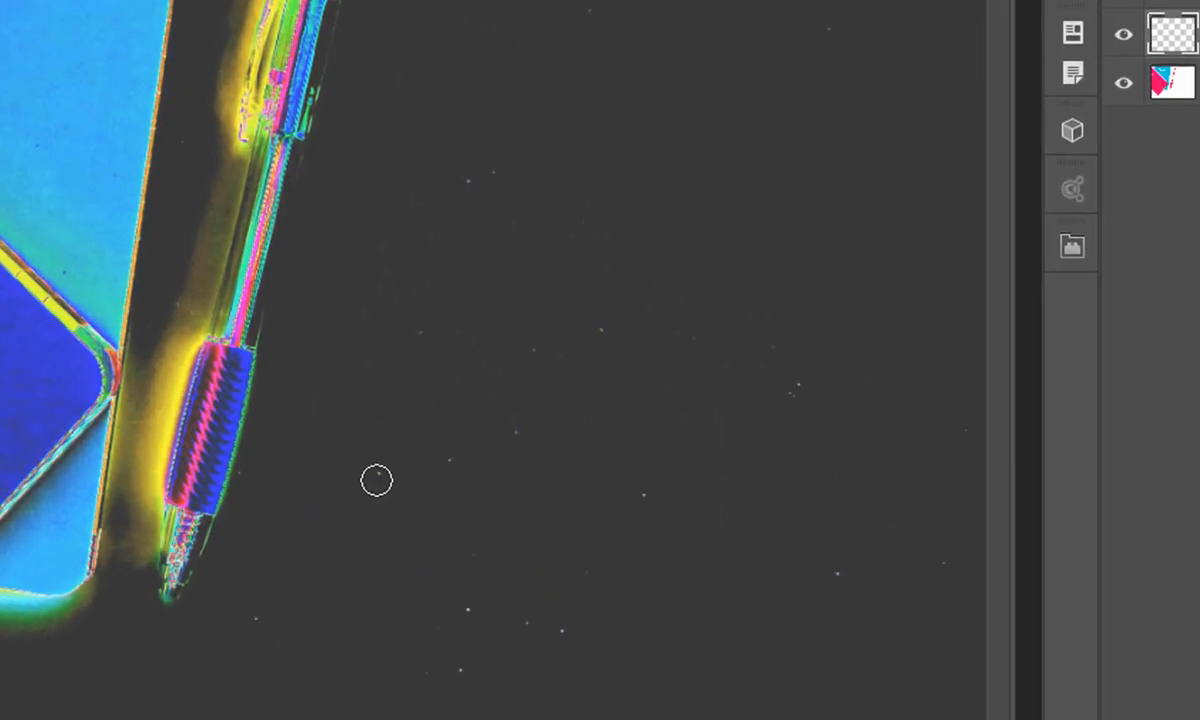
left_click(441, 394)
left_click(450, 467)
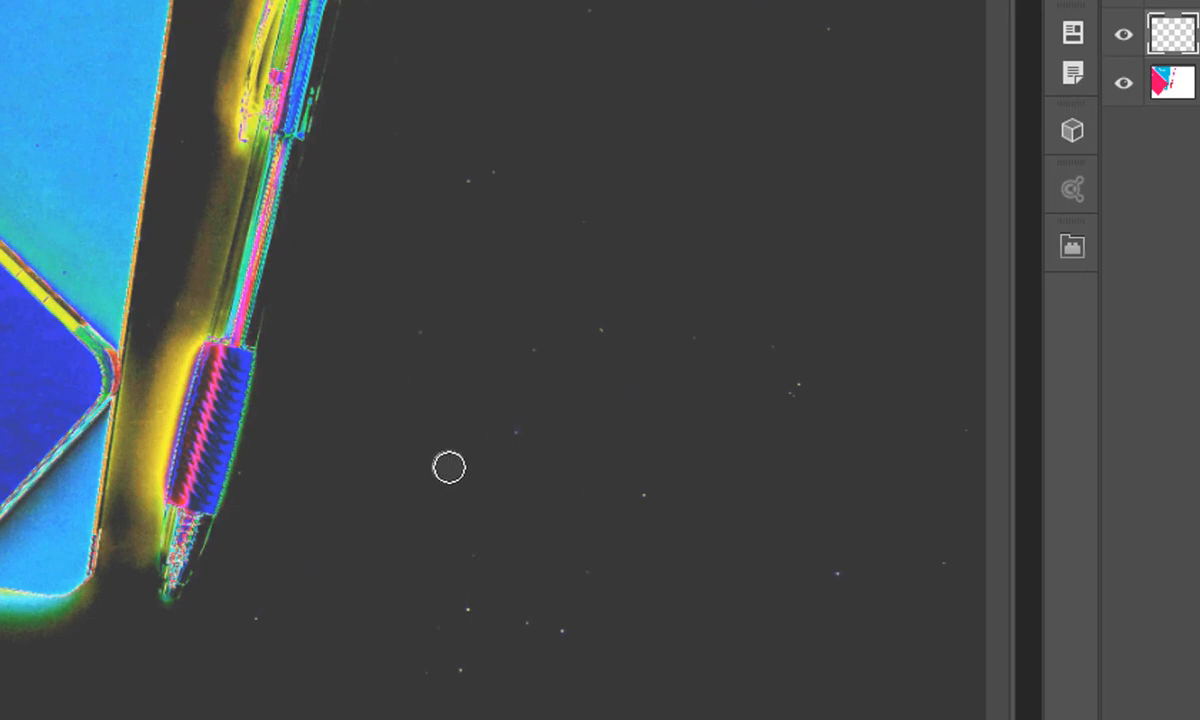
left_click(517, 437)
left_click(529, 357)
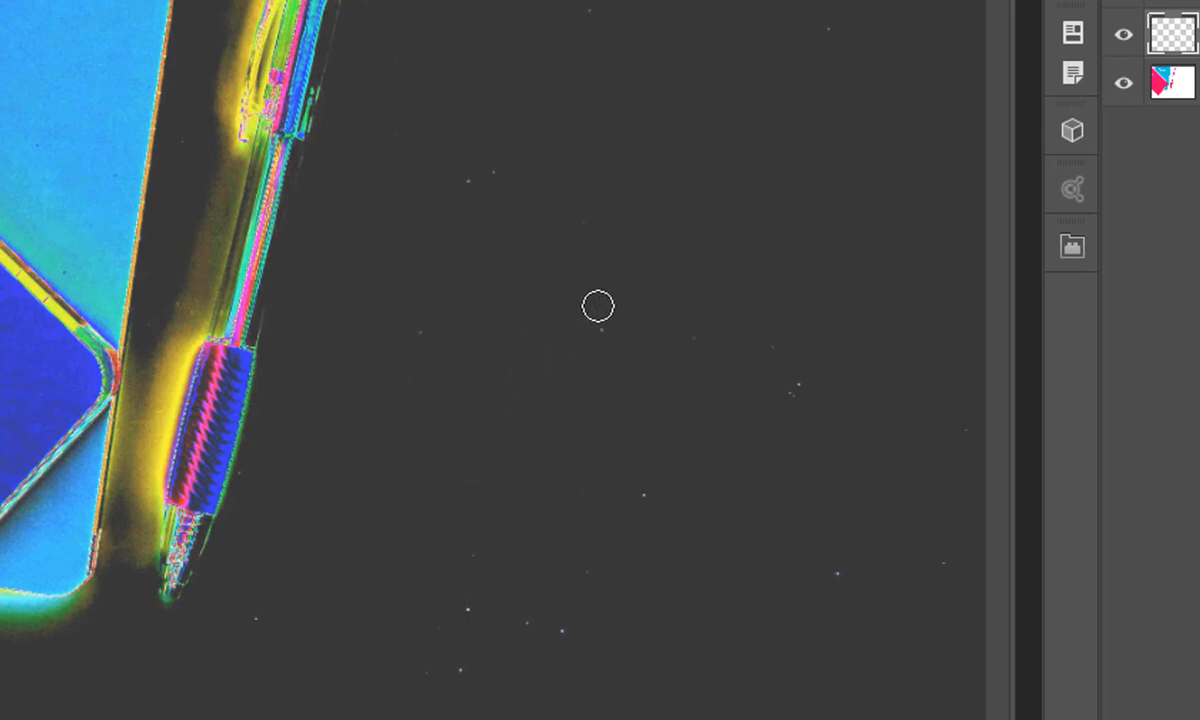
left_click(495, 171)
left_click(424, 331)
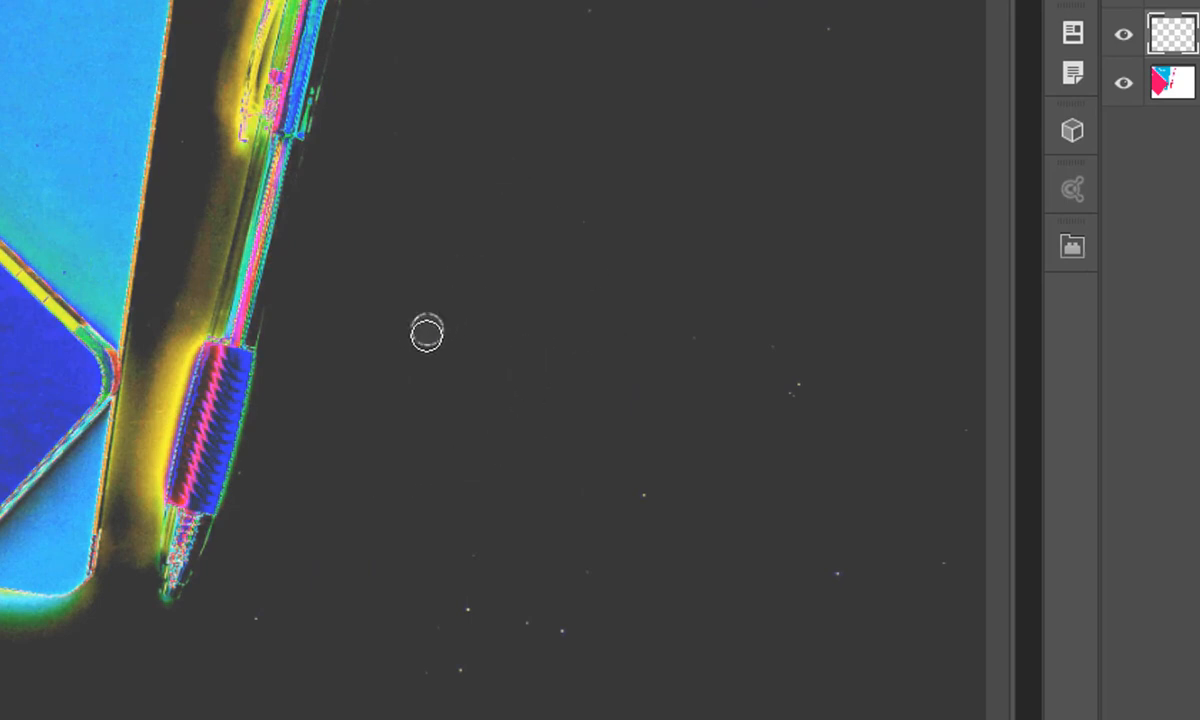
Heal the remaining specks in the background below the pen tip and towards the photo's lower right area.
left_click(259, 620)
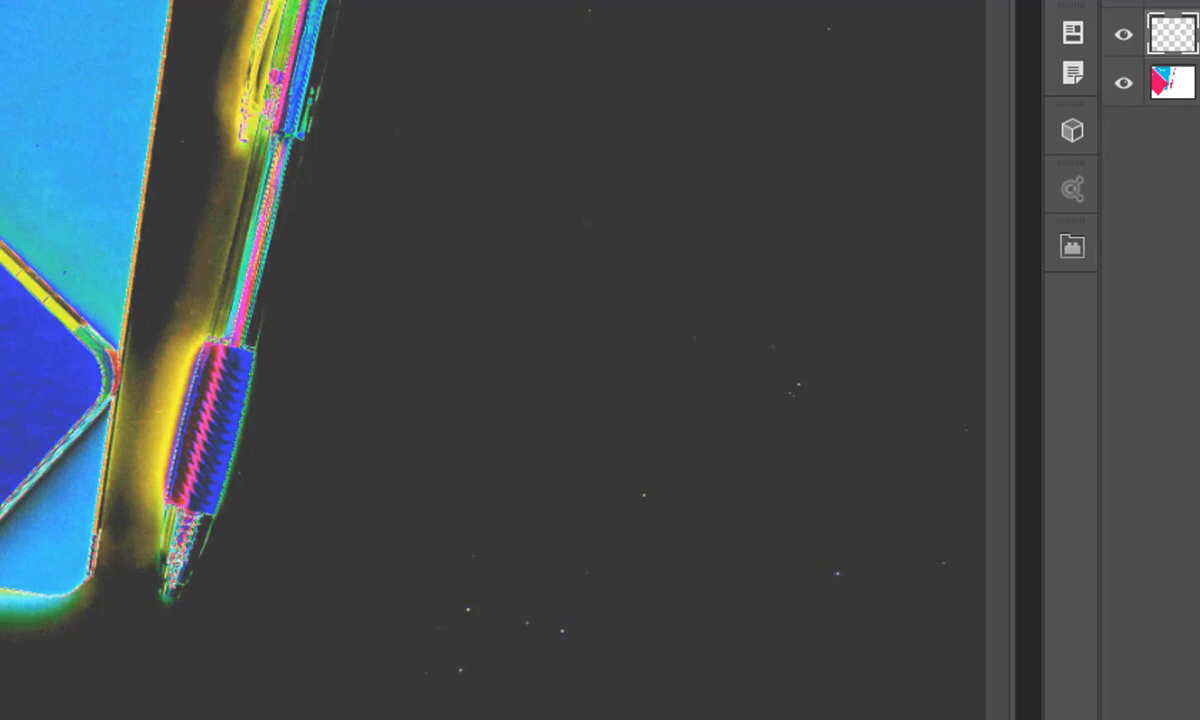
left_click(454, 671)
left_click(469, 611)
left_click(521, 625)
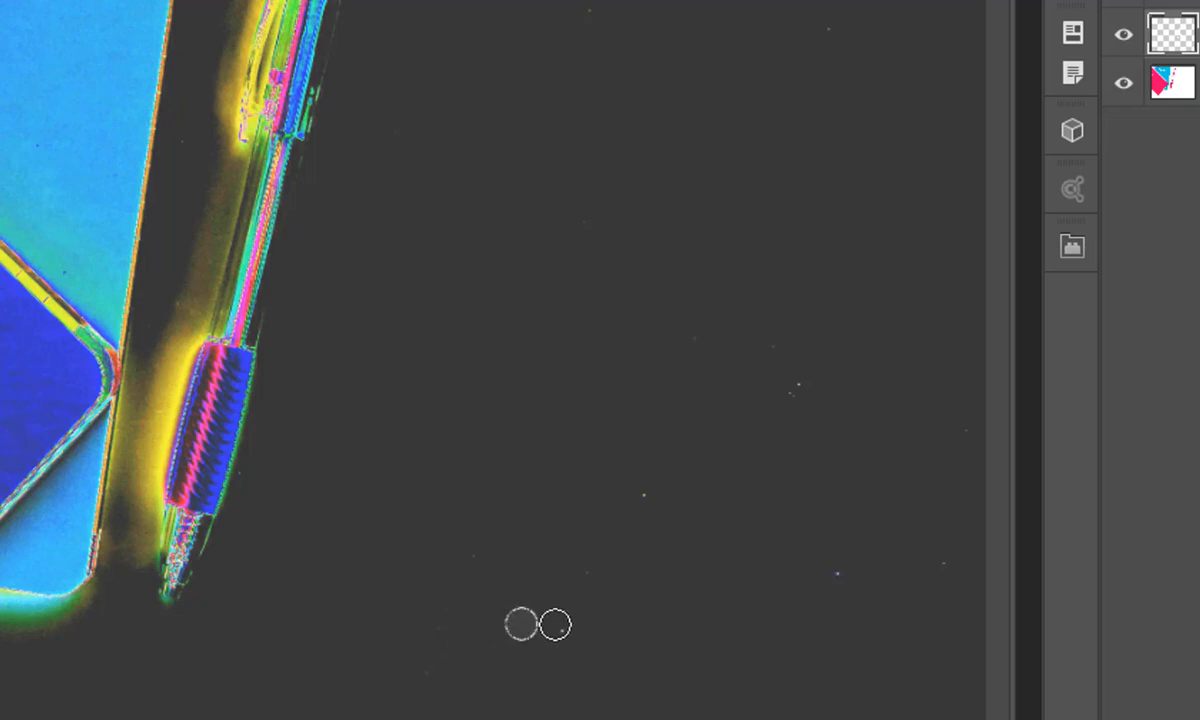
left_click(553, 627)
left_click(646, 497)
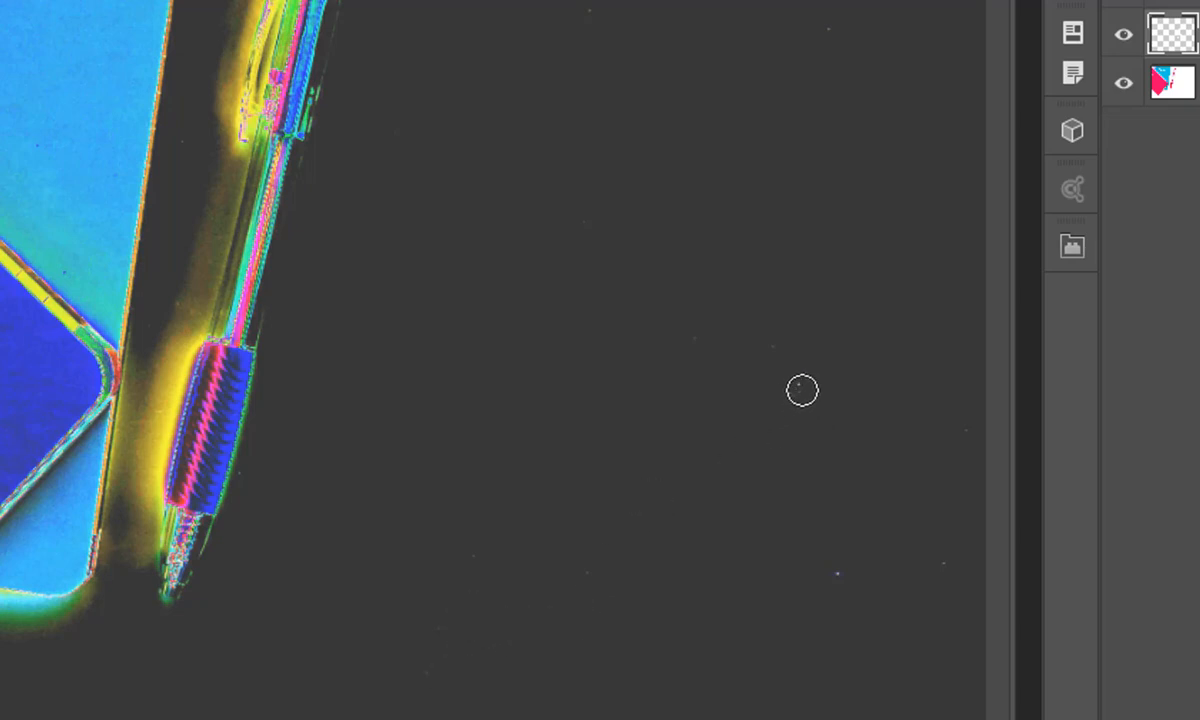
left_click(800, 390)
left_click(839, 571)
left_click(947, 559)
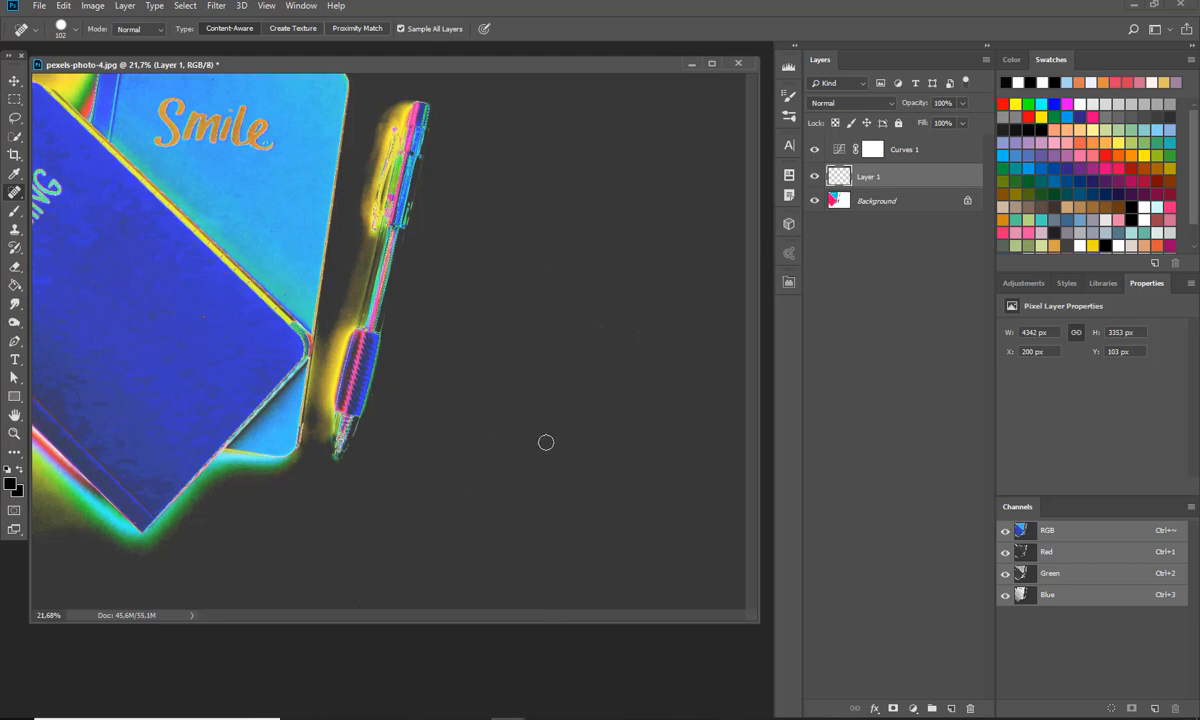
Hide the Curves adjustment and compare the notebooks photo with and without the retouching layer.
left_click(815, 150)
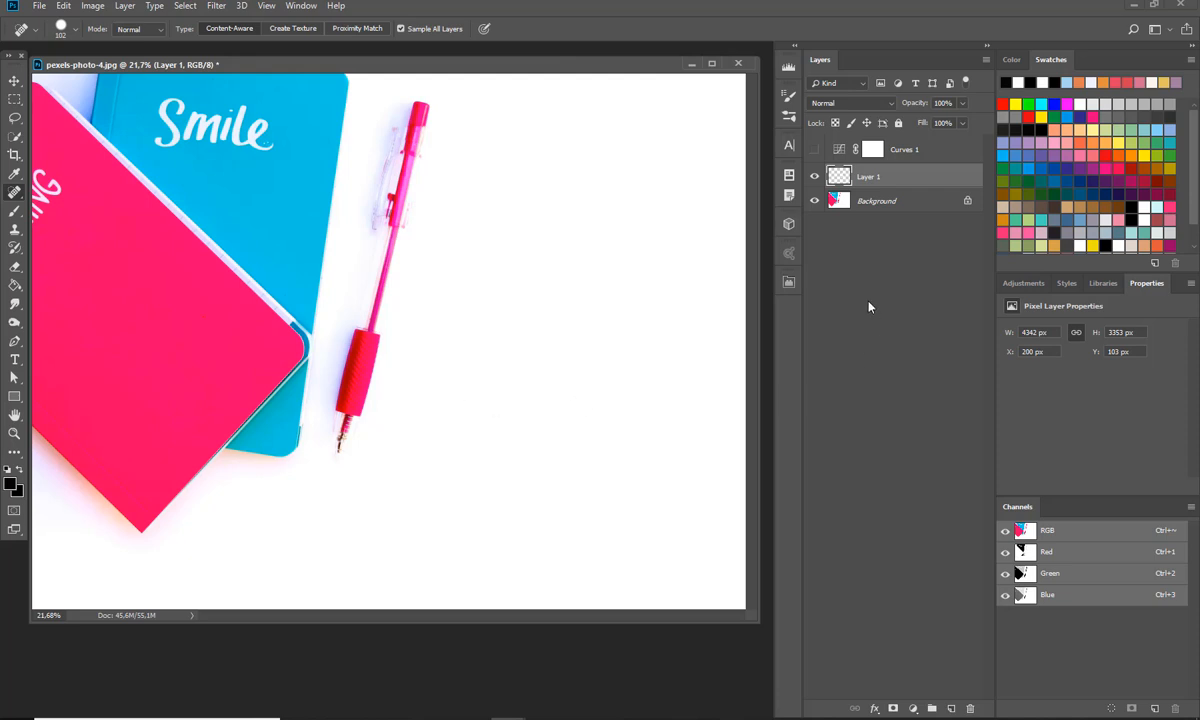
left_click(815, 177)
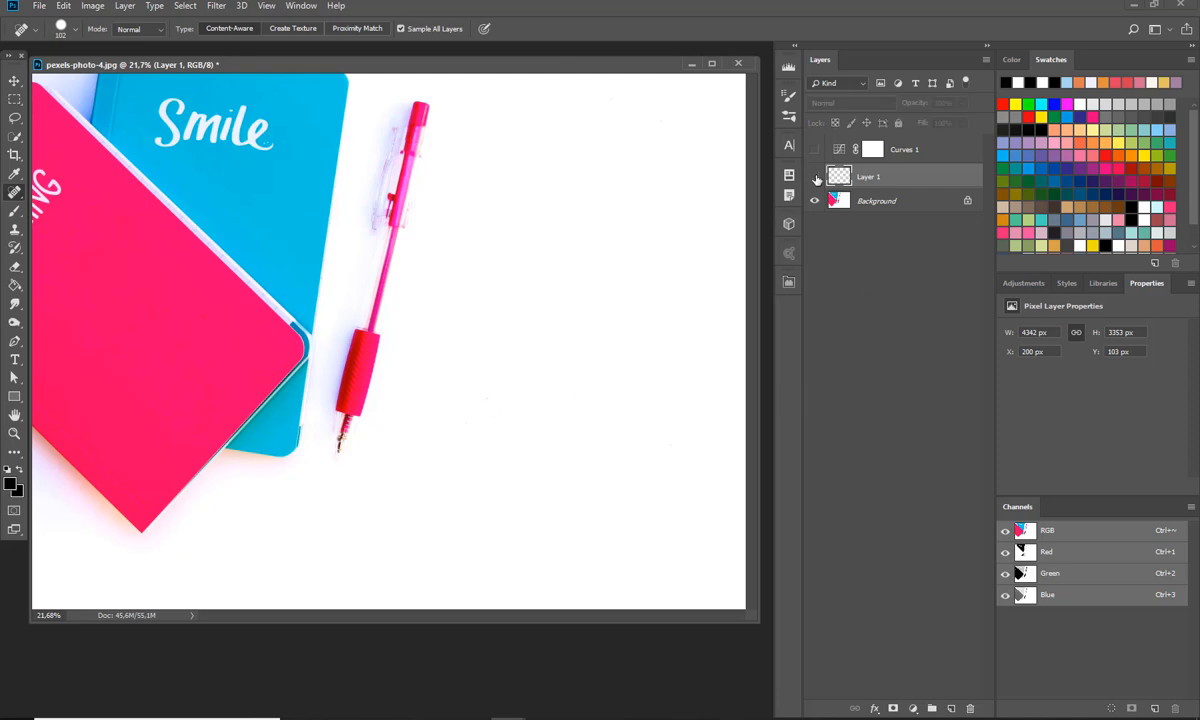
left_click(815, 177)
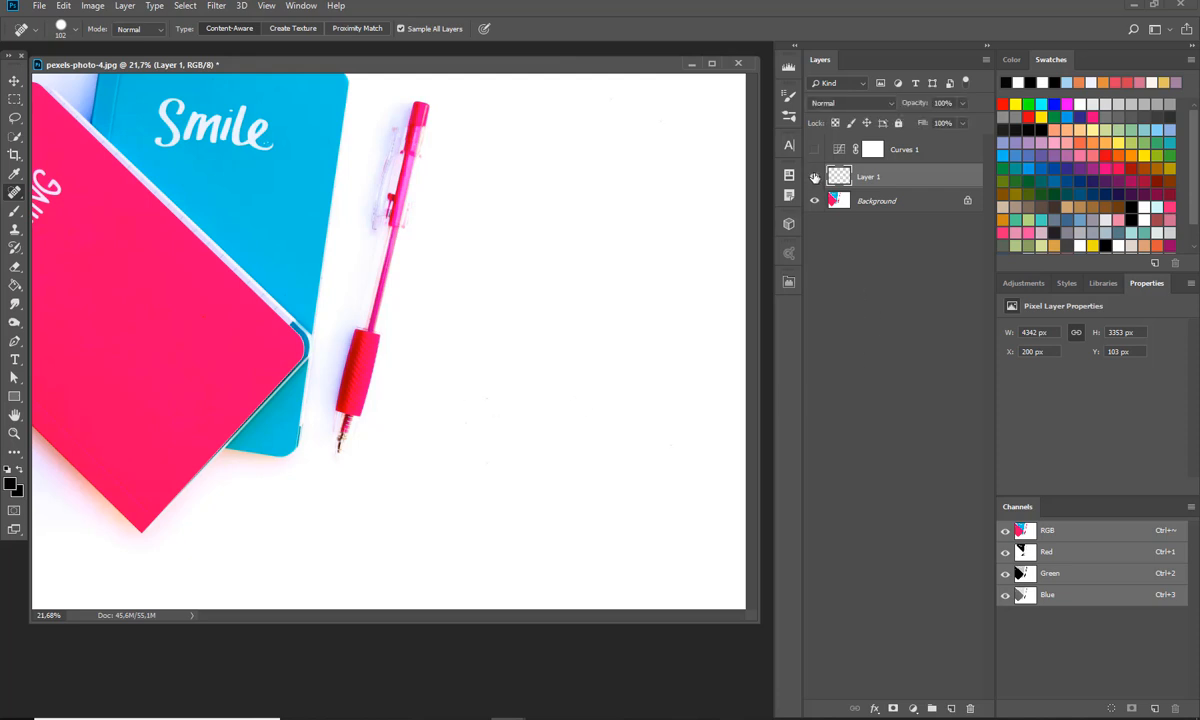
Minimise the notebooks photo and bring up the pexels-photo-2.jpg document, placing its window near the top of the workspace.
left_click(690, 65)
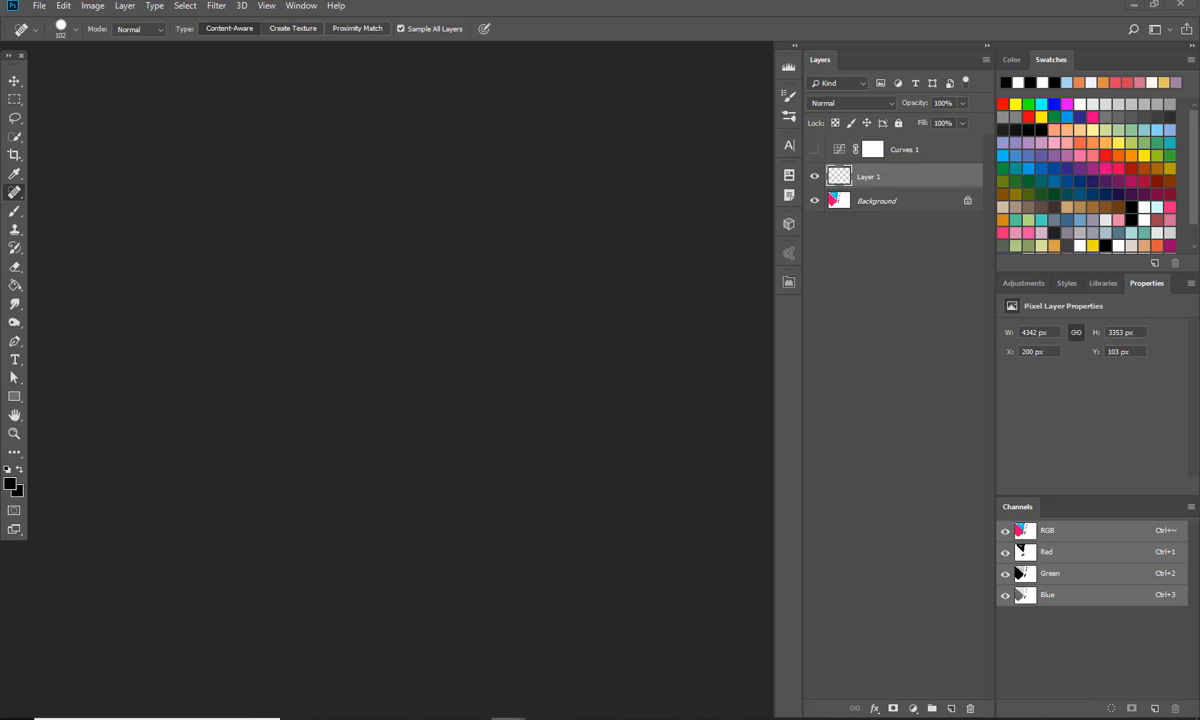
left_click(605, 629)
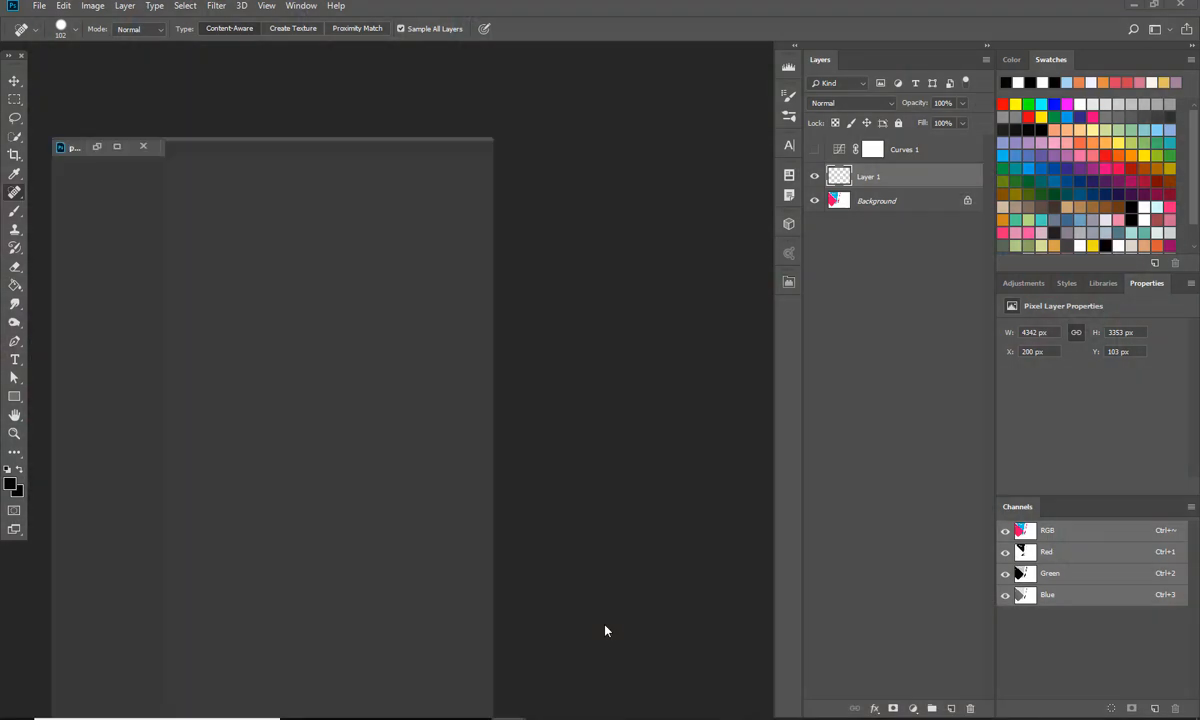
left_click_drag(305, 152, 445, 60)
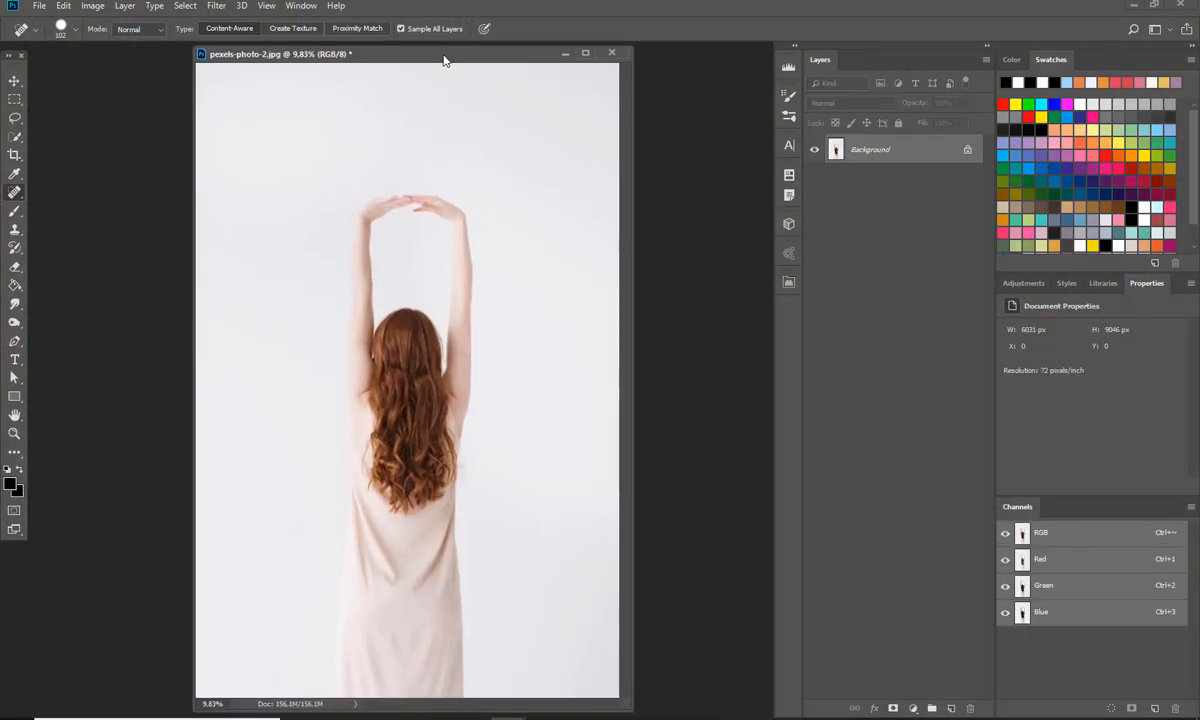
Enlarge the photo to 33.33%, dock its window, and examine the background on both sides of the hair ends for stray hairs.
key("ctrl+plus")
key("ctrl+plus")
key("ctrl+plus")
key("ctrl+plus")
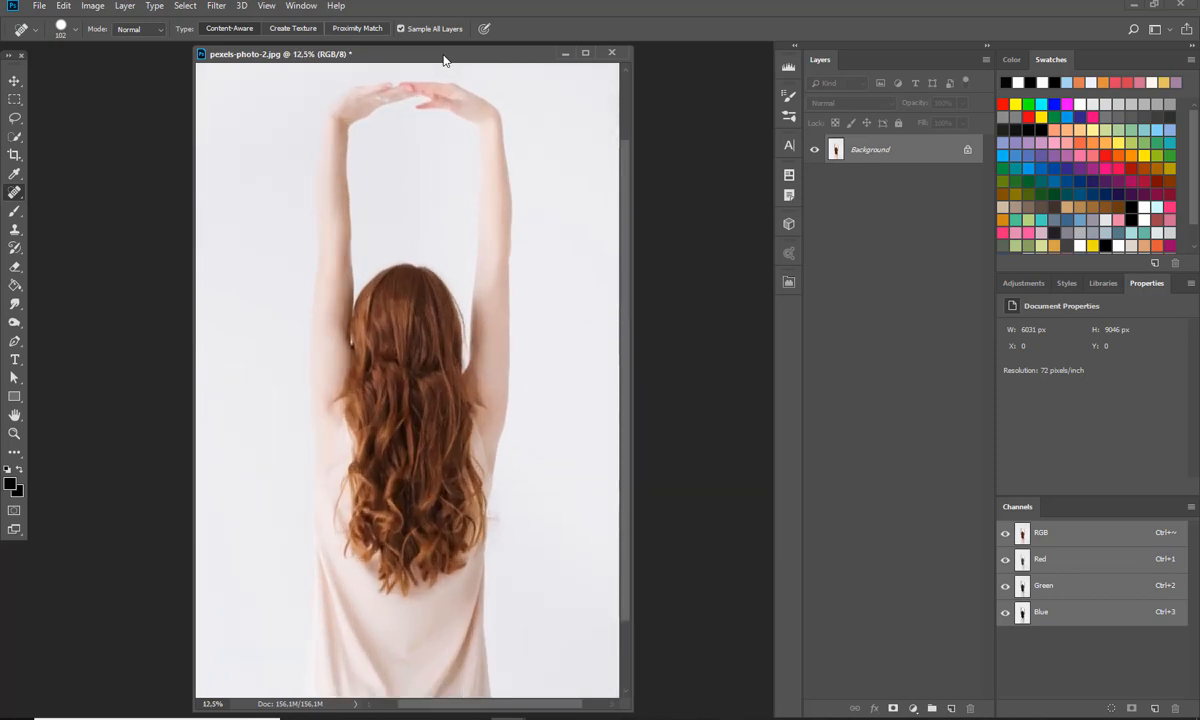
key("ctrl+plus")
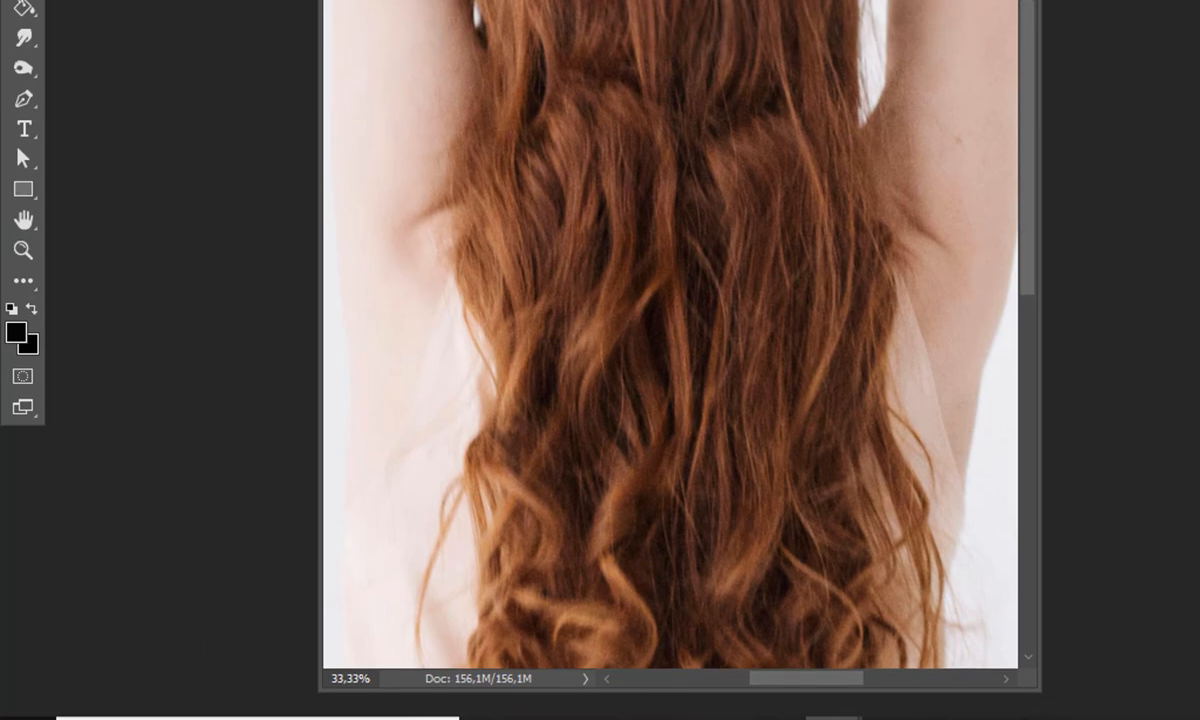
left_click_drag(680, 2, 680, 7)
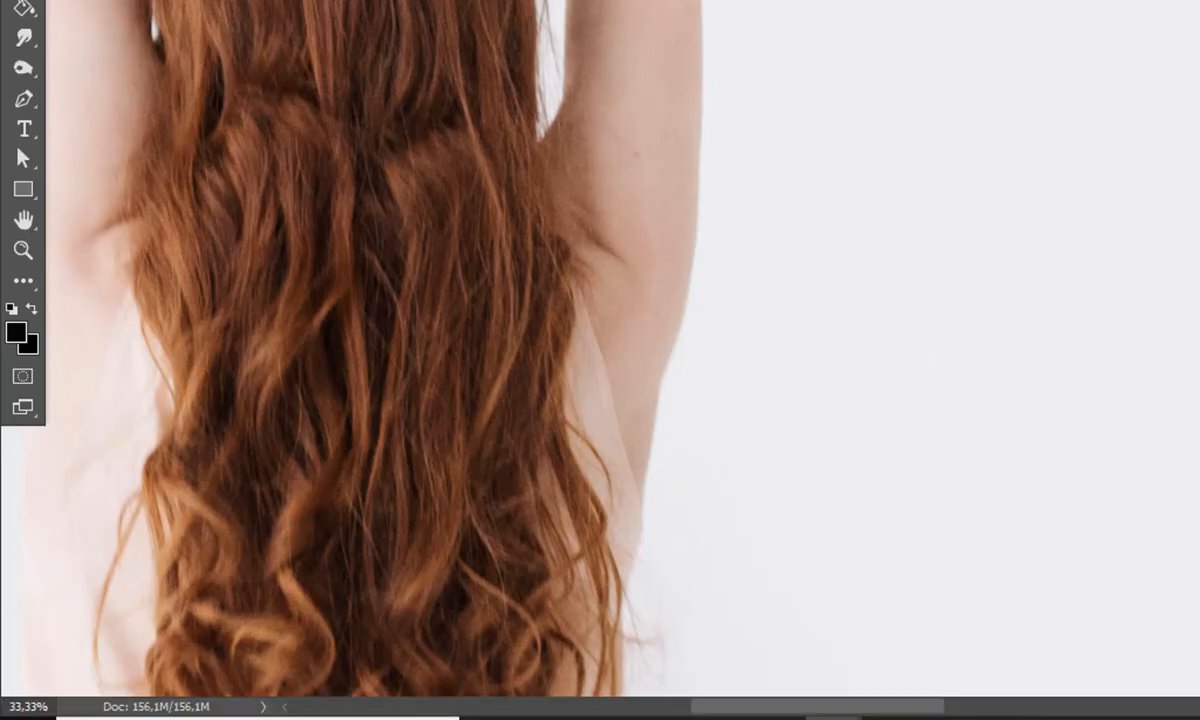
scroll(908, 651, "down", 3)
scroll(869, 706, "down", 1)
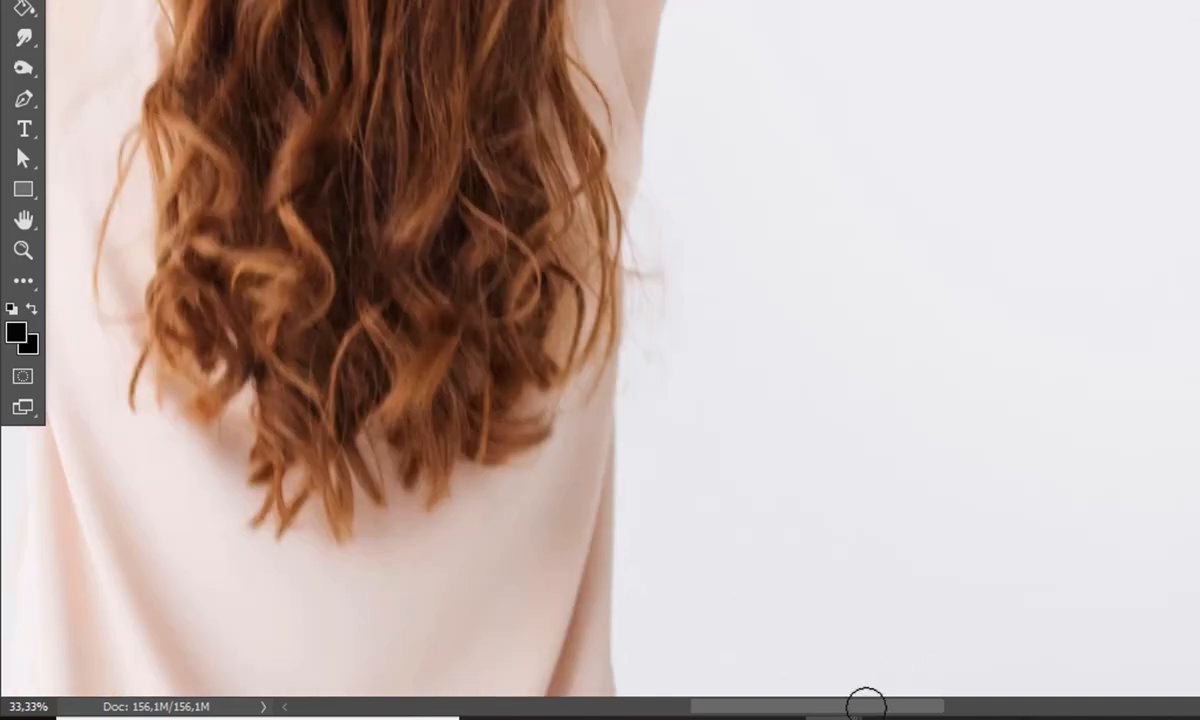
left_click_drag(836, 711, 774, 709)
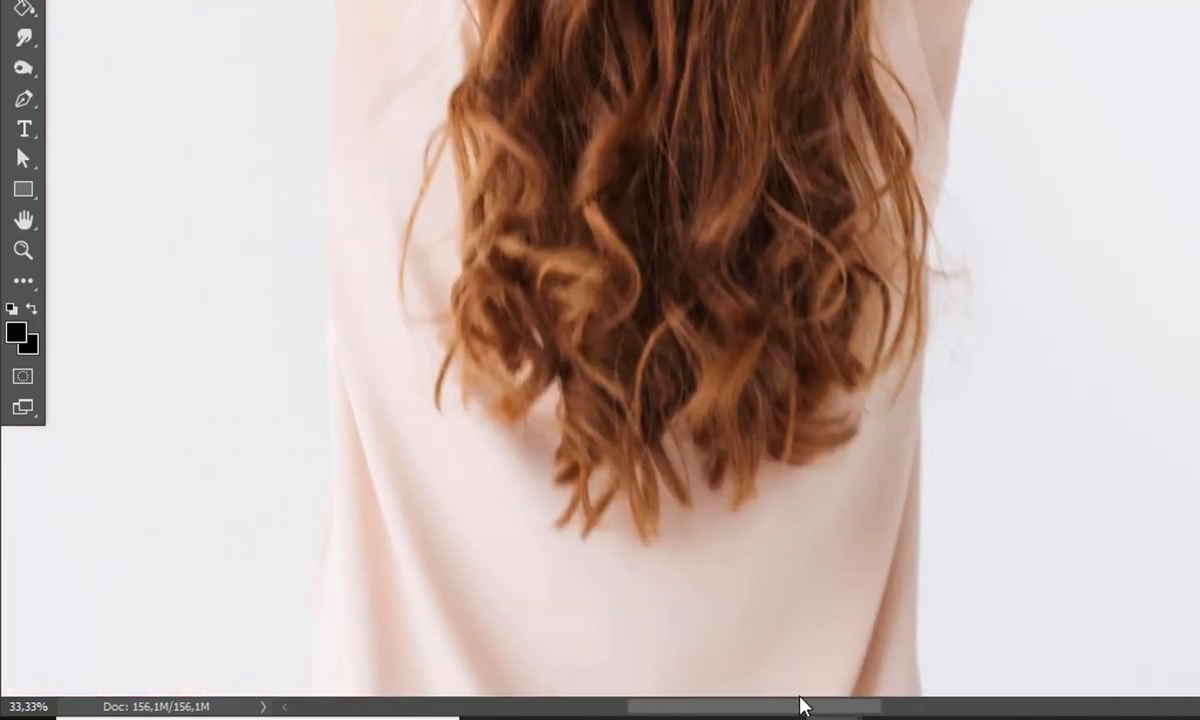
mouse_move(932, 183)
left_mouse_down()
mouse_move(895, 355)
mouse_move(948, 187)
left_mouse_up()
mouse_move(292, 205)
left_mouse_down()
mouse_move(330, 276)
mouse_move(313, 204)
mouse_move(262, 212)
left_mouse_up()
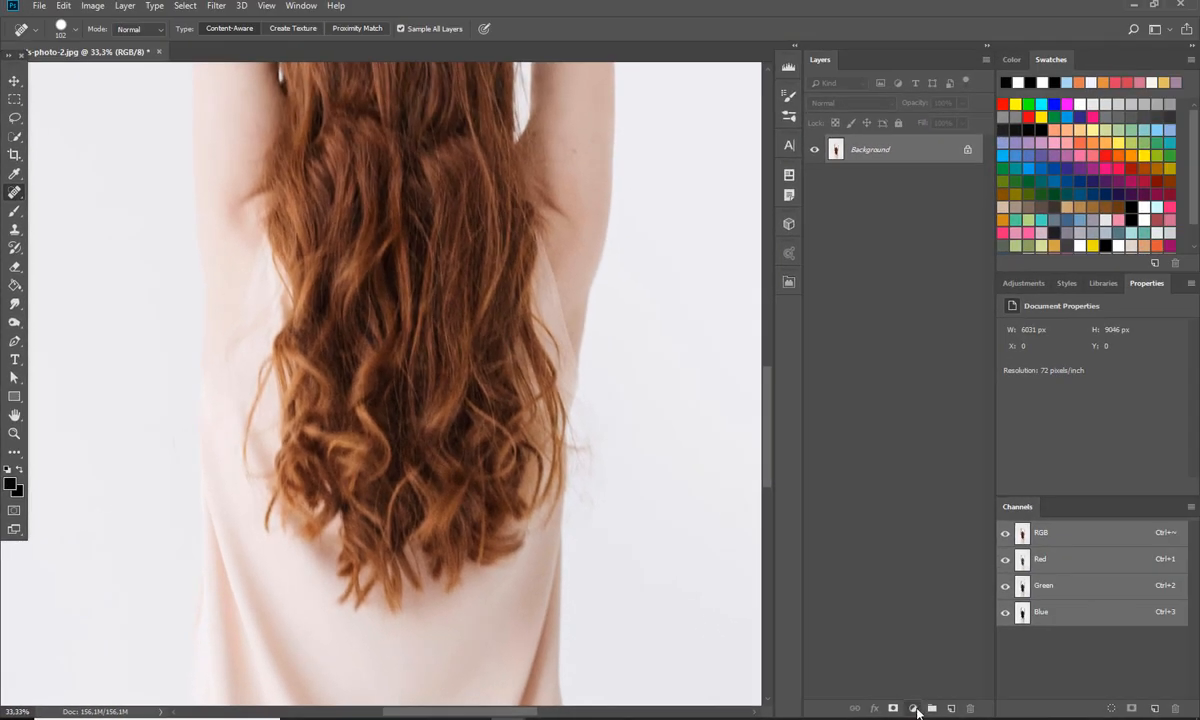
Add a Curves adjustment layer with the zigzag preset to the photo of the red-haired woman.
left_click(918, 710)
left_click(938, 531)
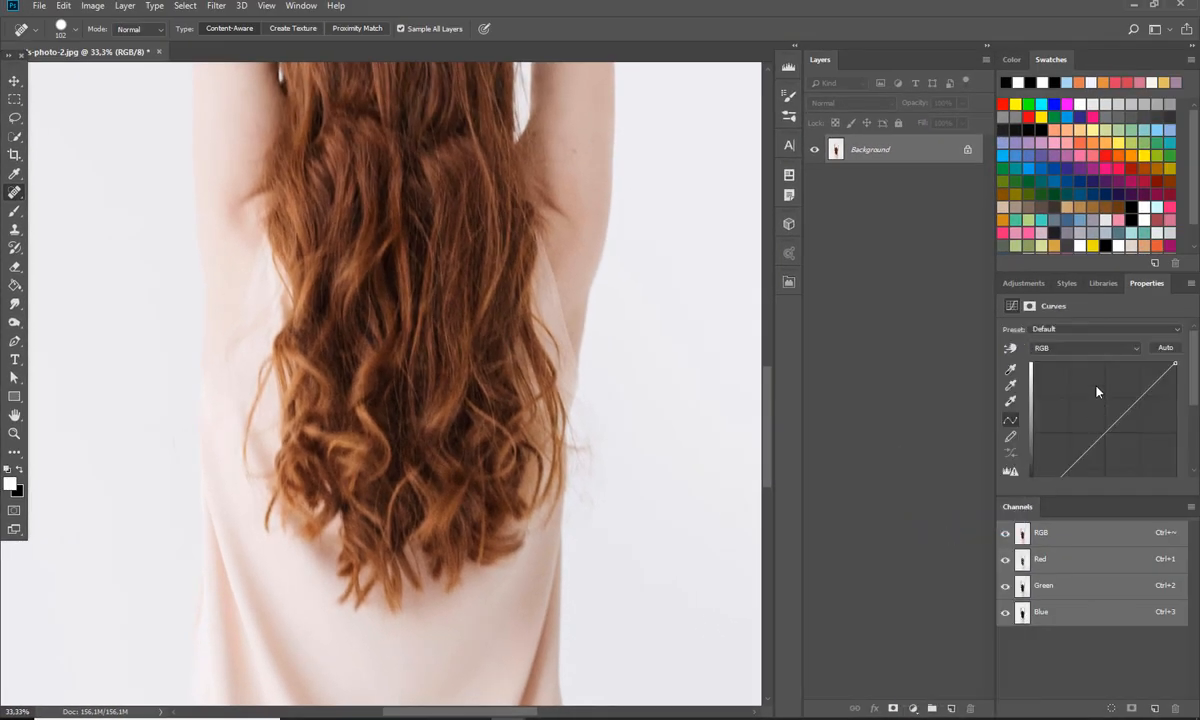
left_click(1060, 329)
left_click(1054, 482)
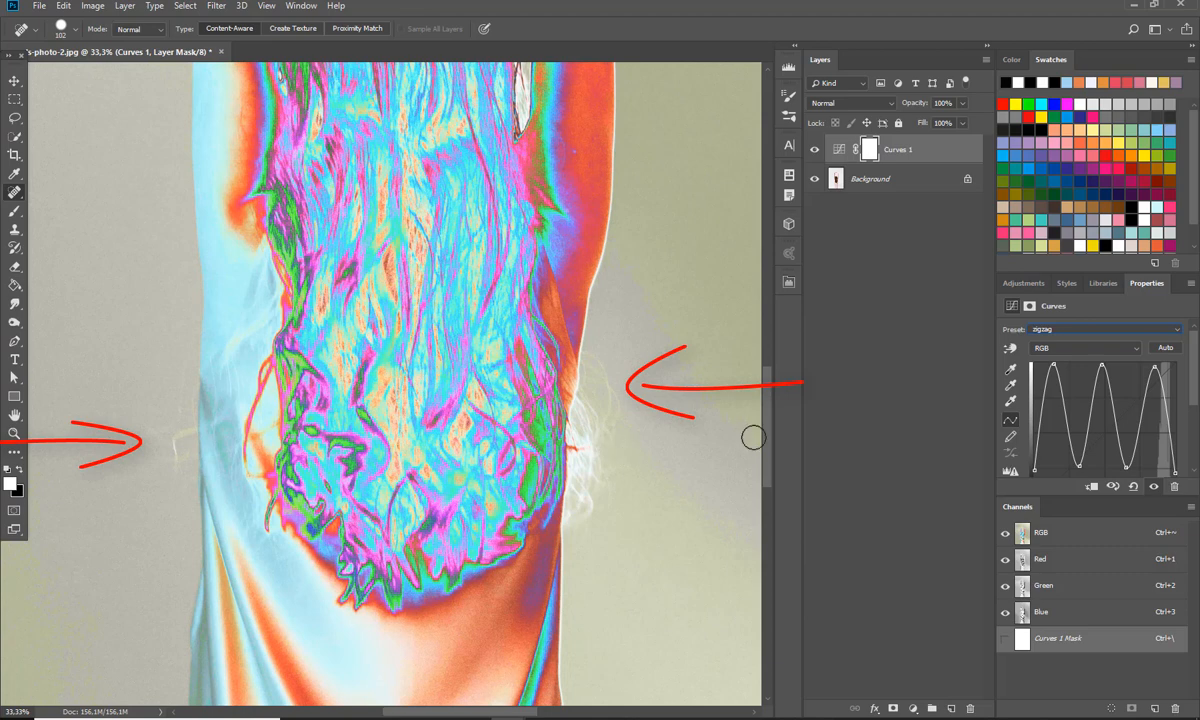
Examine the stray hairs around the figure under the Curves layer and set the Spot Healing Brush mode to Replace.
scroll(716, 399, "down", 3)
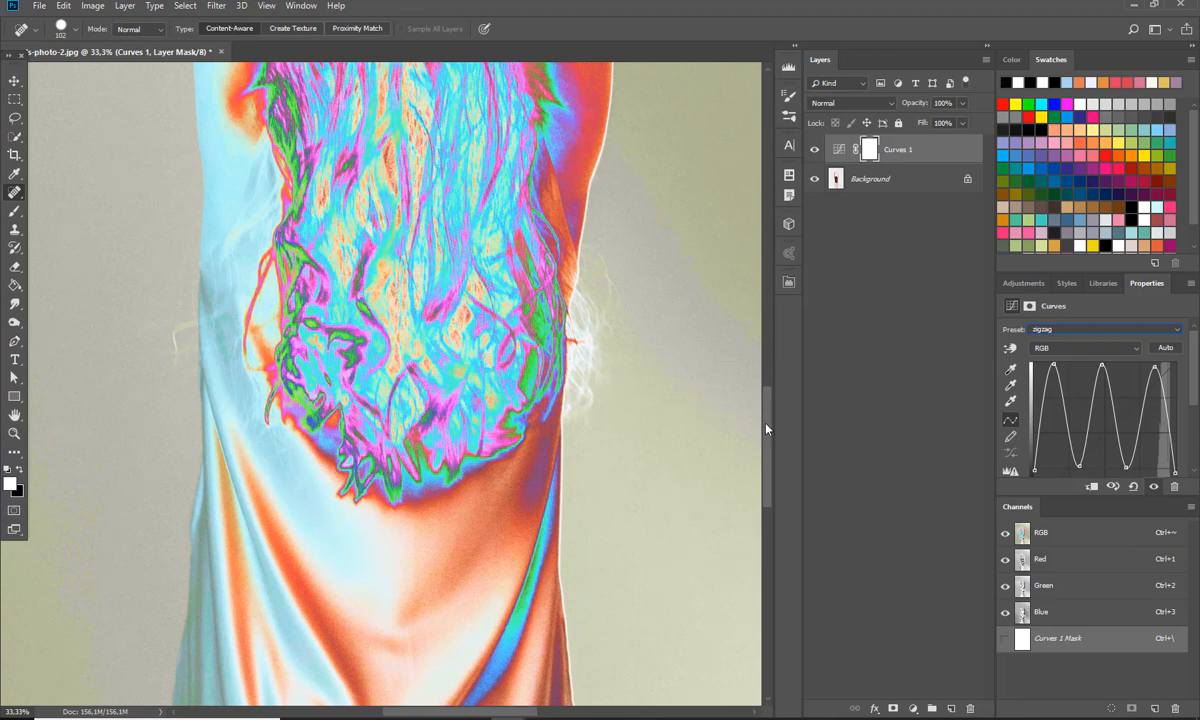
scroll(767, 428, "up", 2)
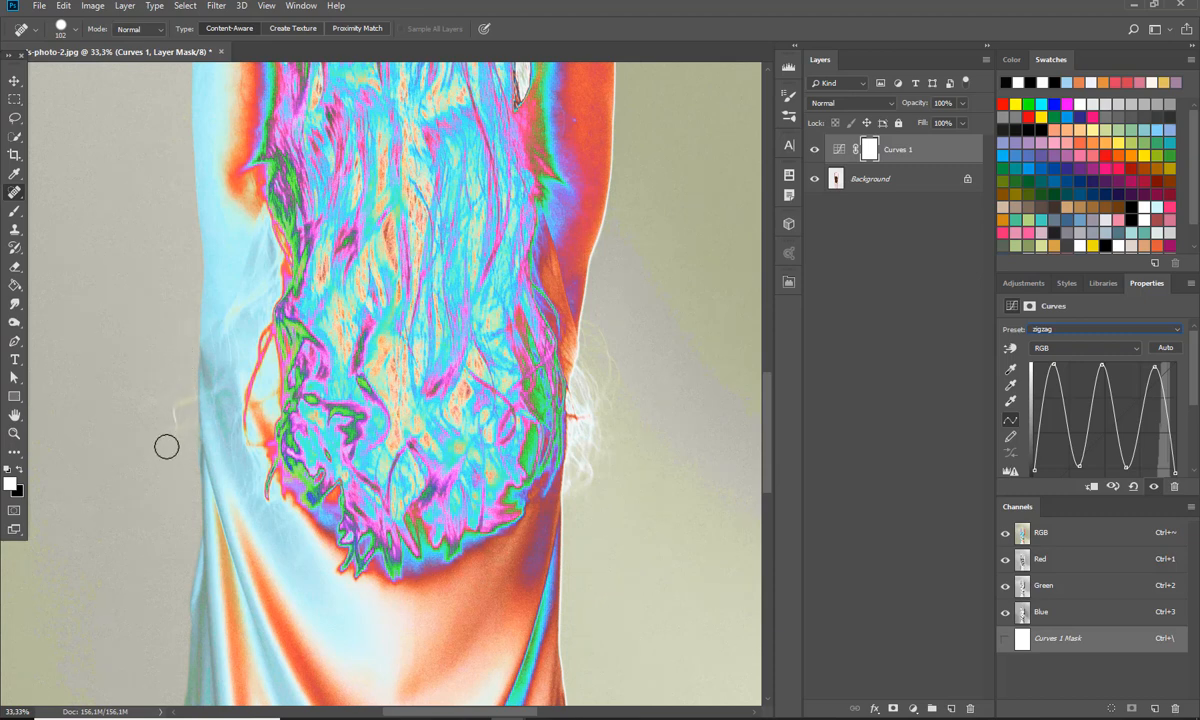
left_click_drag(769, 410, 769, 256)
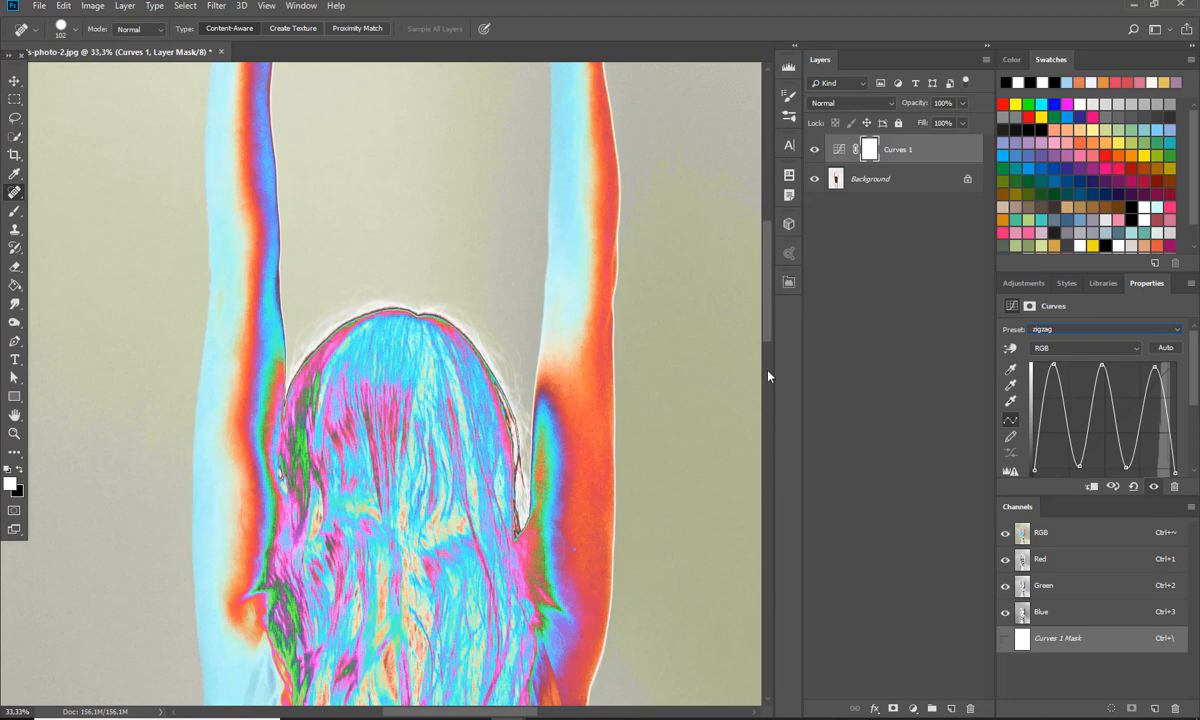
left_click_drag(769, 376, 769, 418)
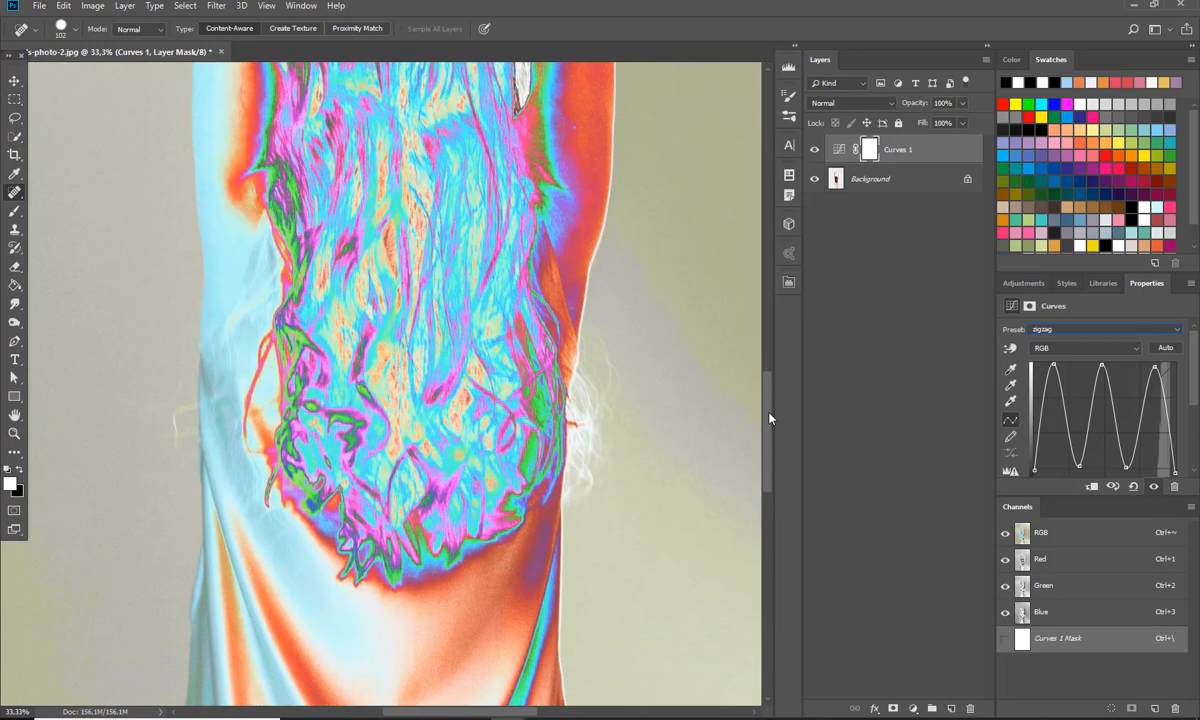
right_click(12, 195)
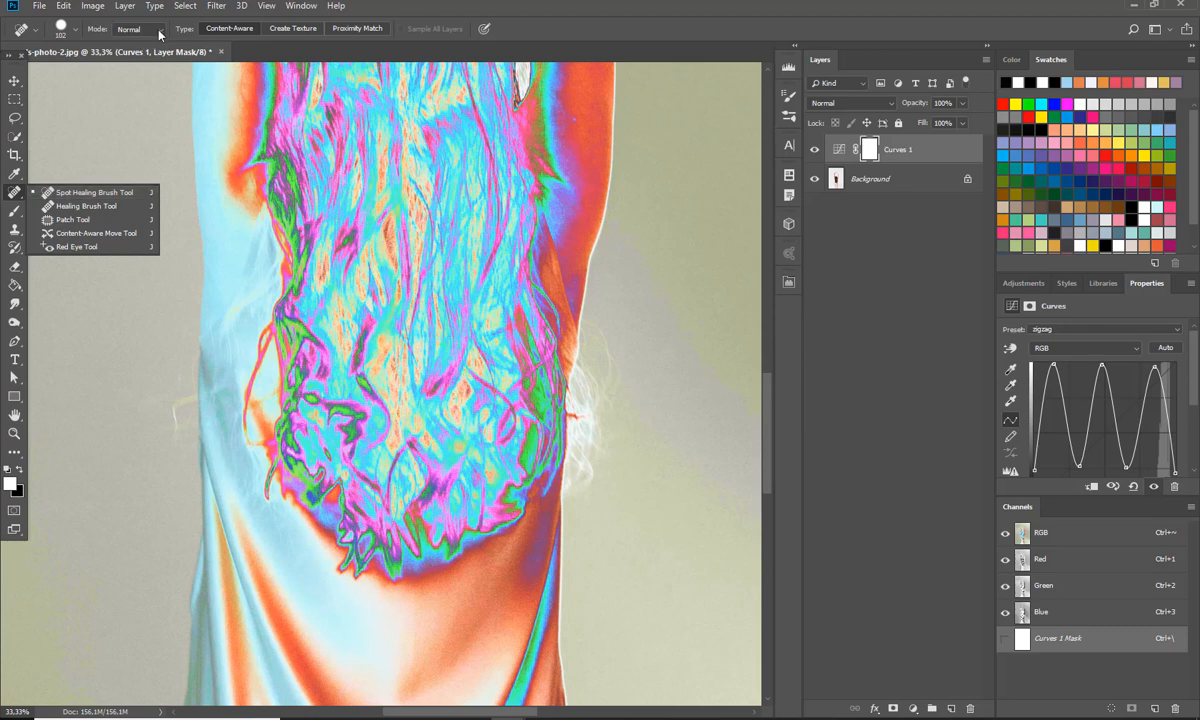
left_click(160, 30)
left_click(138, 57)
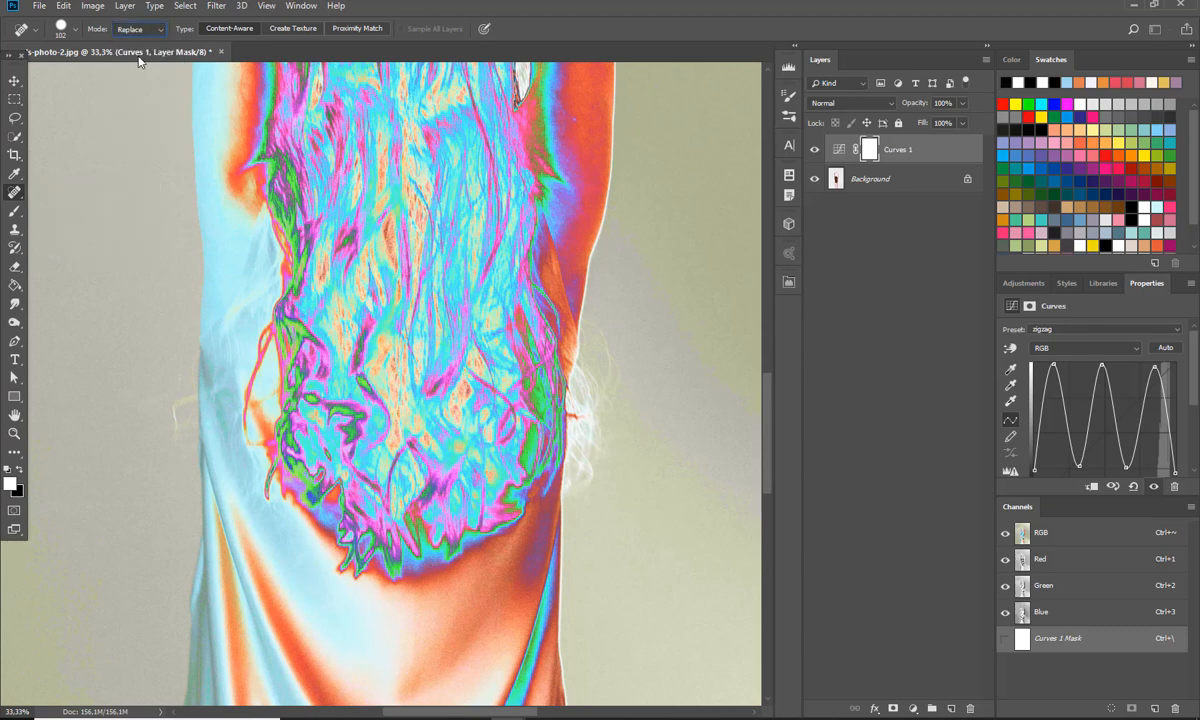
Add an empty layer above the Background and heal the stray hair in the background left of the dress.
left_click(877, 180)
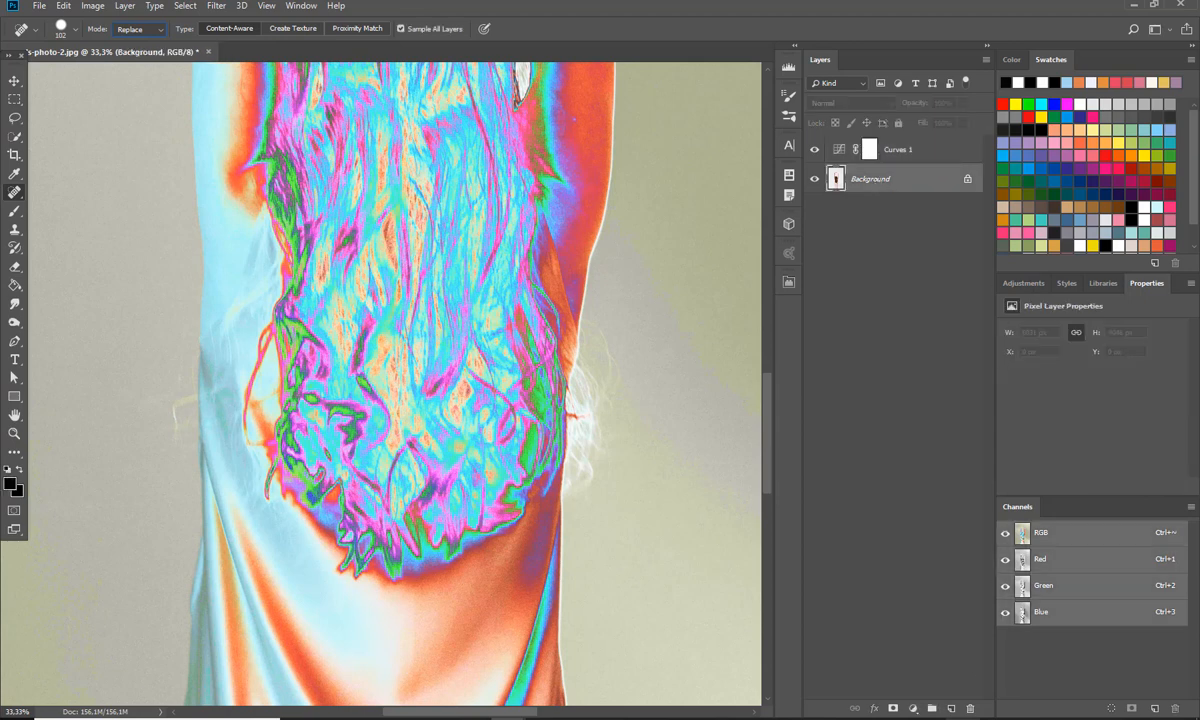
left_click(951, 708)
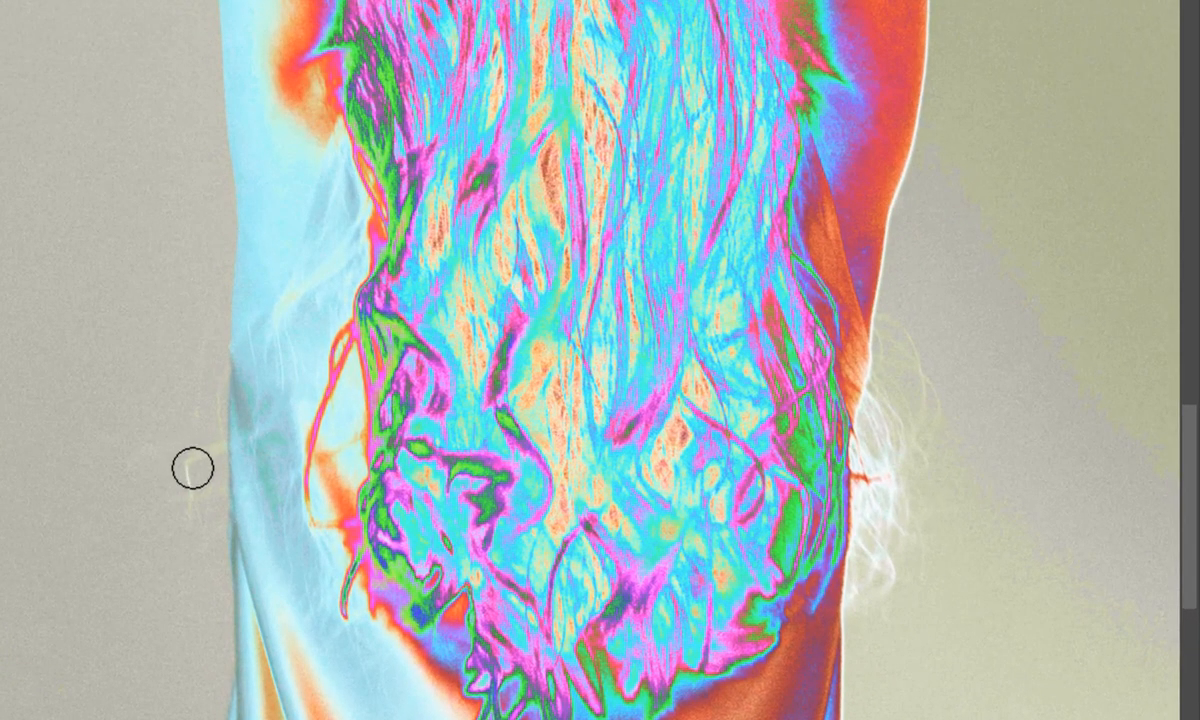
mouse_move(192, 458)
left_mouse_down()
mouse_move(193, 503)
mouse_move(202, 453)
left_mouse_up()
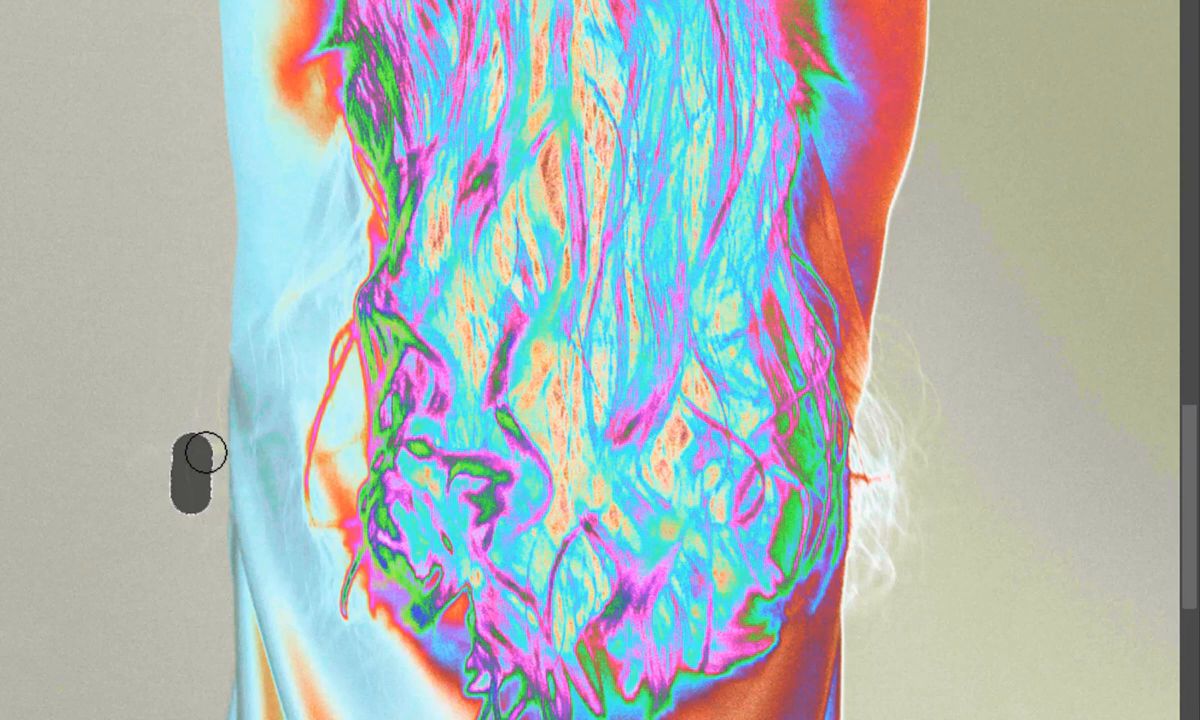
key("ctrl+z")
key("ctrl+z")
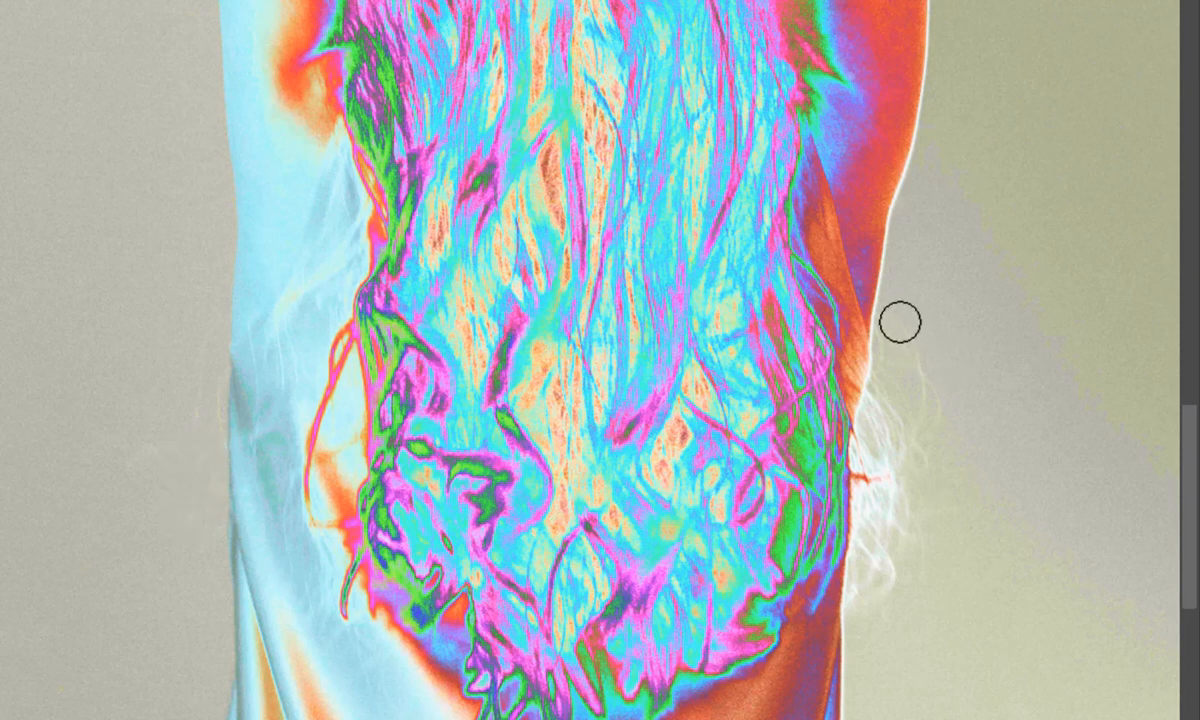
Heal the outer stray hairs in the background to the right of the woman's waist.
left_click_drag(900, 322, 930, 417)
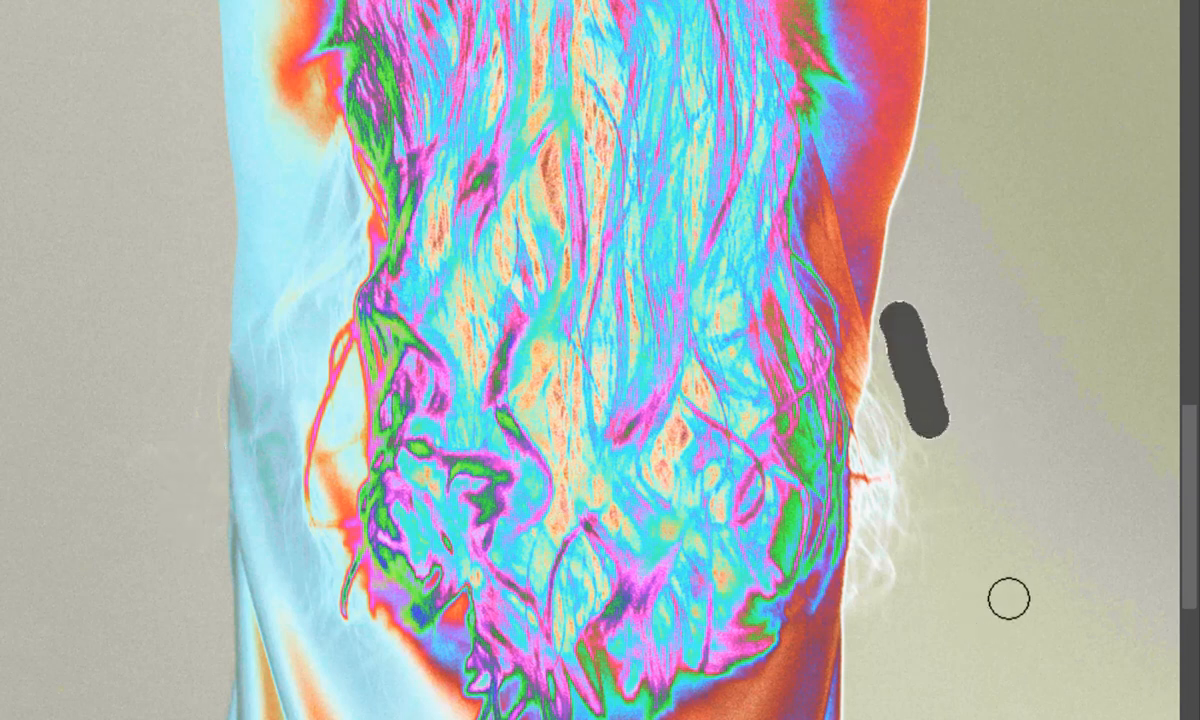
key("ctrl+z")
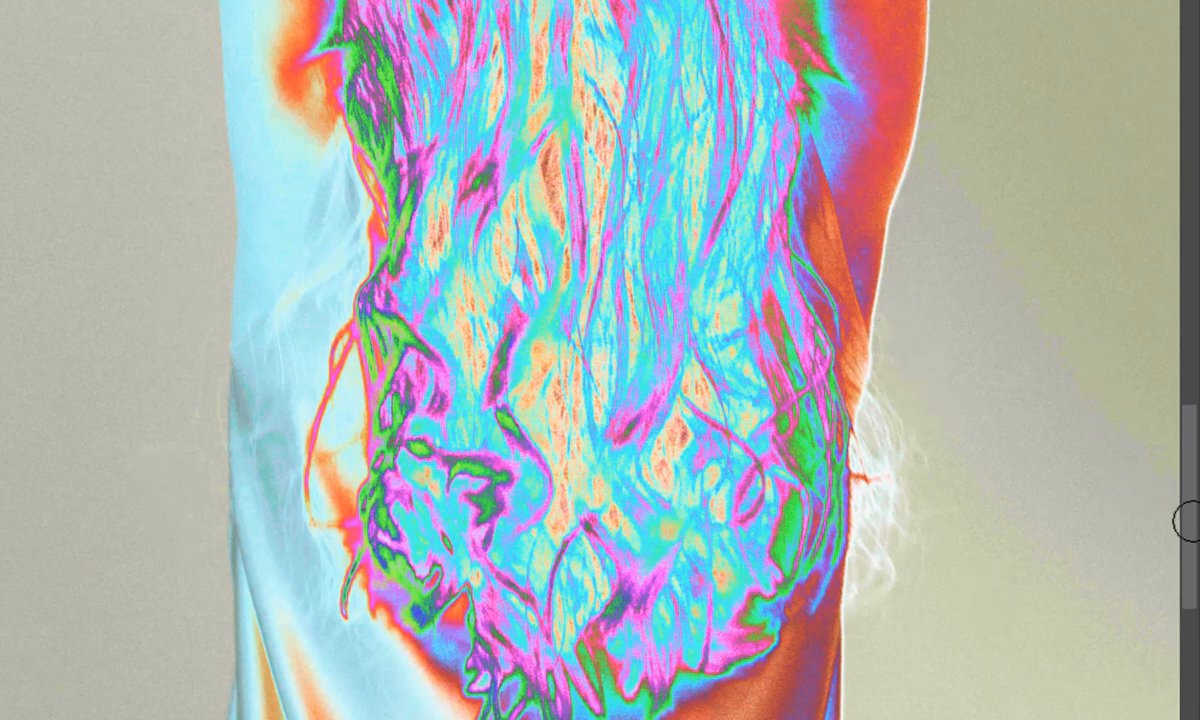
left_click(897, 339)
key("ctrl+z")
Heal the stray hairs in the background around the crown and both sides of the woman's head.
left_click_drag(1192, 490, 1194, 316)
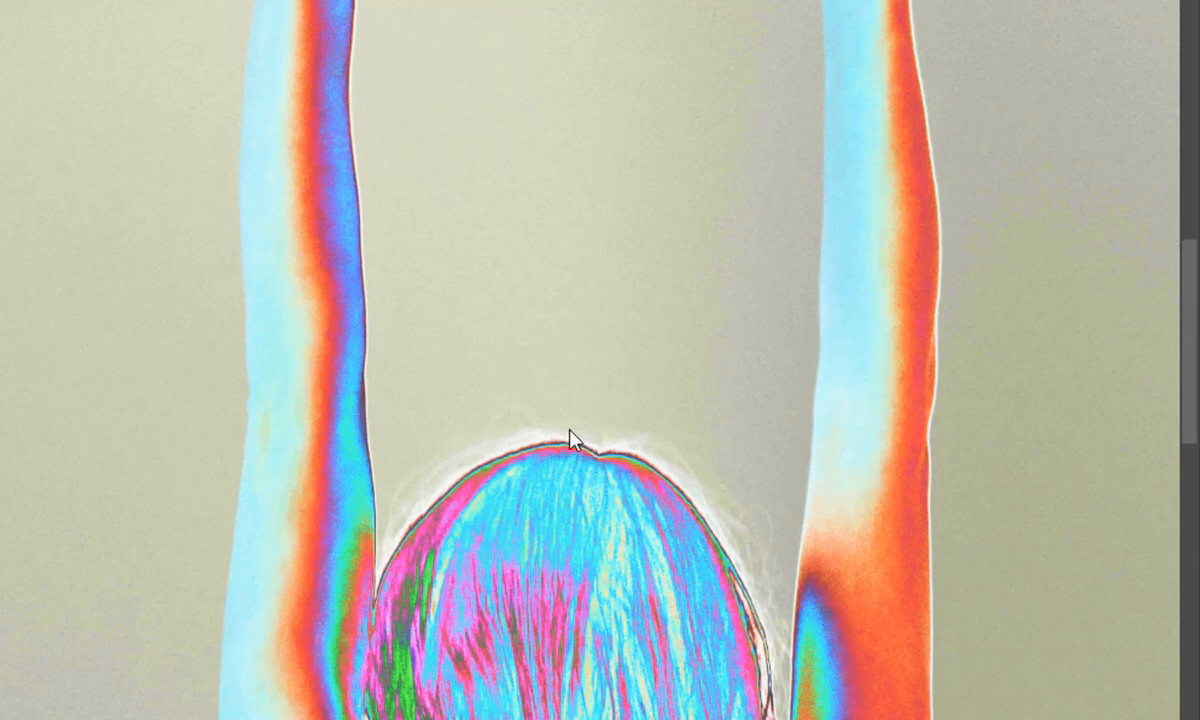
left_click_drag(422, 453, 401, 482)
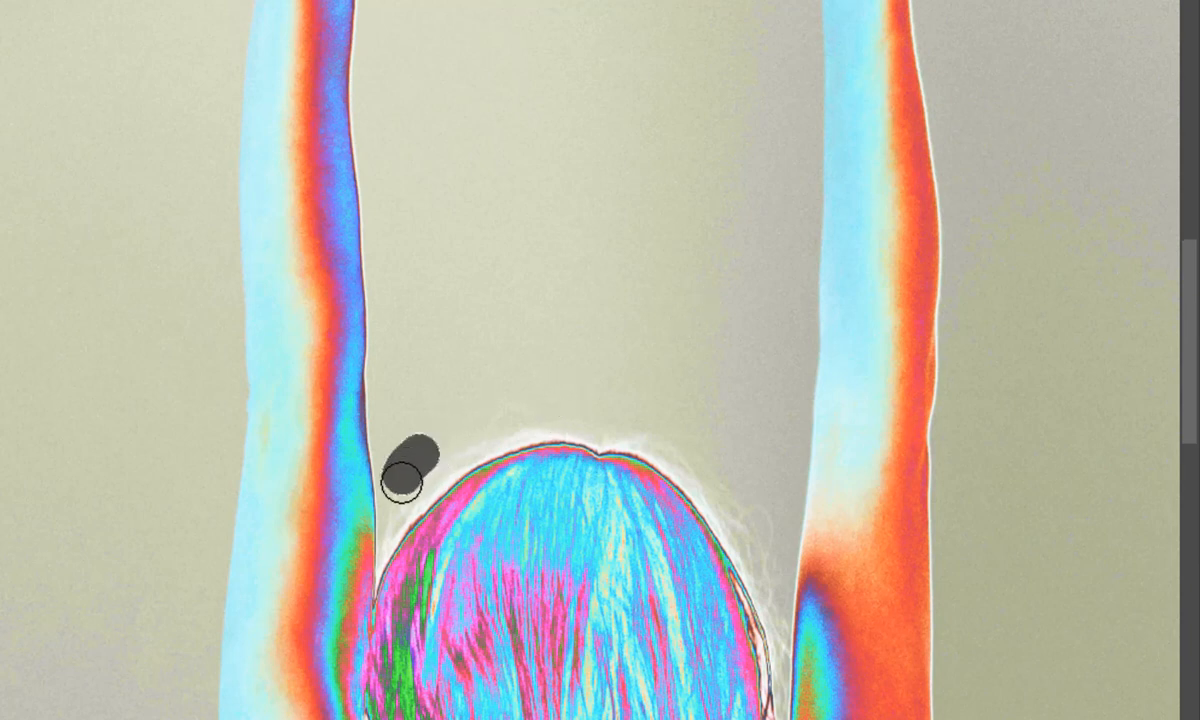
key("ctrl+z")
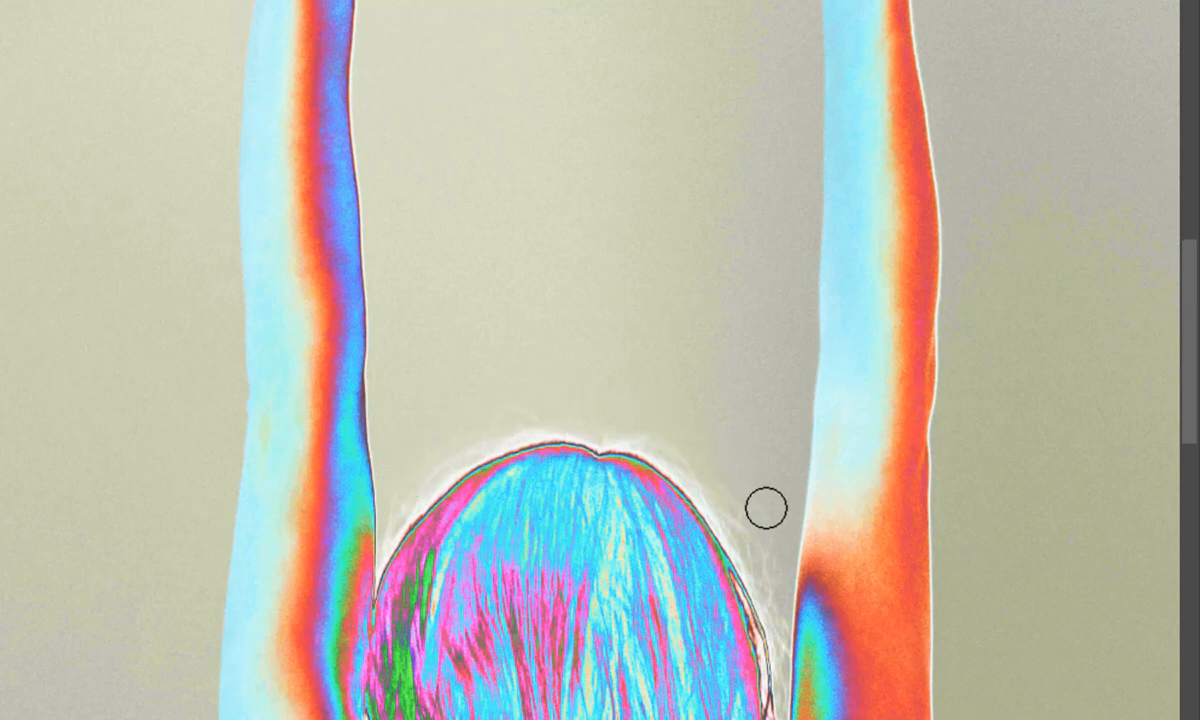
left_click_drag(766, 508, 766, 536)
key("ctrl+z")
left_click(685, 442)
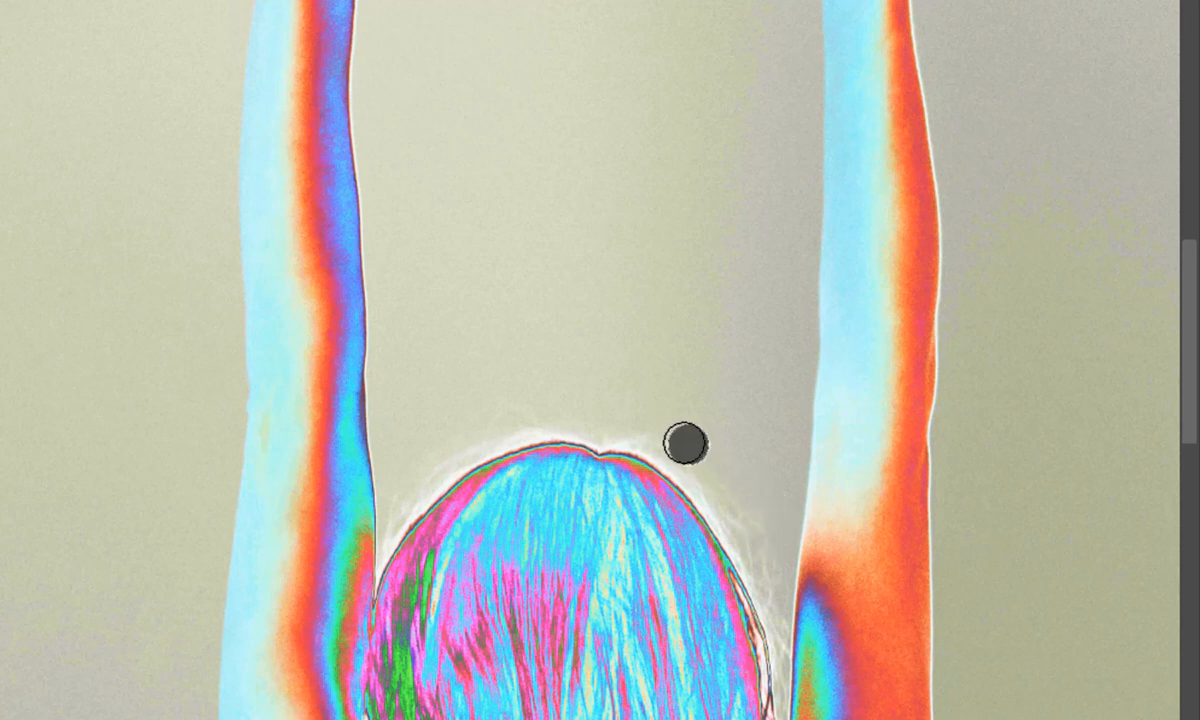
left_click_drag(685, 442, 645, 428)
key("ctrl+z")
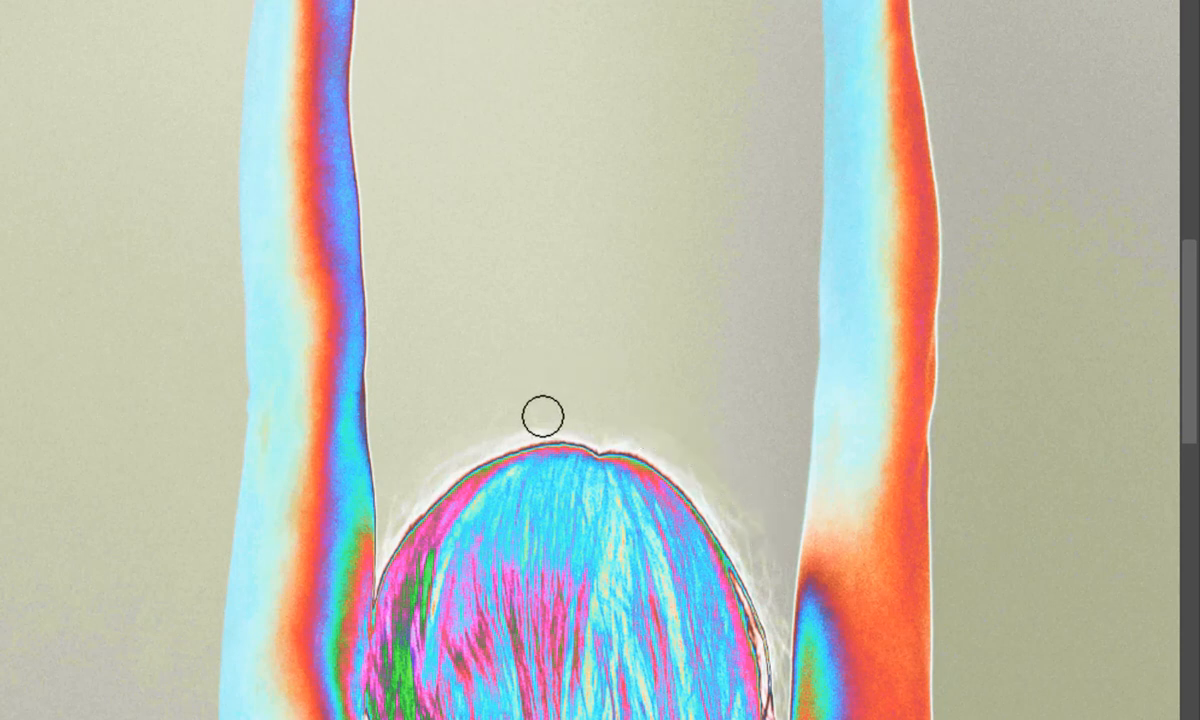
left_click_drag(482, 400, 522, 383)
key("ctrl+z")
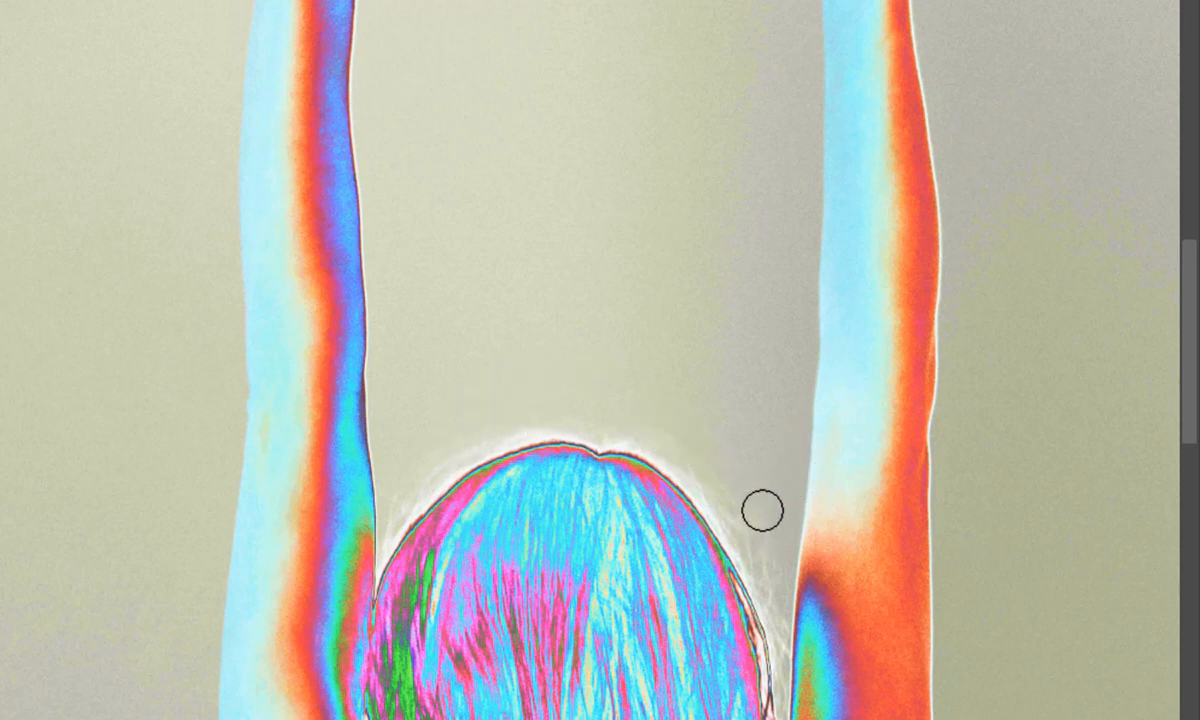
left_click_drag(688, 439, 662, 422)
key("ctrl+z")
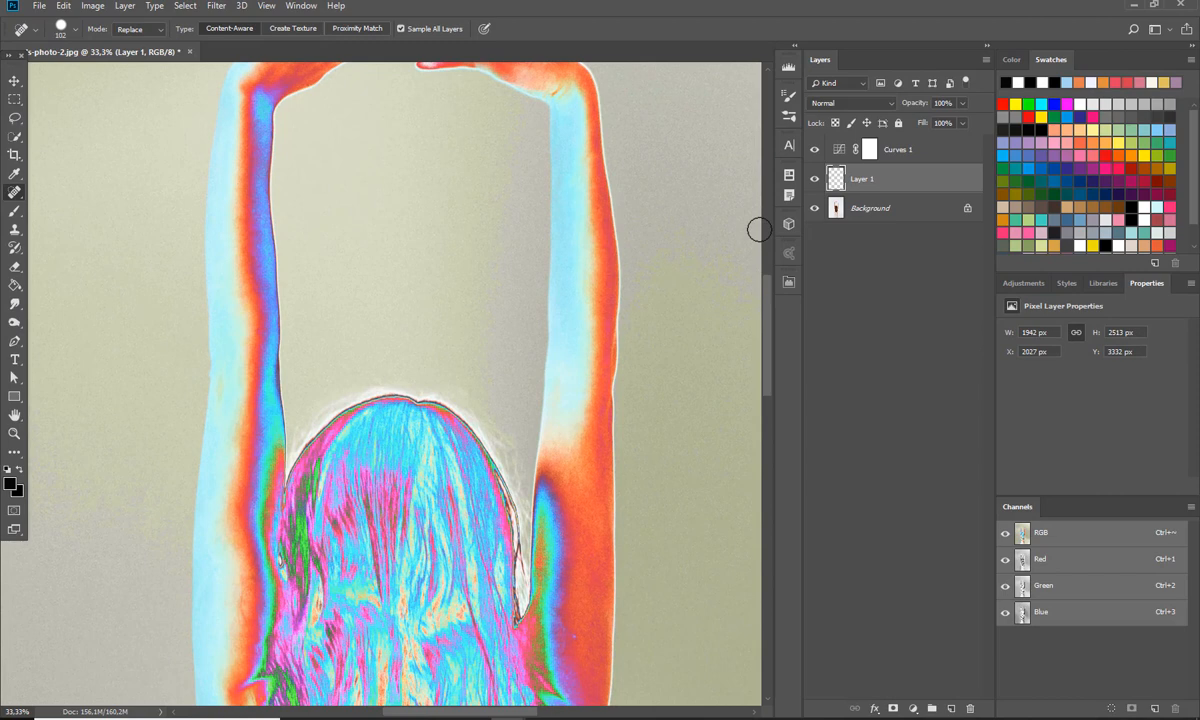
Hide the Curves 1 layer and examine the retouched photo from the hair ends up to the hands.
left_click(815, 150)
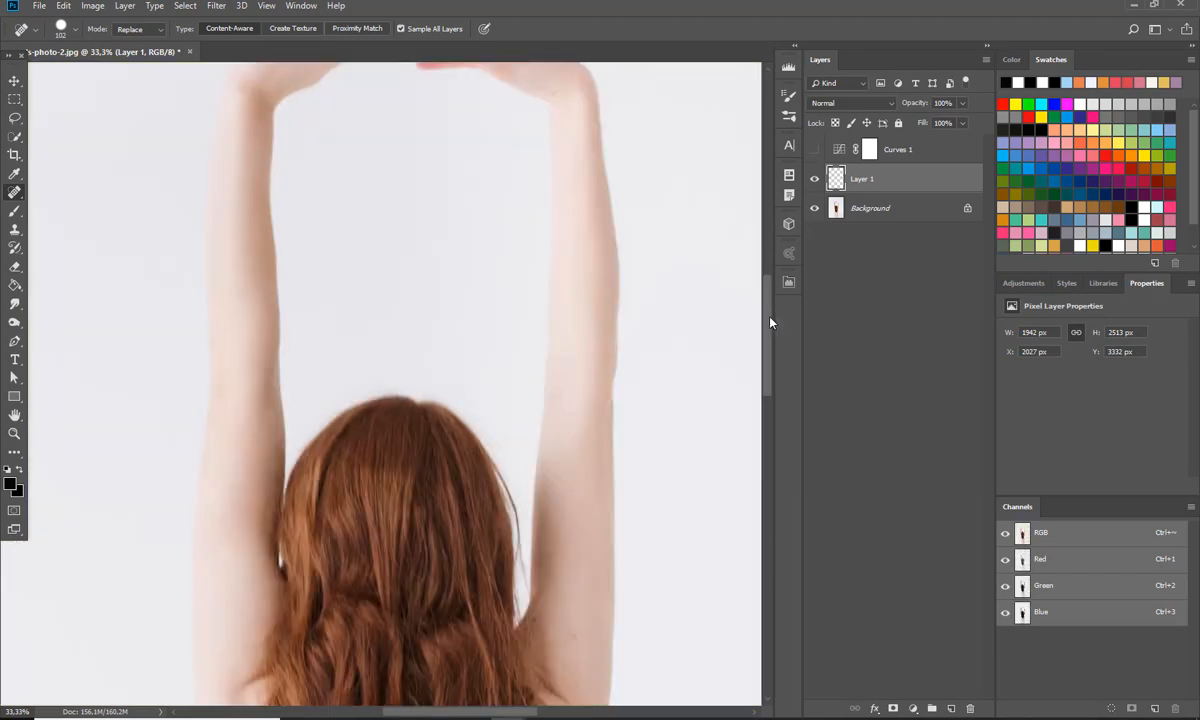
left_click_drag(769, 321, 770, 432)
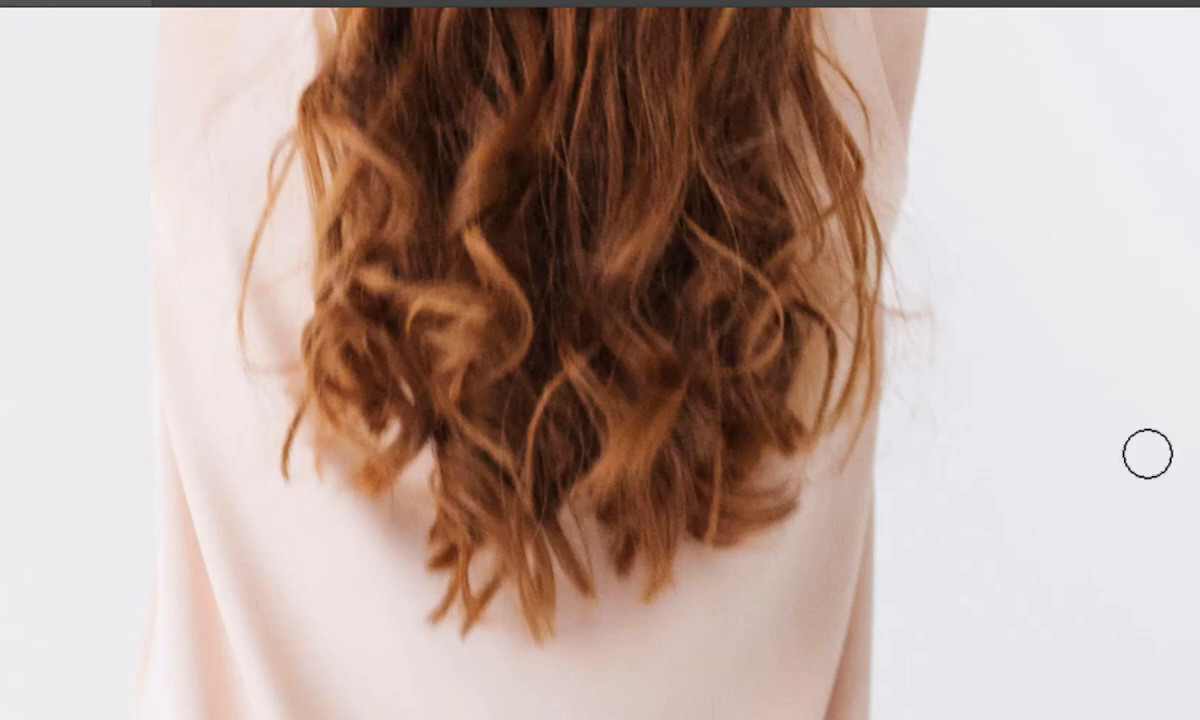
scroll(600, 364, "up", 2)
left_click_drag(1192, 715, 765, 285)
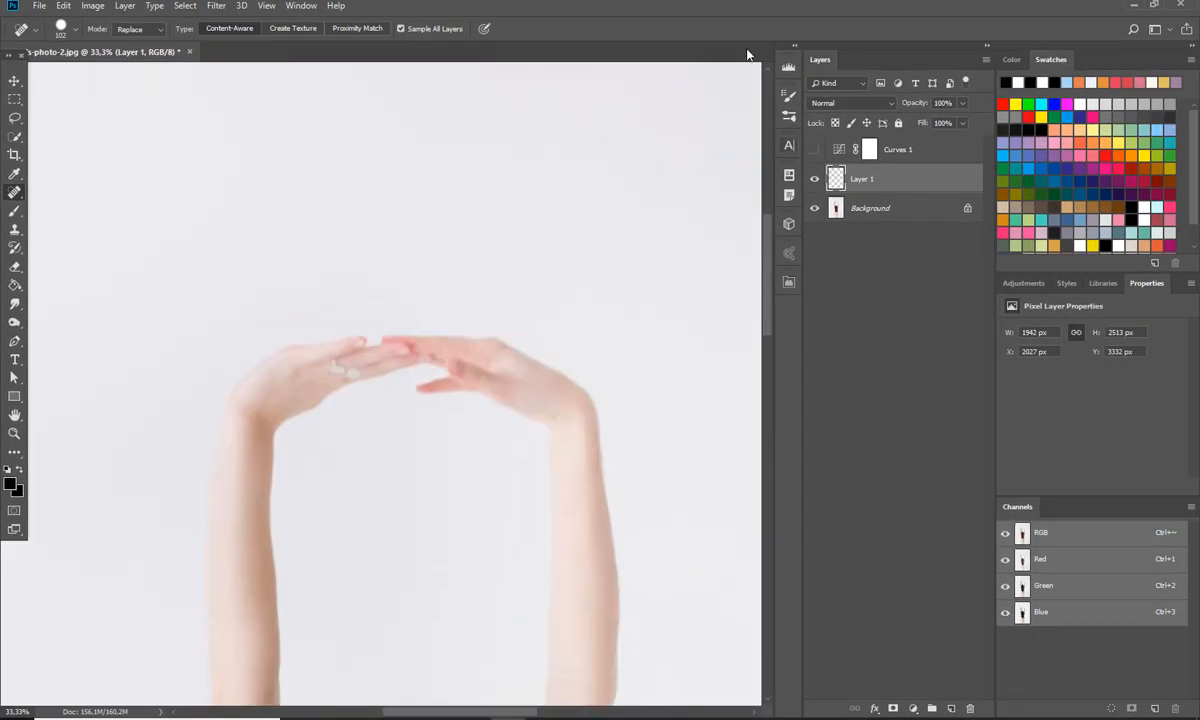
Undock and minimise the pexels-photo-2.jpg window and bring up the pexels-photo-4.jpg notebooks document.
left_click_drag(121, 53, 200, 102)
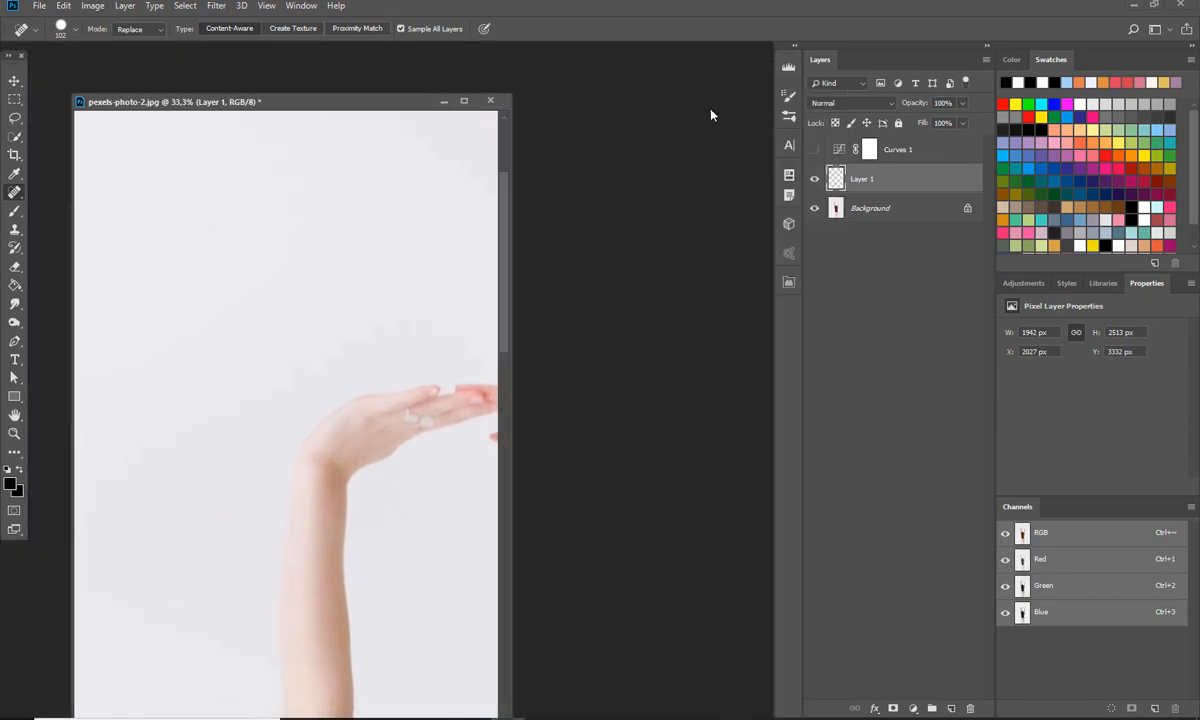
left_click(441, 101)
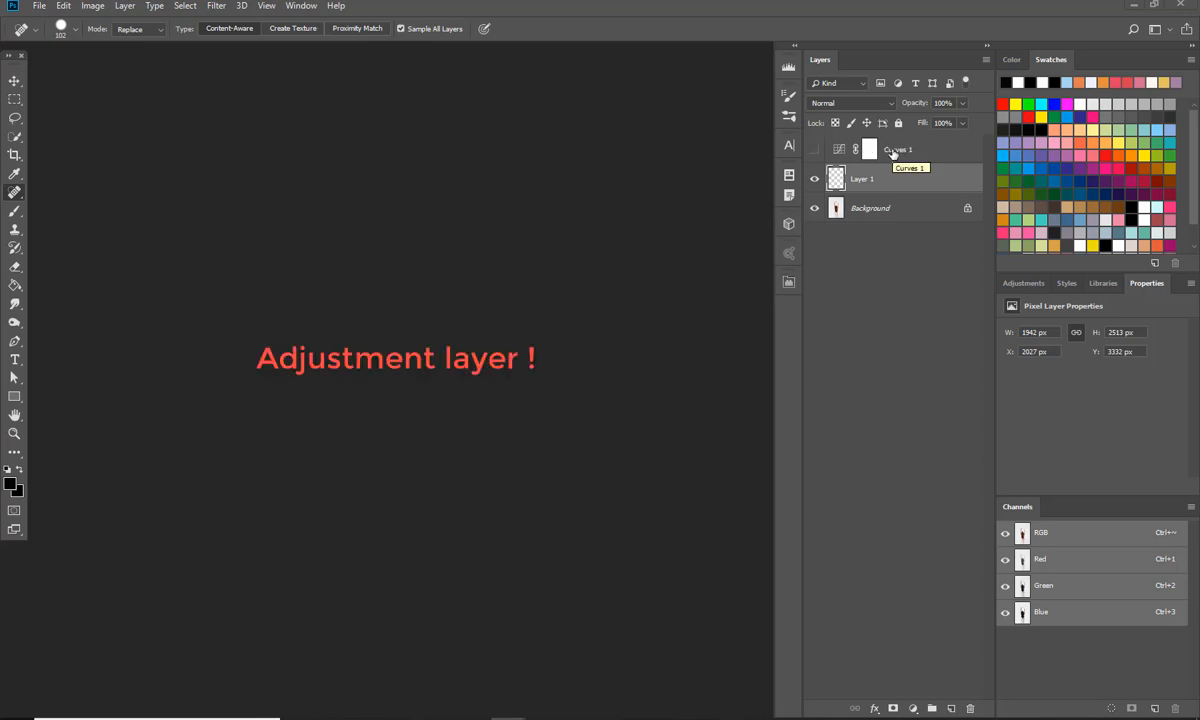
mouse_move(438, 717)
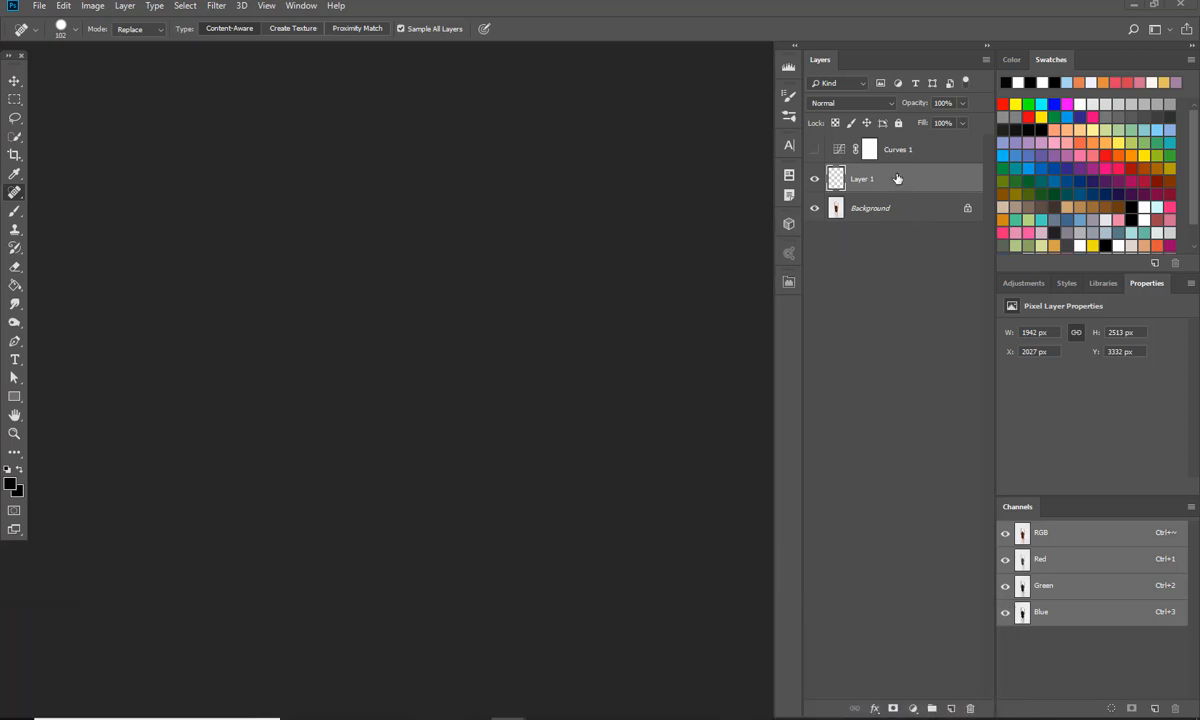
right_click(16, 195)
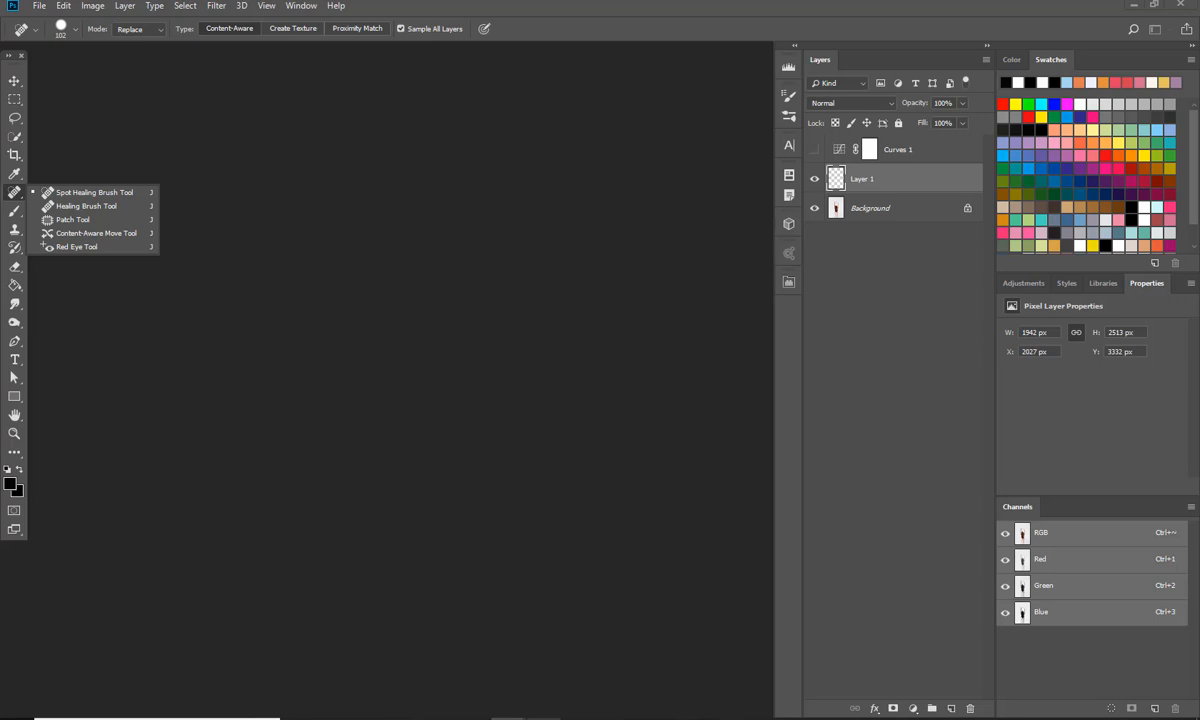
mouse_move(508, 718)
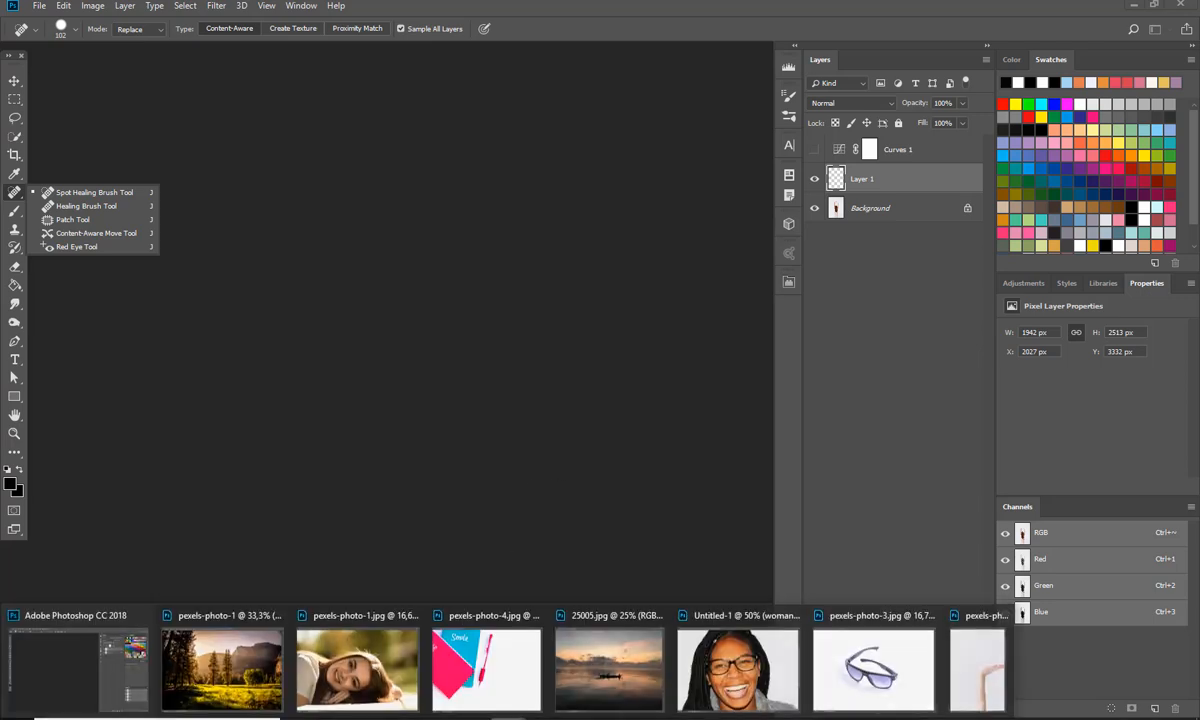
left_click(84, 618)
mouse_move(508, 718)
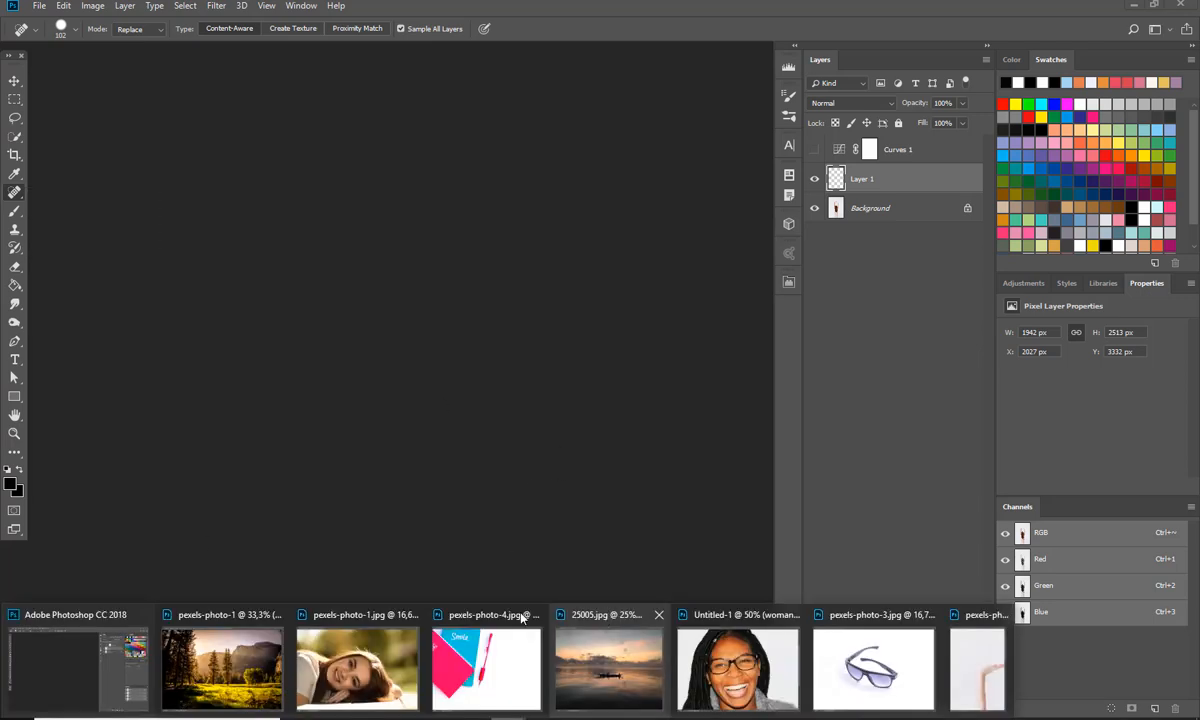
left_click(523, 614)
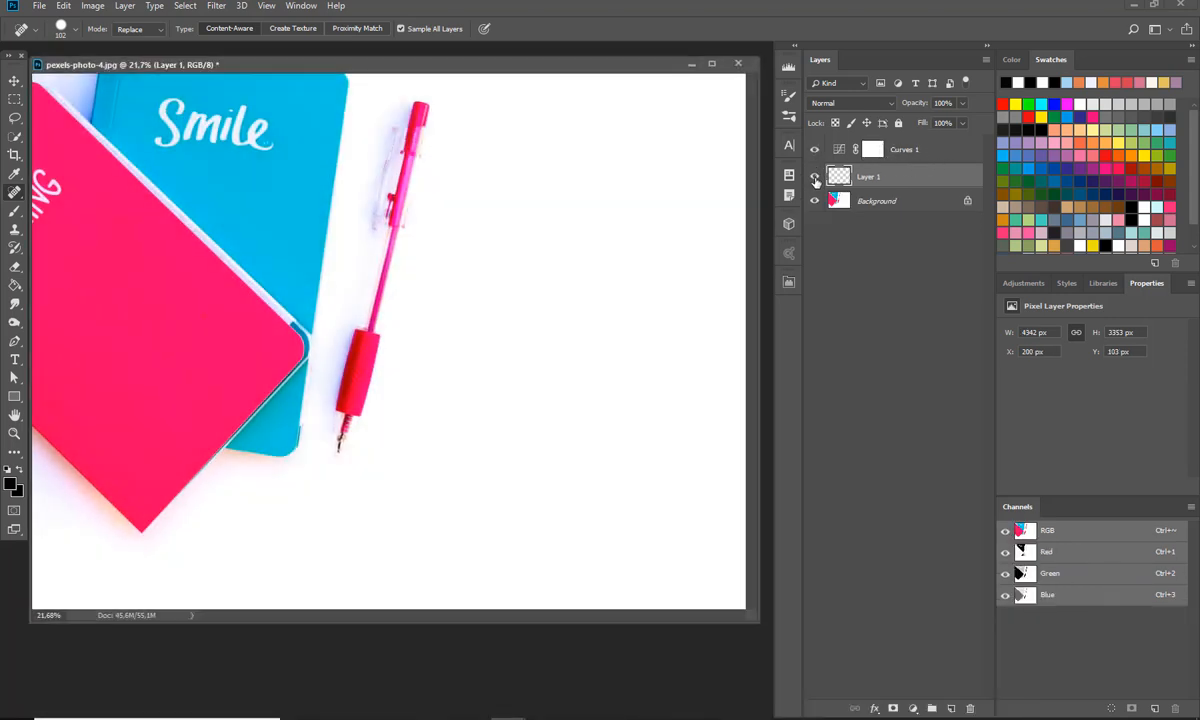
Show the Curves 1 layer and replace the notebooks photo's healing layer with a new empty layer above the Background.
left_click(814, 150)
left_click_drag(838, 180, 969, 708)
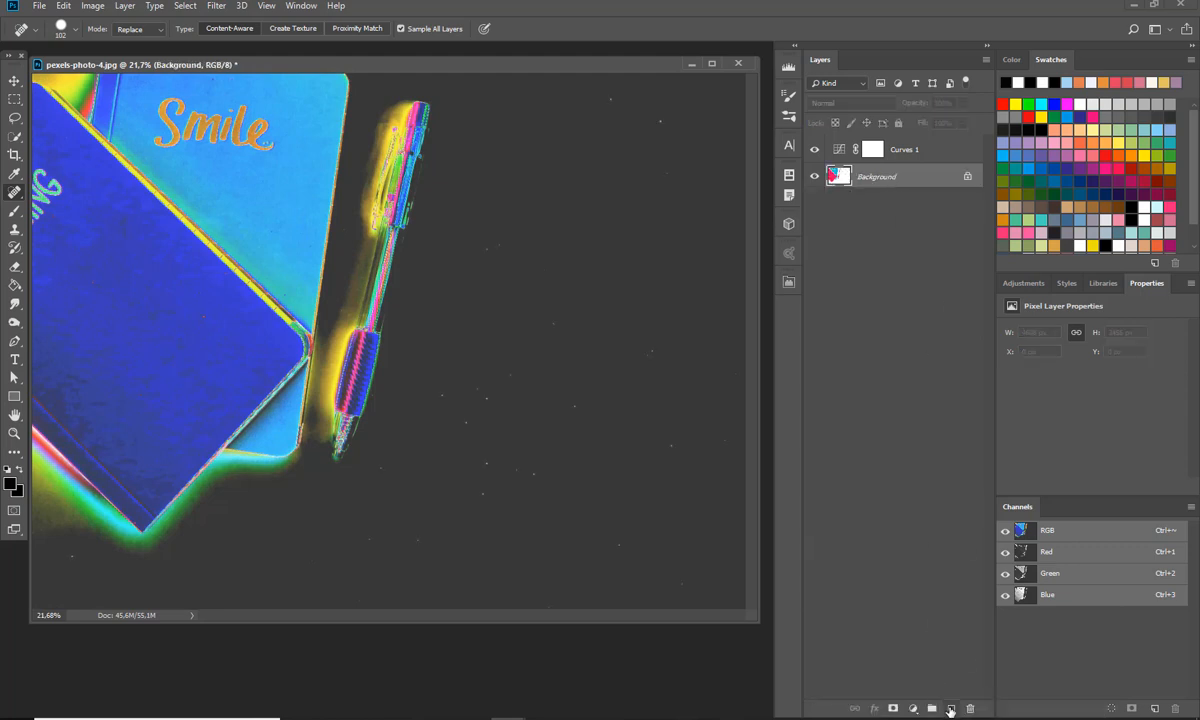
key("ctrl+z")
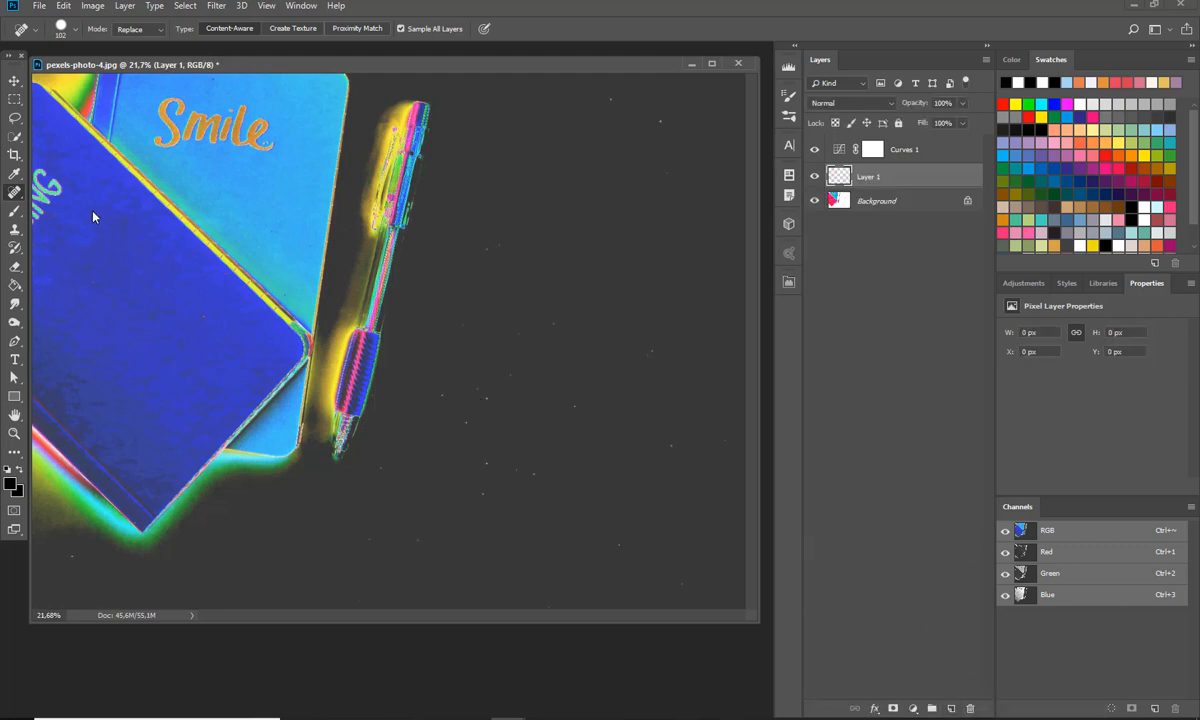
With the Healing Brush, sample clean background beside the speck below and right of the pen's grip and heal that speck.
right_click(12, 195)
left_click(70, 193)
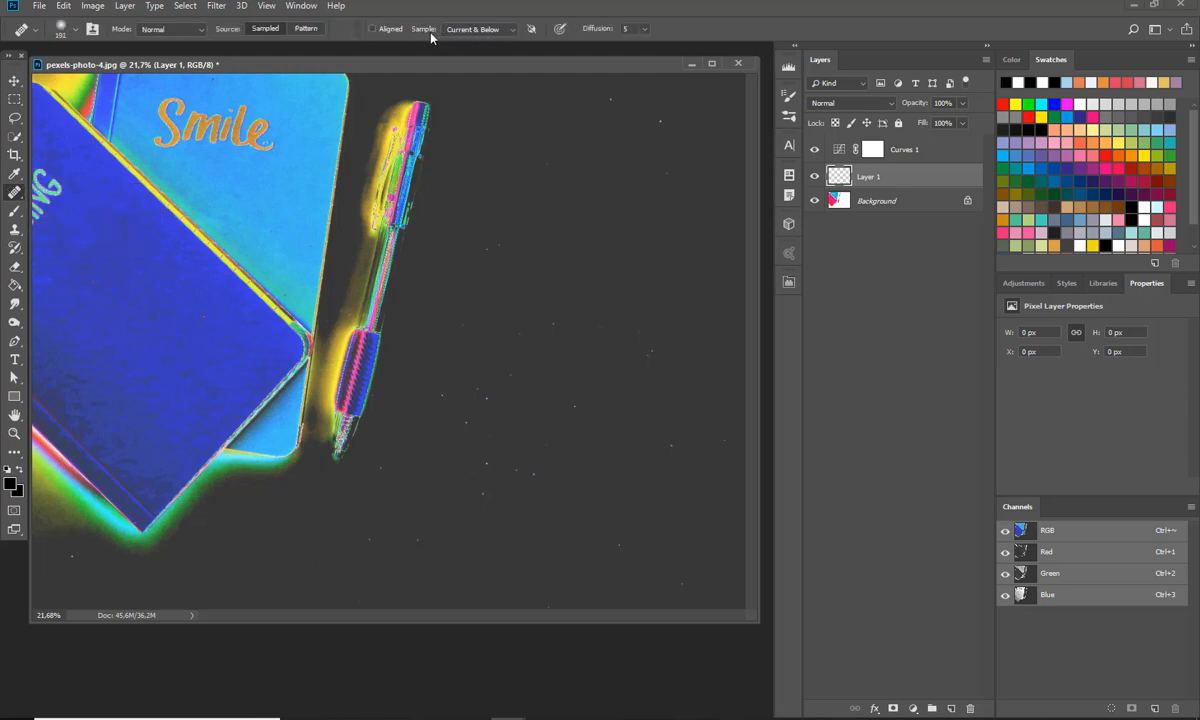
left_click(481, 423, "alt")
left_click(466, 423)
left_click(466, 423)
left_click(523, 440)
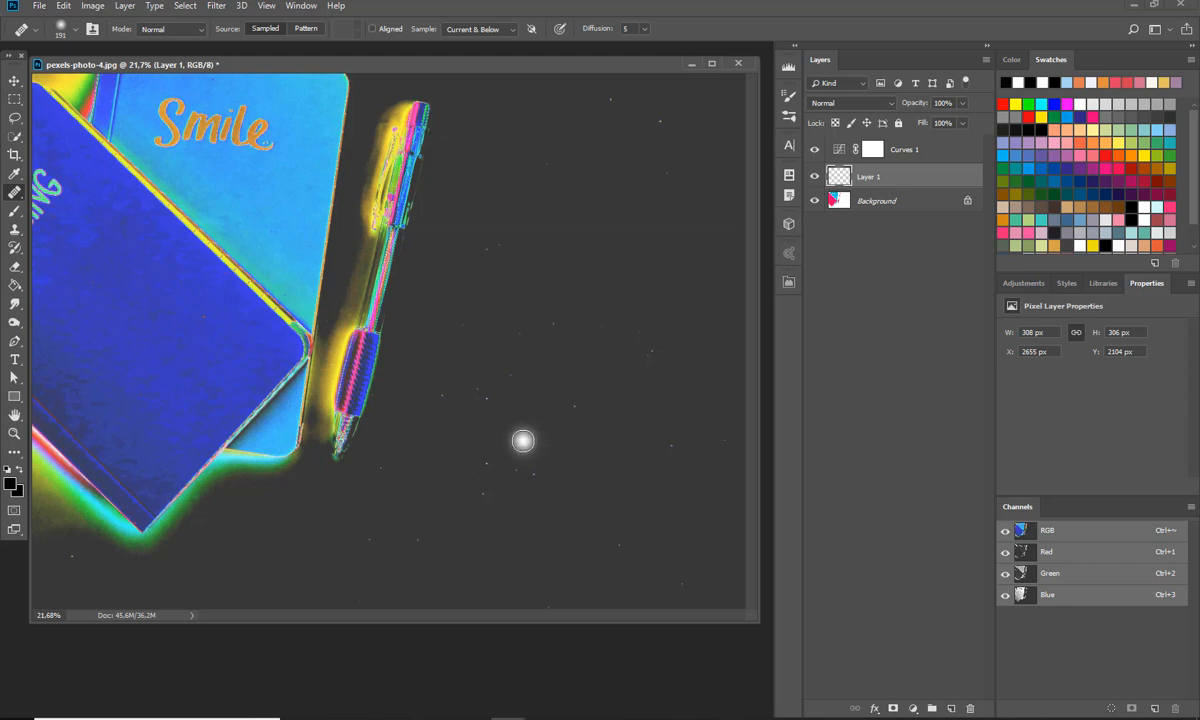
Heal further specks in the empty background to the right of the pen with the Healing Brush.
left_click(529, 435)
left_click(552, 402)
left_click(561, 391)
left_click(619, 142)
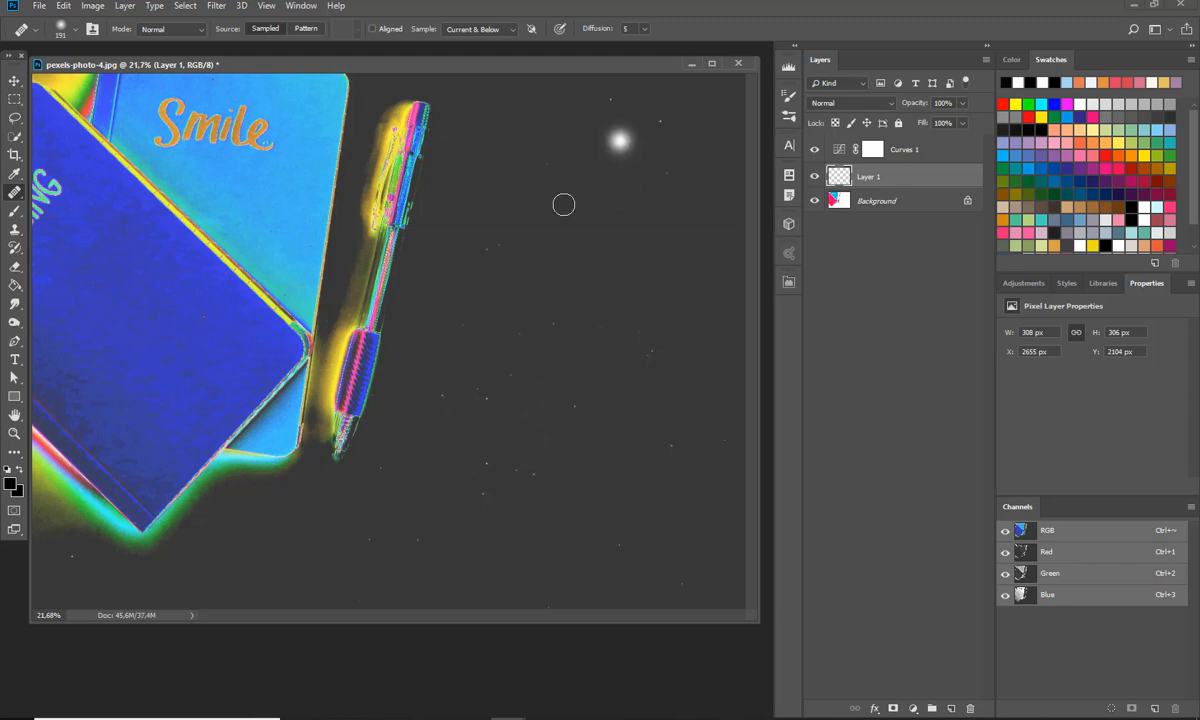
left_click(475, 343)
left_click(437, 383)
left_click(432, 399)
left_click(438, 417)
left_click(438, 400)
left_click(424, 402)
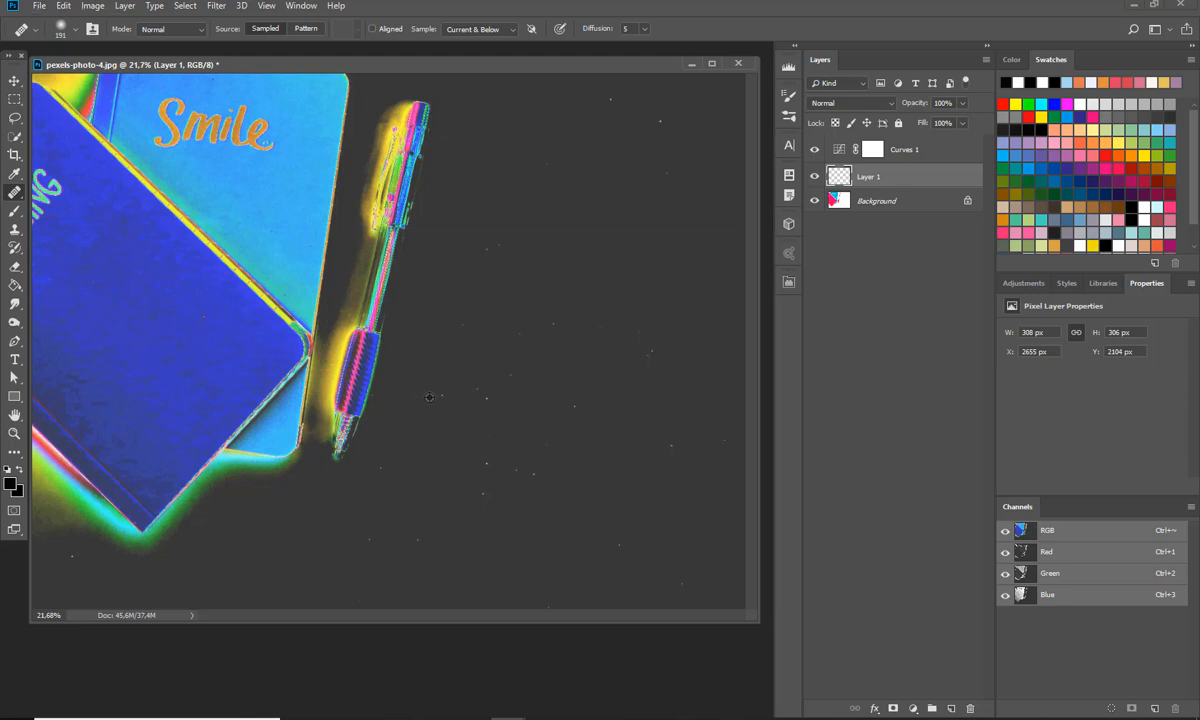
left_click(436, 396)
left_click(438, 405)
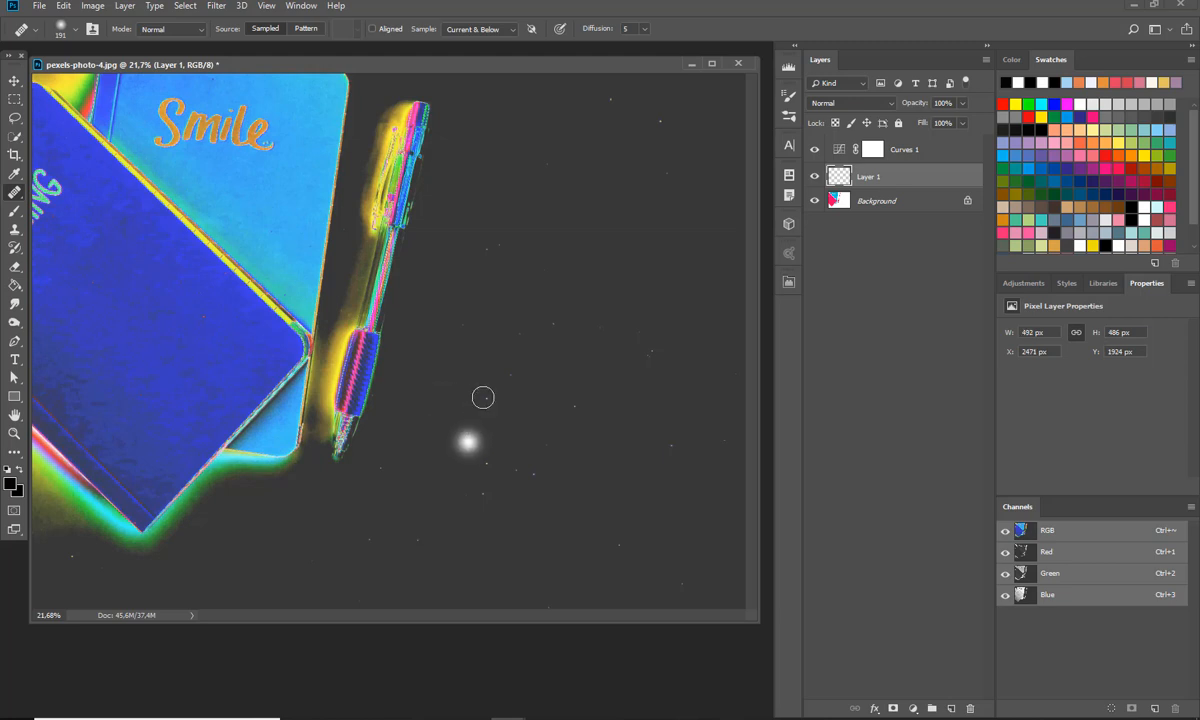
Minimise the notebooks photo and bring up the pexels-photo-1 document with the mountain meadow landscape.
left_click(690, 65)
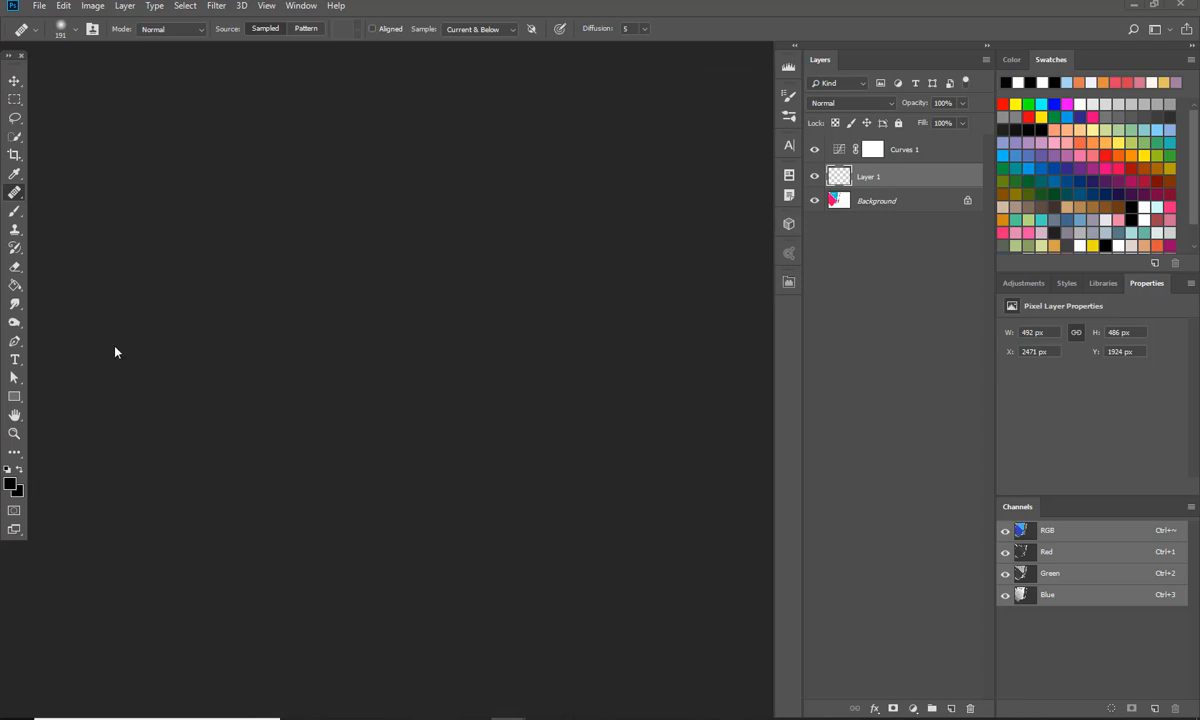
right_click(14, 192)
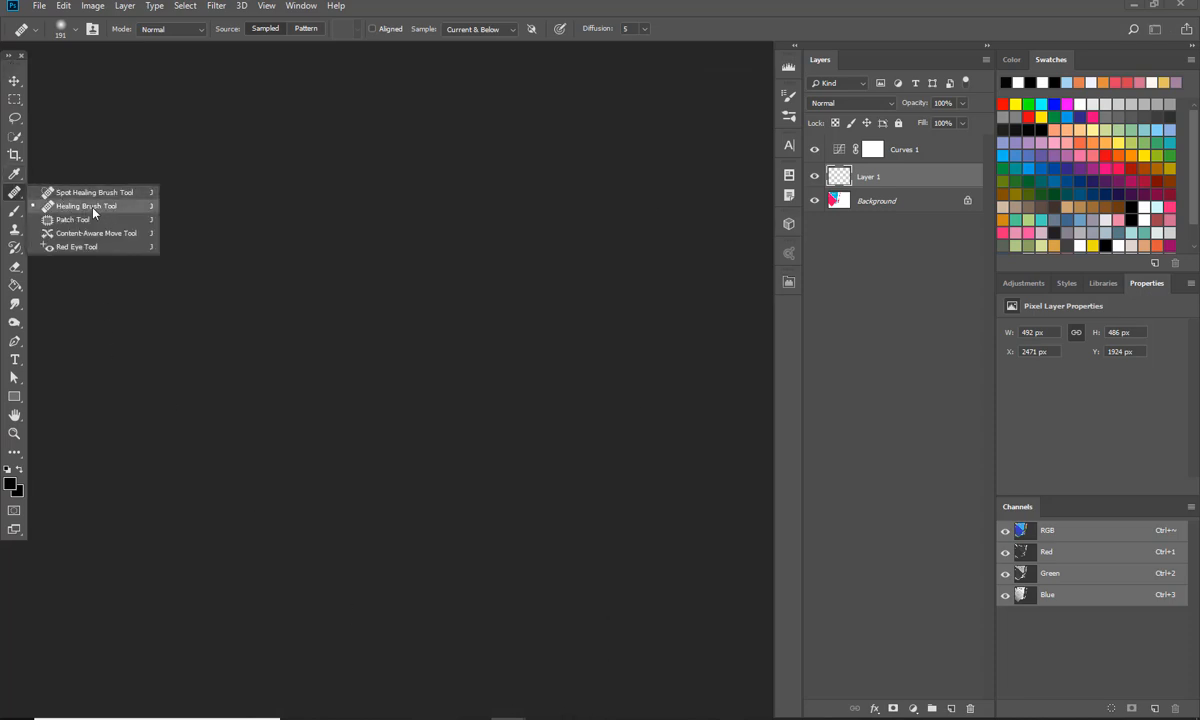
left_click(412, 179)
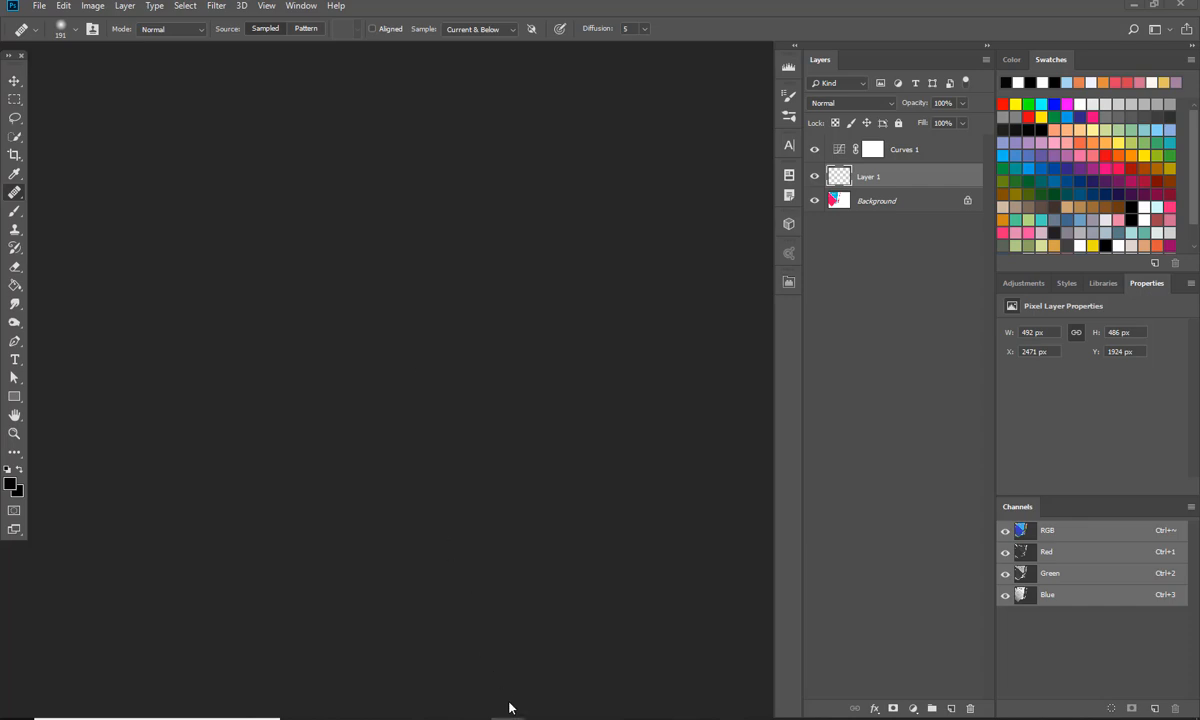
mouse_move(508, 718)
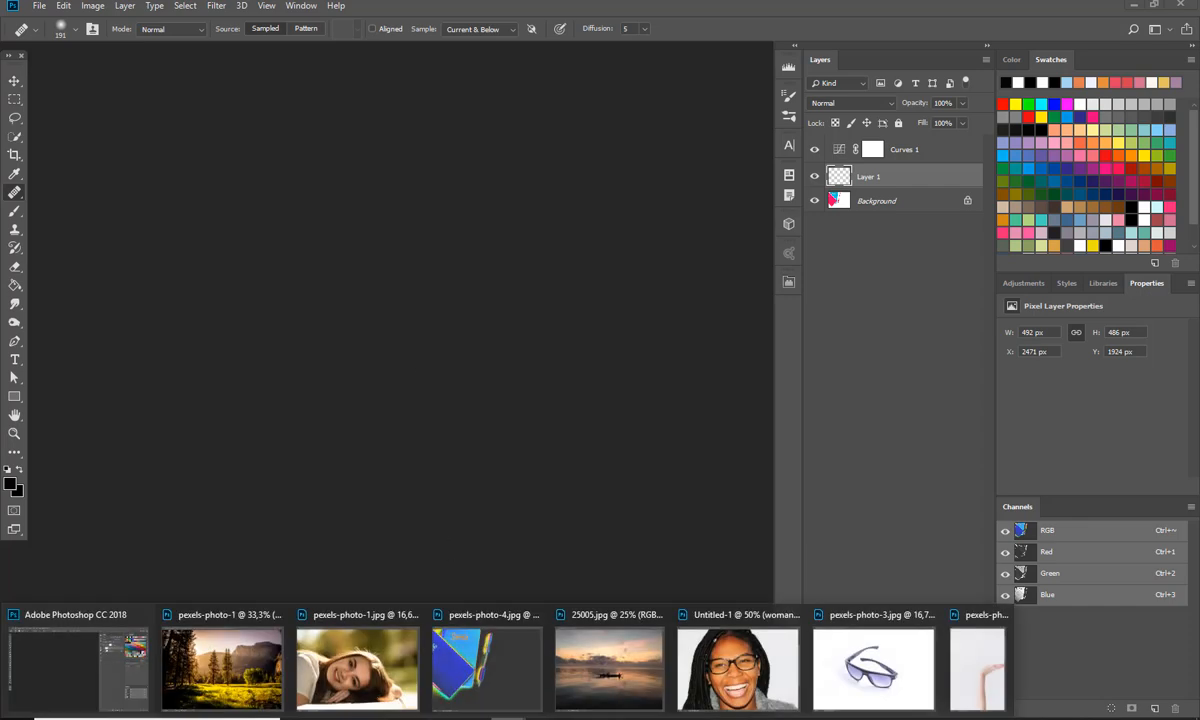
left_click(210, 650)
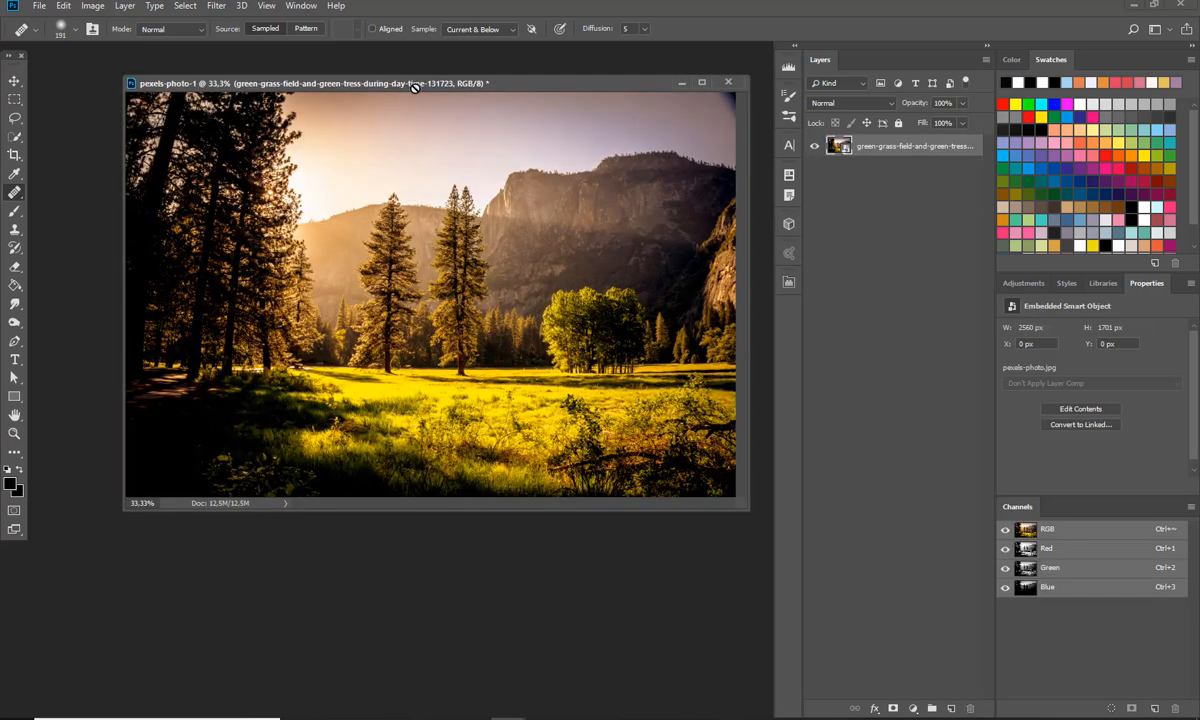
Switch to the Move tool and reposition the landscape photo's window slightly higher in the workspace.
left_click_drag(415, 87, 381, 91)
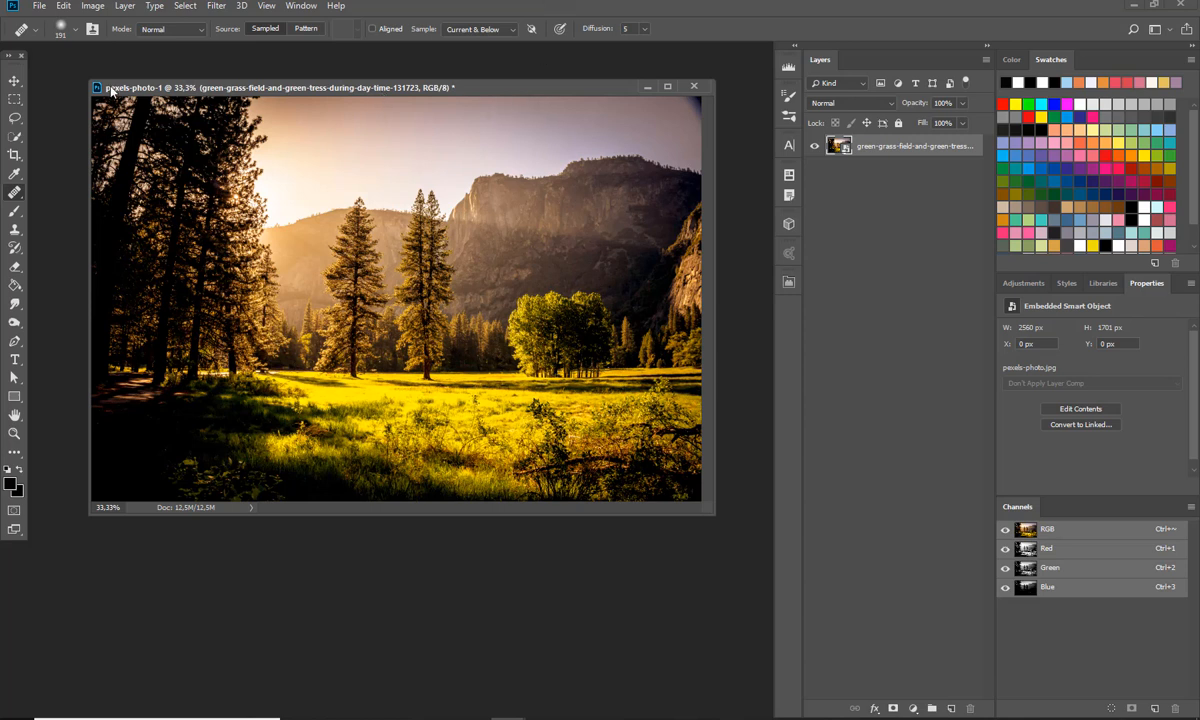
left_click(14, 80)
mouse_move(459, 90)
left_mouse_down()
mouse_move(475, 73)
mouse_move(463, 95)
left_mouse_up()
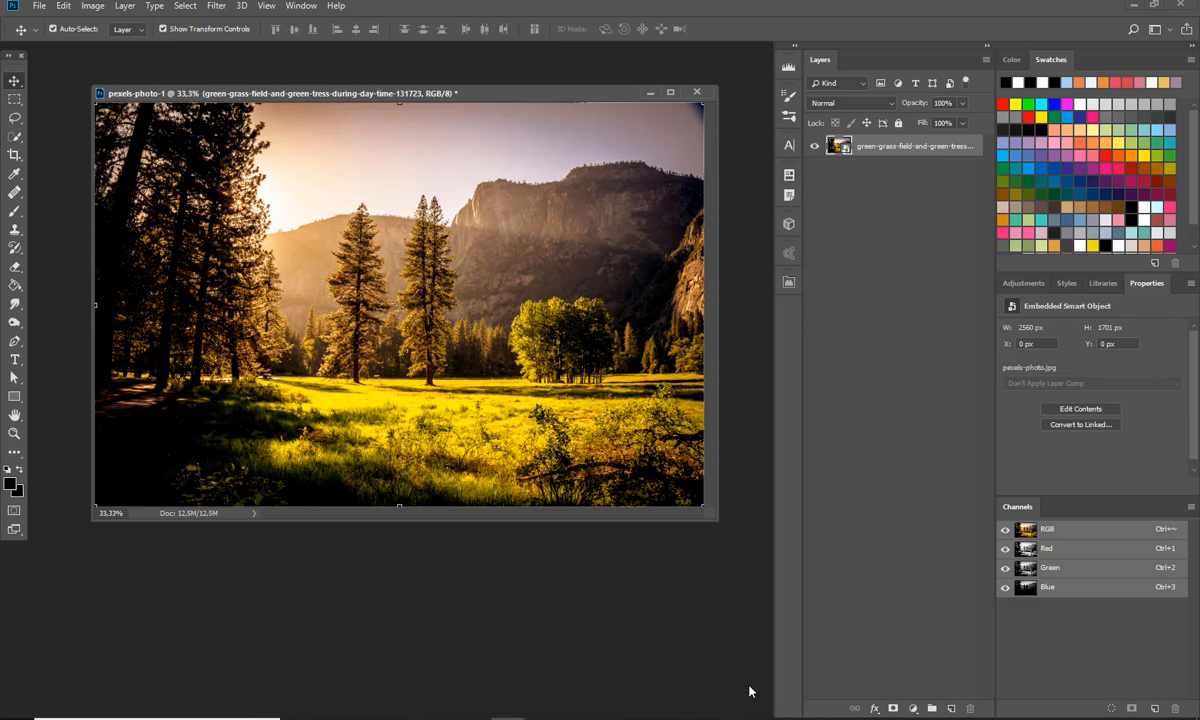
left_click_drag(531, 99, 533, 94)
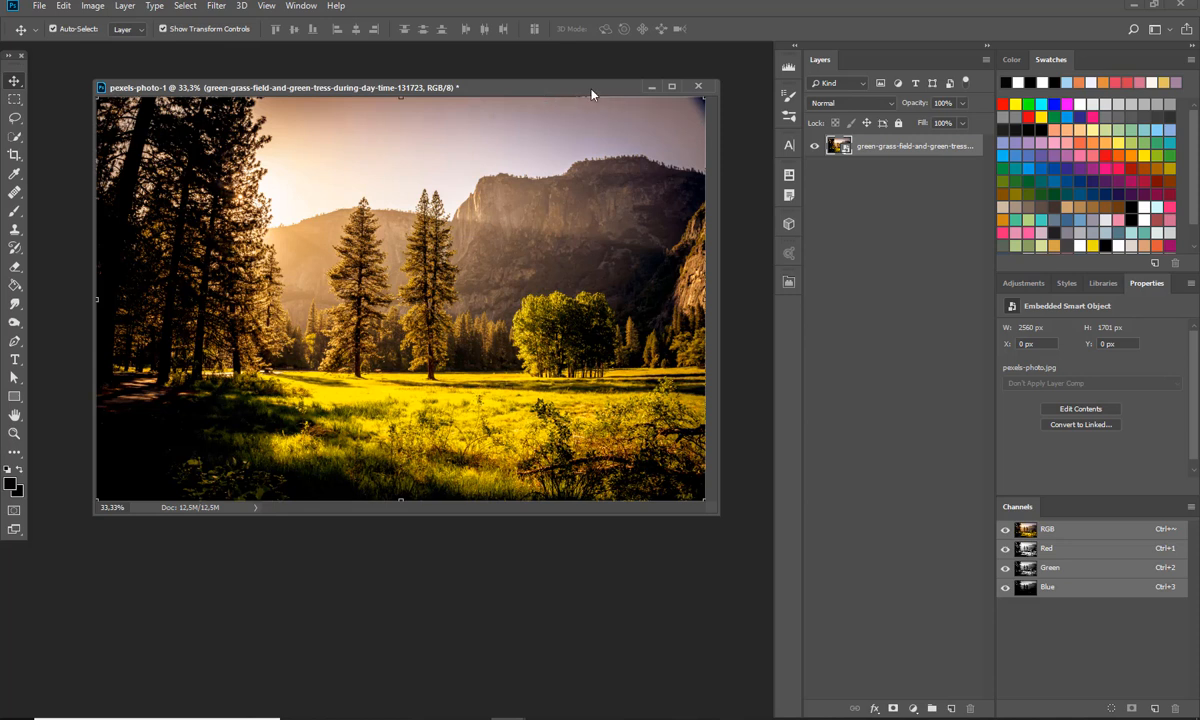
left_click_drag(591, 89, 591, 86)
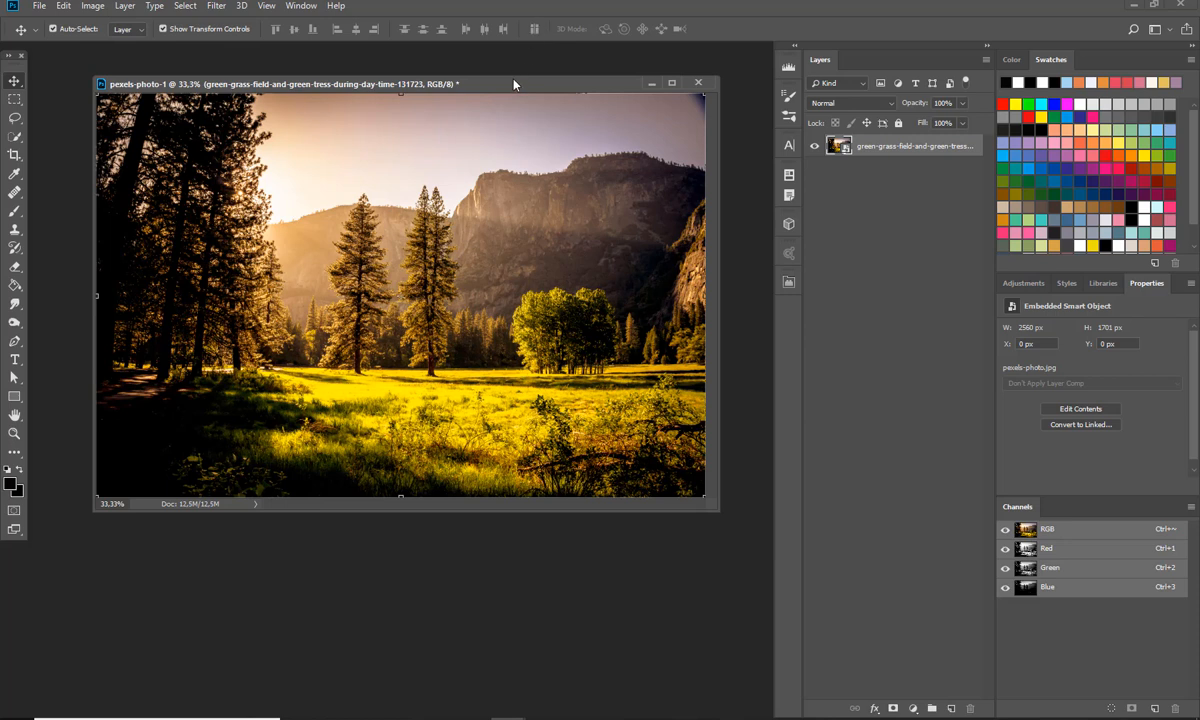
left_click_drag(517, 83, 513, 73)
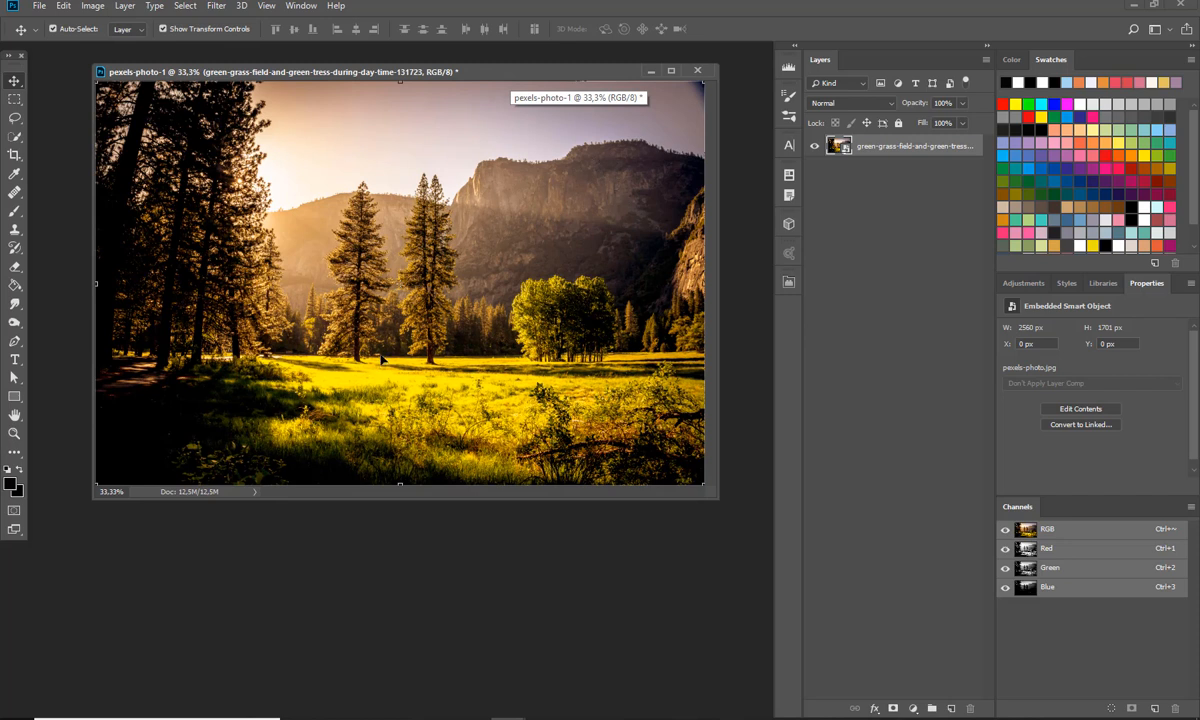
Add a Selective Color adjustment layer above the landscape photo and set the Reds' Black value to -100%.
left_click(913, 708)
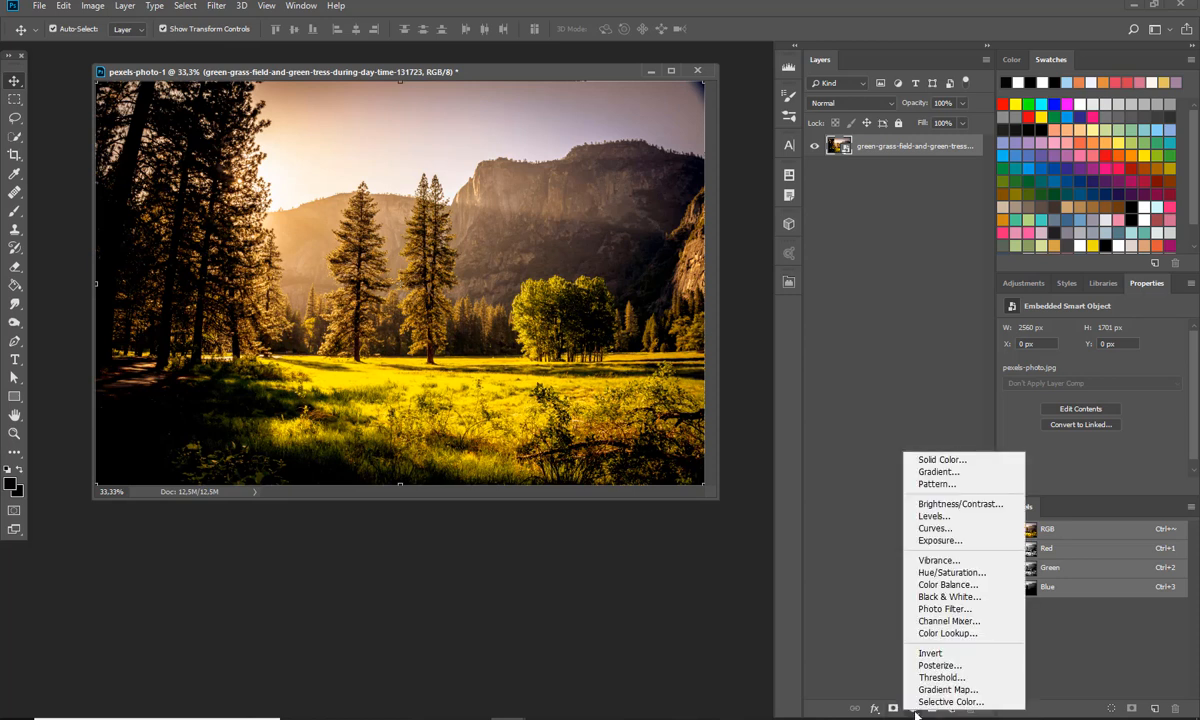
left_click(932, 702)
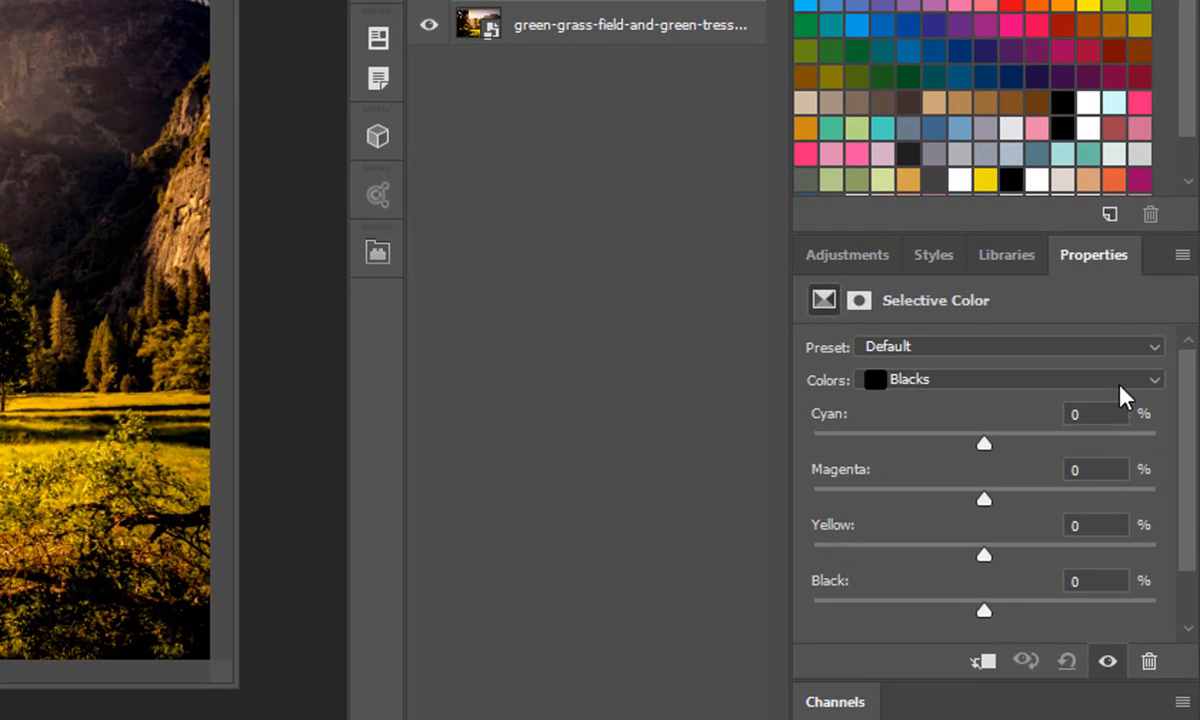
left_click(1152, 378)
left_click(977, 404)
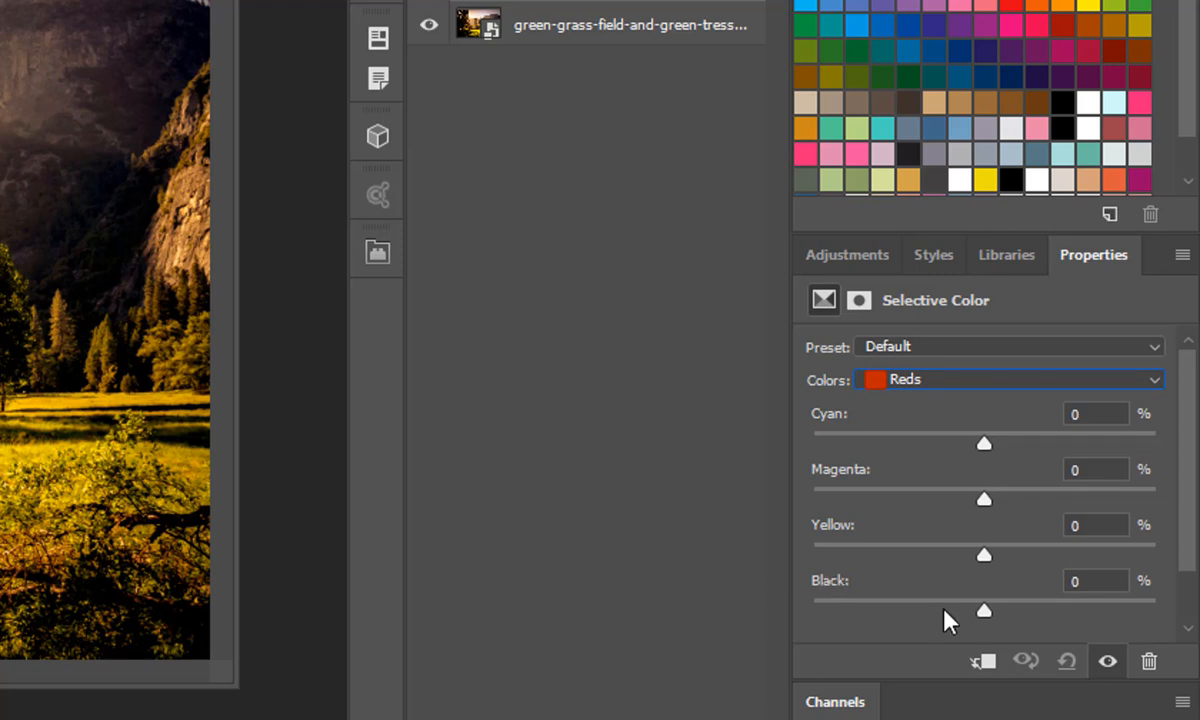
left_click_drag(986, 614, 778, 616)
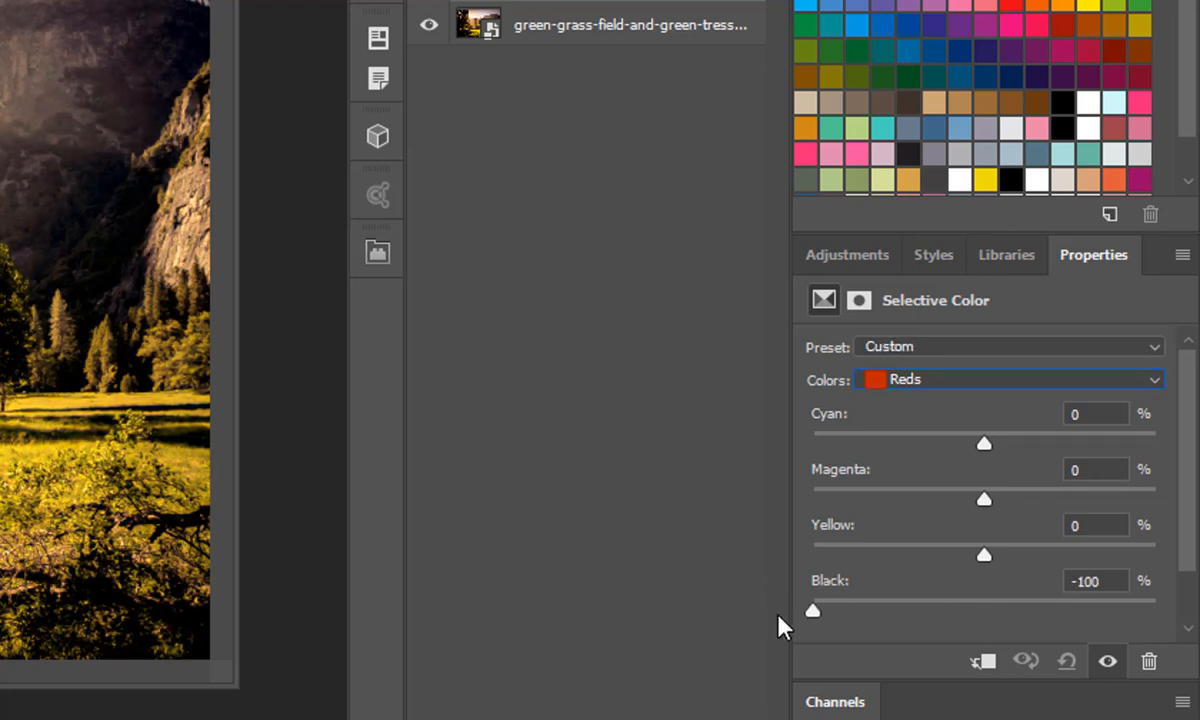
Set Black to -100% for both the Yellows and the Greens in the Selective Color adjustment.
left_click(925, 383)
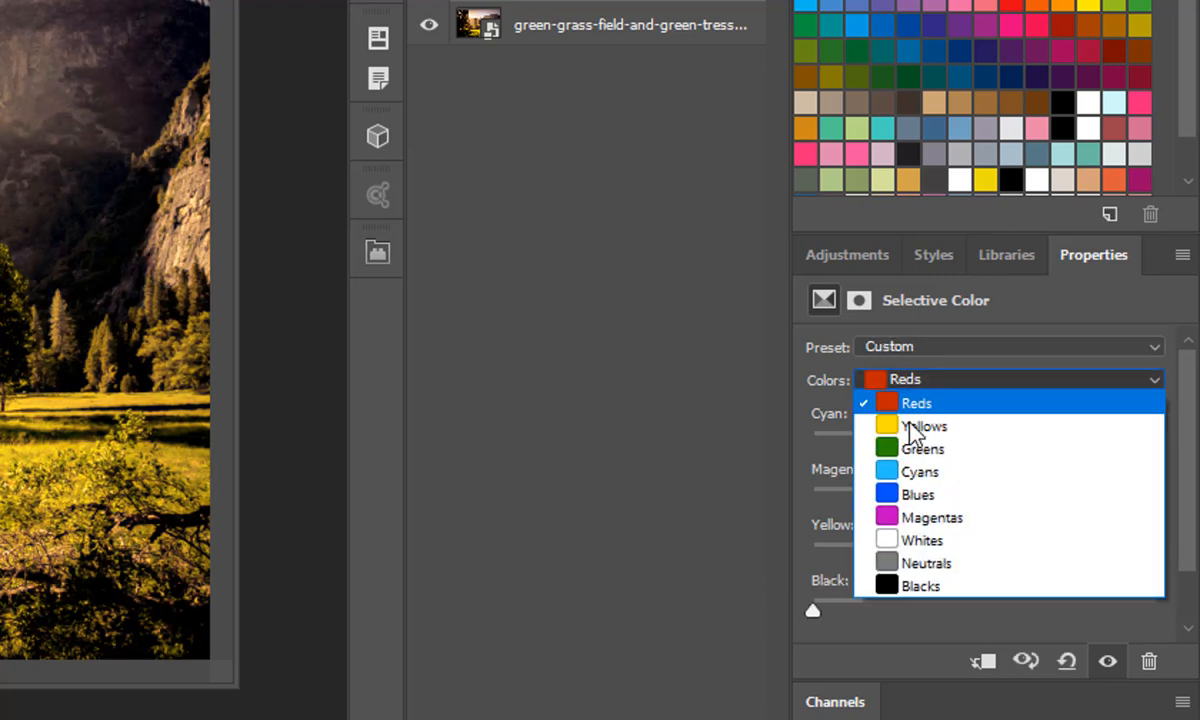
left_click(908, 424)
left_click_drag(985, 612, 737, 616)
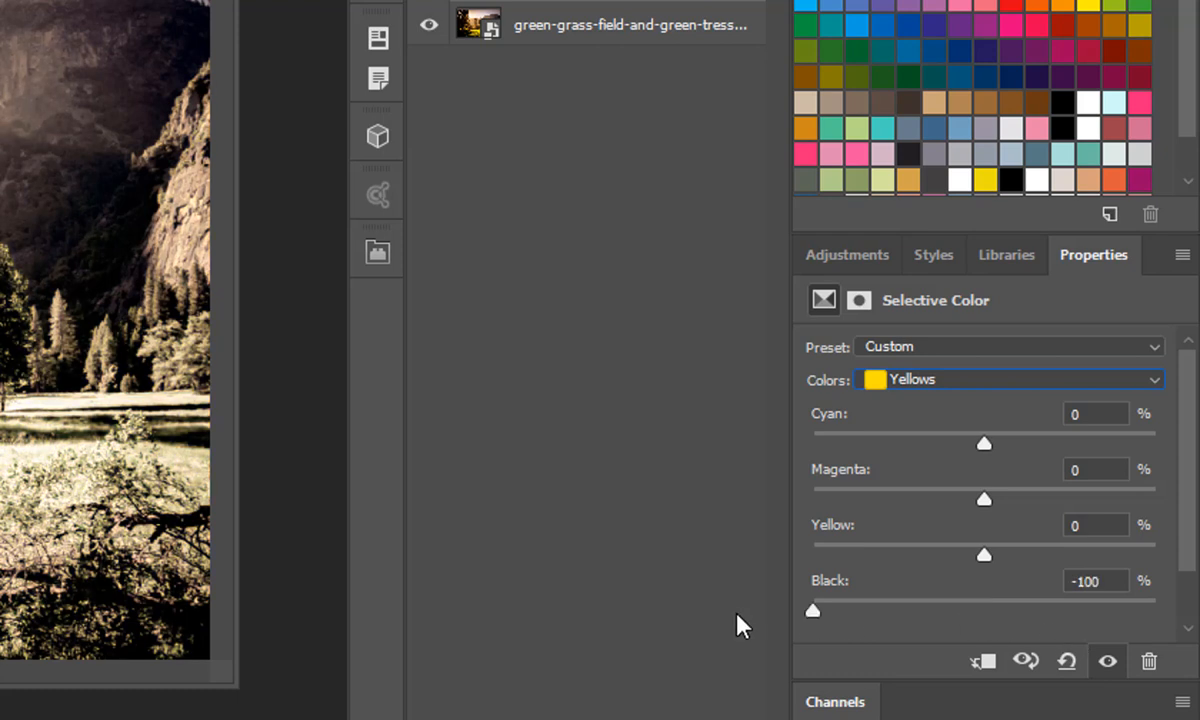
left_click(960, 377)
left_click(915, 448)
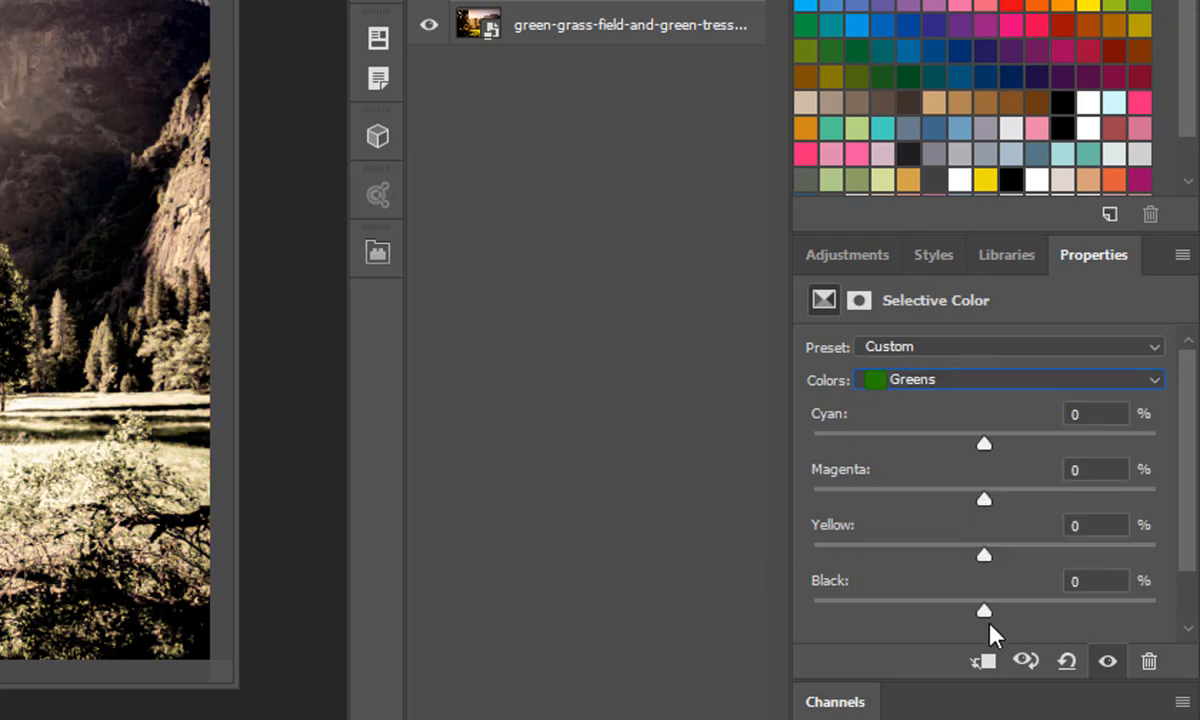
left_click_drag(984, 611, 812, 615)
Set Black to -100% for the Cyans, Blues and Magentas in the Selective Color adjustment.
left_click(955, 381)
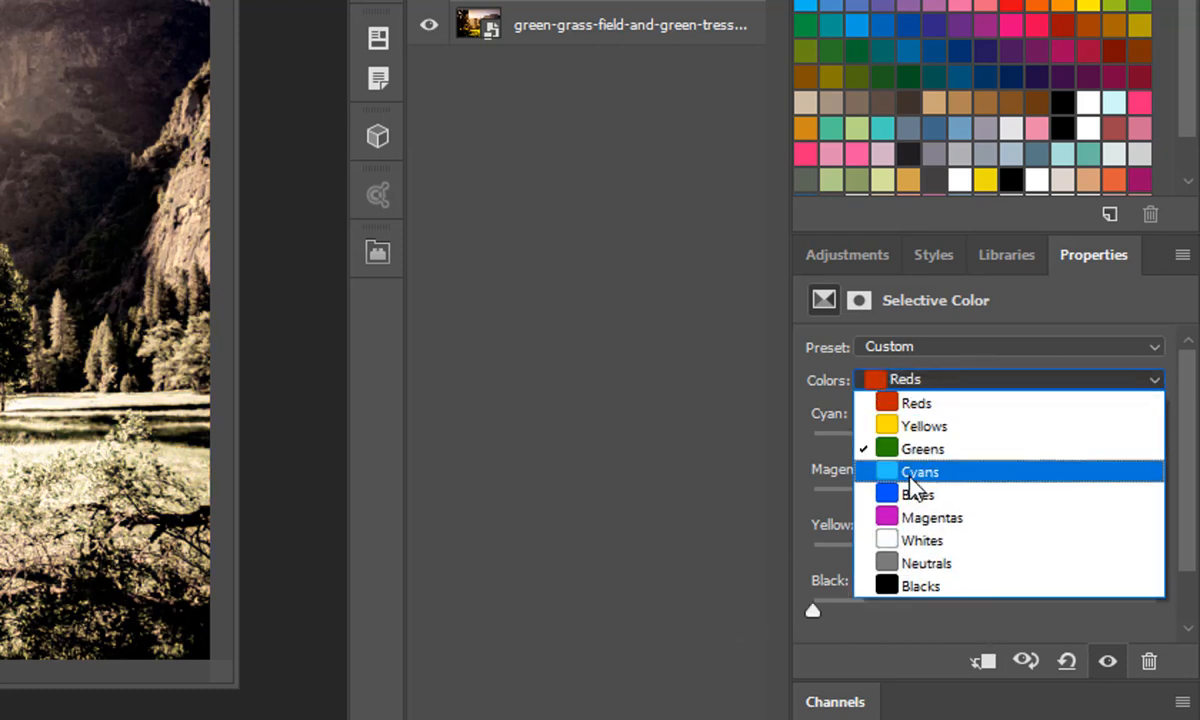
left_click(911, 469)
left_click_drag(984, 610, 810, 613)
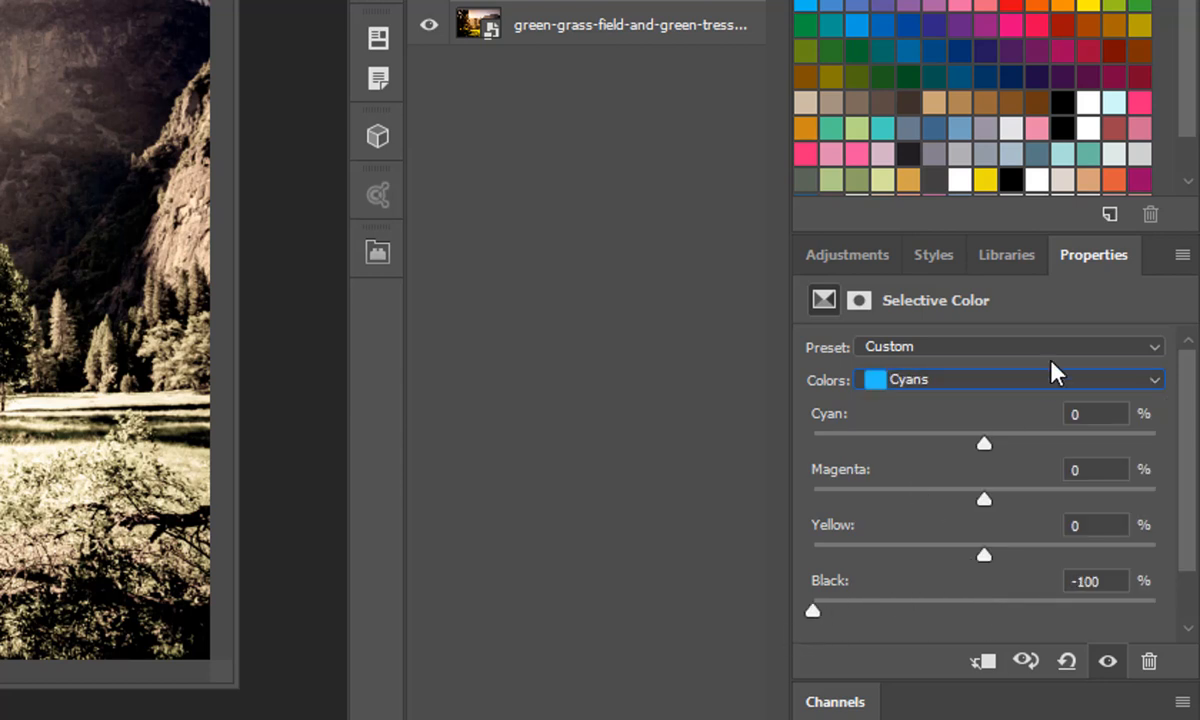
left_click(968, 382)
left_click(940, 494)
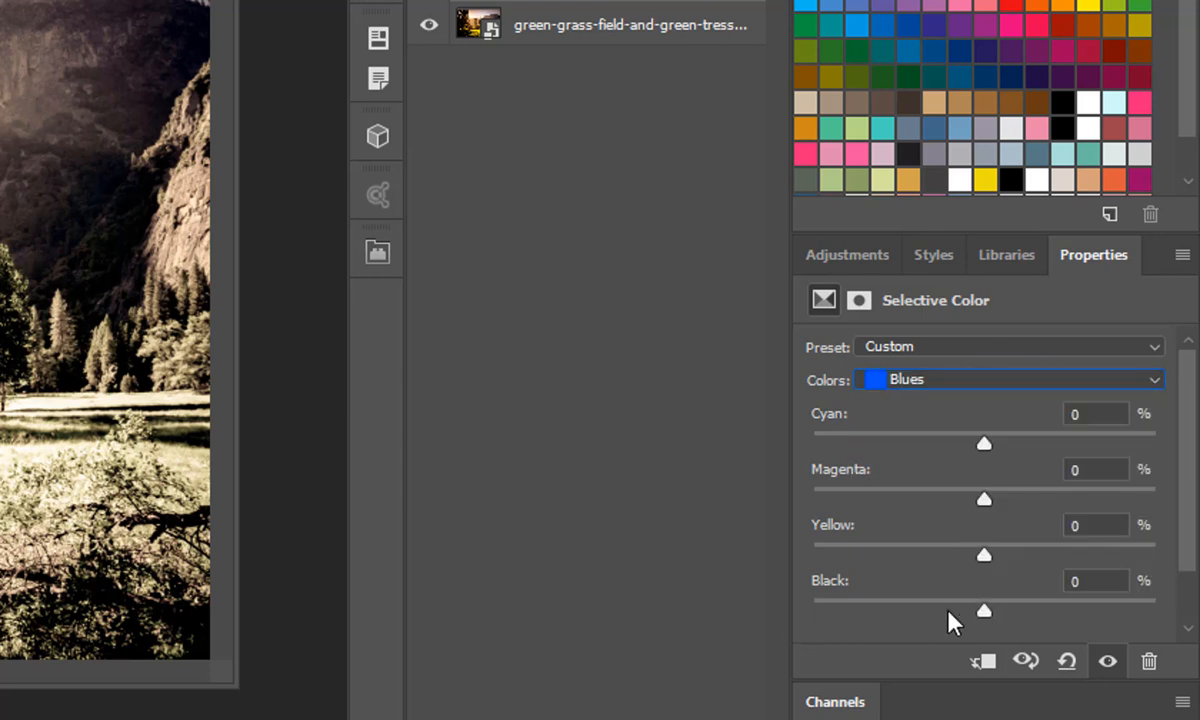
left_click_drag(948, 612, 812, 610)
left_click(940, 381)
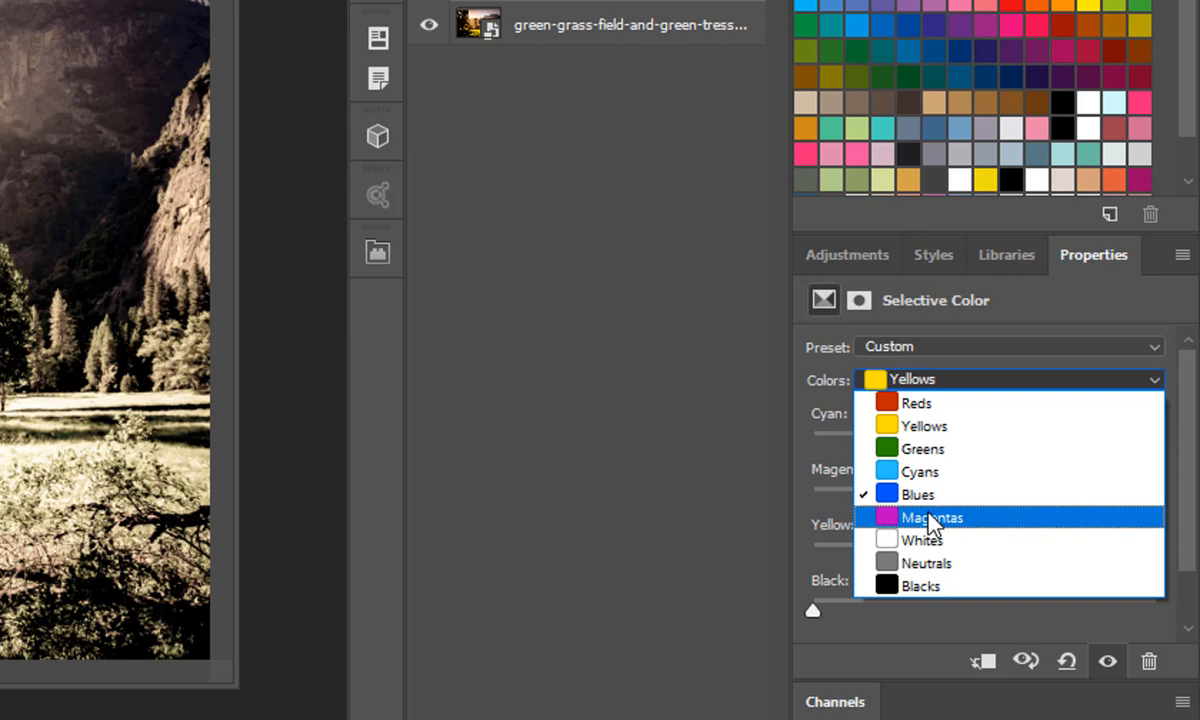
left_click(930, 518)
left_click_drag(984, 612, 776, 633)
Set Black to +100% for the Whites, Neutrals and Blacks in the Selective Color adjustment.
left_click(900, 380)
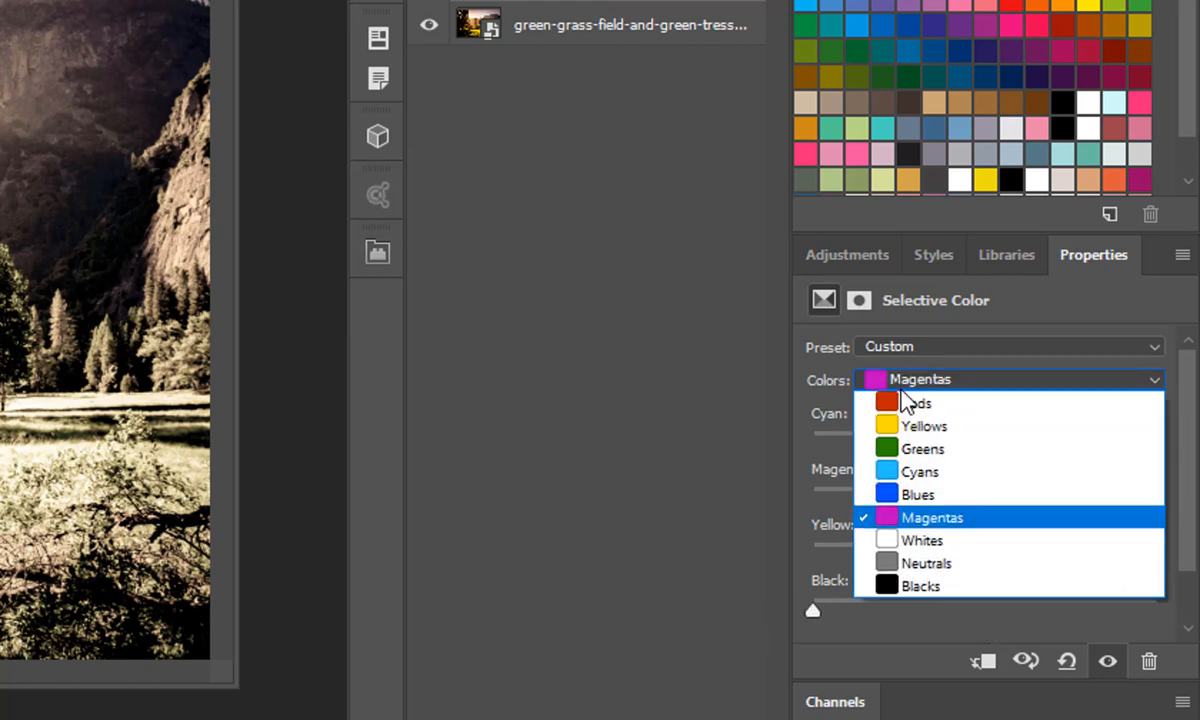
left_click(889, 536)
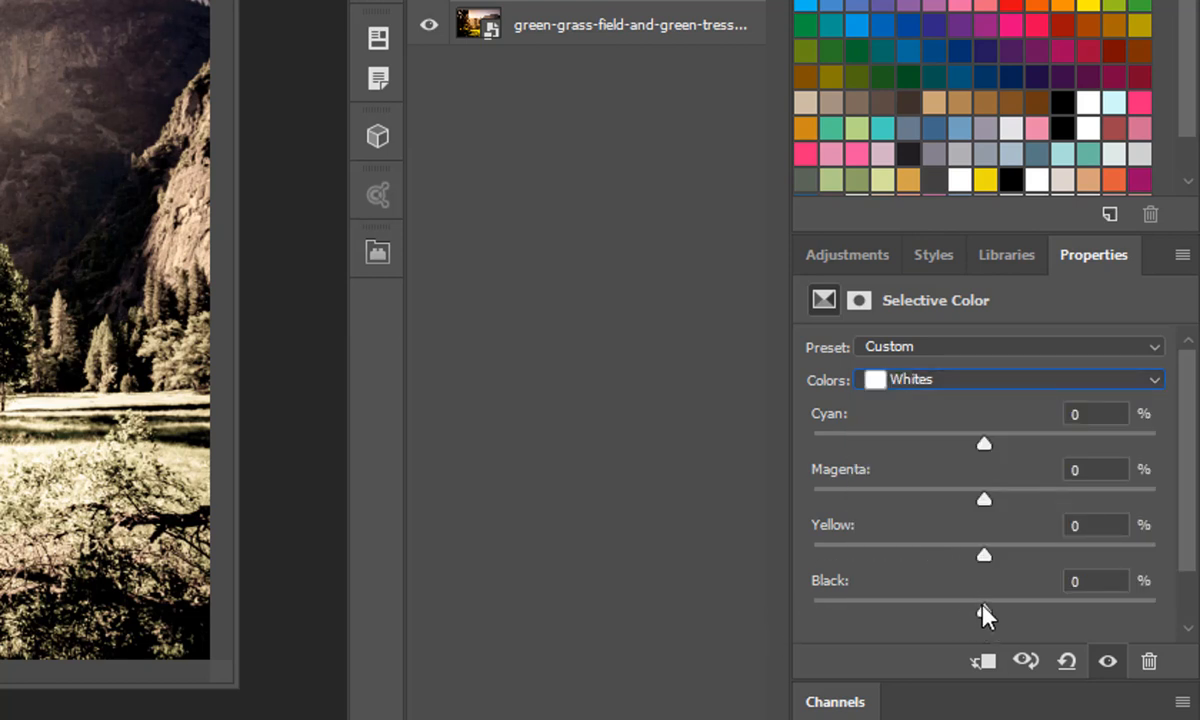
left_click_drag(984, 610, 1155, 610)
left_click(876, 394)
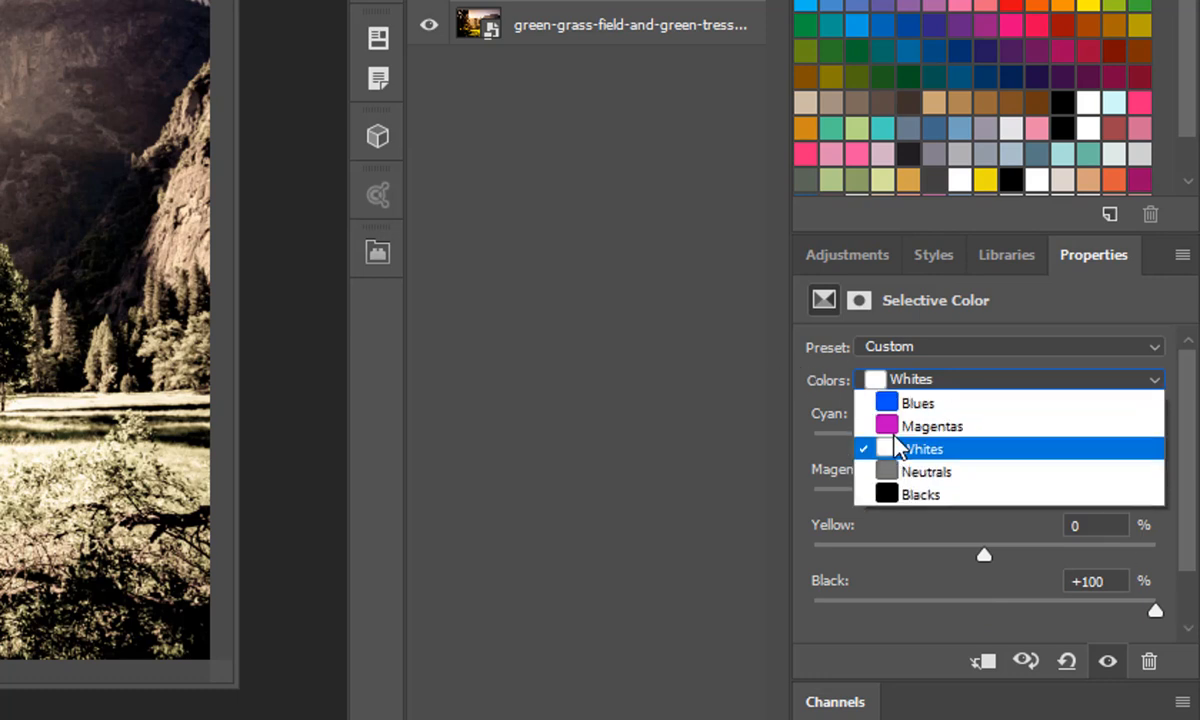
left_click(905, 561)
left_click_drag(984, 610, 1155, 612)
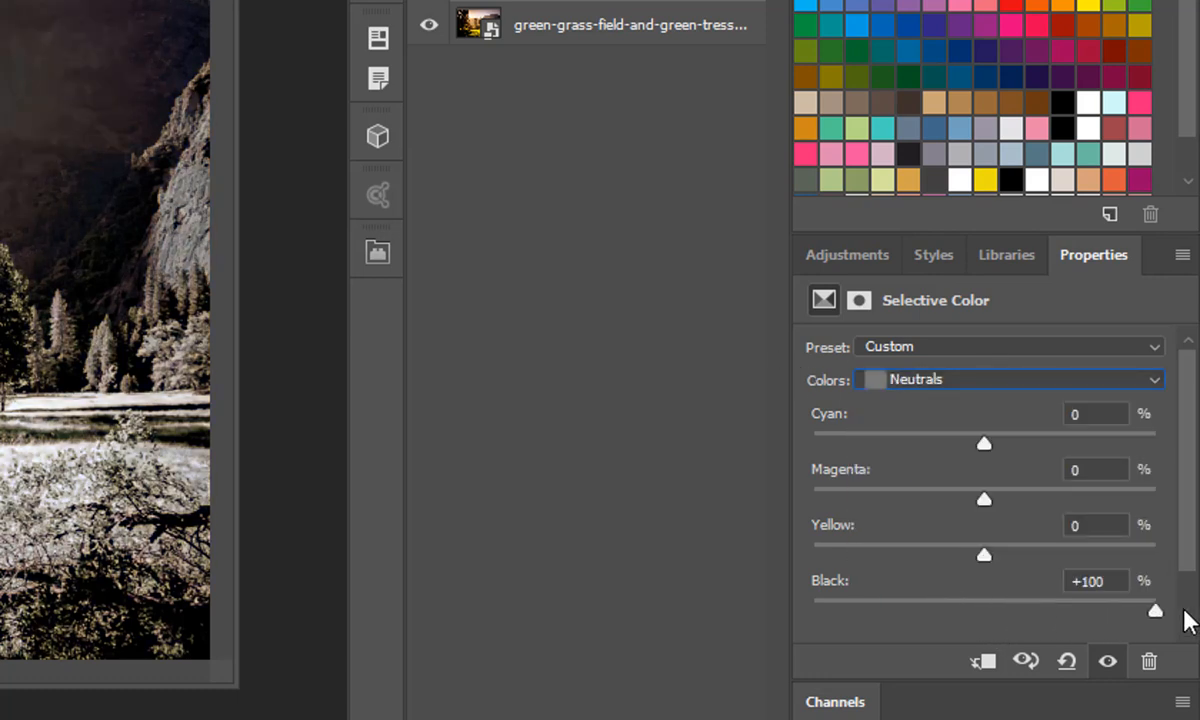
left_click(943, 385)
left_click(921, 587)
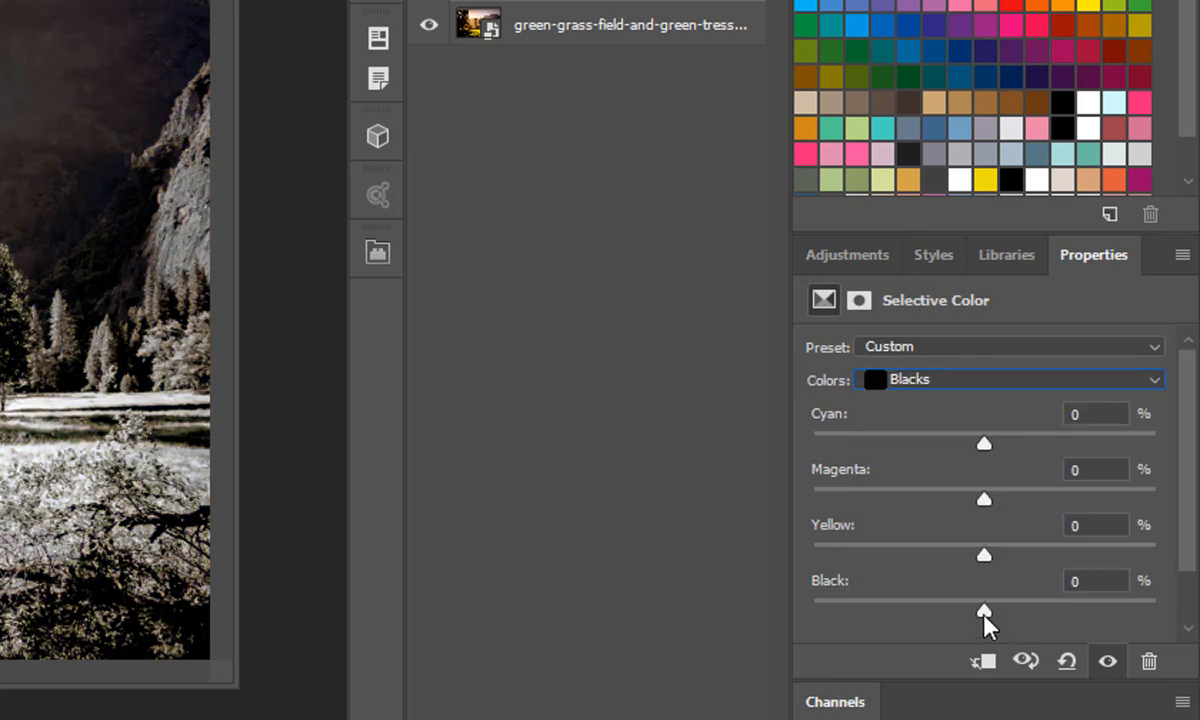
left_click_drag(984, 610, 1155, 610)
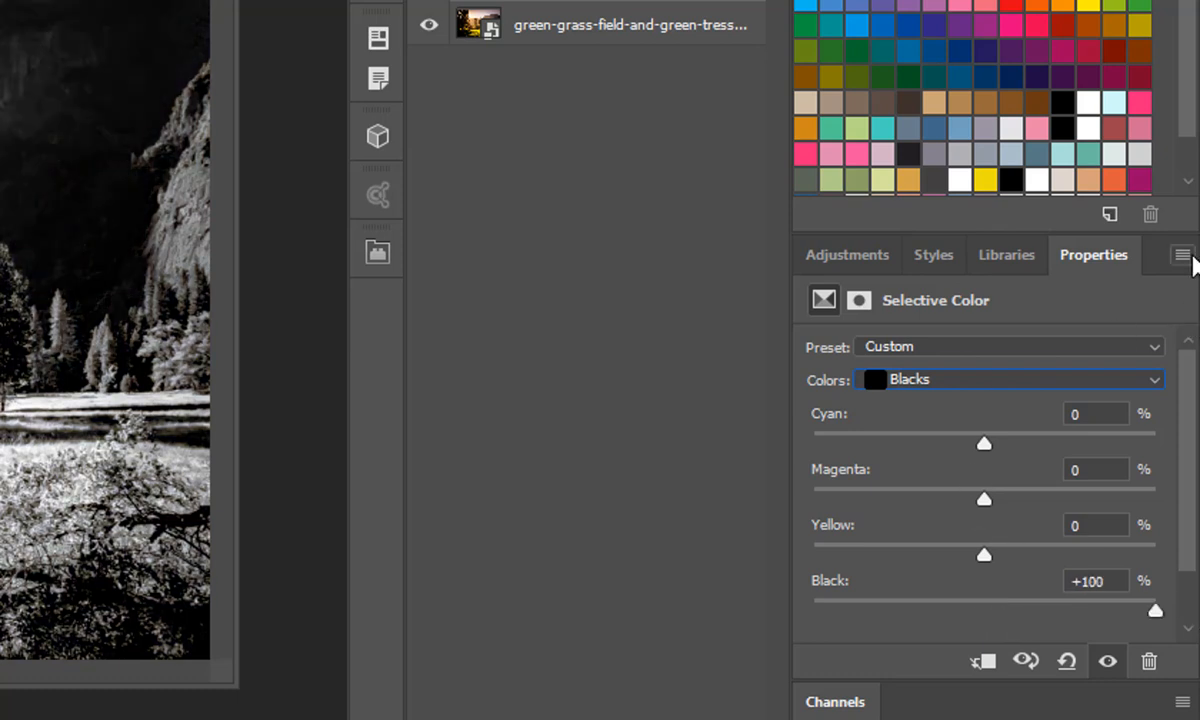
left_click(1181, 254)
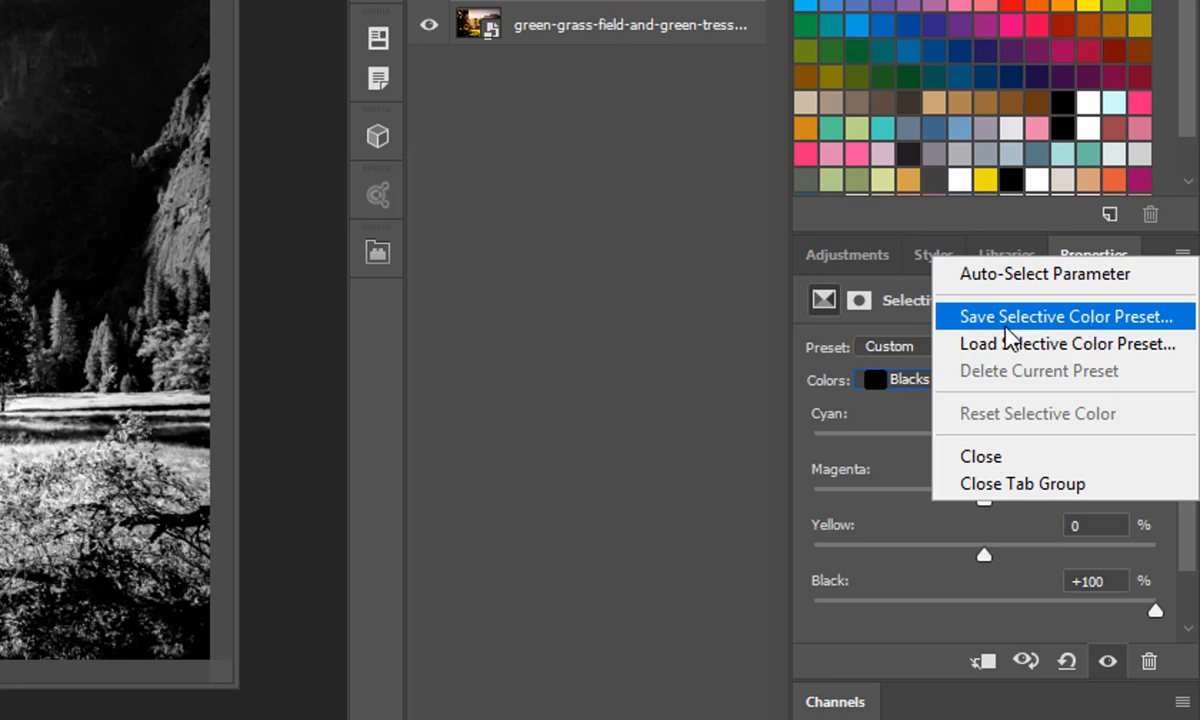
left_click(635, 402)
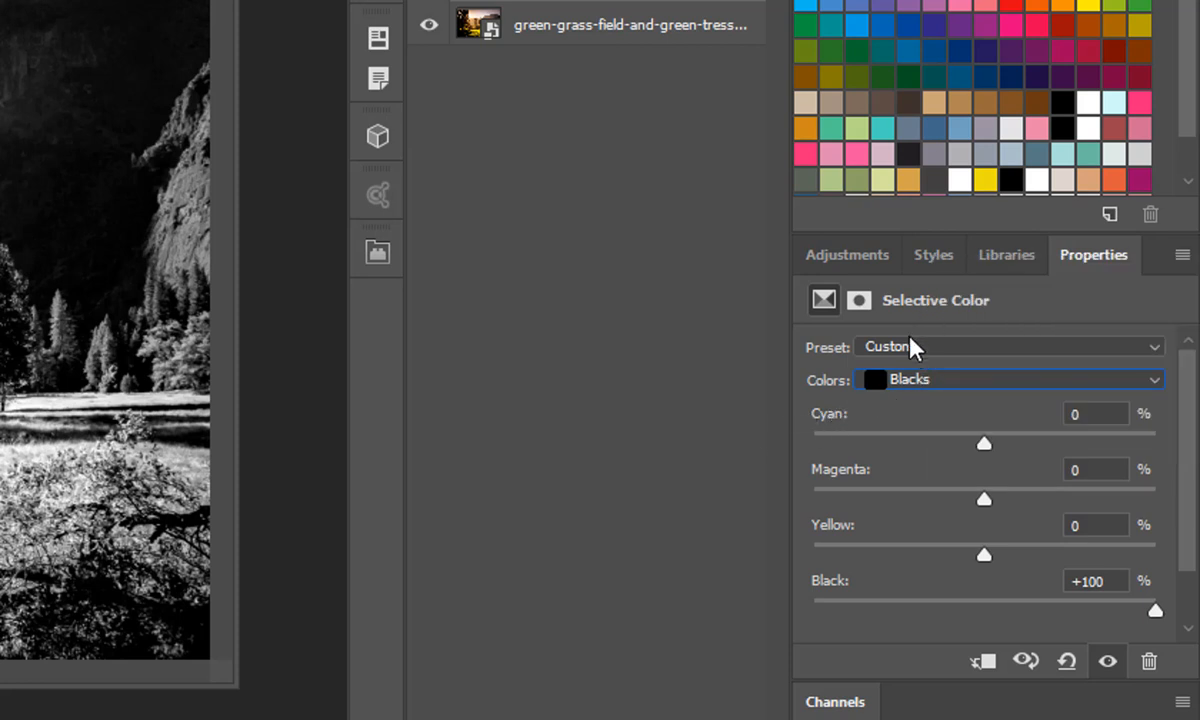
left_click(940, 393)
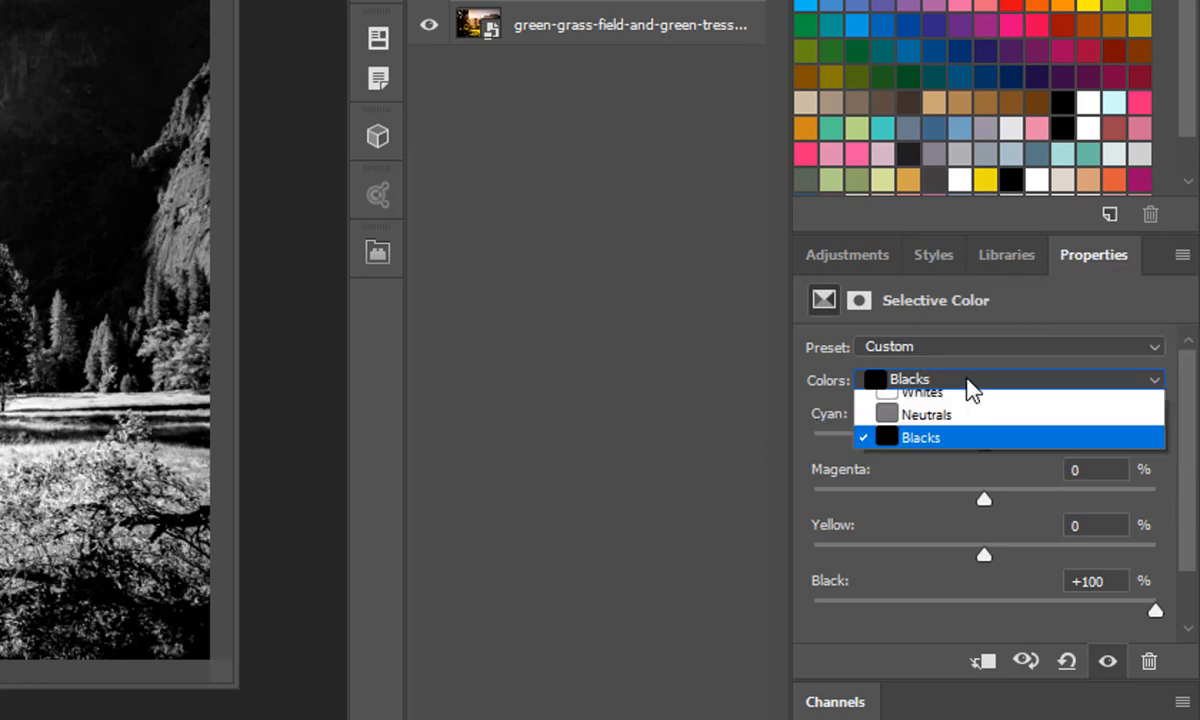
left_click(757, 565)
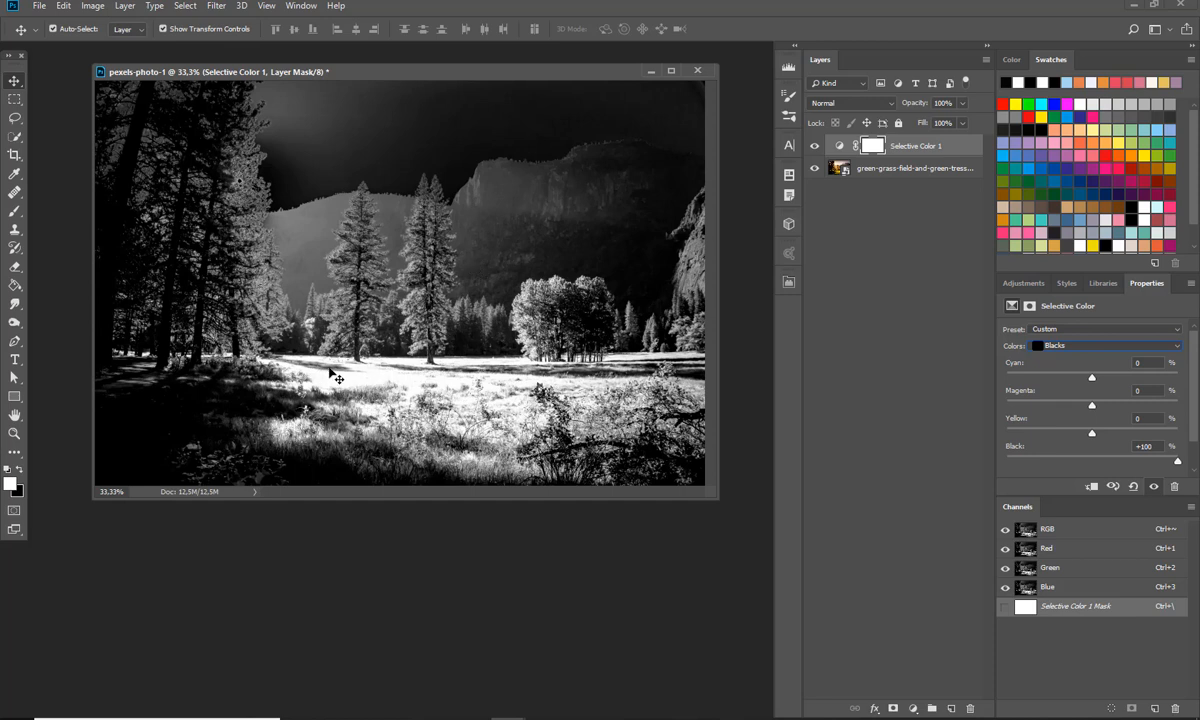
left_click_drag(403, 74, 423, 74)
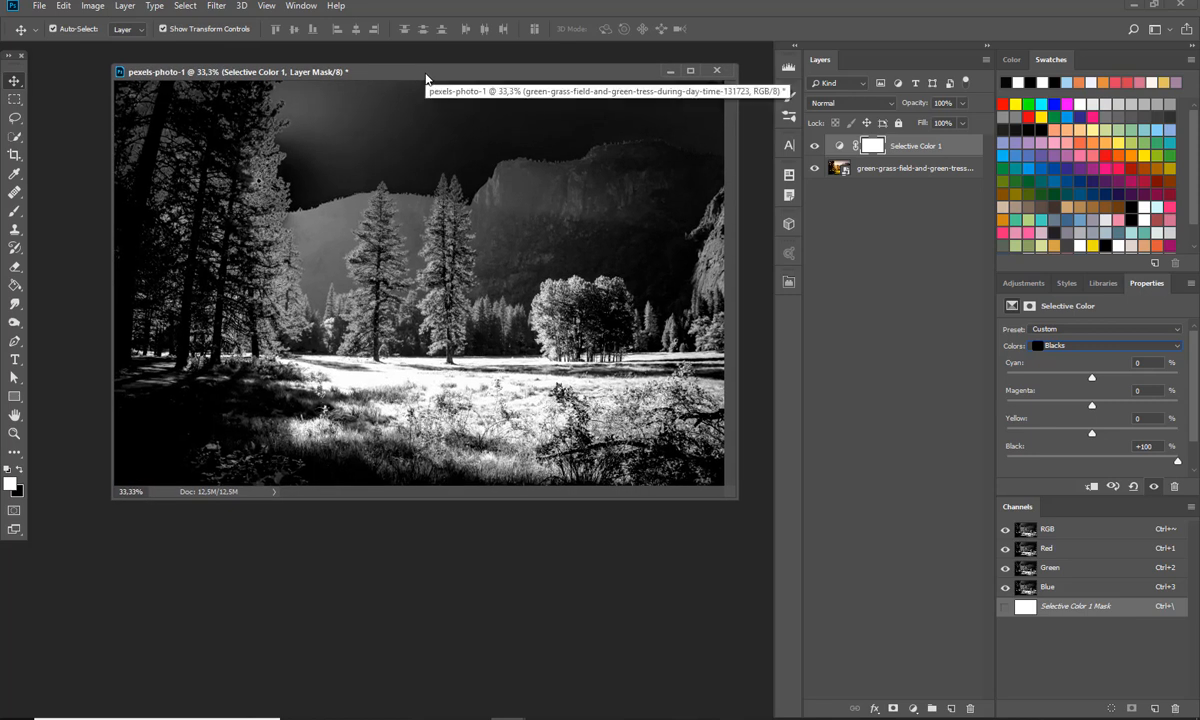
left_click_drag(426, 77, 419, 75)
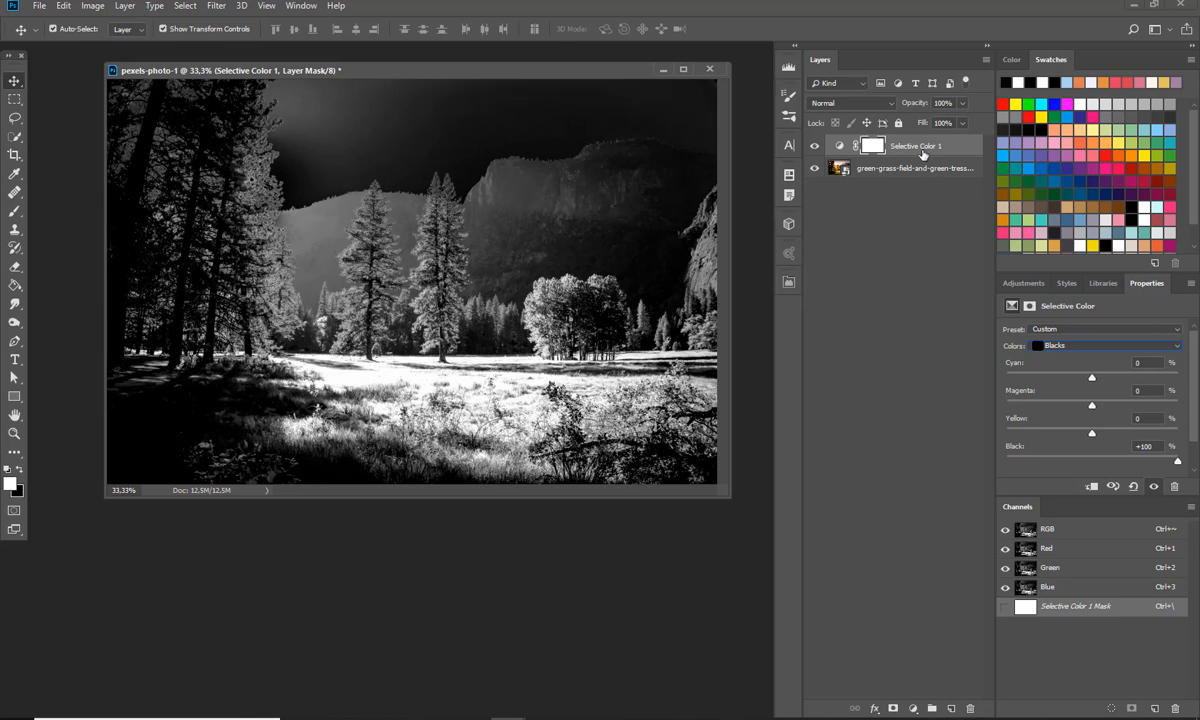
Add a Hue/Saturation adjustment layer directly above the landscape photo and set its Saturation to -9.
left_click(913, 167)
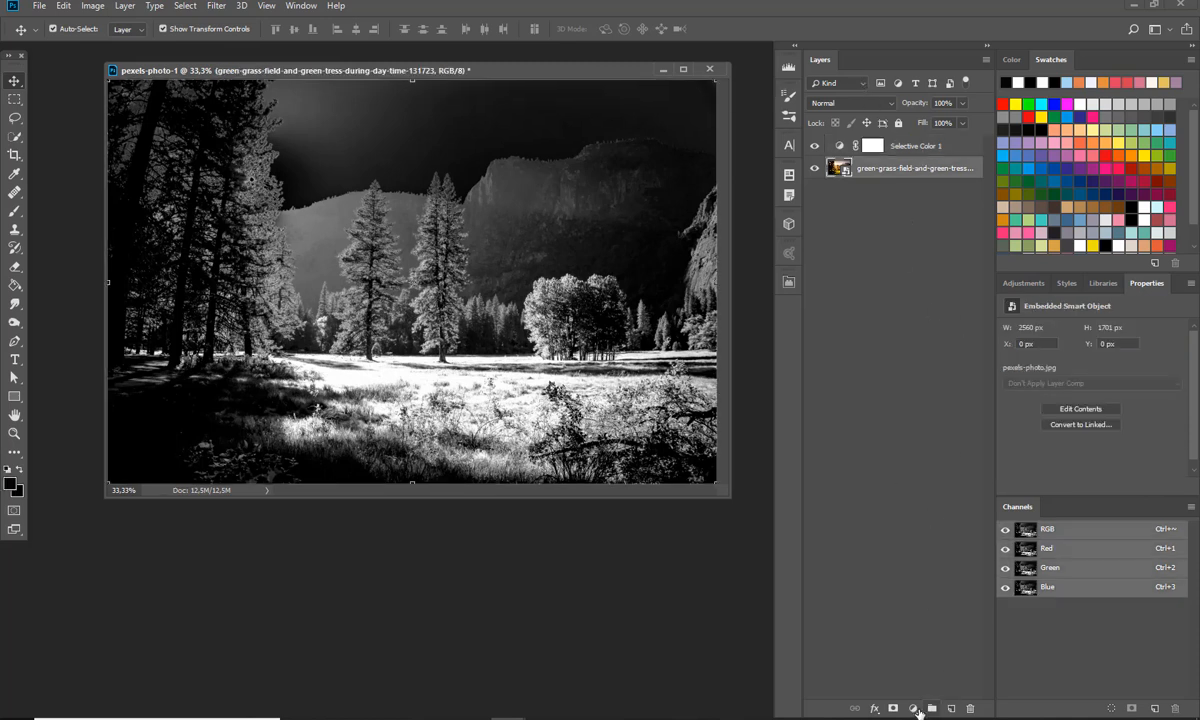
left_click(912, 708)
left_click(945, 571)
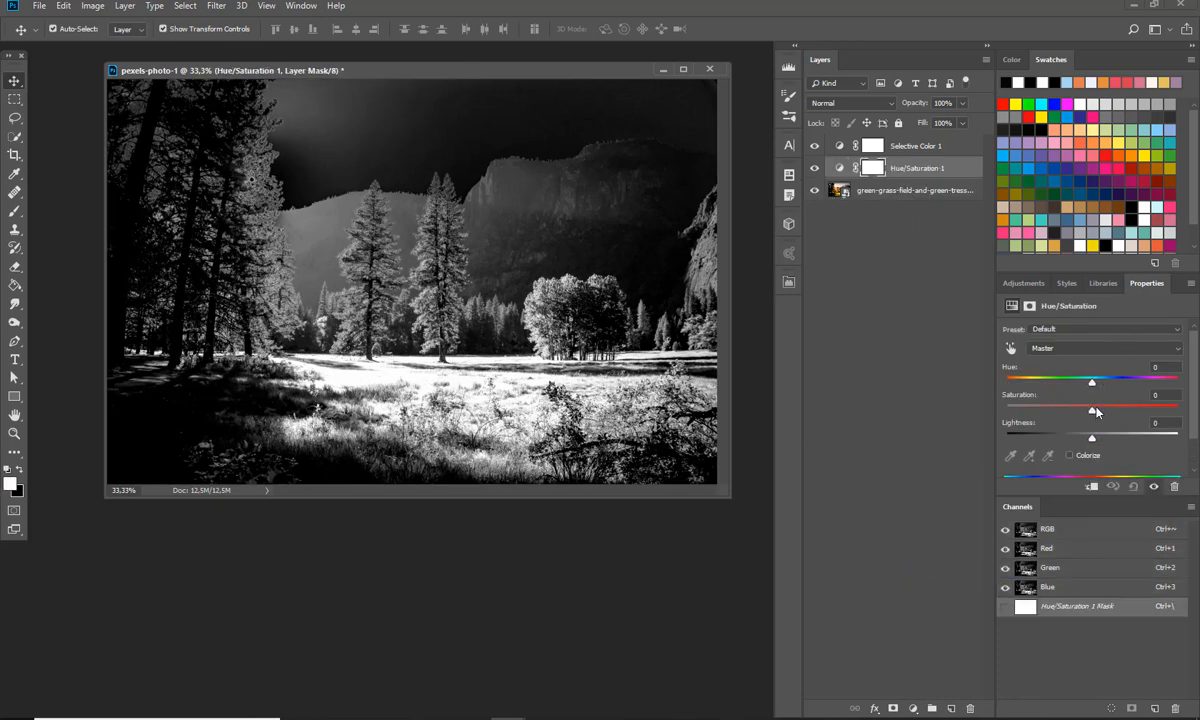
left_click_drag(1093, 410, 1086, 414)
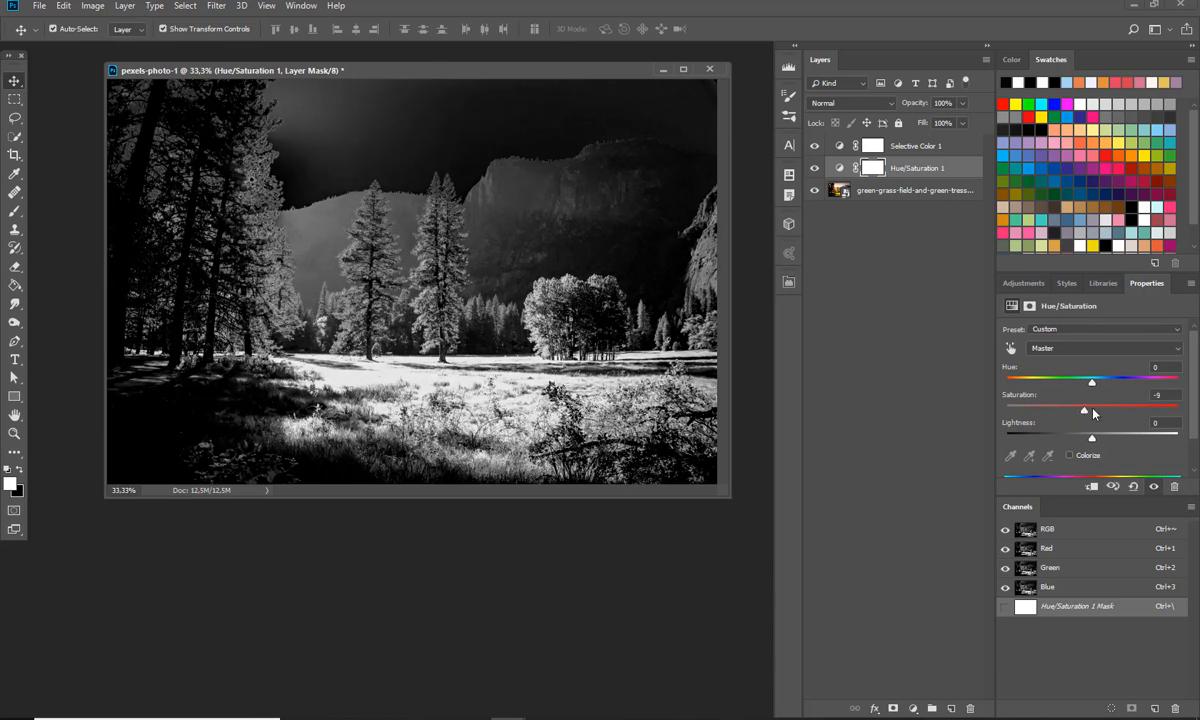
Invert the Hue/Saturation layer's mask to black and paint white over the meadow's lower centre with the Brush.
left_click(871, 171)
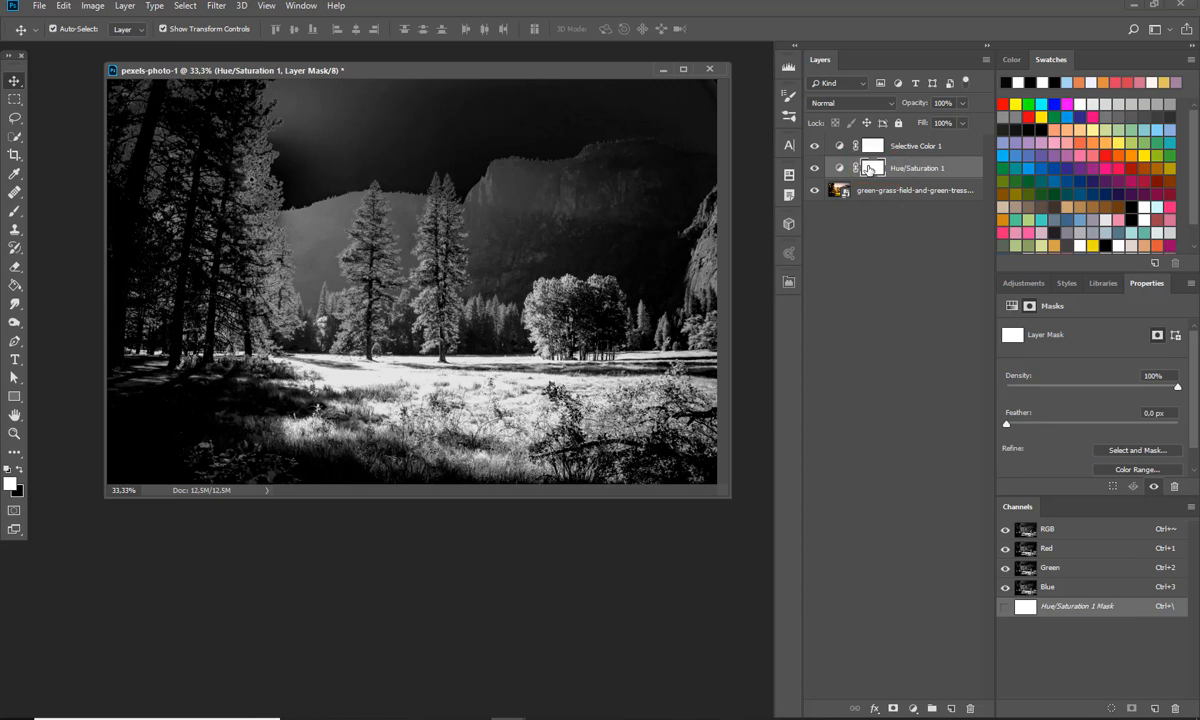
key("ctrl+i")
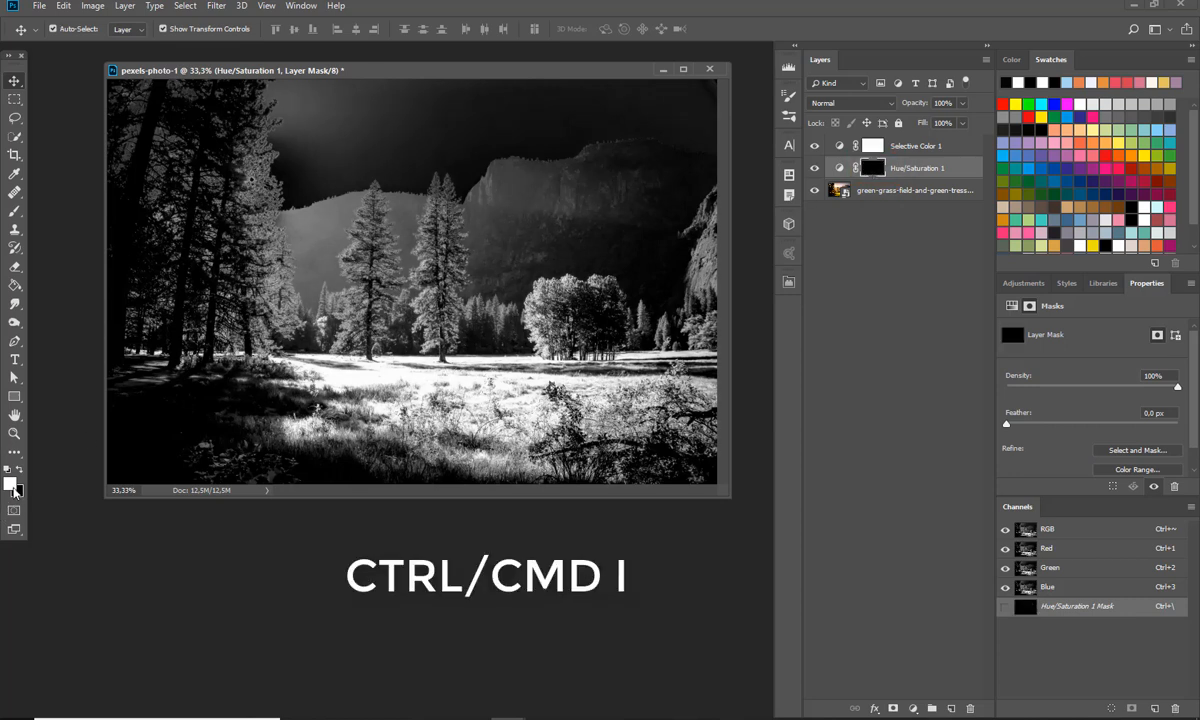
left_click(14, 211)
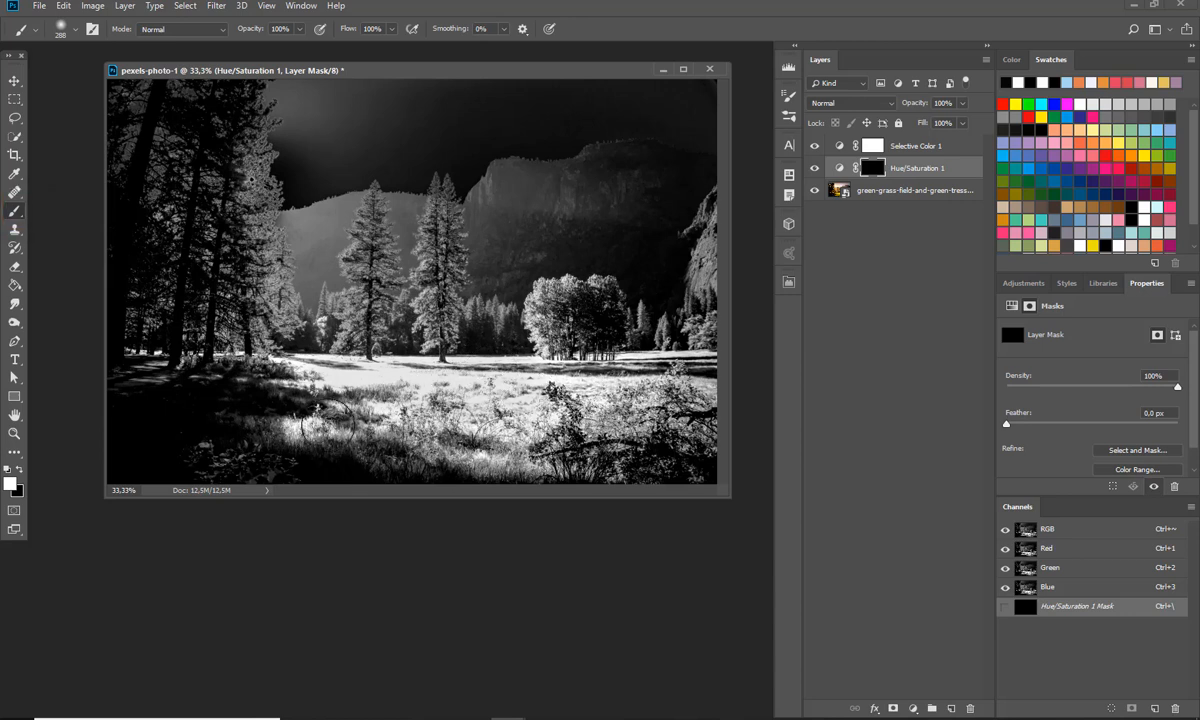
left_click_drag(438, 432, 540, 378)
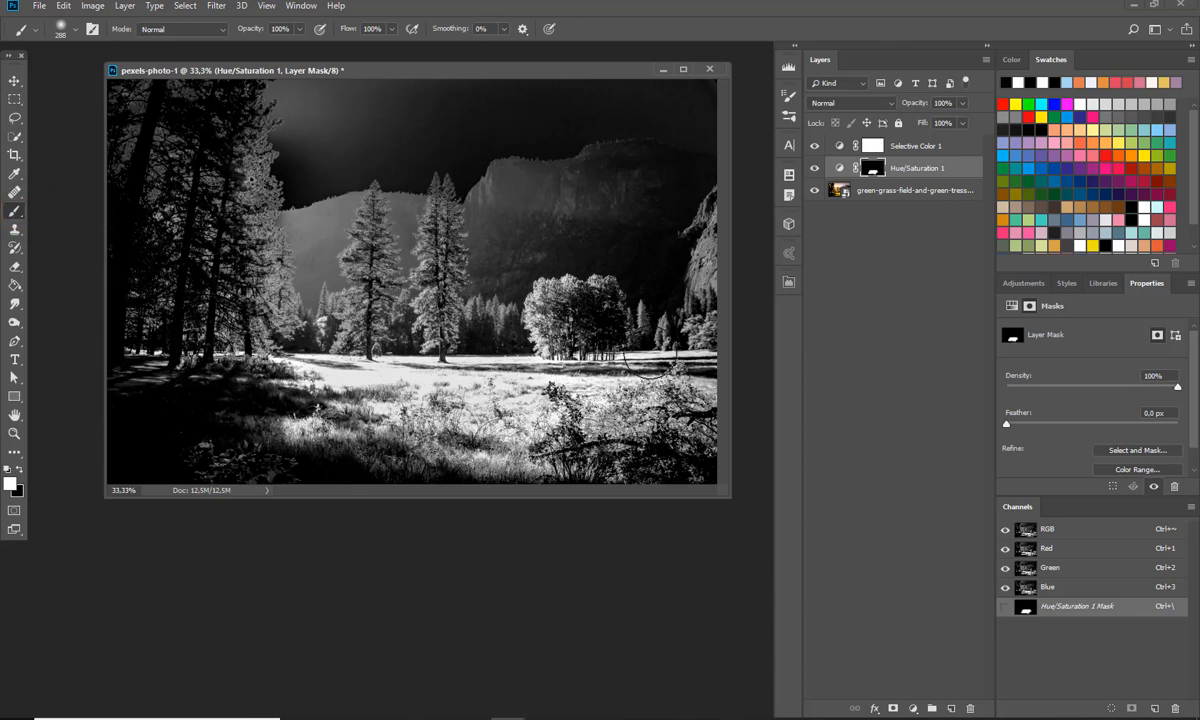
Paint white on the Hue/Saturation mask over the rest of the bright meadow and the round trees, and set Saturation to -17.
left_click_drag(669, 354, 491, 337)
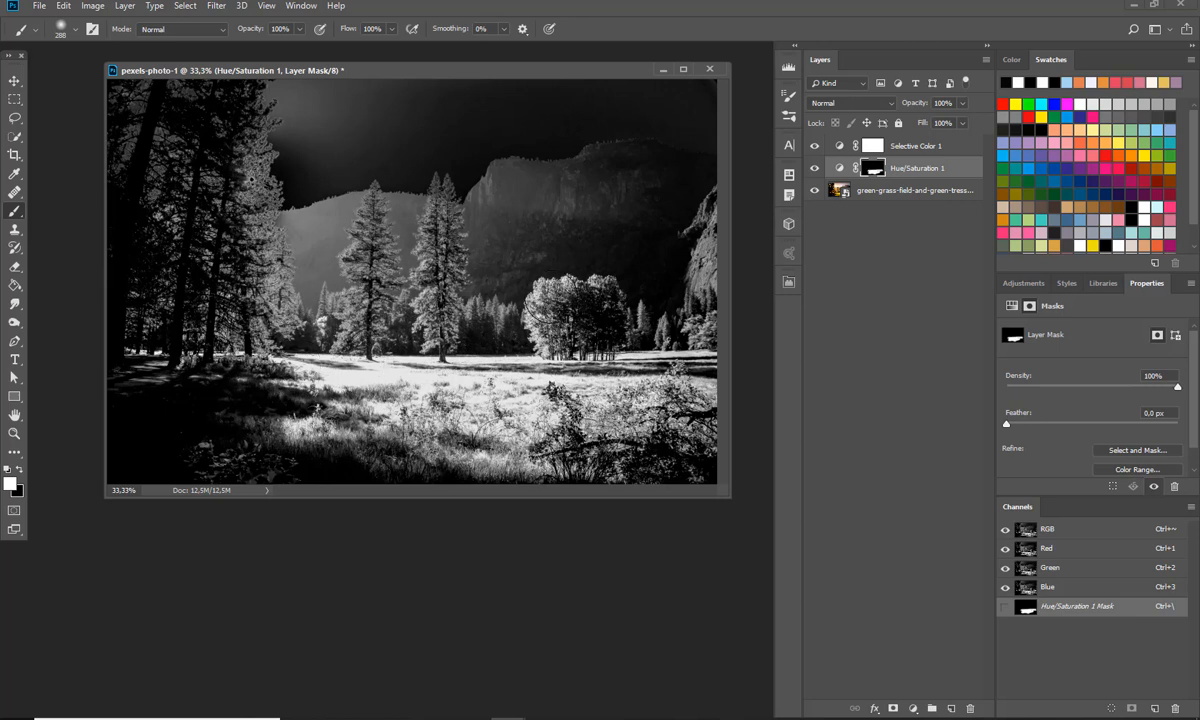
left_click_drag(545, 304, 540, 306)
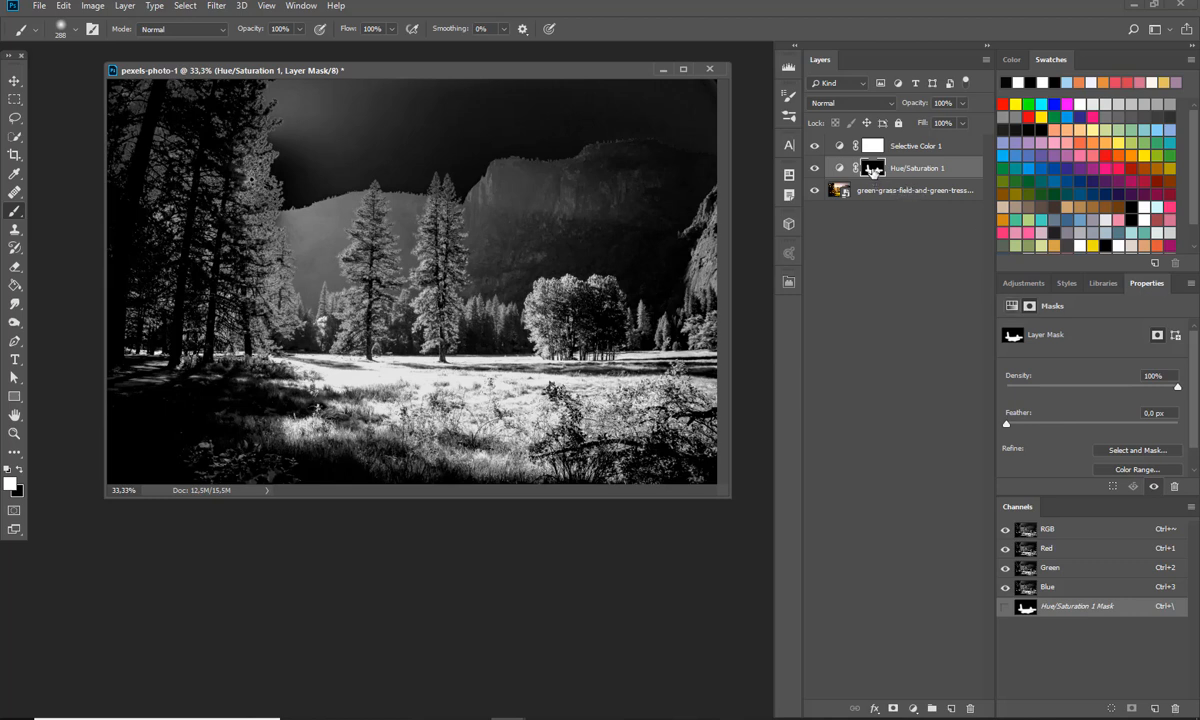
left_click(839, 168)
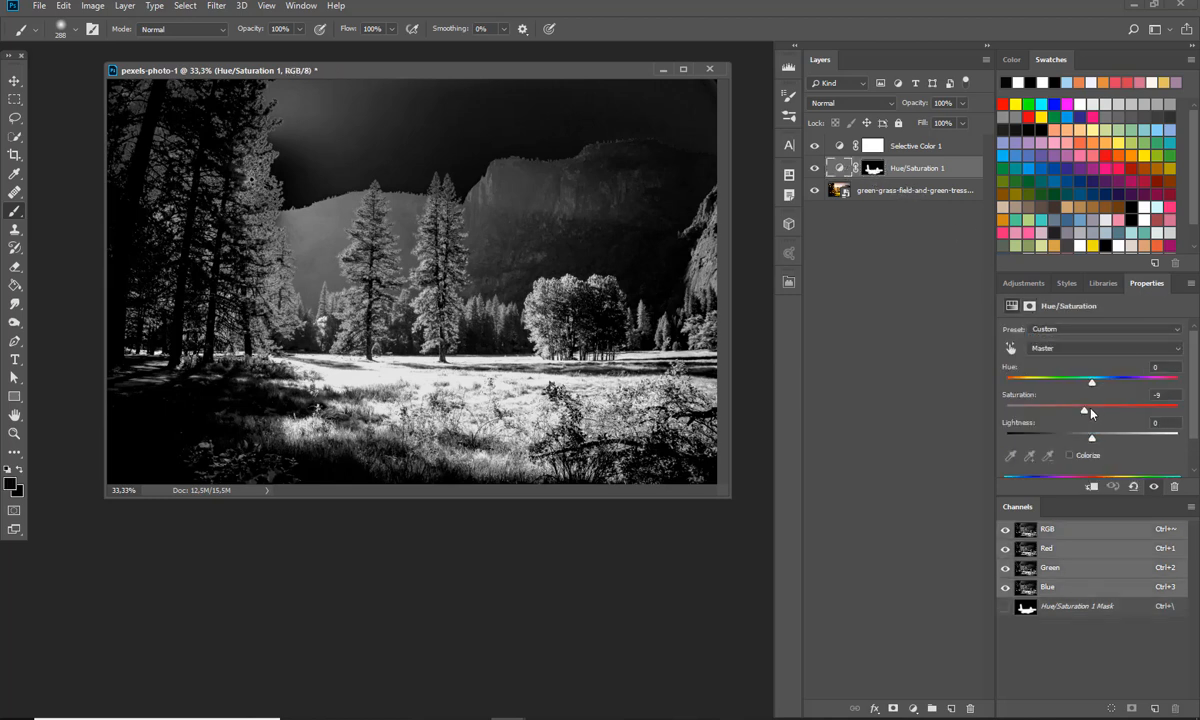
left_click_drag(1087, 412, 1078, 412)
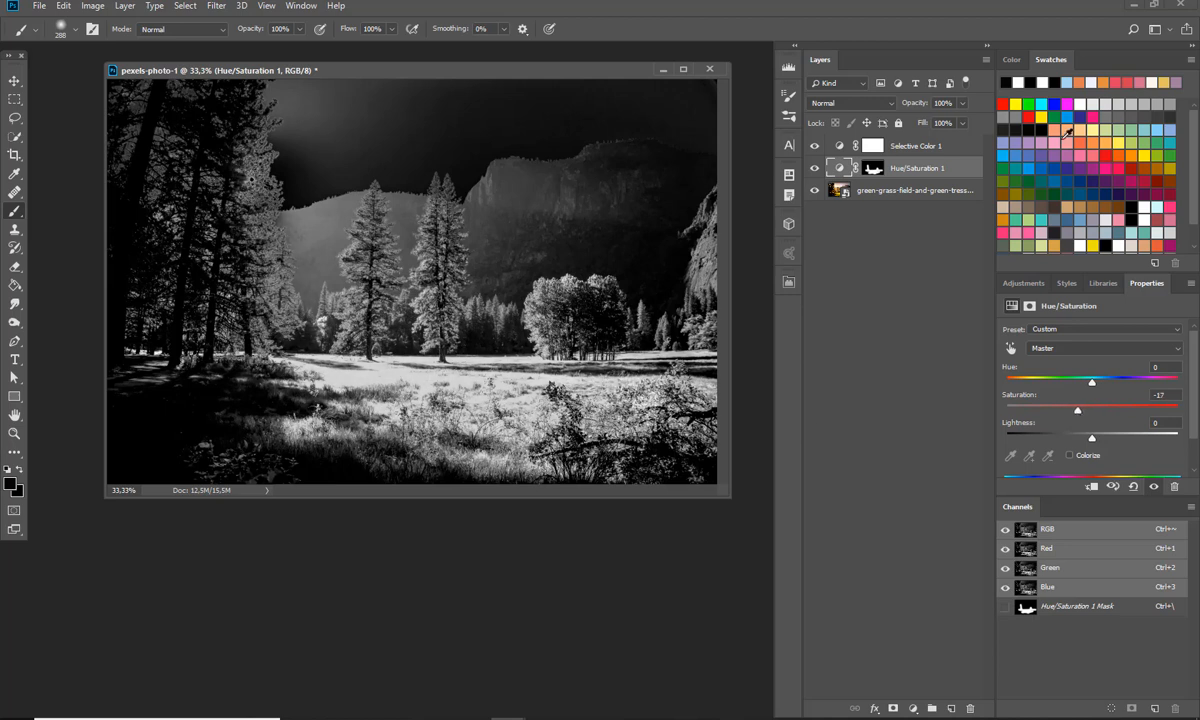
Hide the Selective Color layer and set the Hue/Saturation adjustment's Saturation to -23 against the colour image.
left_click(872, 168)
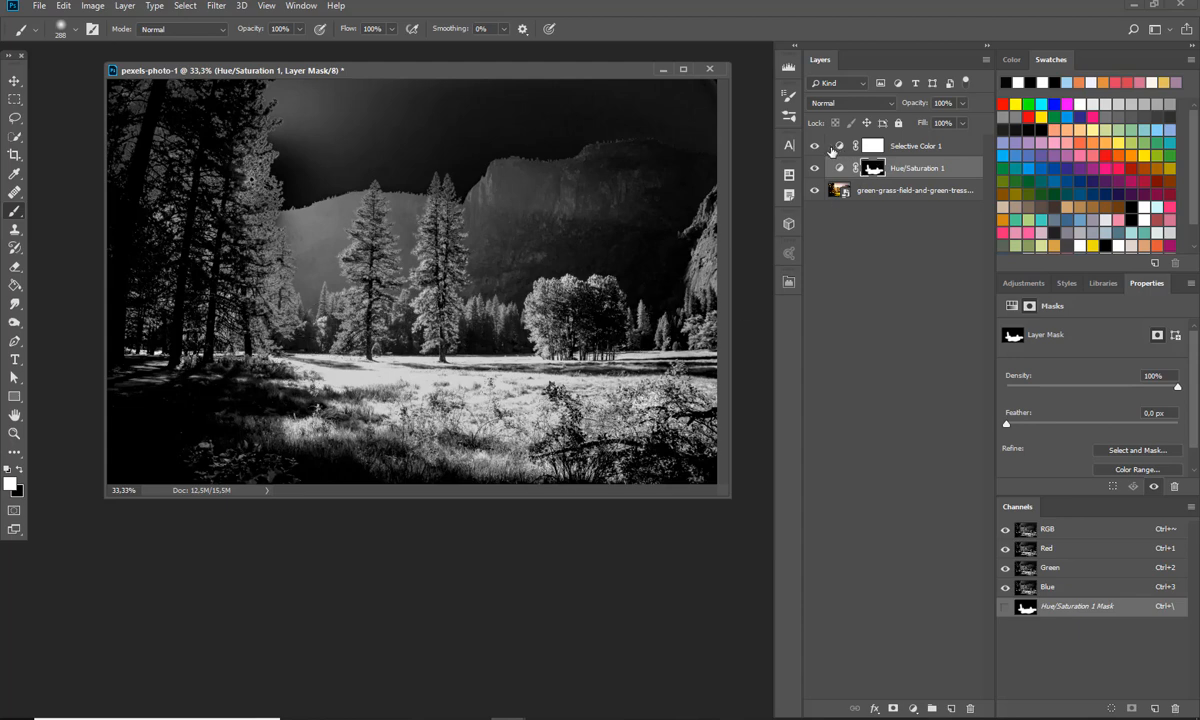
left_click(813, 147)
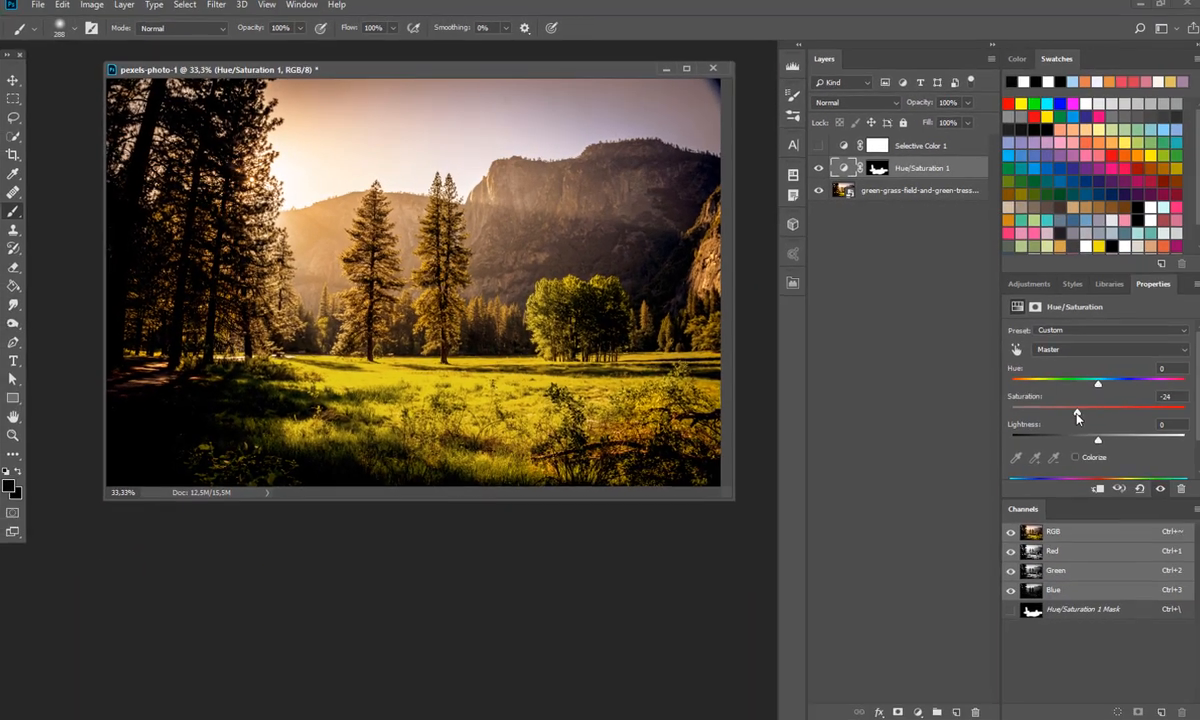
left_click_drag(1064, 414, 1075, 413)
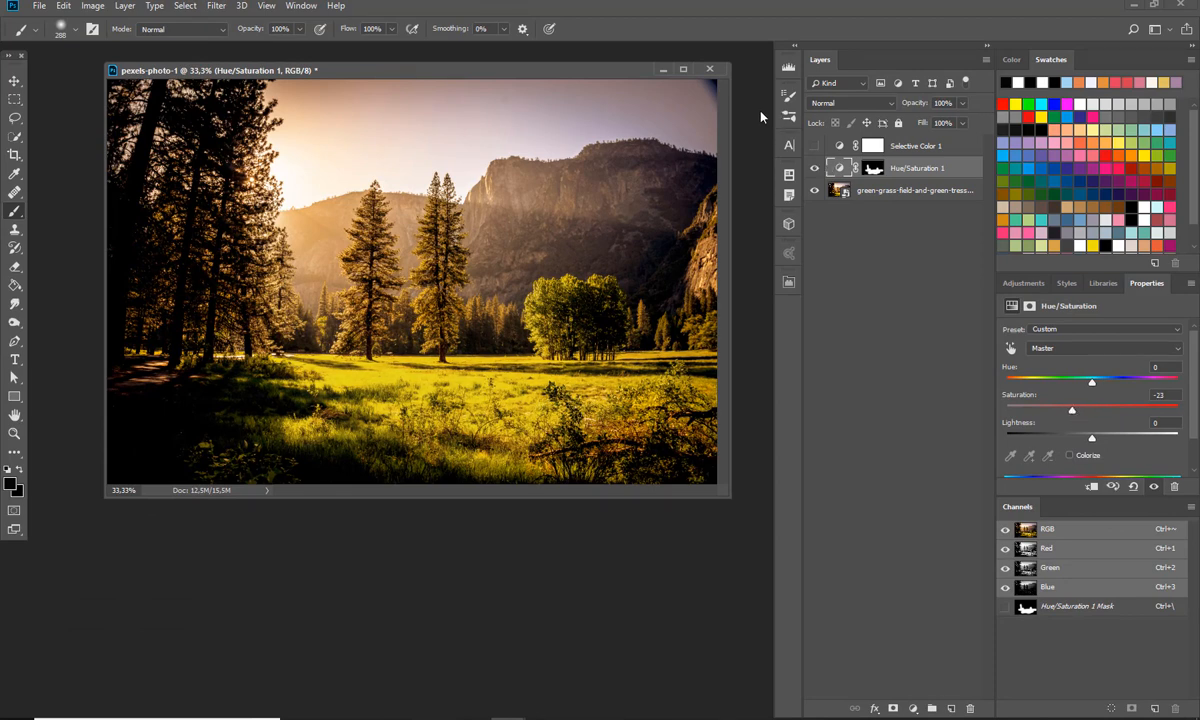
Minimize the landscape document and bring up the sunset boat photo 25005.jpg.
left_click(663, 71)
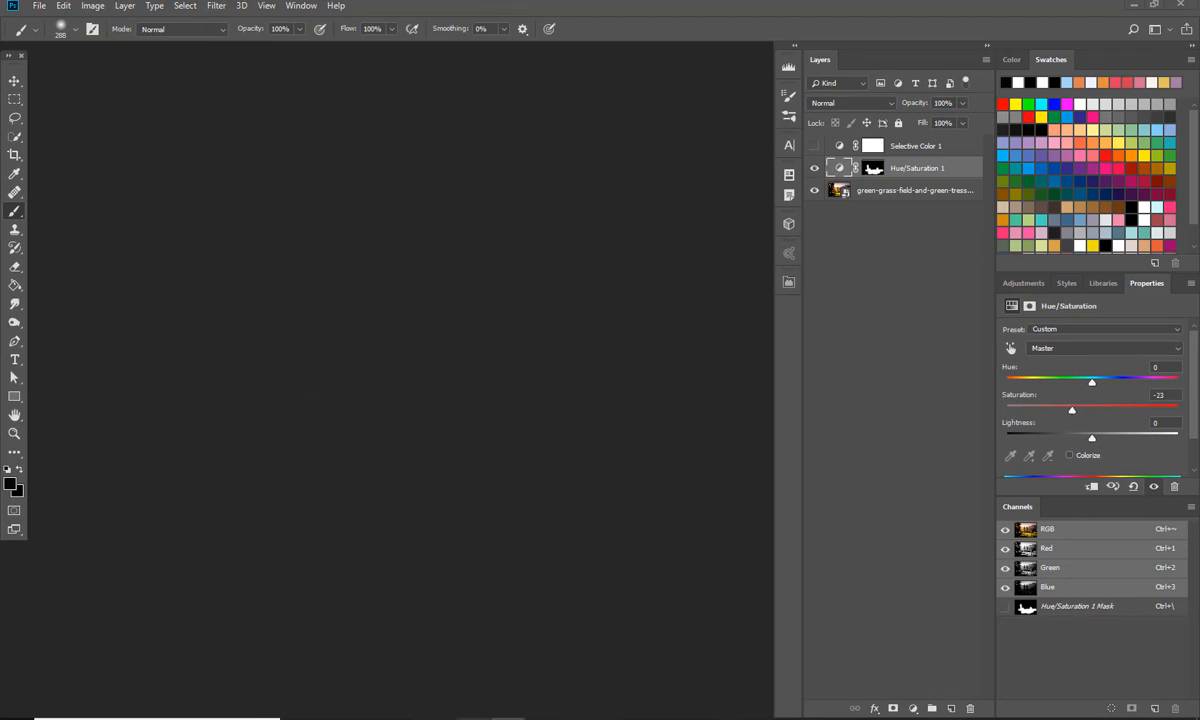
mouse_move(549, 712)
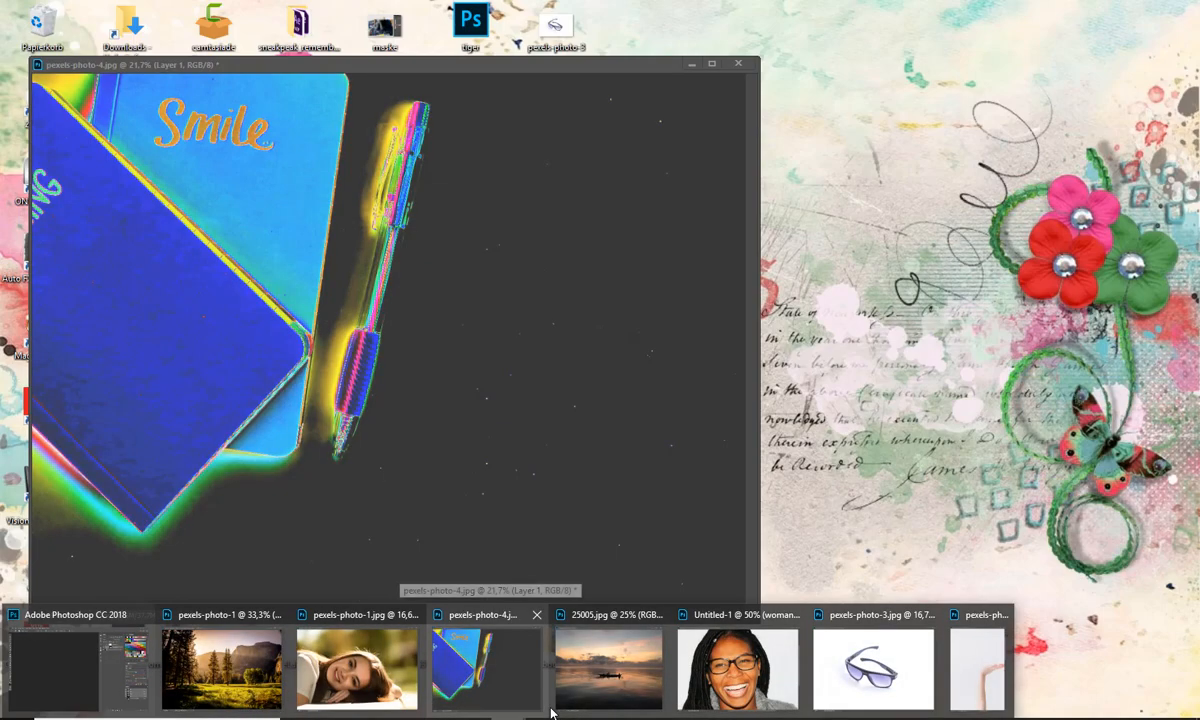
mouse_move(627, 645)
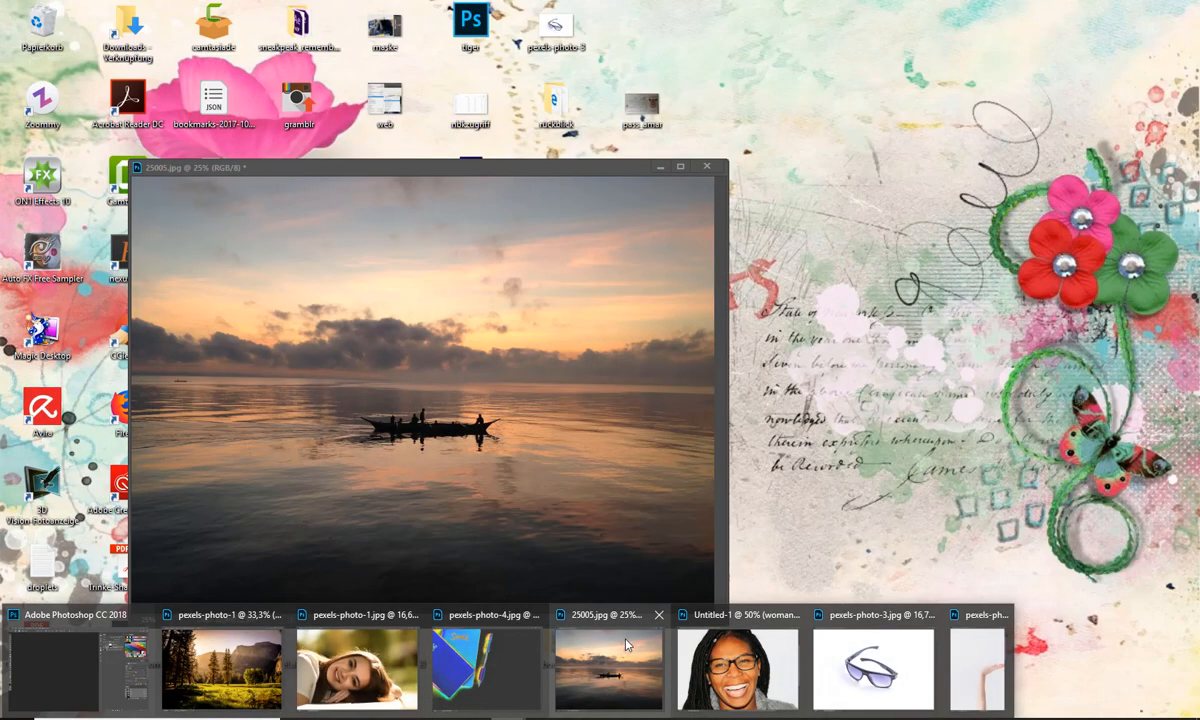
left_click(615, 615)
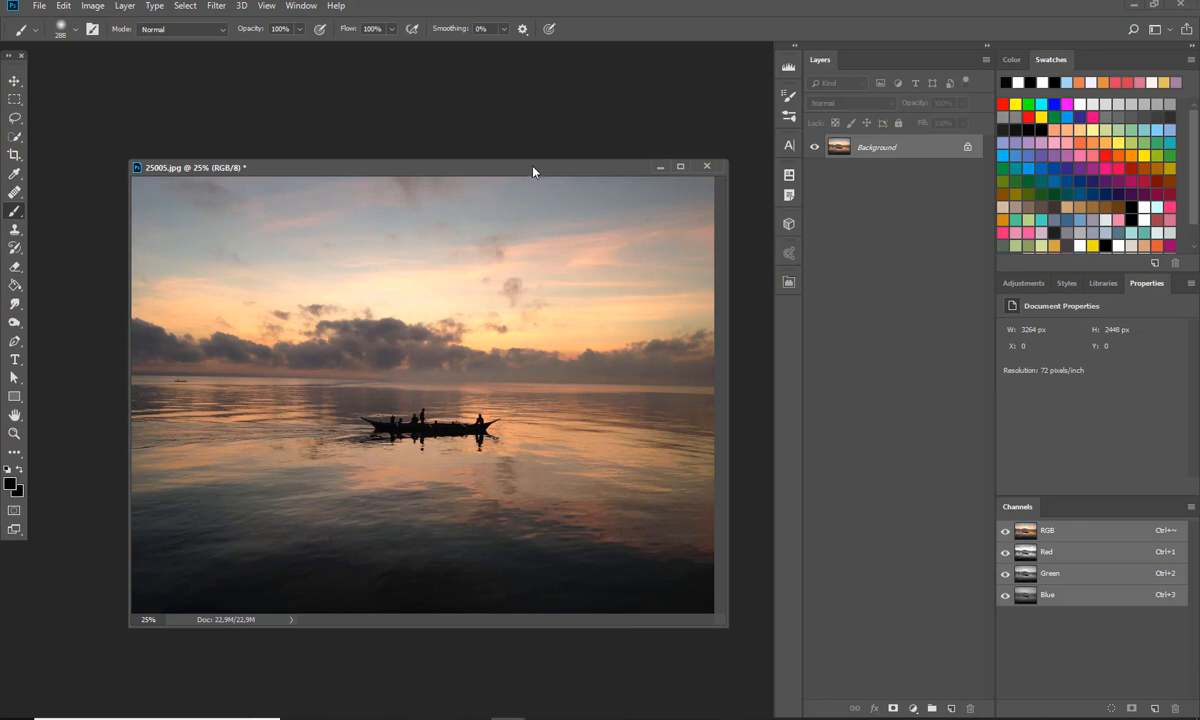
left_click_drag(533, 172, 525, 100)
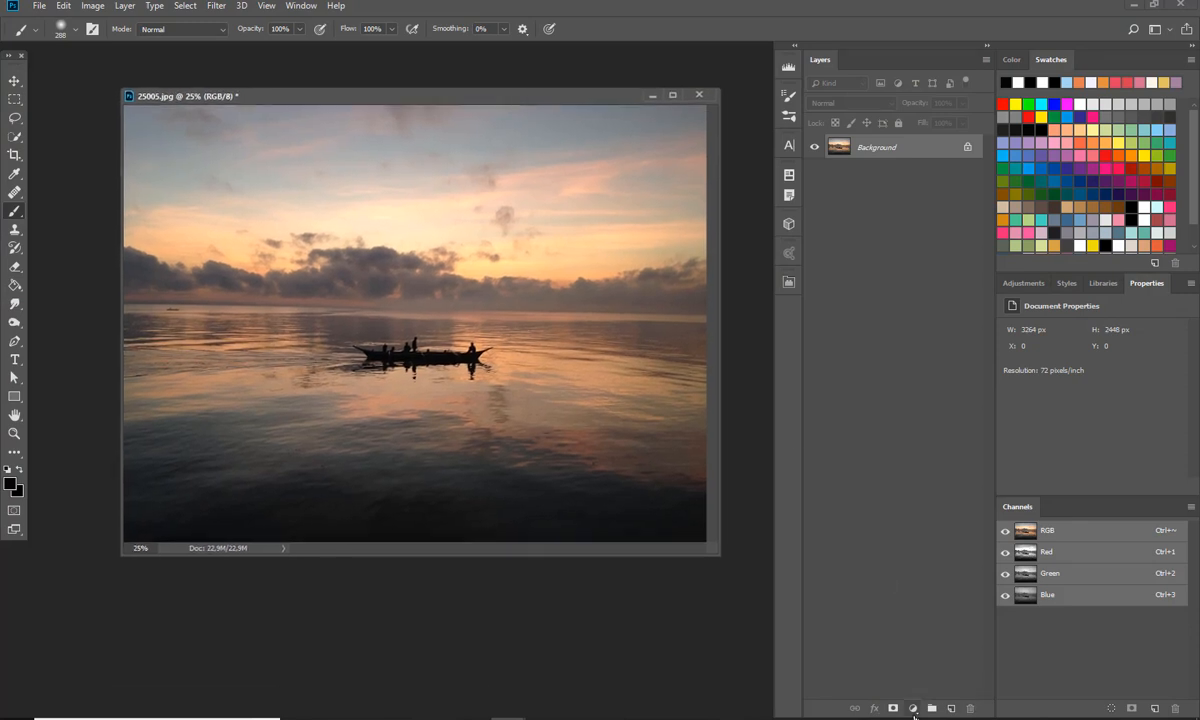
Add a Selective Color adjustment layer to the boat photo and apply the "selective color saturation" preset.
left_click(913, 708)
left_click(925, 702)
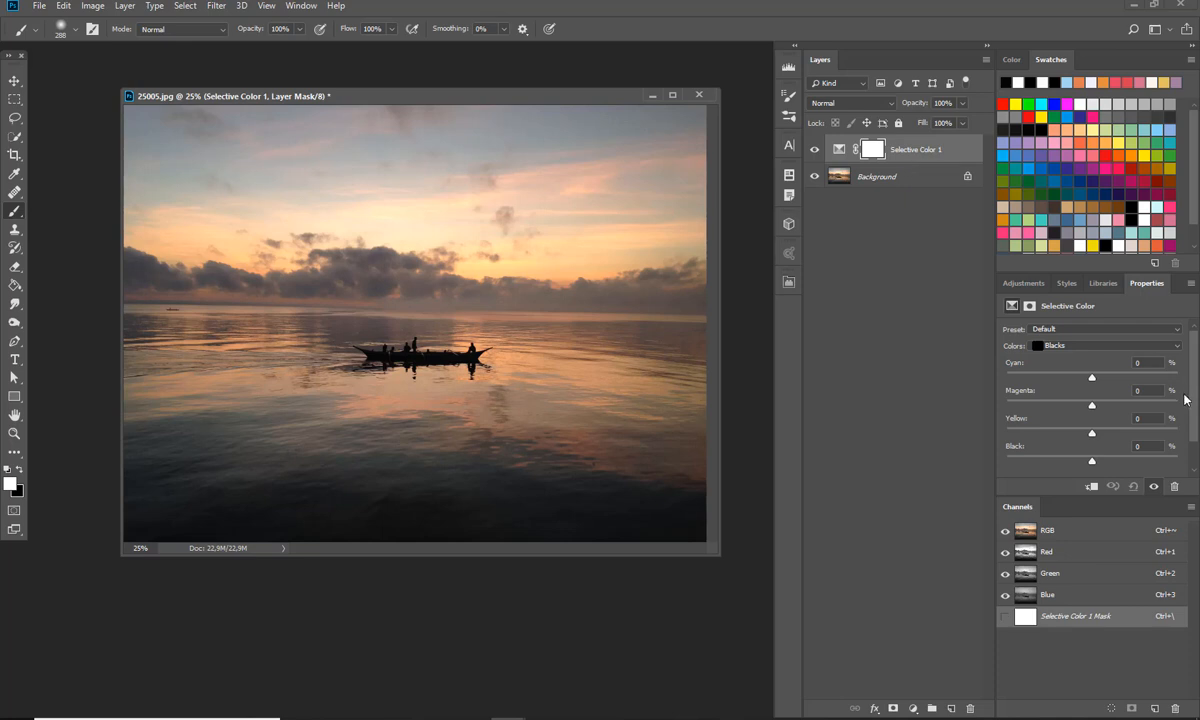
left_click(1105, 329)
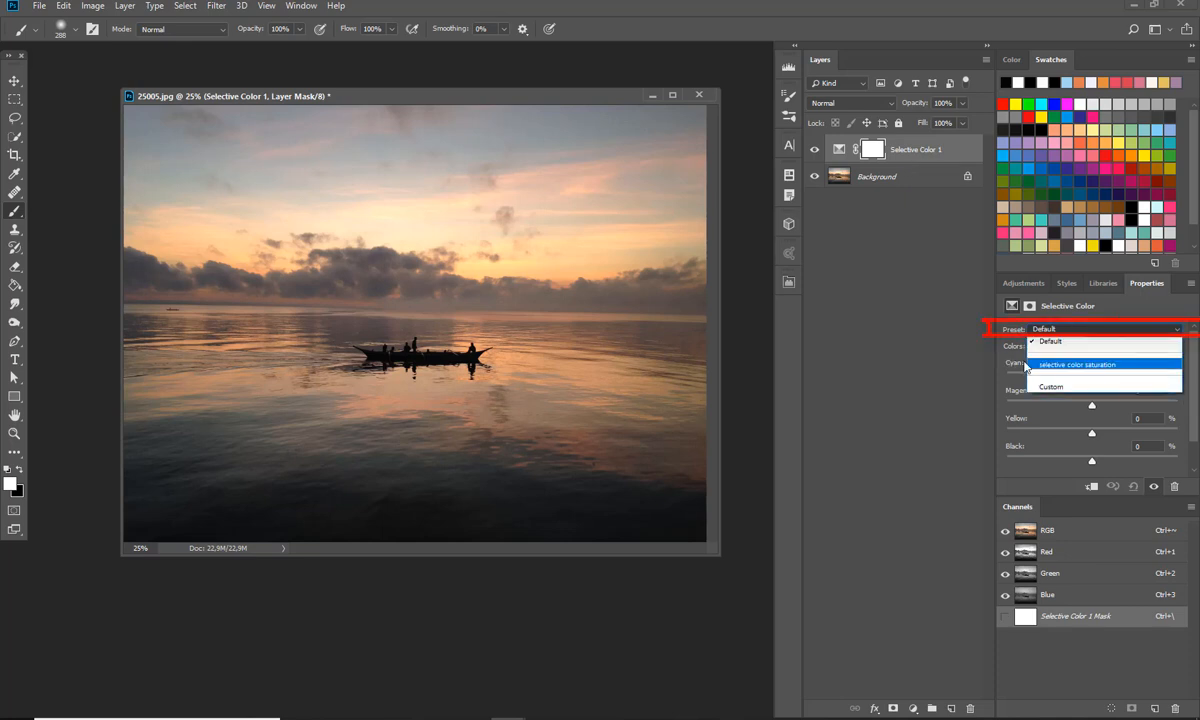
left_click(1077, 365)
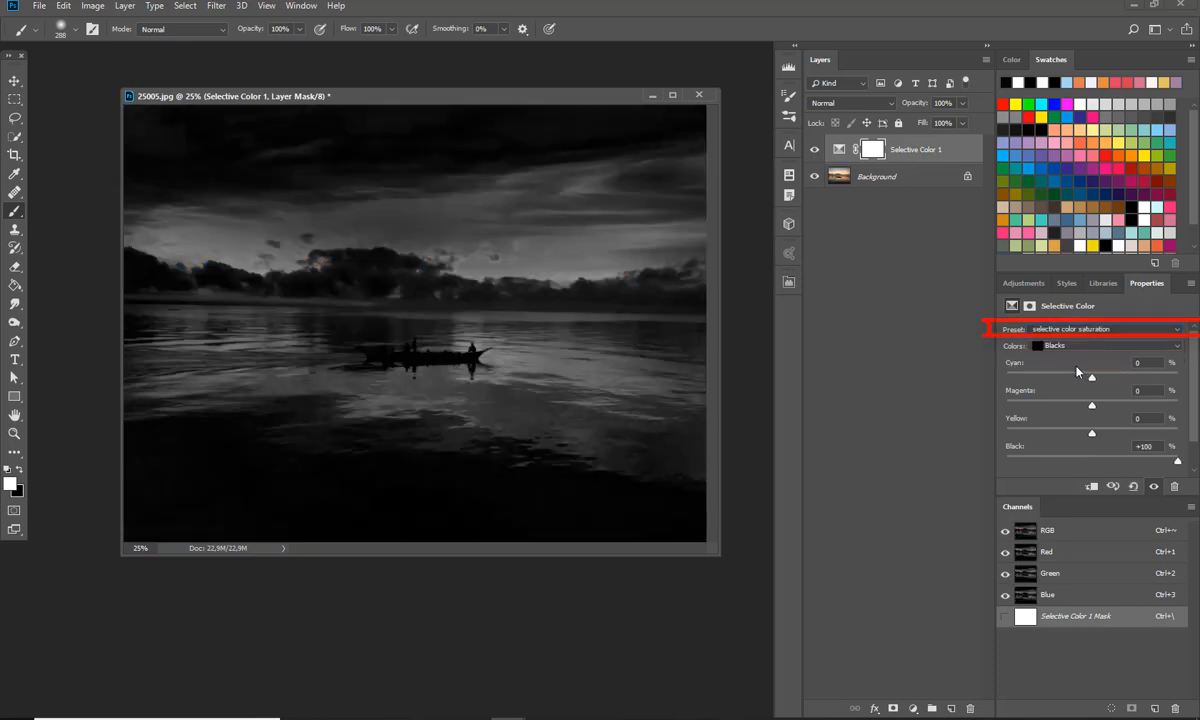
left_click_drag(519, 101, 513, 88)
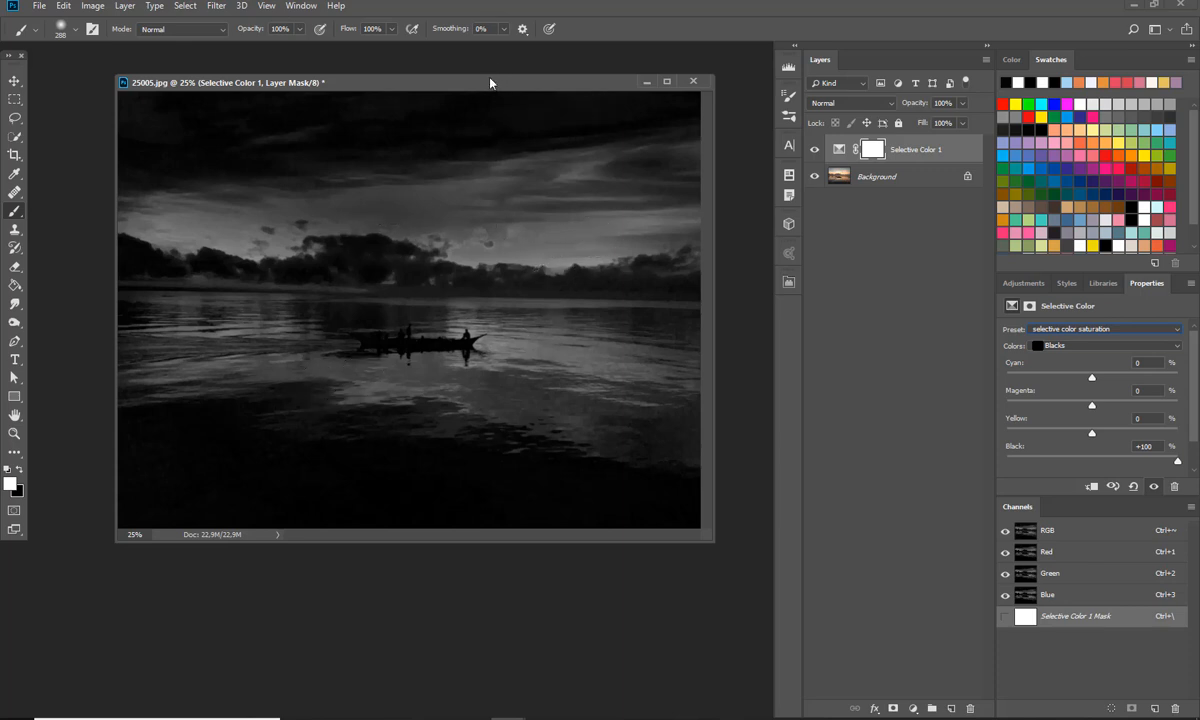
left_click_drag(490, 82, 493, 69)
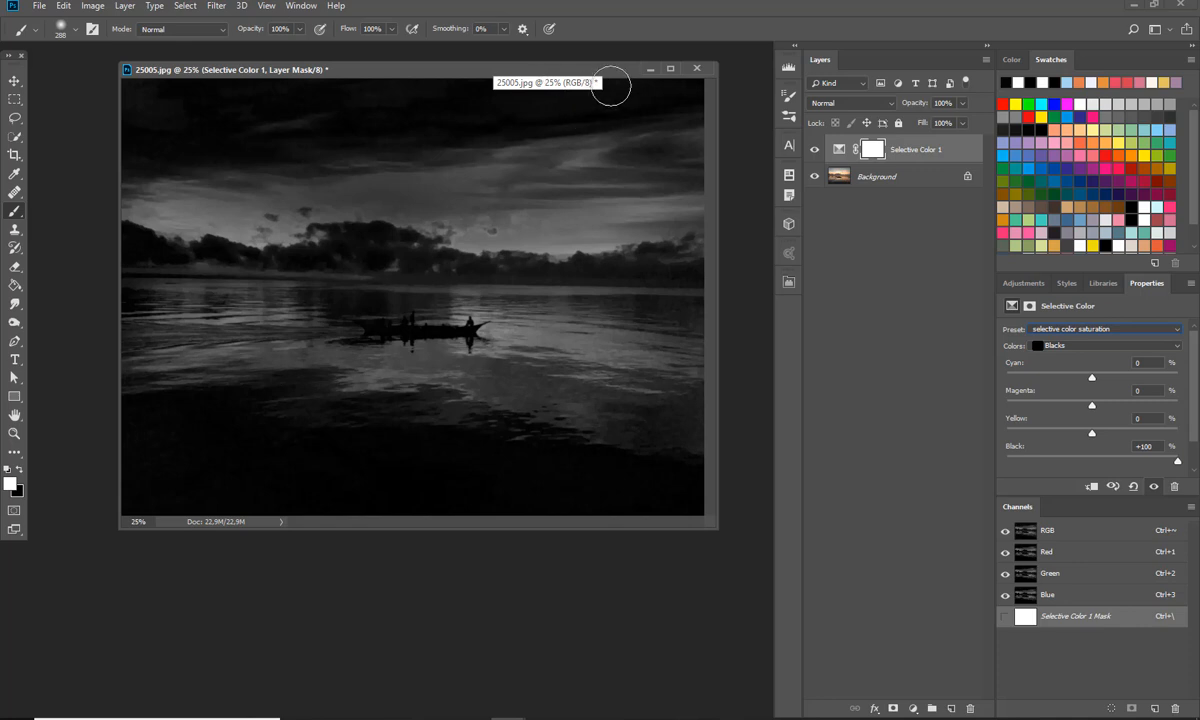
Add a Vibrance adjustment layer directly above the Background, with Vibrance +38 and Saturation +33.
left_click(884, 180)
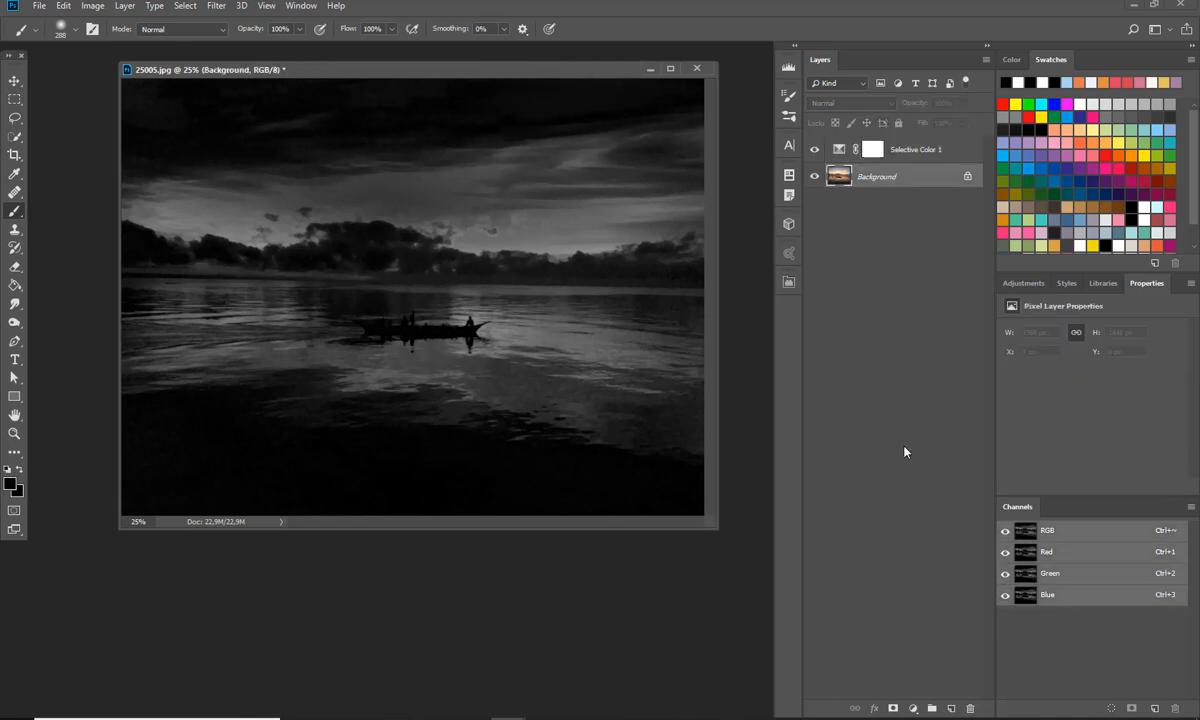
left_click(913, 708)
left_click(940, 559)
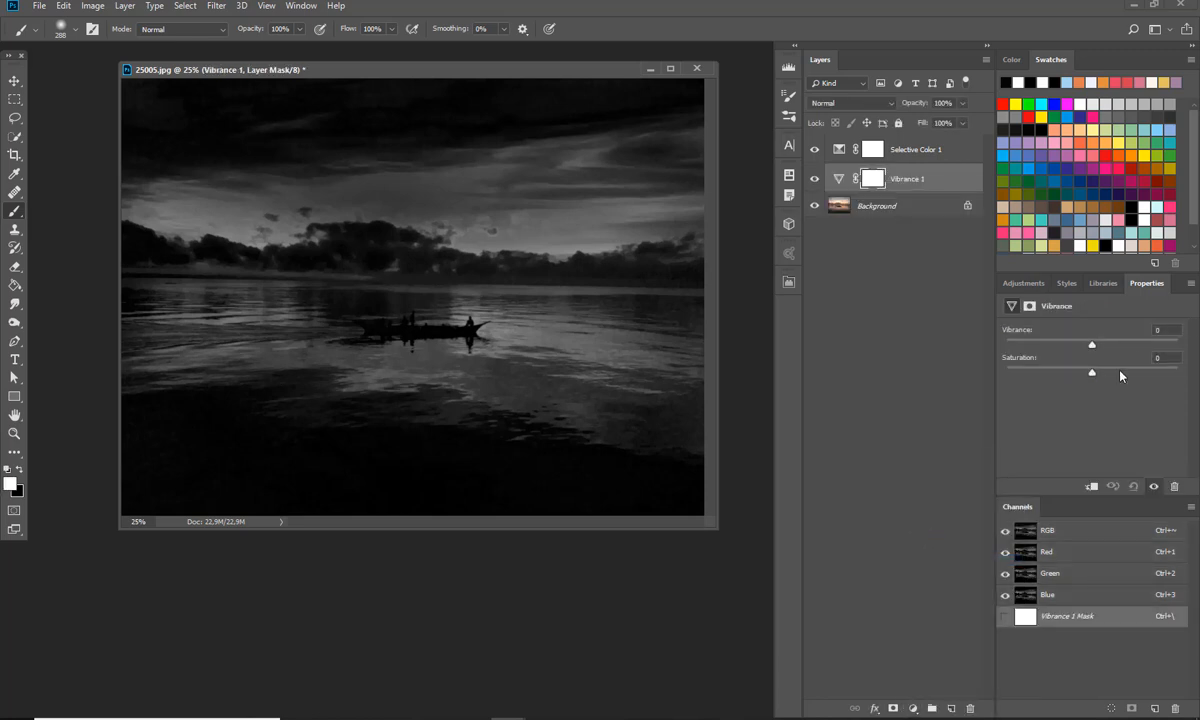
left_click_drag(1092, 348, 1119, 347)
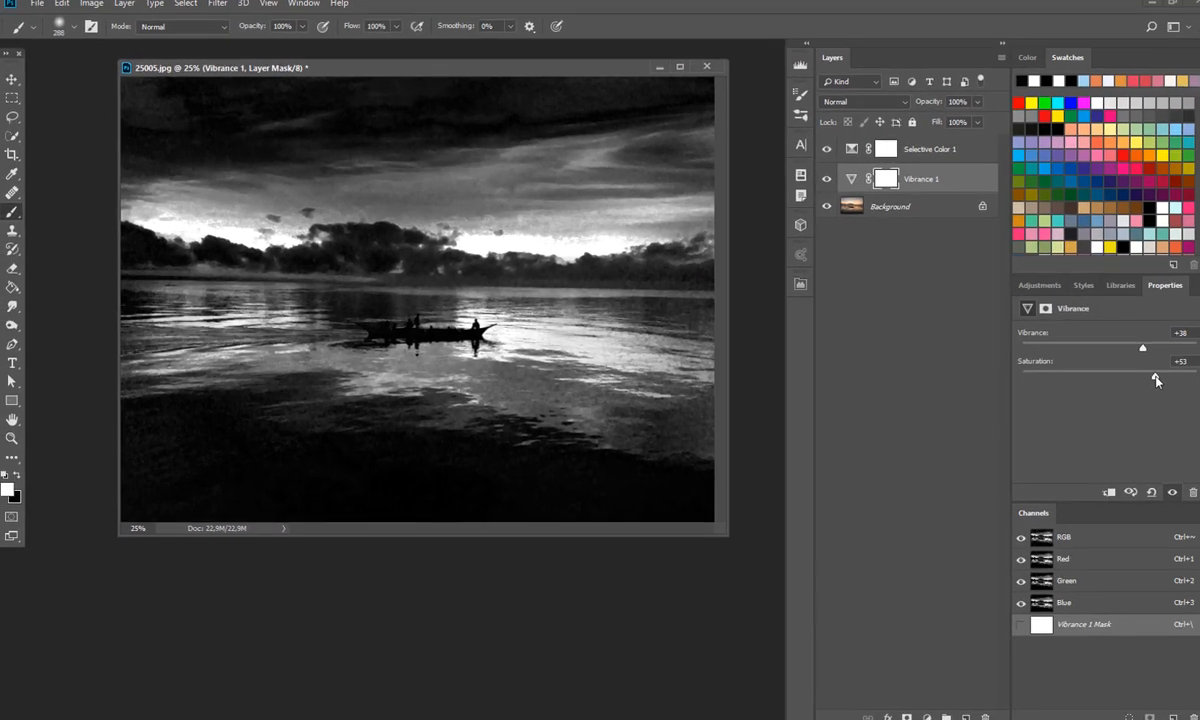
left_click_drag(1134, 375, 1116, 376)
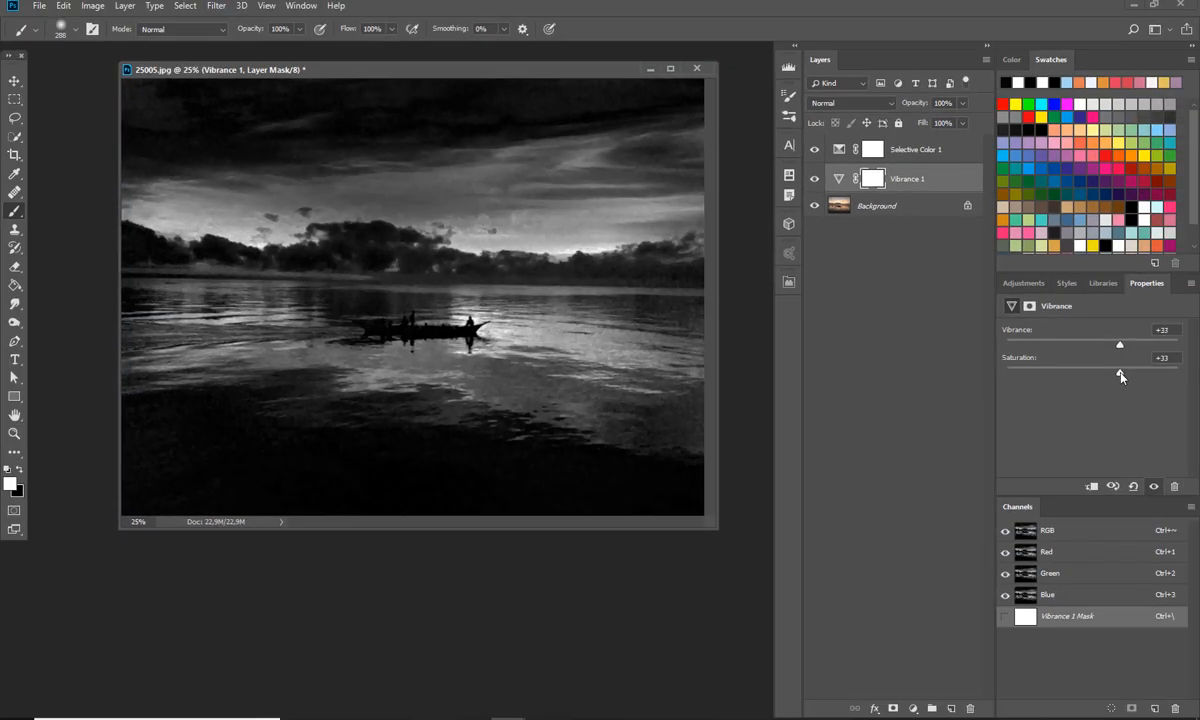
left_click_drag(1127, 375, 1129, 375)
Hide the Selective Color layer and toggle the Vibrance layer's visibility to compare the boat photo before and after.
left_click(814, 149)
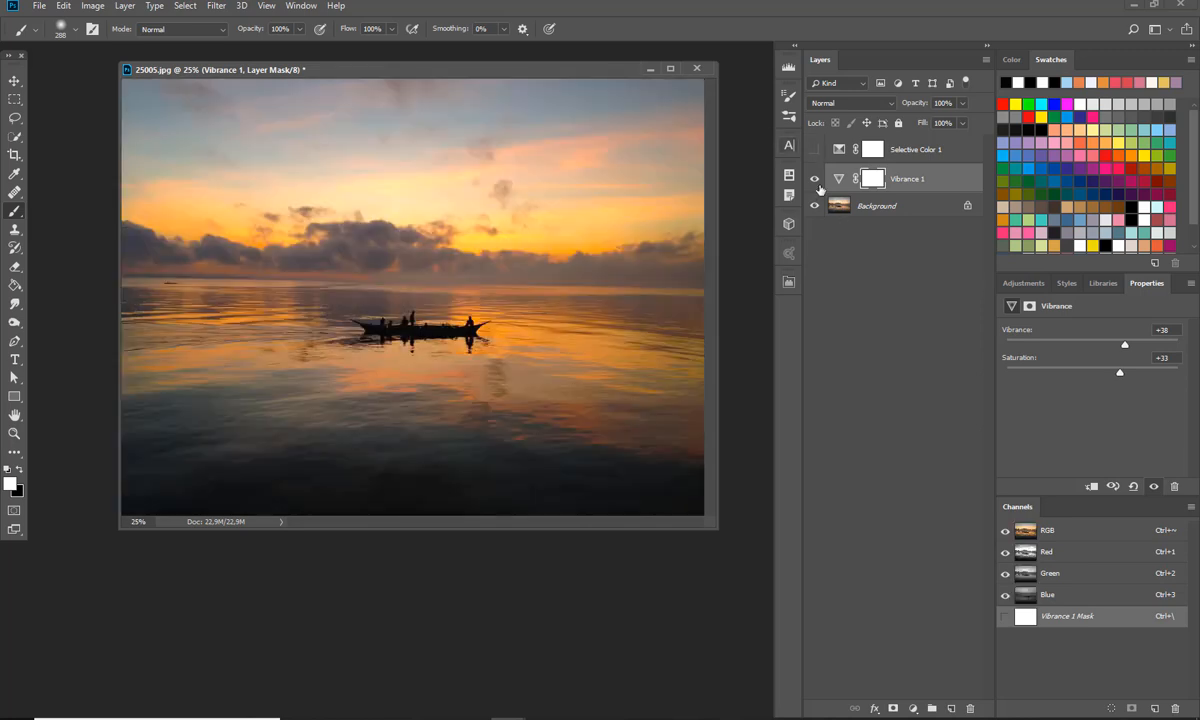
left_click(814, 178)
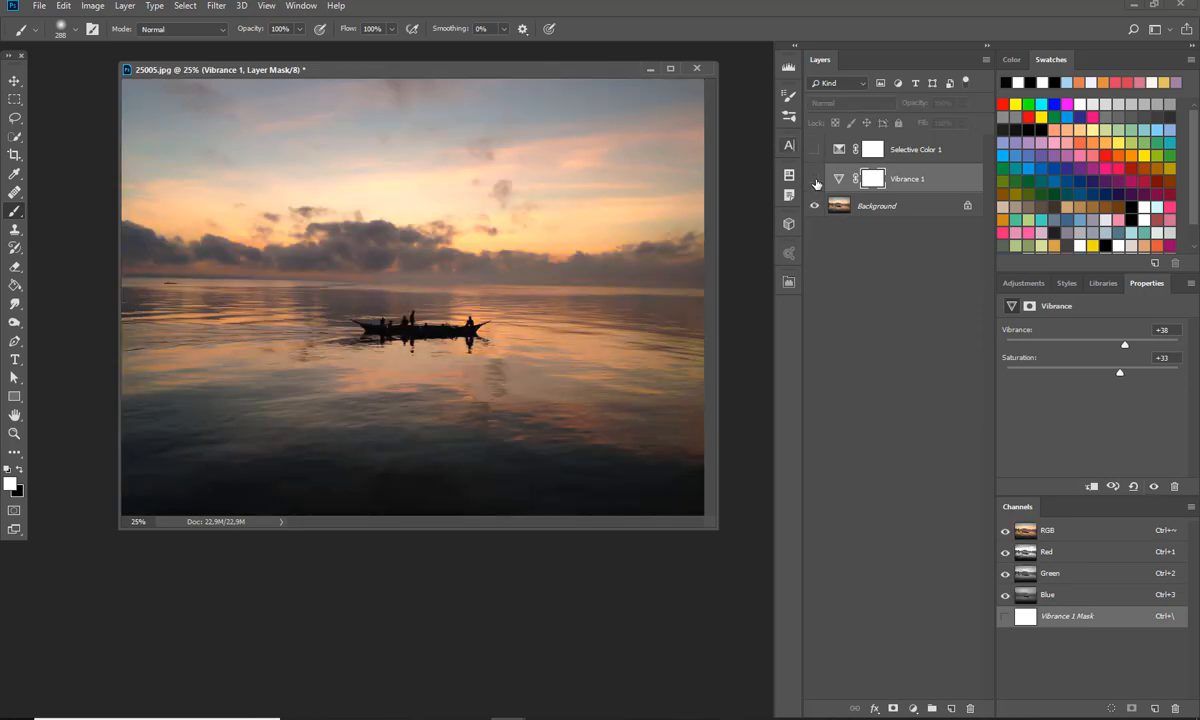
left_click(814, 179)
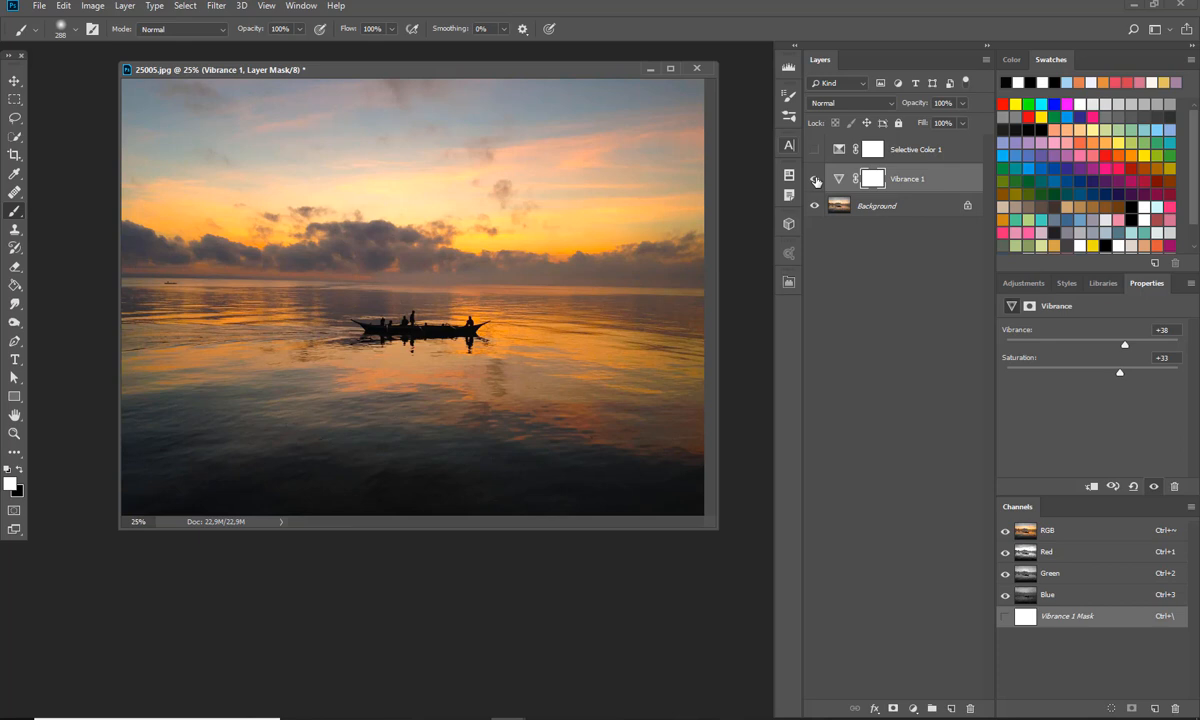
left_click(815, 179)
left_click(815, 179)
left_click(815, 179)
left_click(815, 179)
Minimize the boat photo and bring up the portrait pexels-photo-1.jpg of the woman resting her head on her hand.
left_click(649, 69)
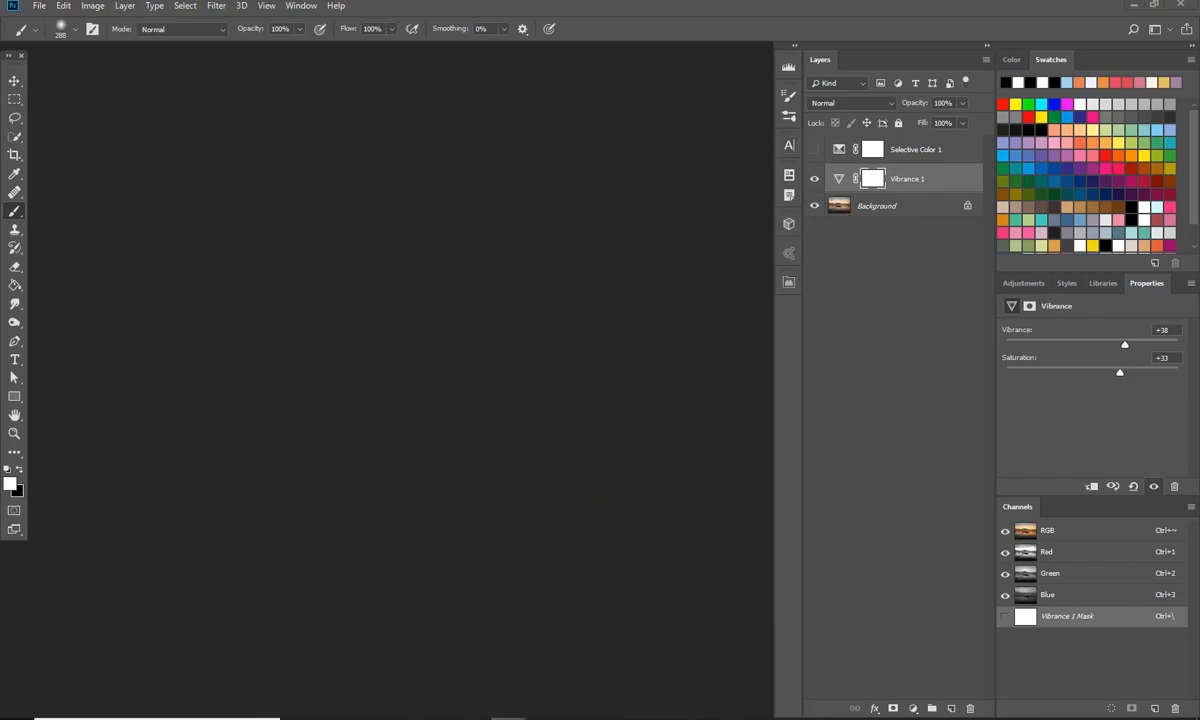
mouse_move(476, 714)
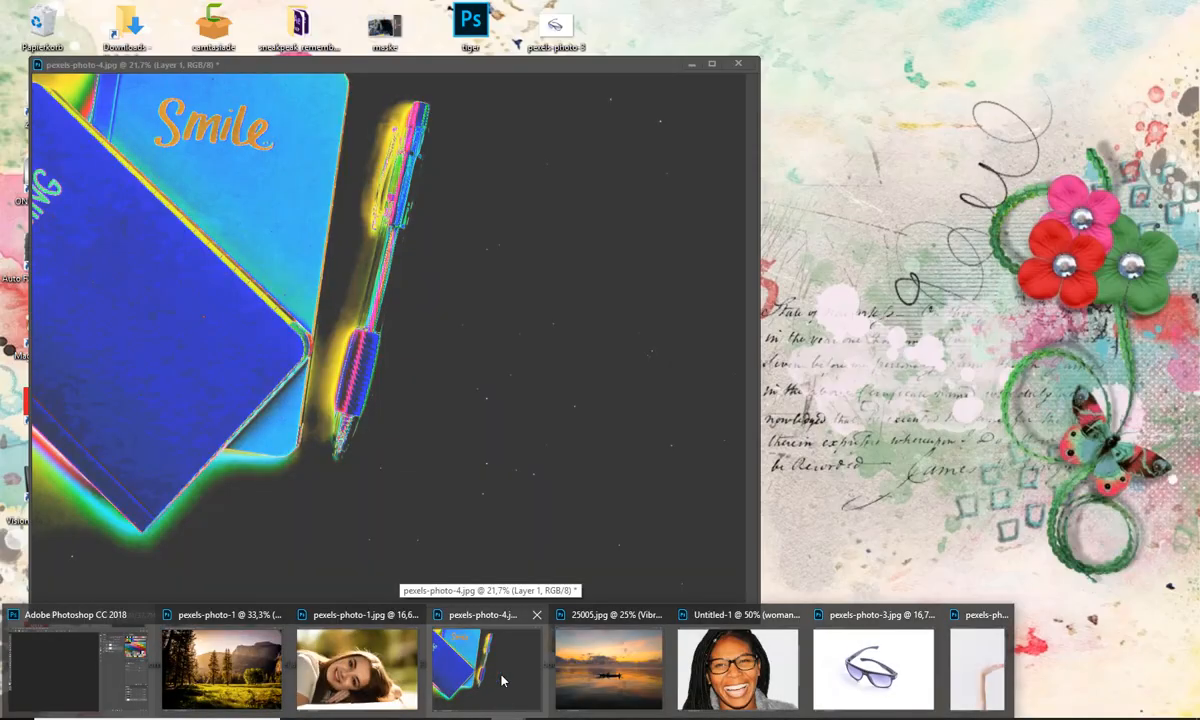
mouse_move(597, 658)
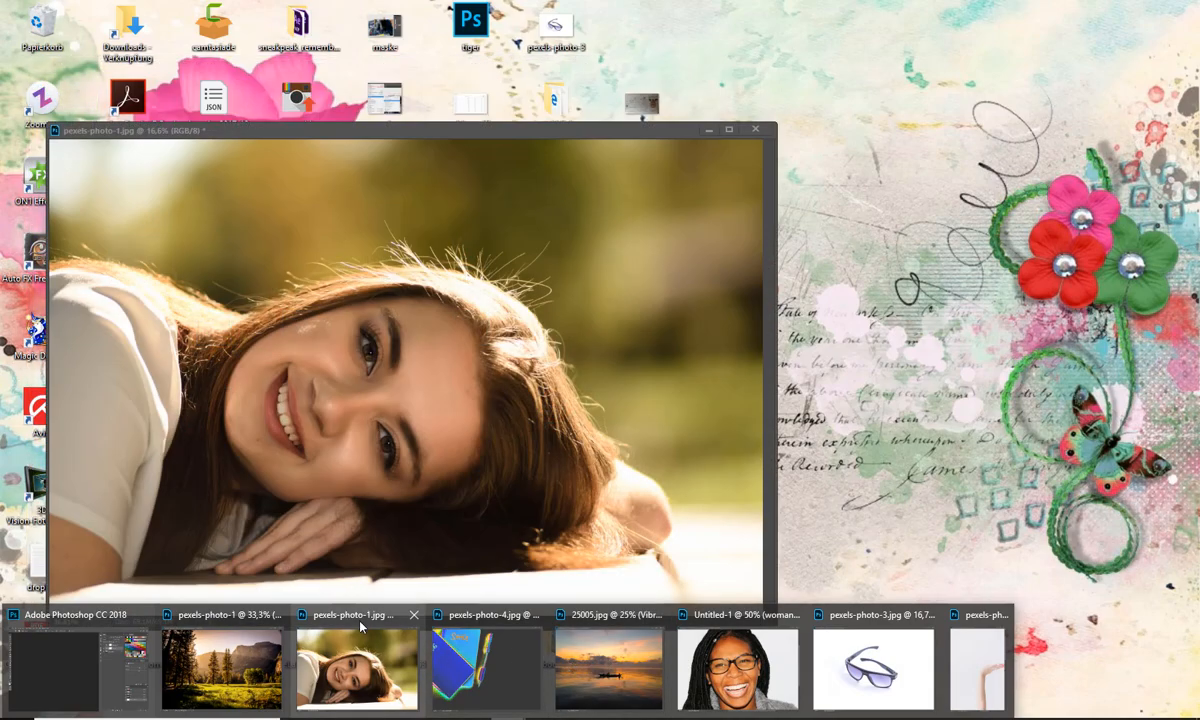
left_click(357, 665)
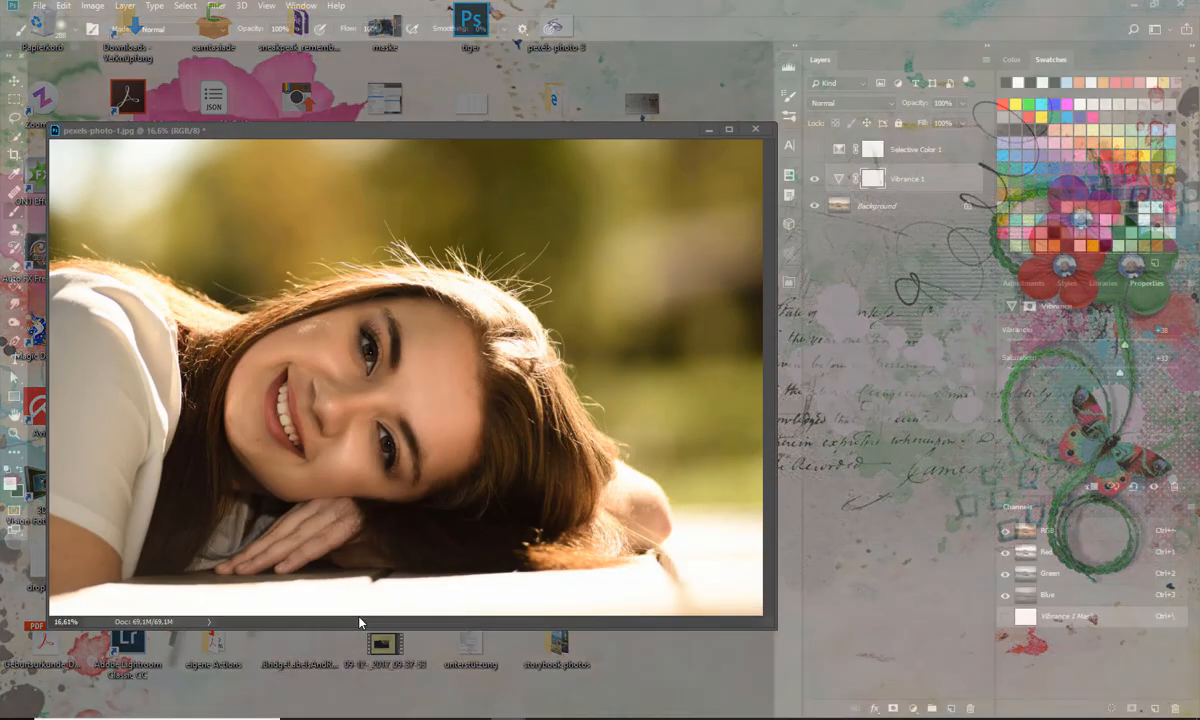
left_click_drag(376, 134, 365, 75)
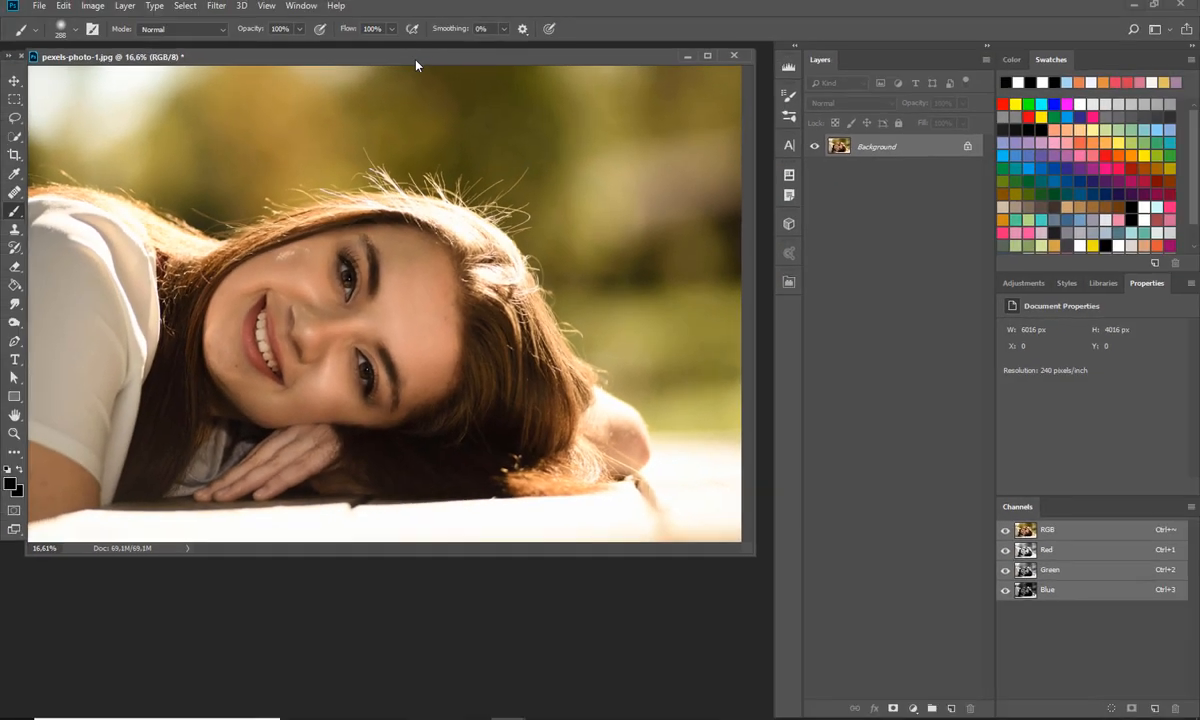
left_click_drag(416, 61, 425, 63)
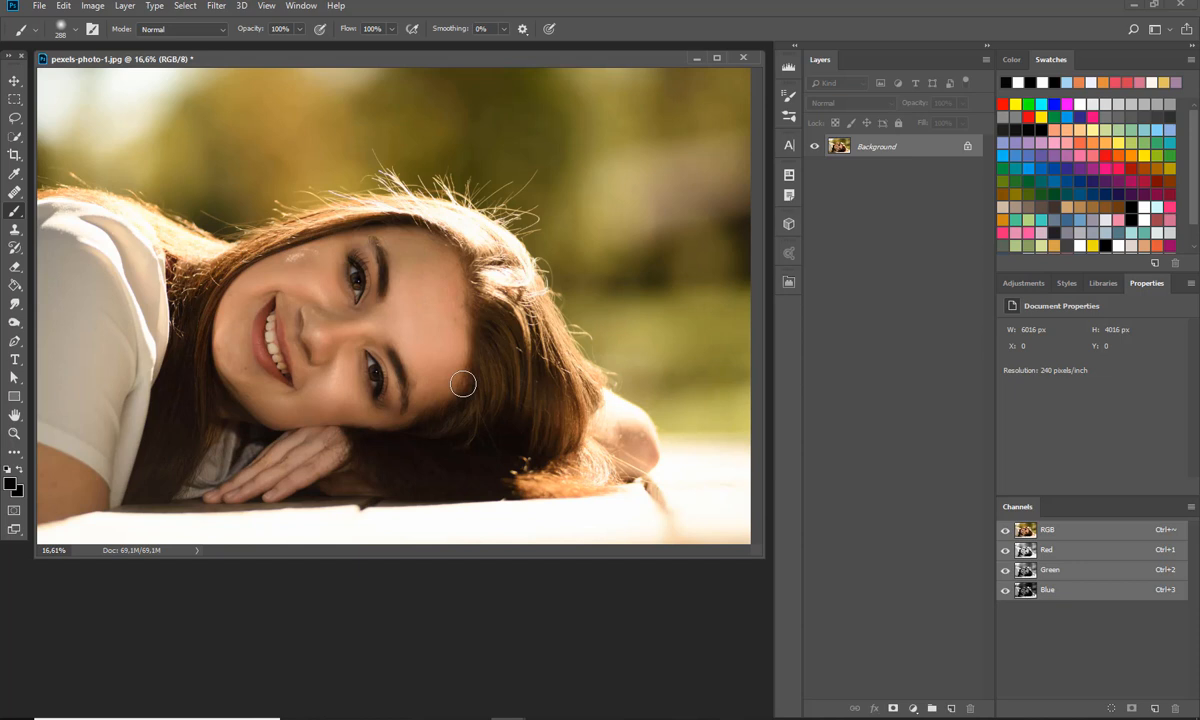
left_click(892, 708)
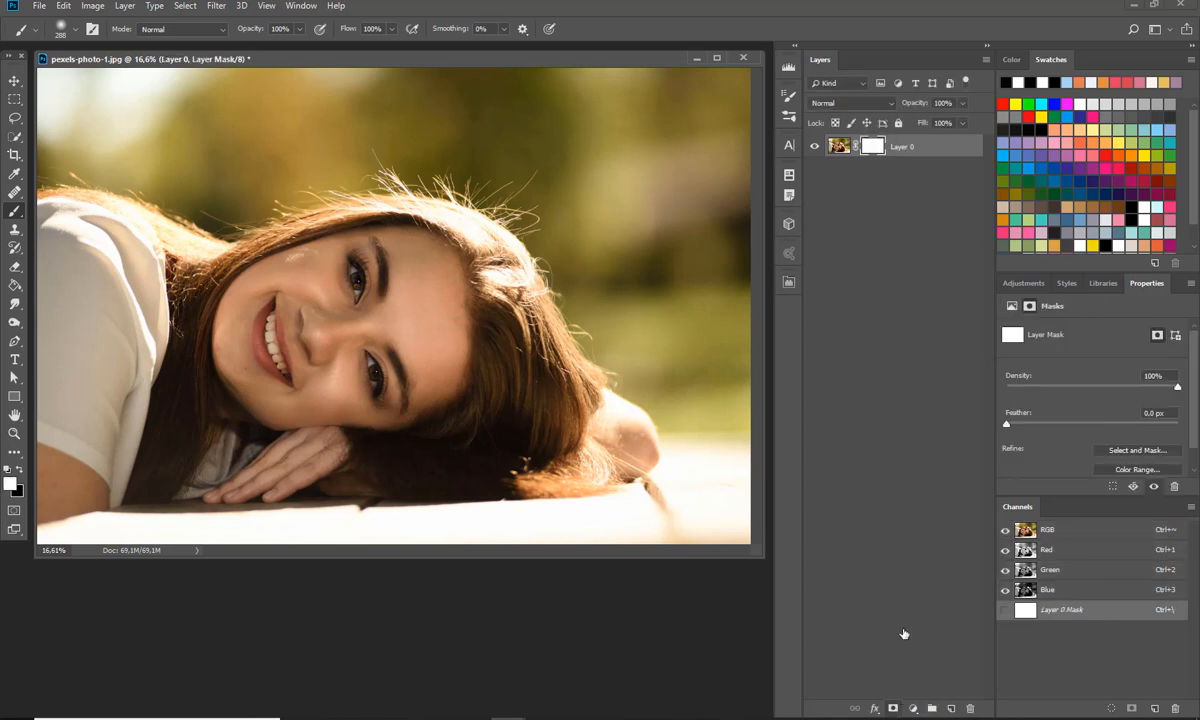
left_click_drag(815, 146, 973, 716)
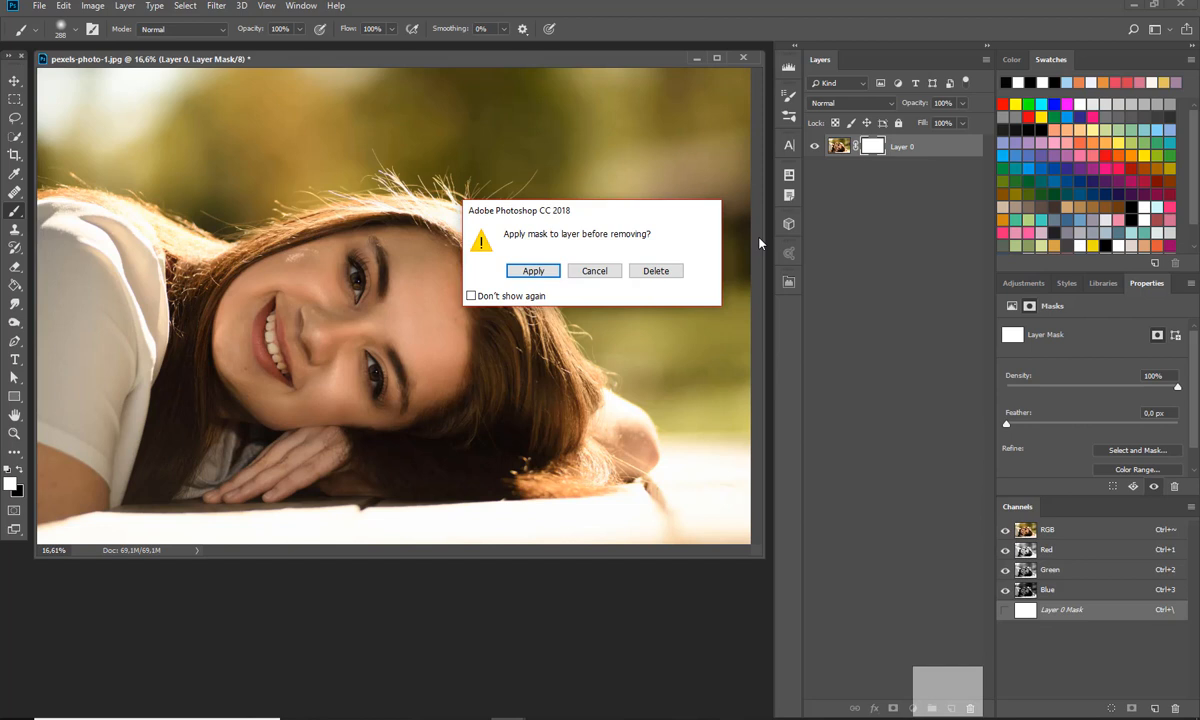
left_click(638, 271)
Add a Solid Color fill layer in grey #808080 above the portrait and set its blend mode to Luminosity.
left_click(912, 708)
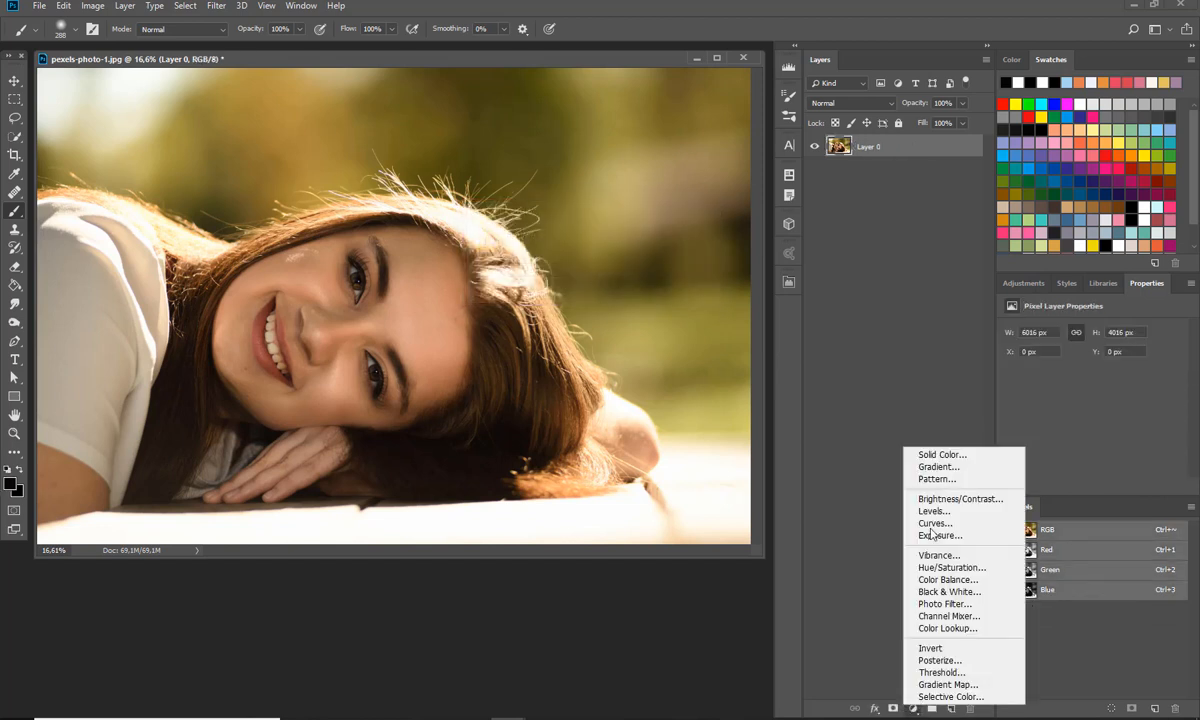
left_click(930, 460)
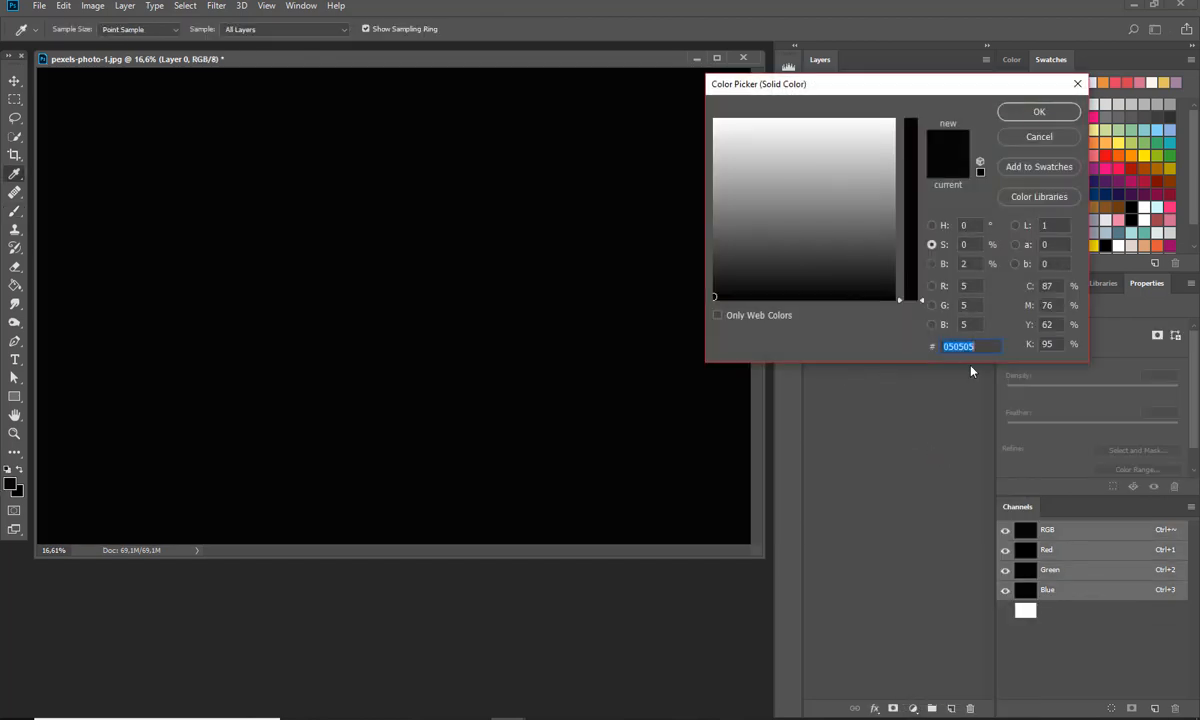
type("008080")
type("80")
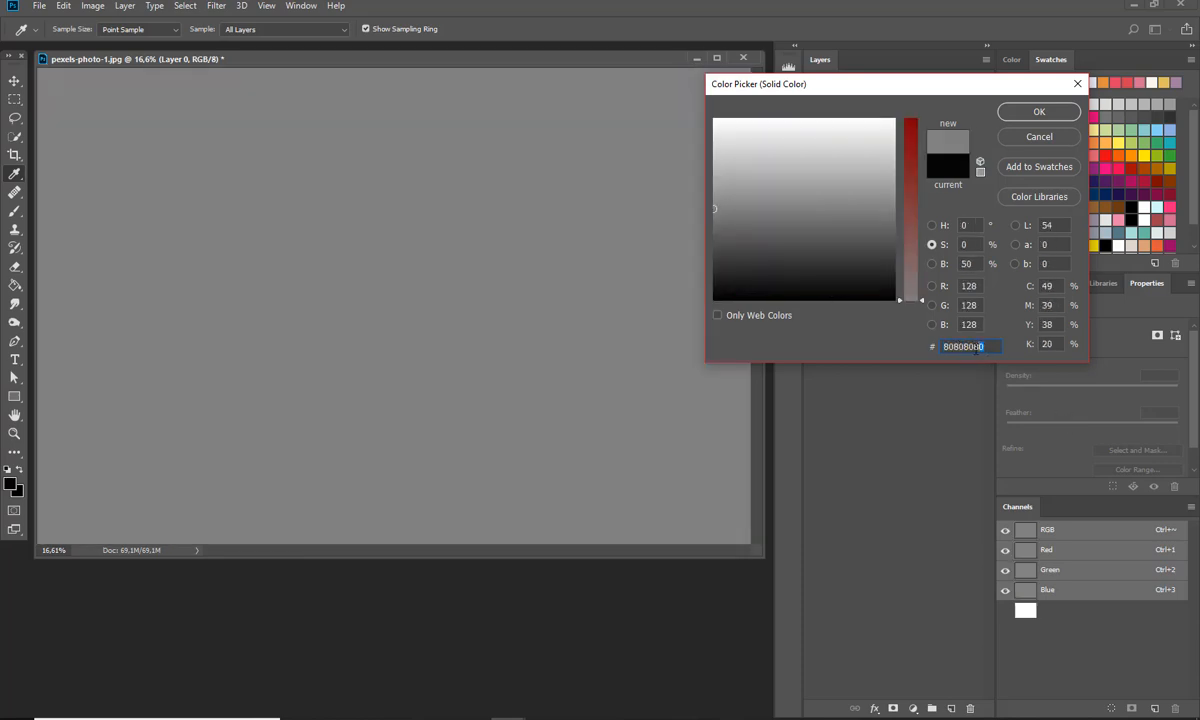
left_click(984, 348)
left_click(1011, 117)
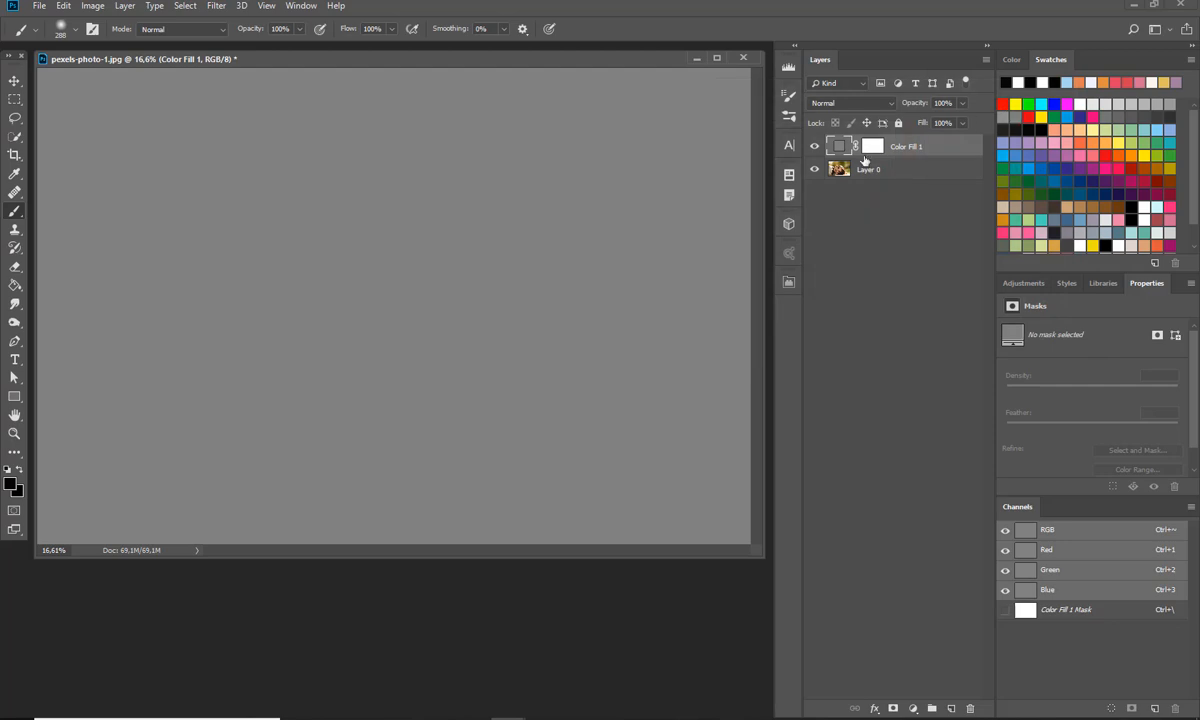
left_click(824, 103)
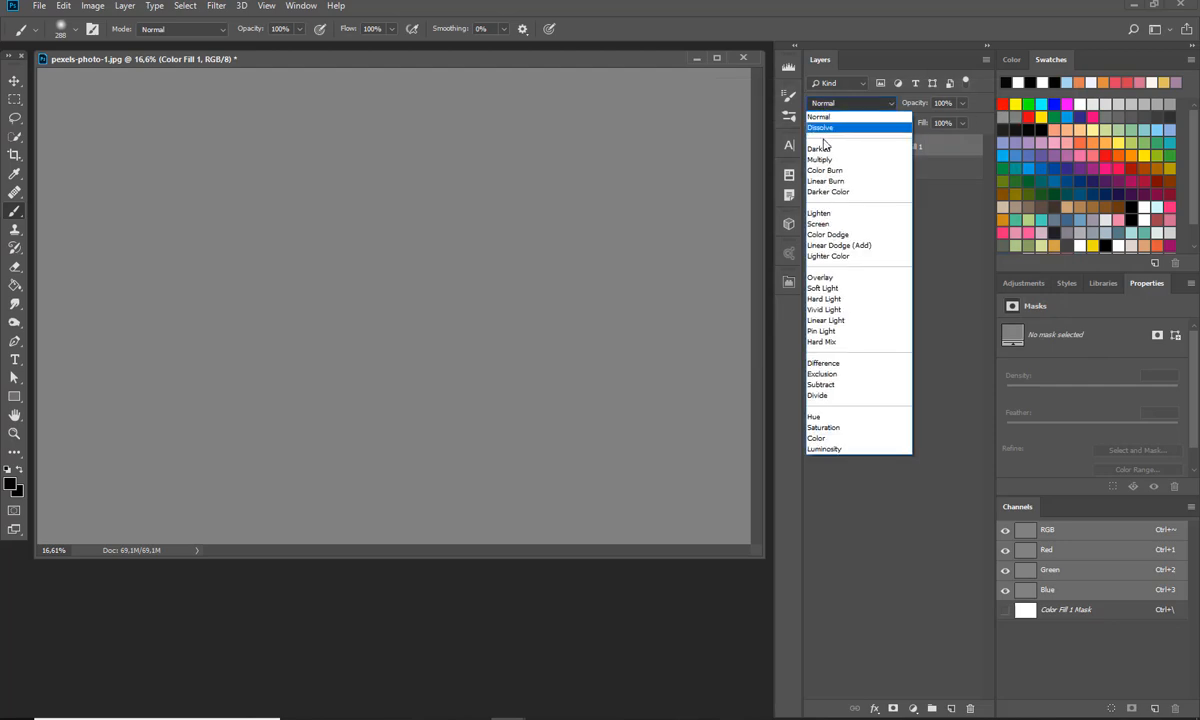
left_click(836, 449)
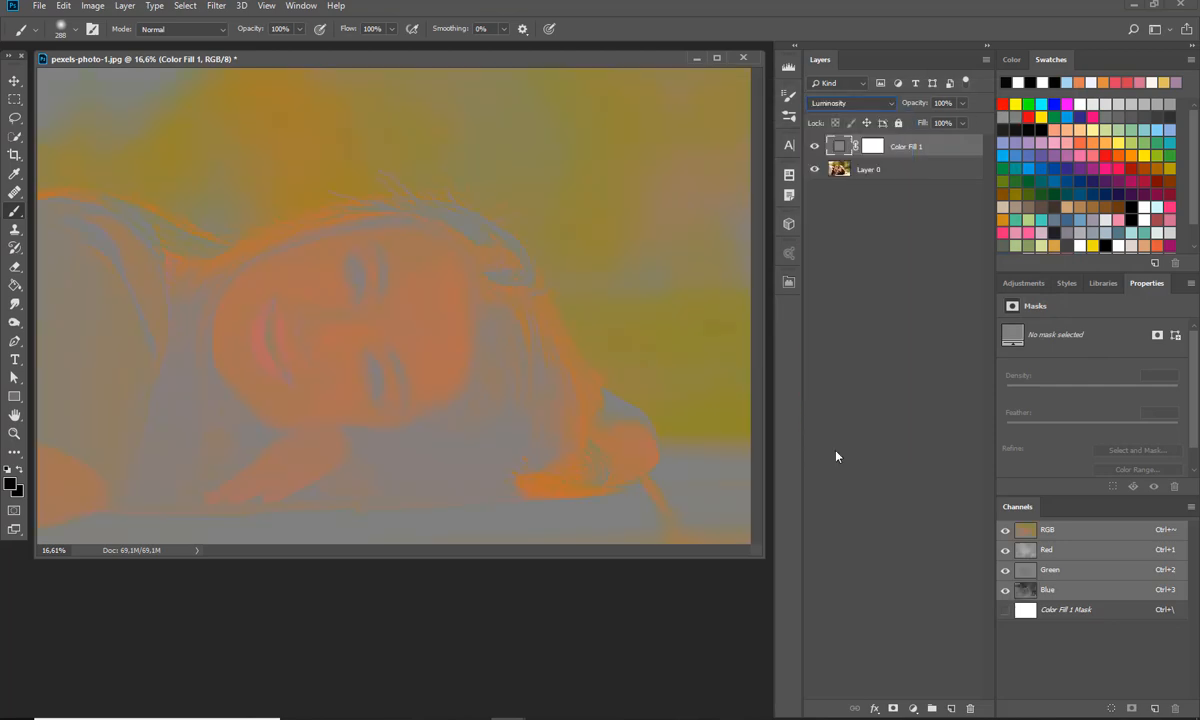
Add a second Solid Color fill layer on top with saturation 50% and brightness 100%, blended in Saturation mode.
left_click(912, 708)
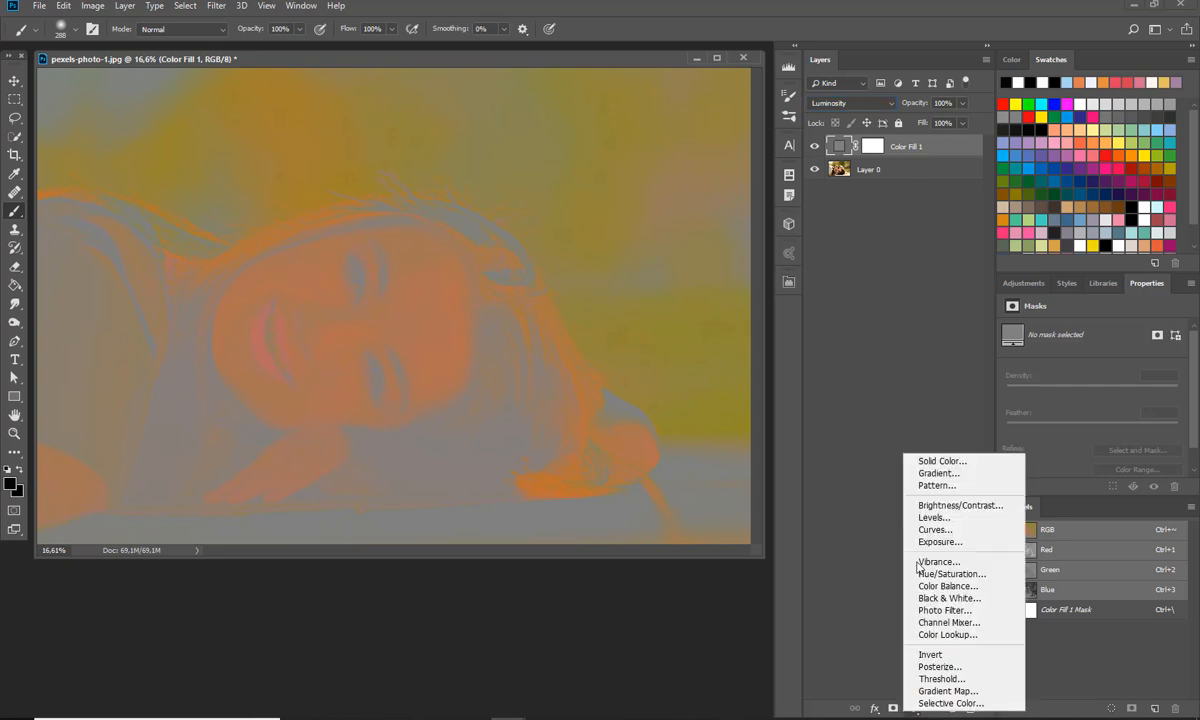
left_click(928, 461)
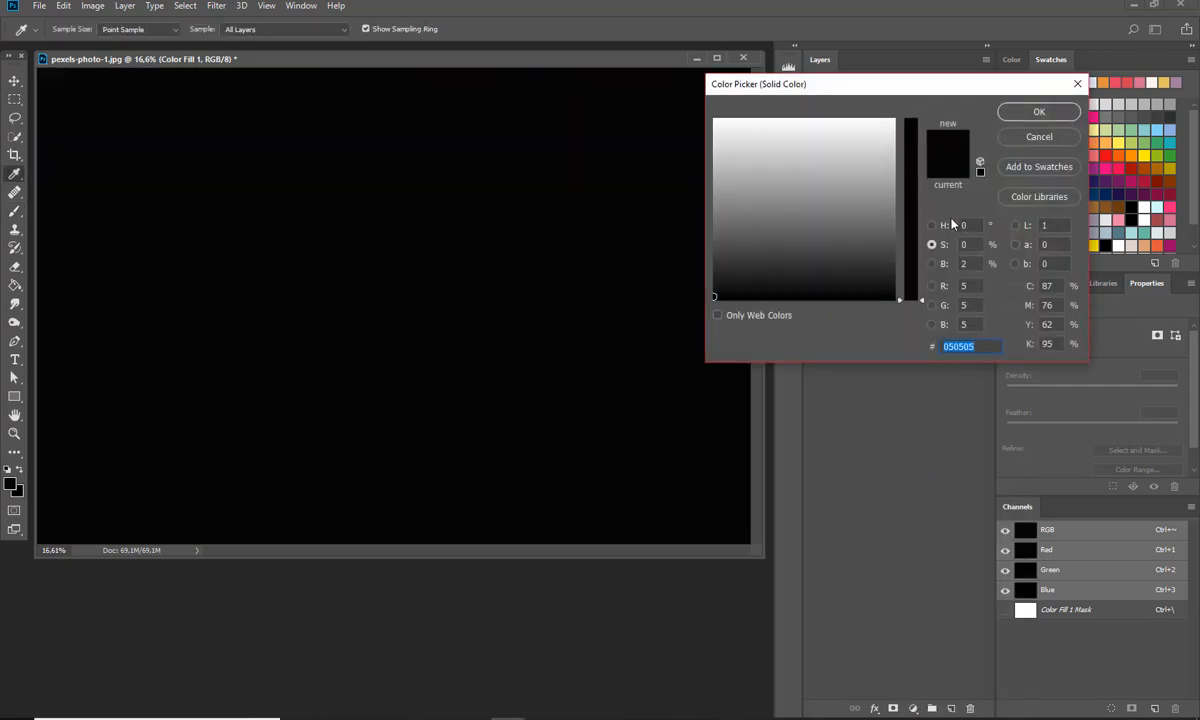
left_click(975, 245)
type("50")
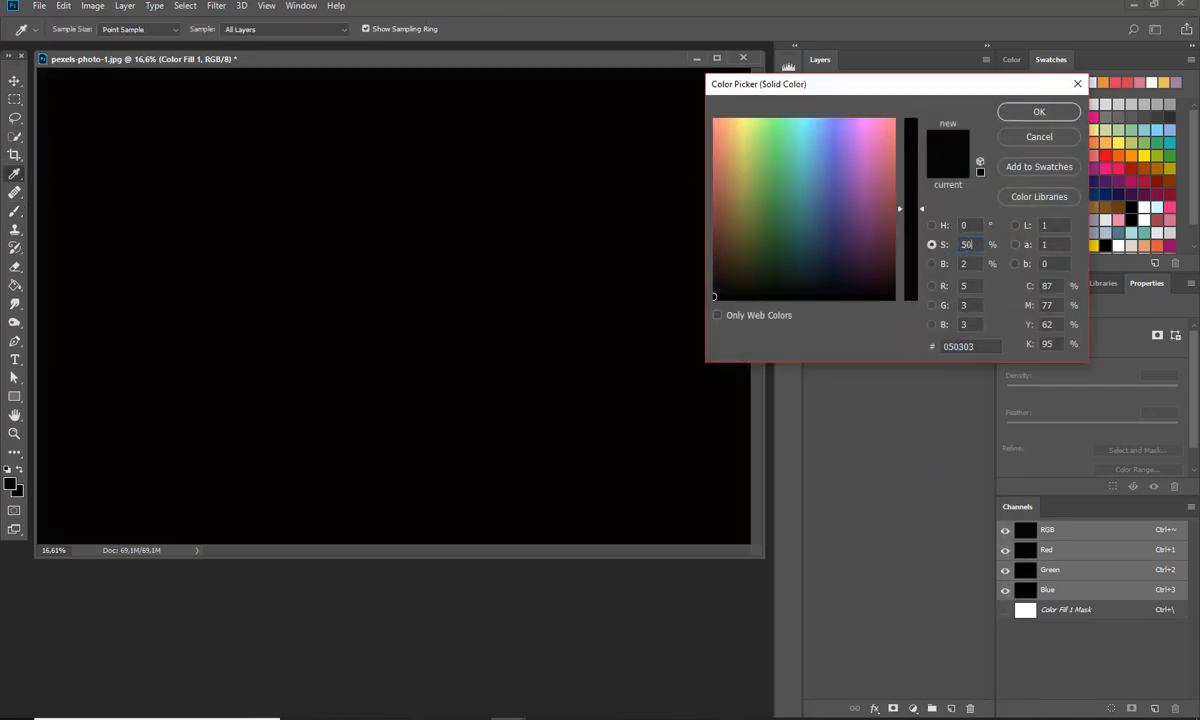
key("Tab")
type("100")
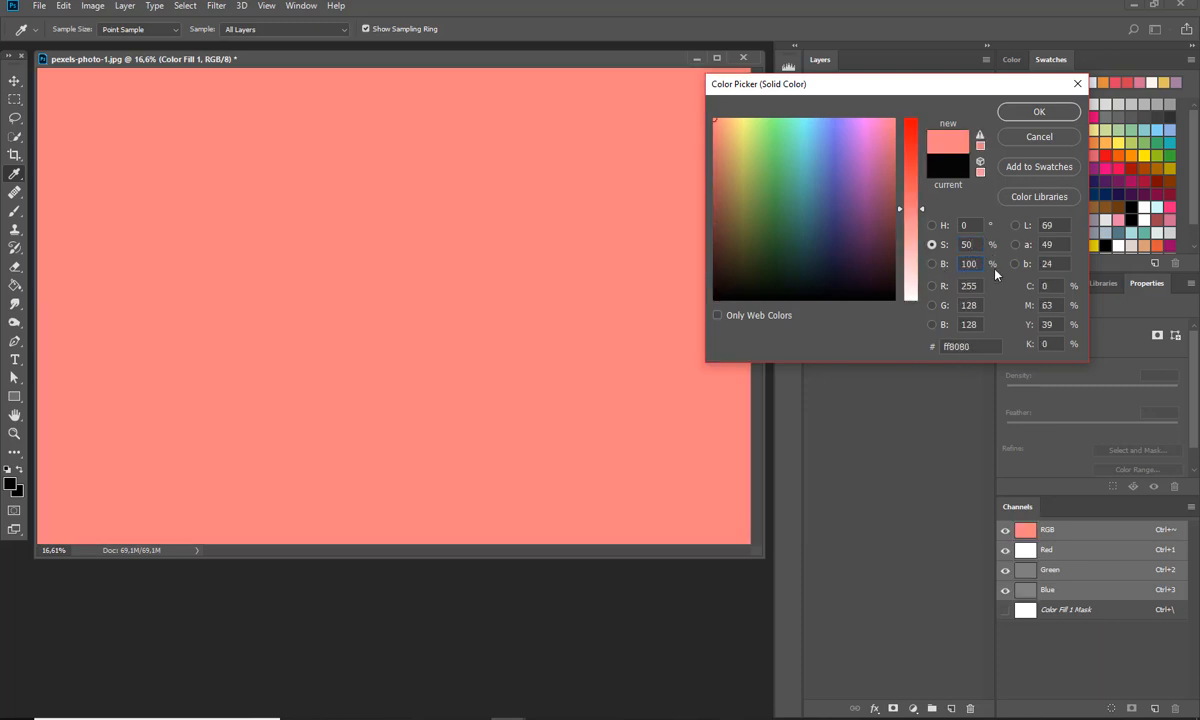
key("Return")
key("b")
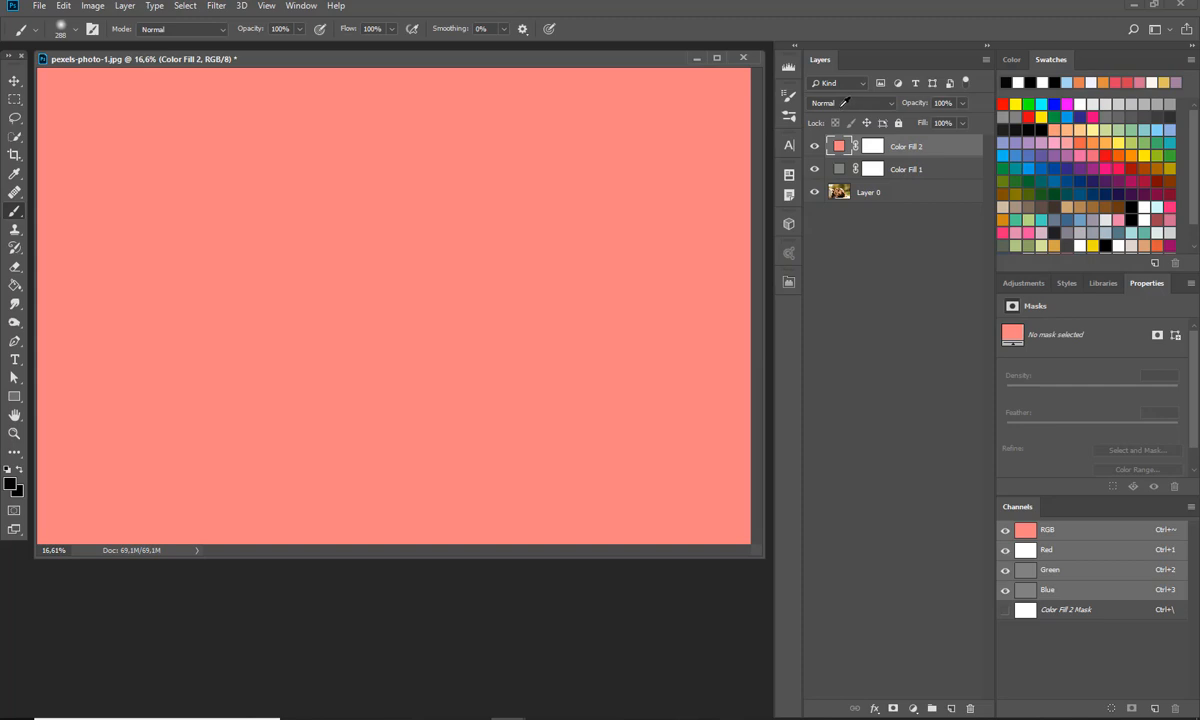
left_click(848, 103)
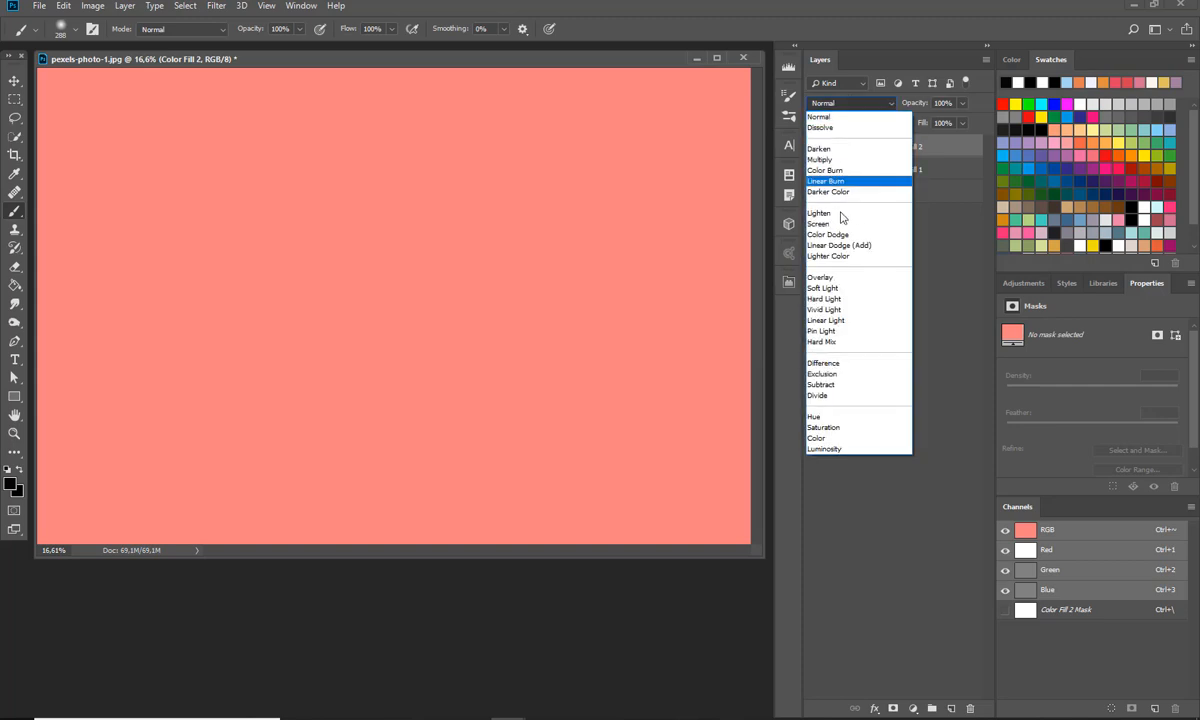
left_click(836, 427)
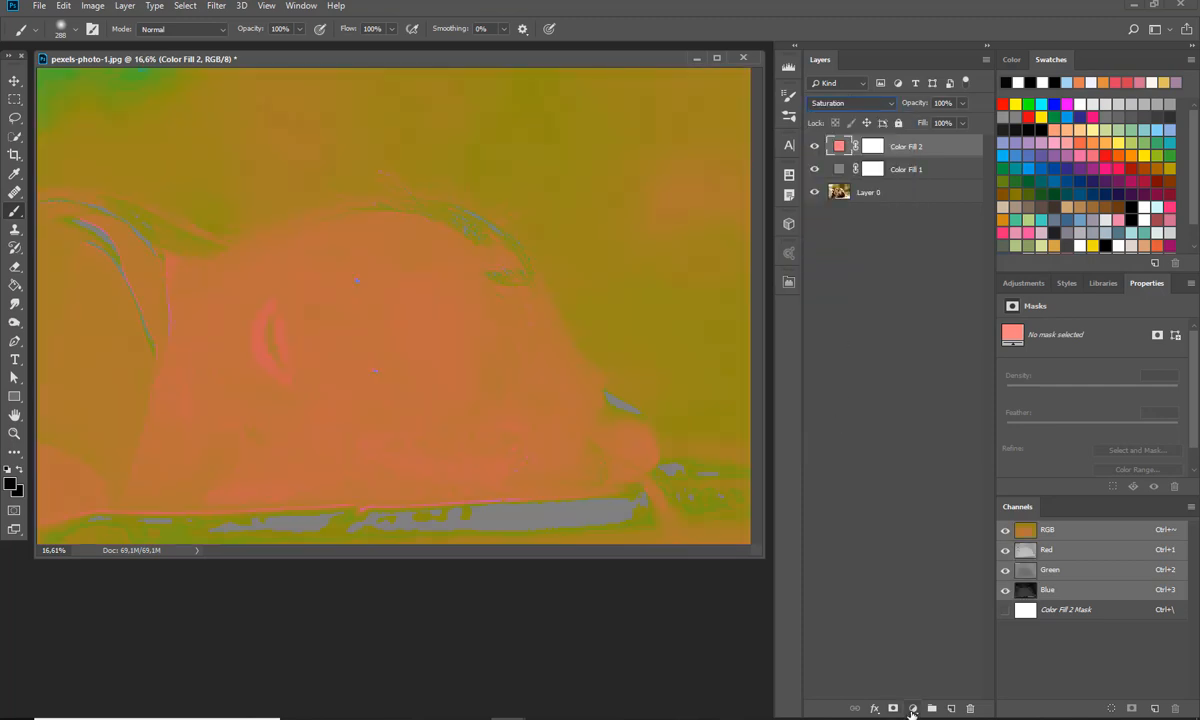
Add a Curves adjustment layer on top of the stack and apply the "zigzag" preset.
left_click(913, 708)
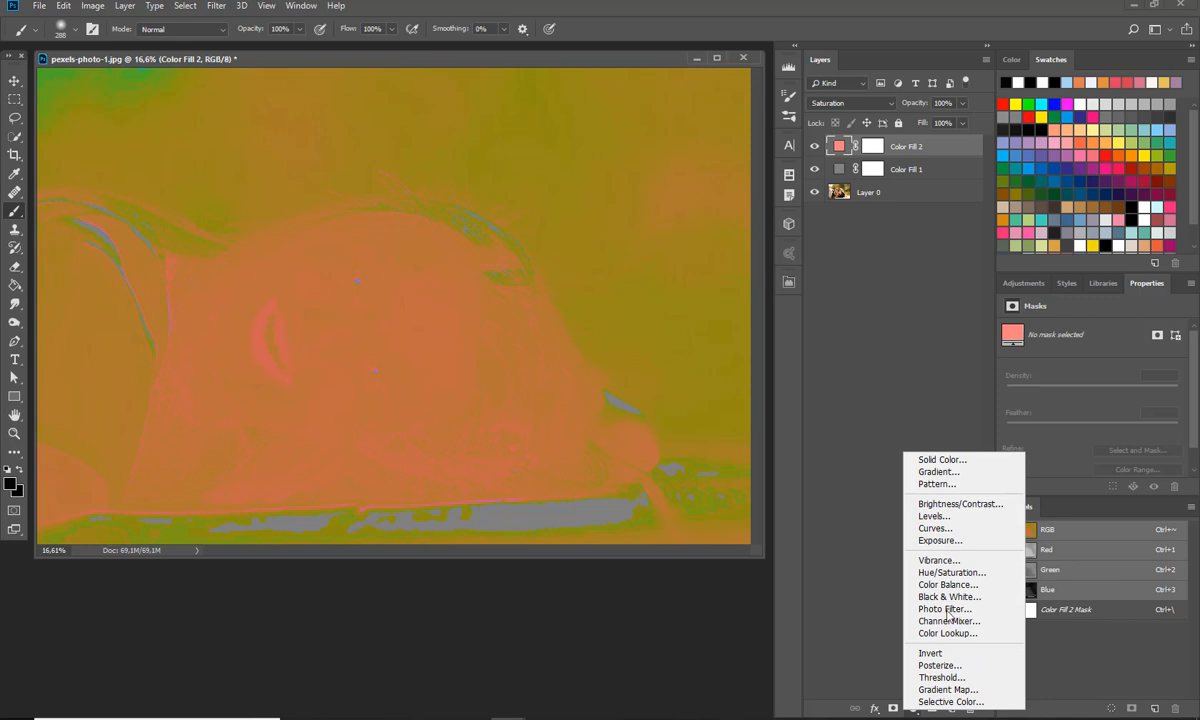
left_click(944, 528)
left_click(1041, 330)
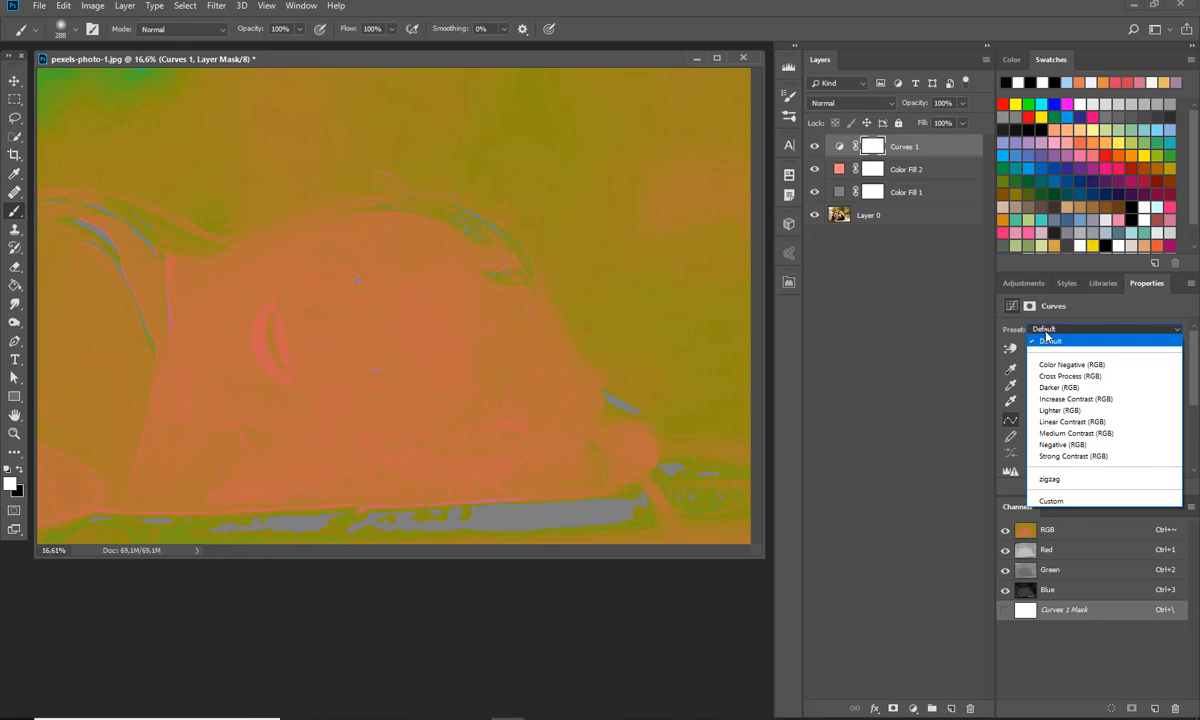
left_click(1050, 479)
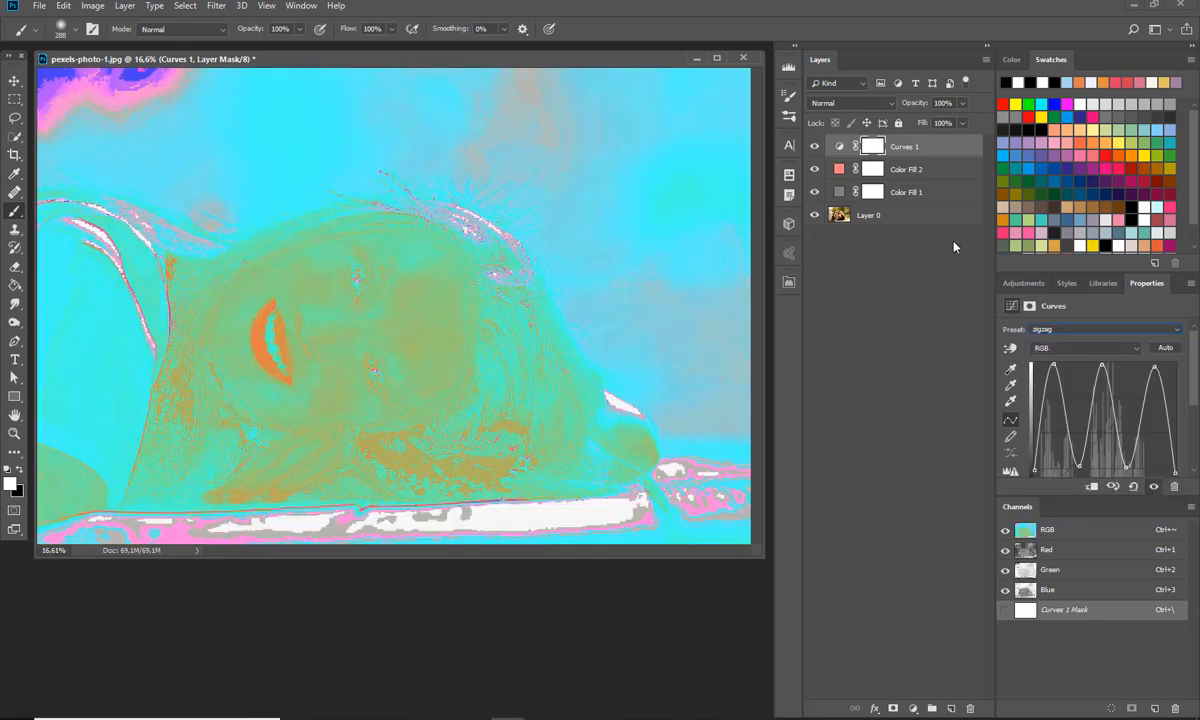
Group the Curves layer and both Solid Color fill layers, and name the group "hue".
left_click(905, 194, "shift")
left_click_drag(905, 195, 931, 709)
double_click(869, 145)
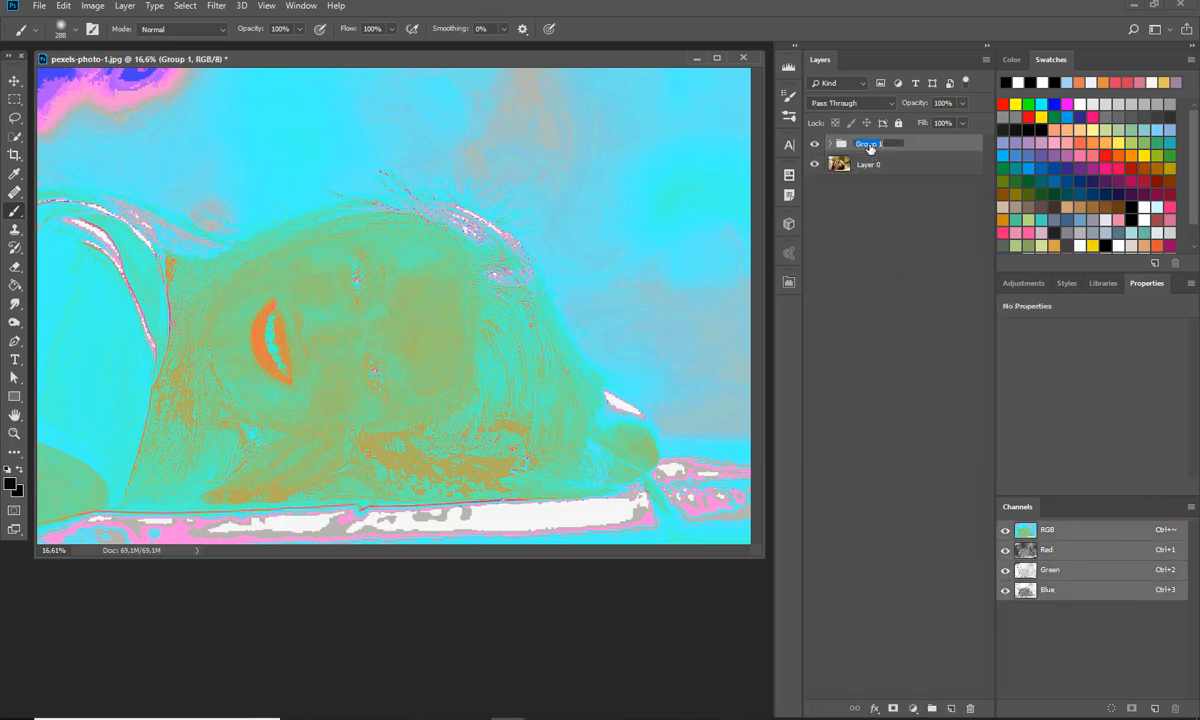
type("hue")
left_click(861, 225)
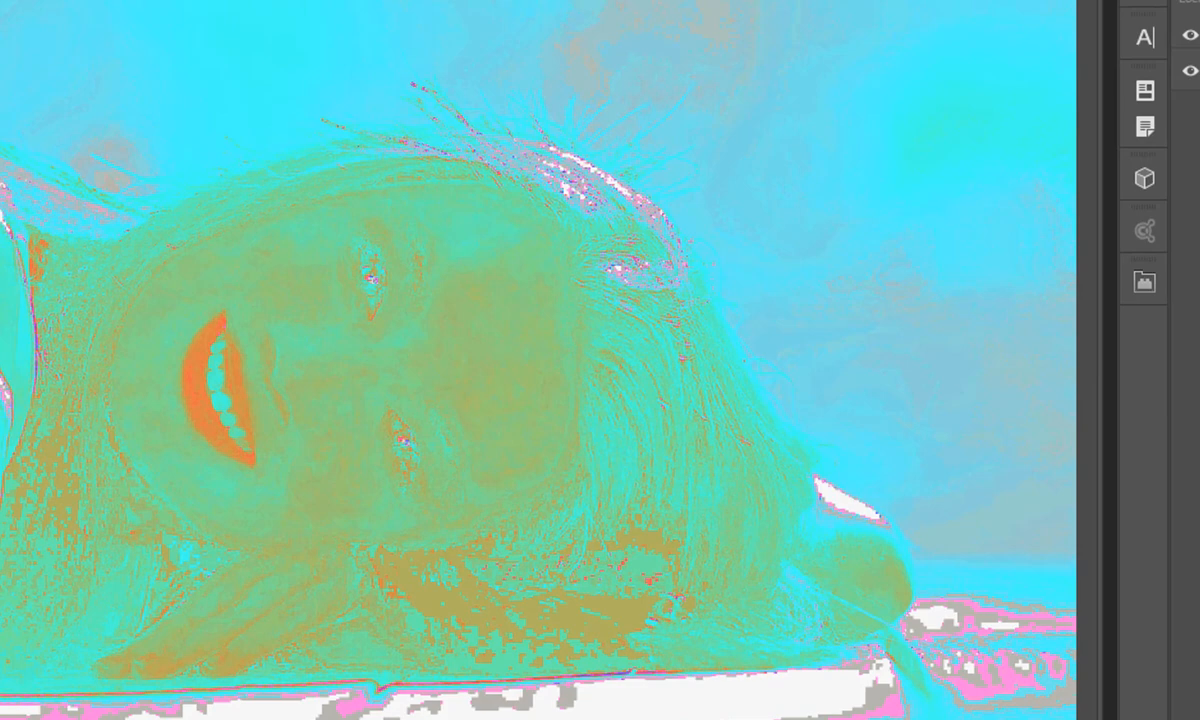
Add a Hue/Saturation layer directly above Layer 0, sample the forehead skin with its on-image adjustment tool, and hide the hue group.
key("ctrl+plus")
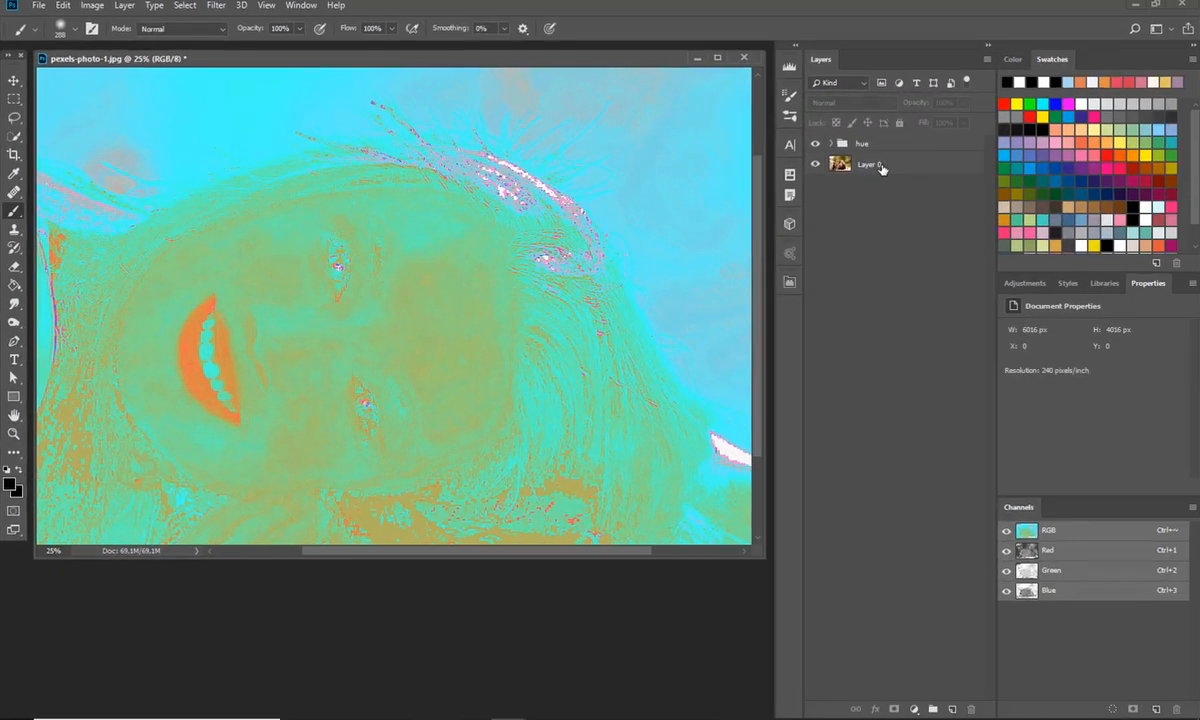
left_click(913, 708)
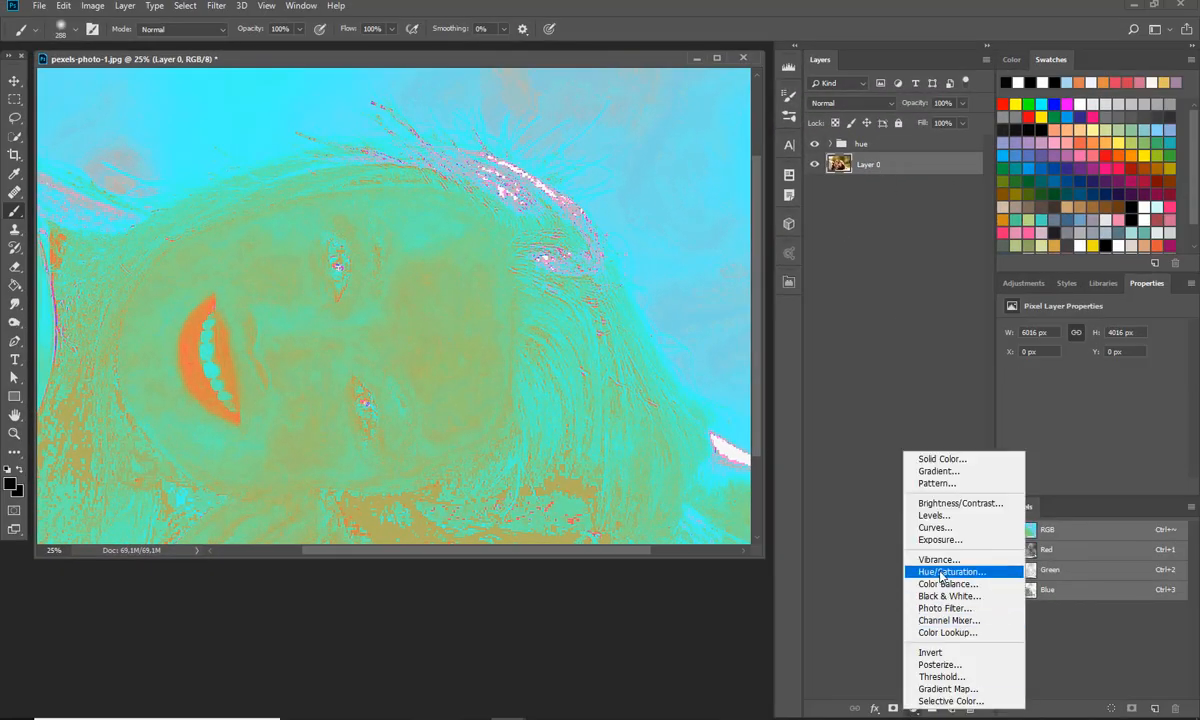
left_click(885, 566)
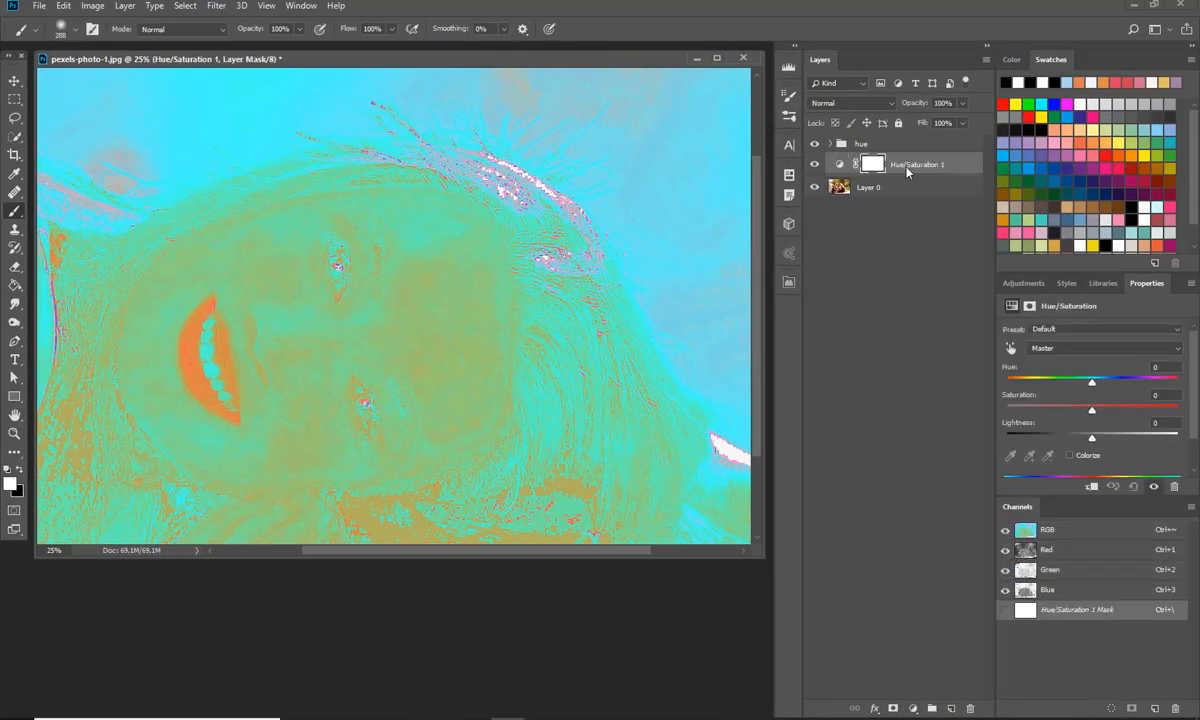
left_click(1010, 350)
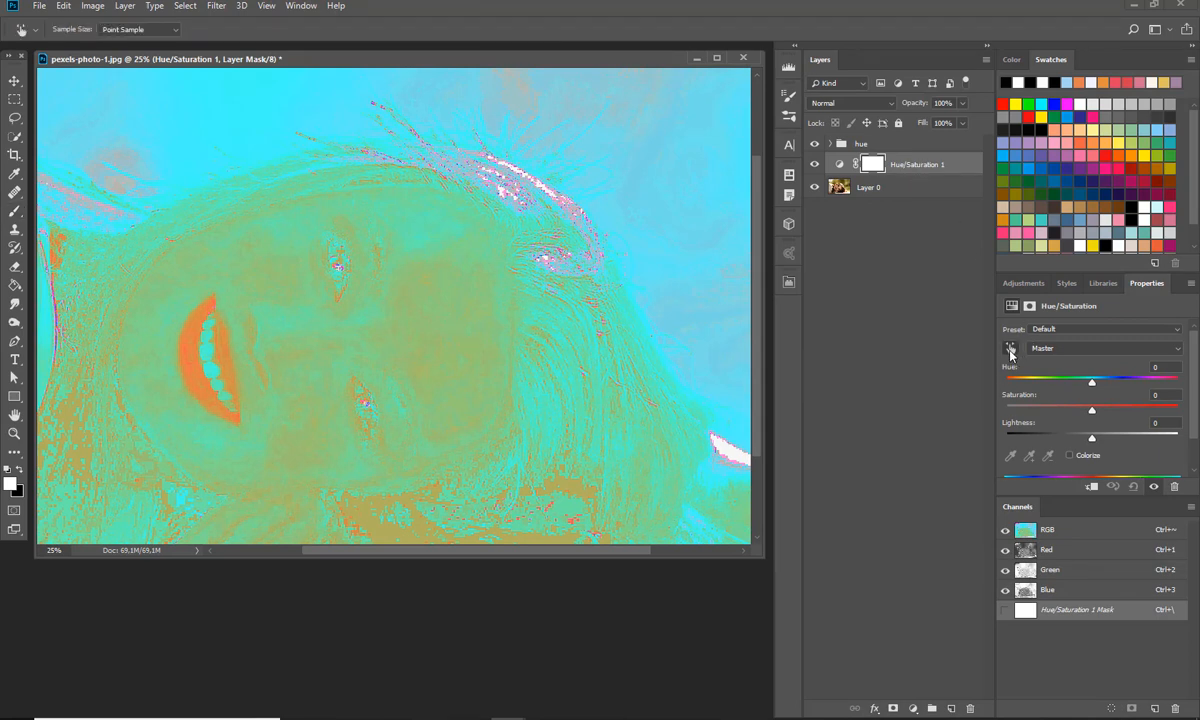
left_click(424, 229)
left_click(814, 143)
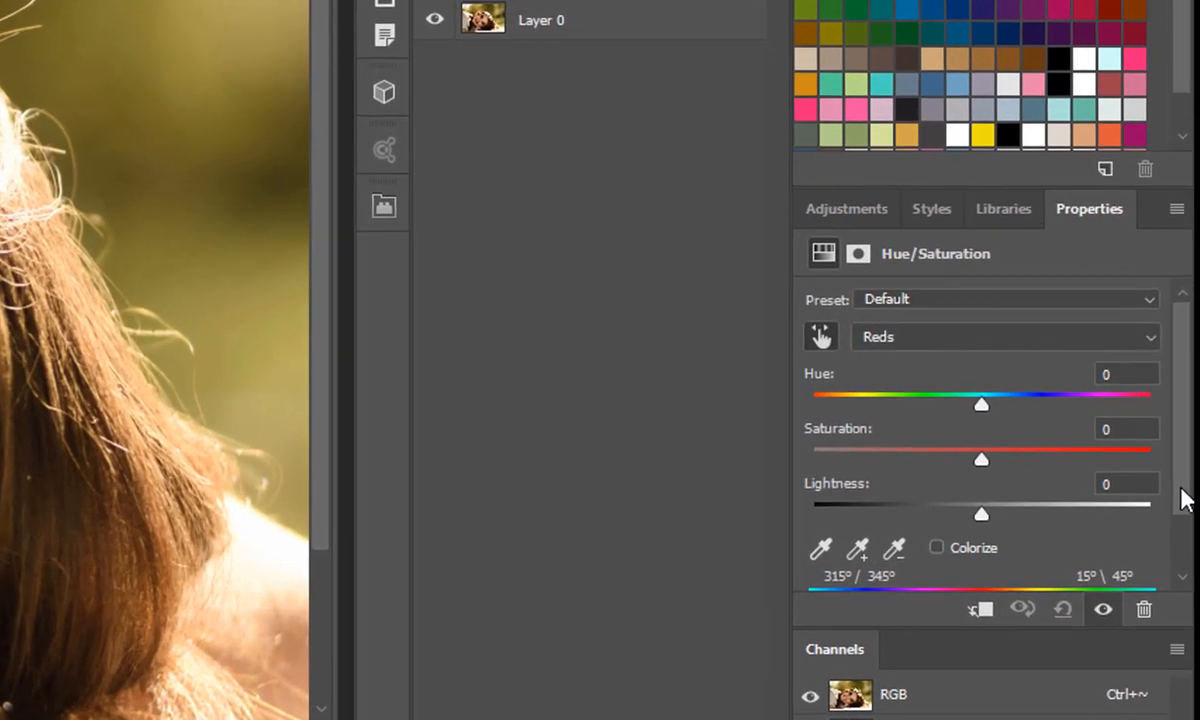
Narrow the Hue/Saturation layer's Reds range to 332°/345° and 13°\20°, and exaggerate it with Hue +180 and Saturation +41.
left_click_drag(1185, 497, 1182, 536)
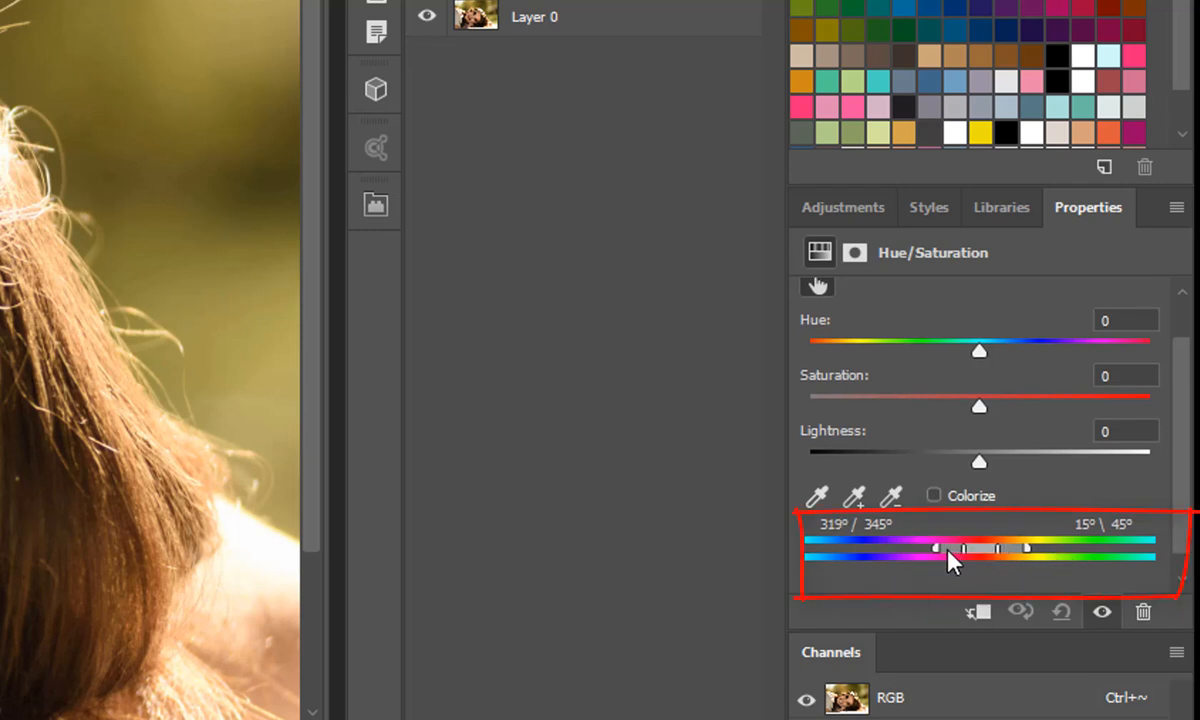
left_click_drag(947, 549, 951, 549)
left_click_drag(1028, 549, 1002, 549)
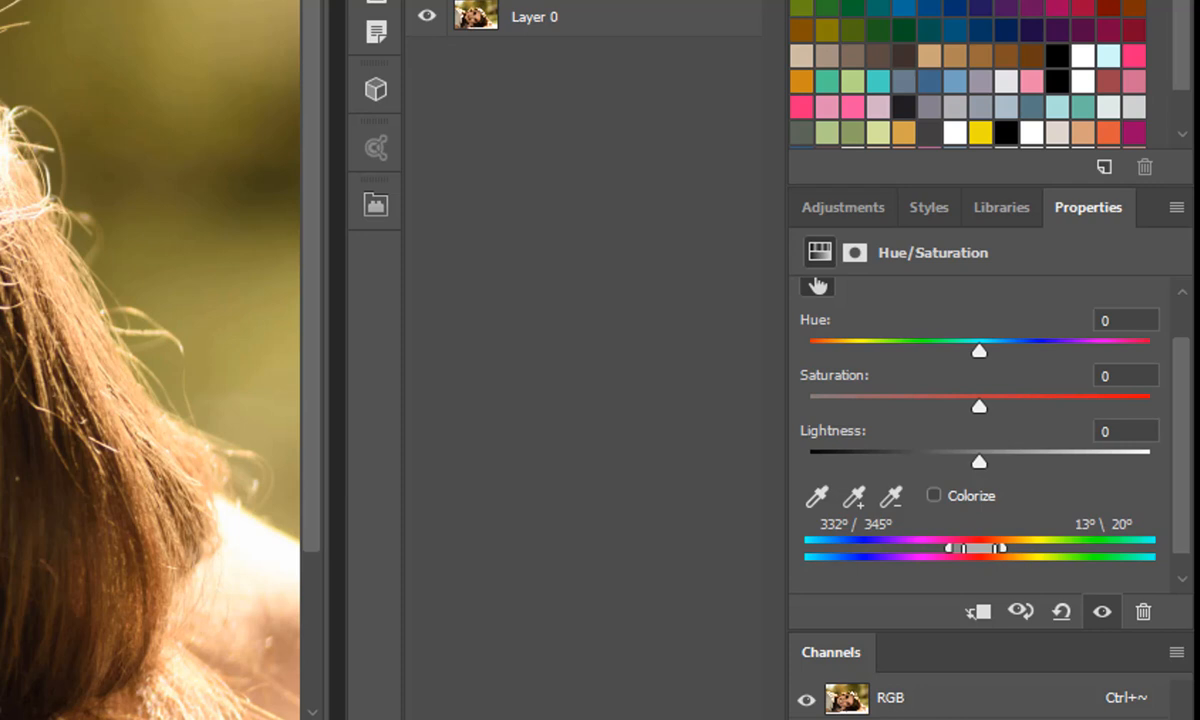
left_click_drag(984, 352, 1150, 350)
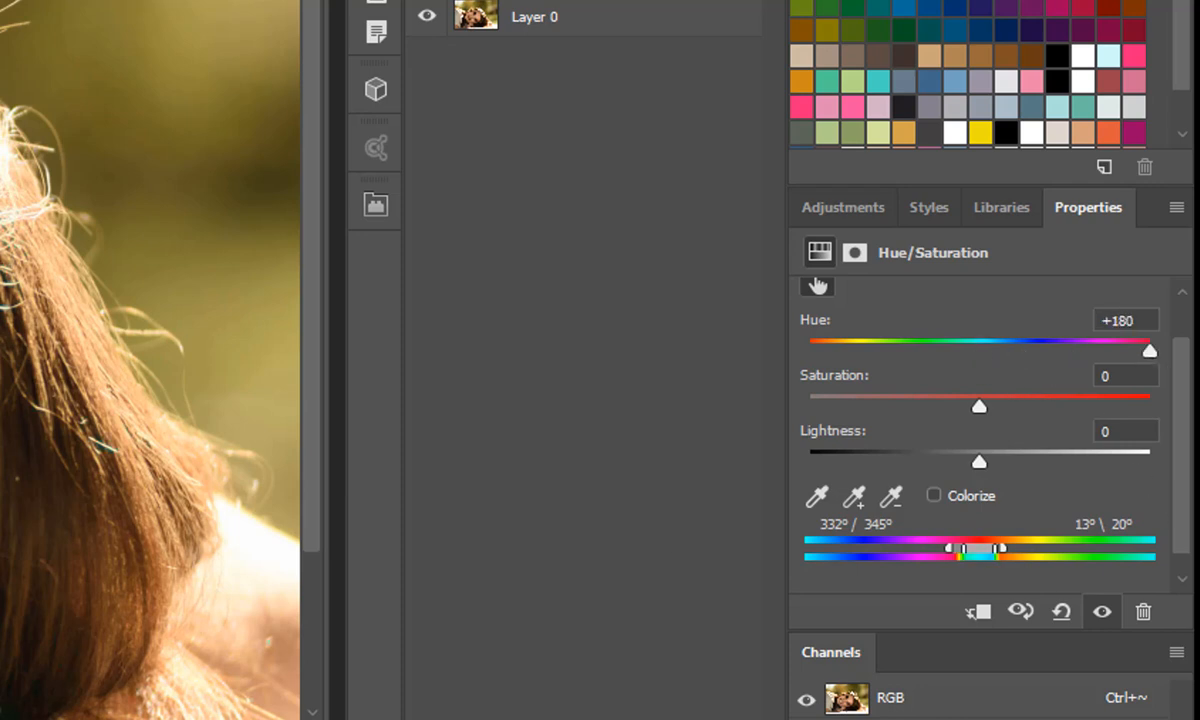
left_click_drag(984, 406, 1049, 406)
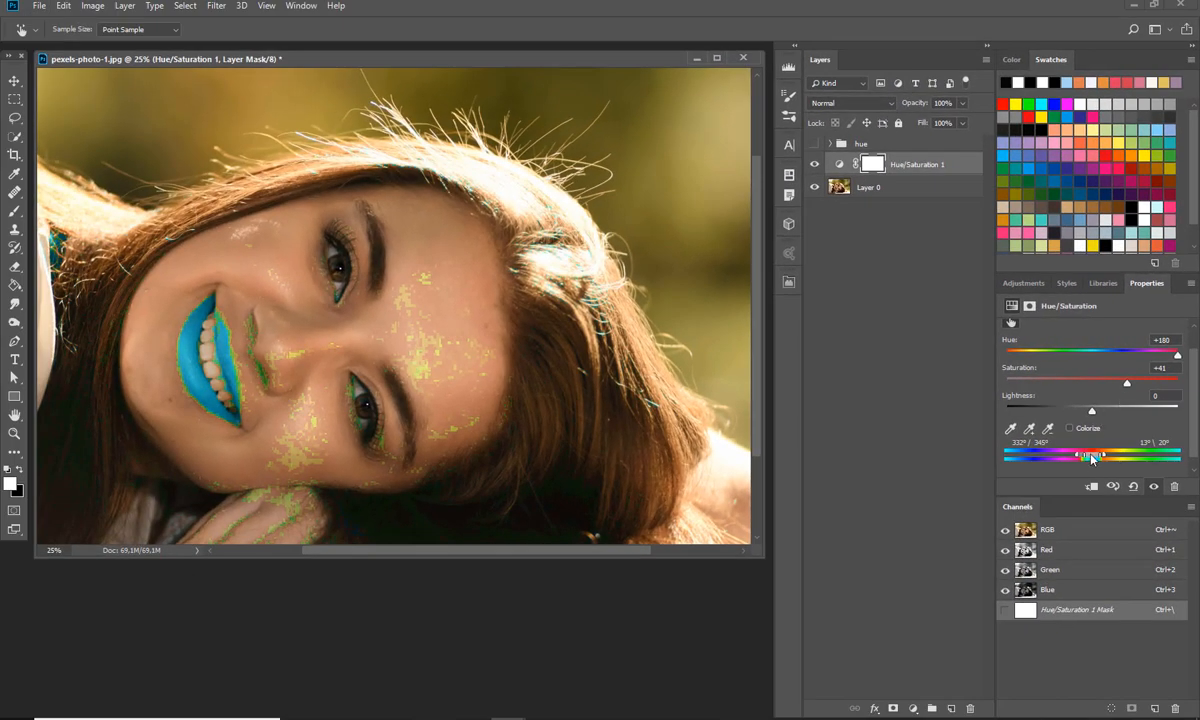
Shift the affected color range to 23°/29° and 51°\64° to cover the forehead patch, and reset Hue and Saturation to 0.
left_click_drag(1078, 457, 1115, 457)
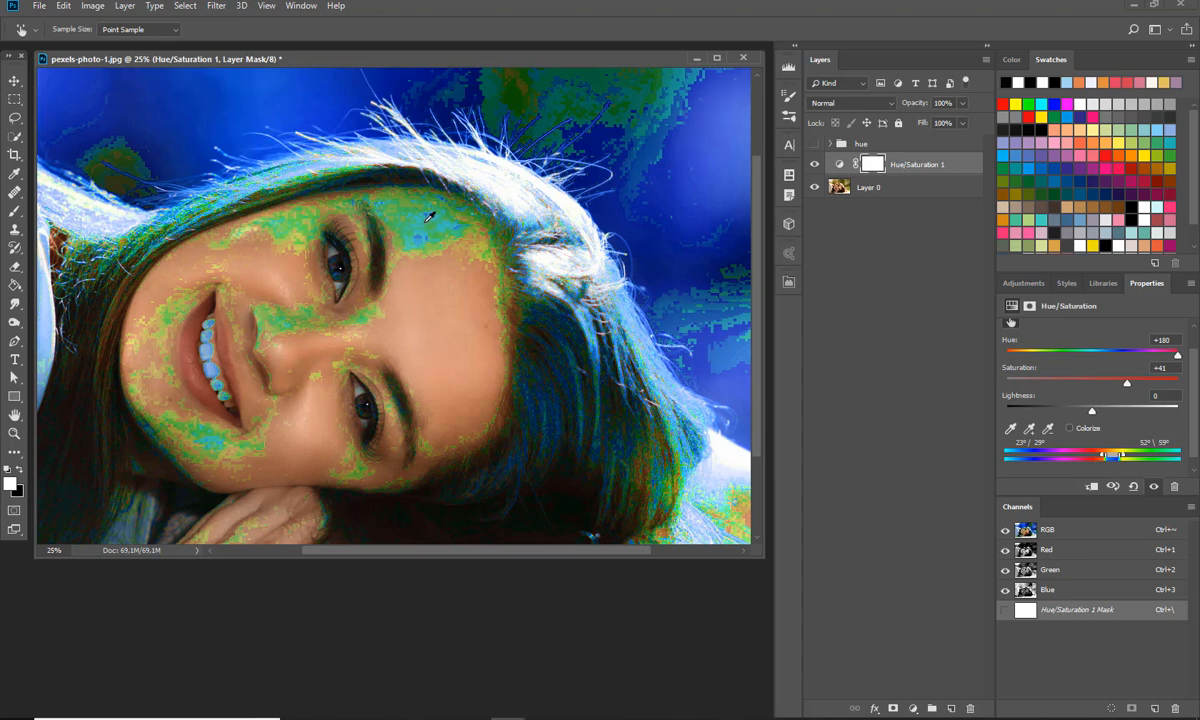
left_click_drag(1120, 456, 1120, 458)
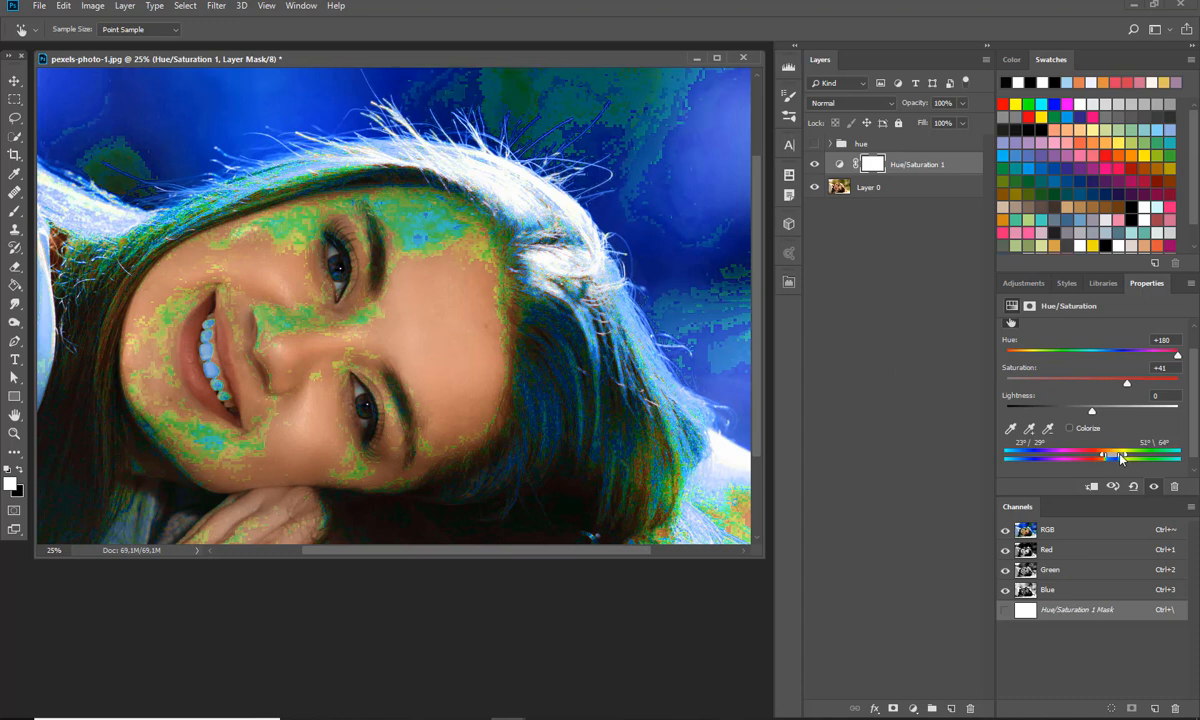
left_click_drag(1177, 342, 1134, 368)
type("00")
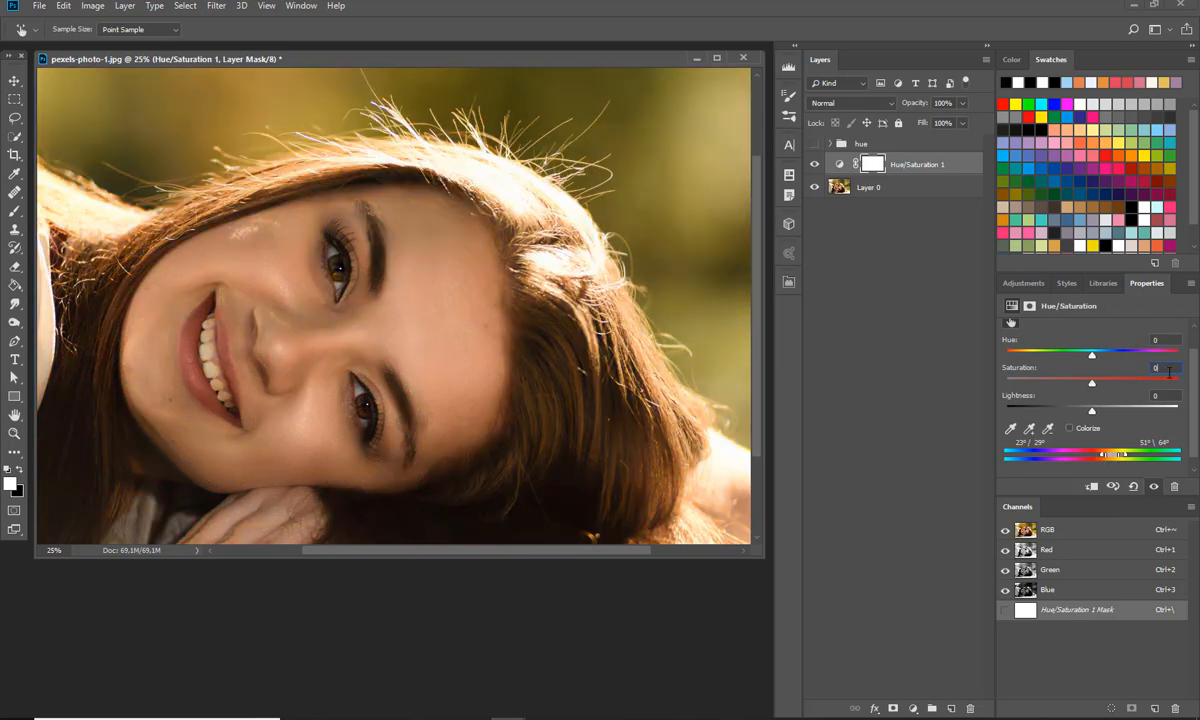
Correct the skin patches in the targeted color range with Hue -8 and Saturation -5.
left_click(1093, 357)
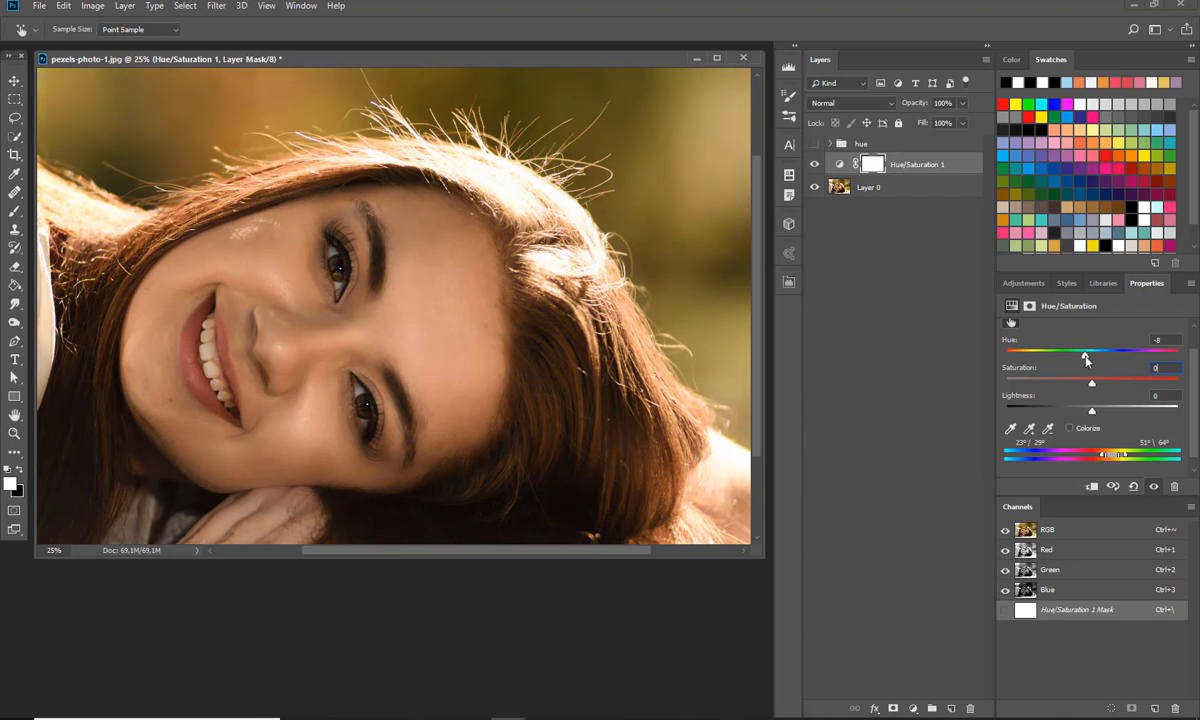
left_click_drag(1085, 360, 1088, 362)
left_click_drag(1092, 383, 1089, 386)
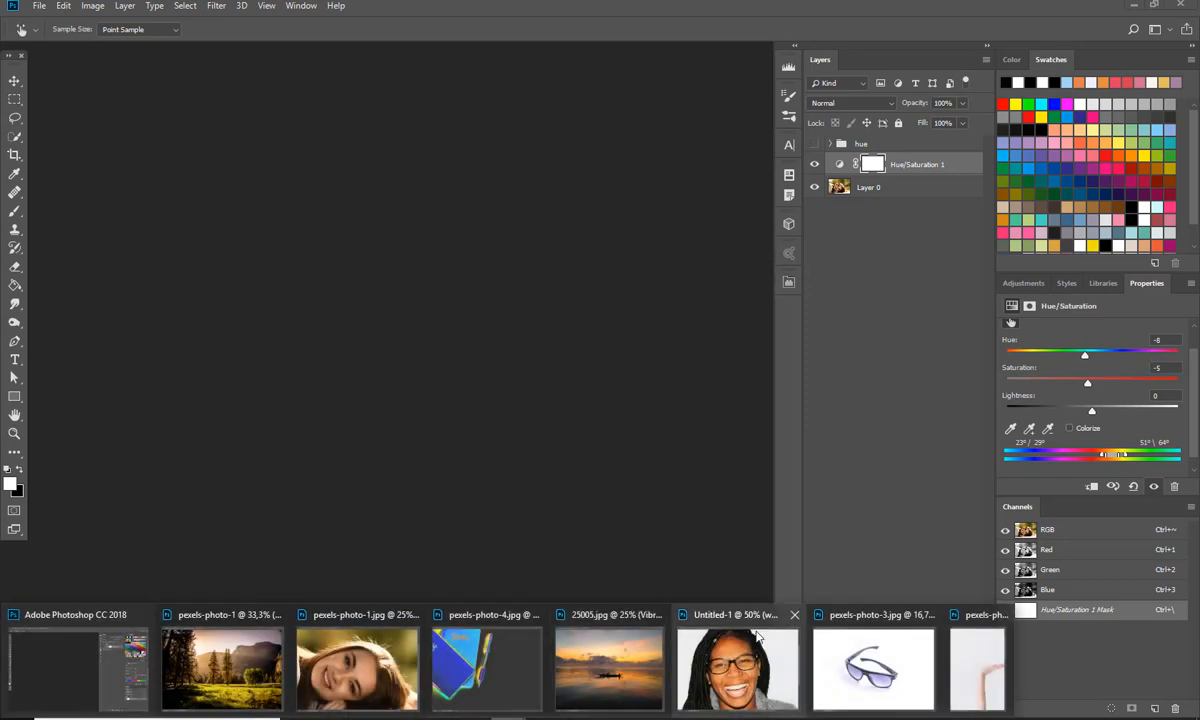
Bring up the Untitled-1 portrait of the woman wearing eyeglasses and move its window up so the whole image area shows.
left_click(706, 581)
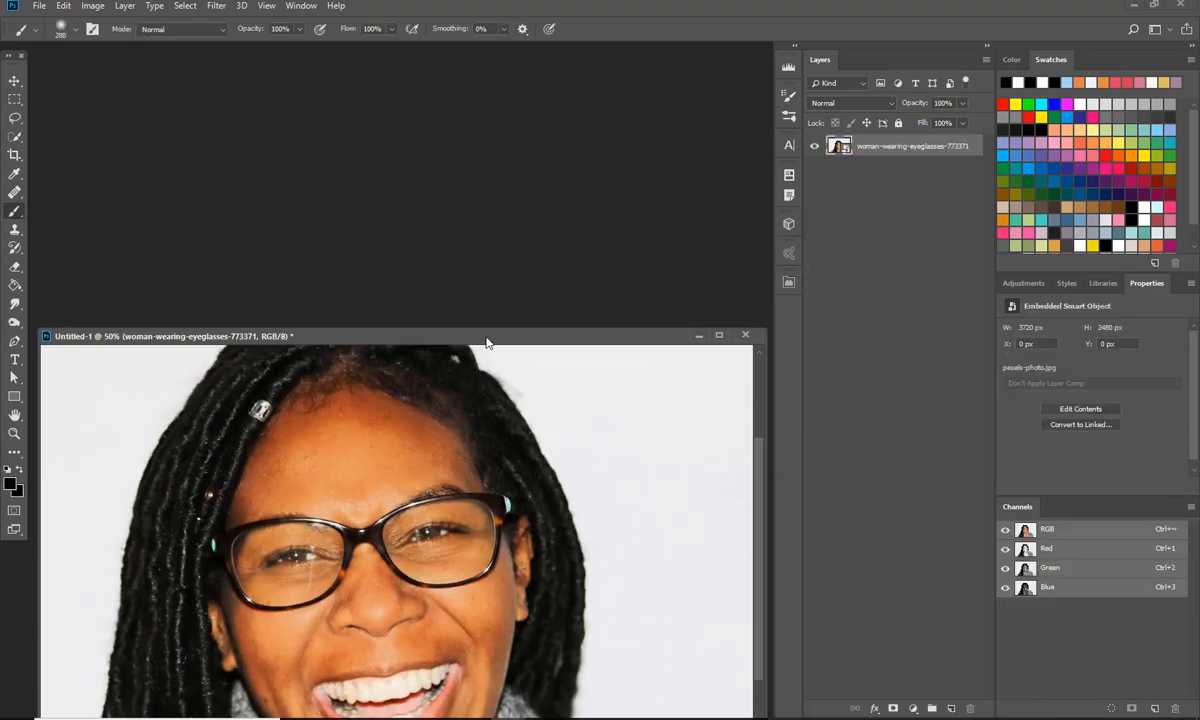
left_click_drag(483, 339, 485, 109)
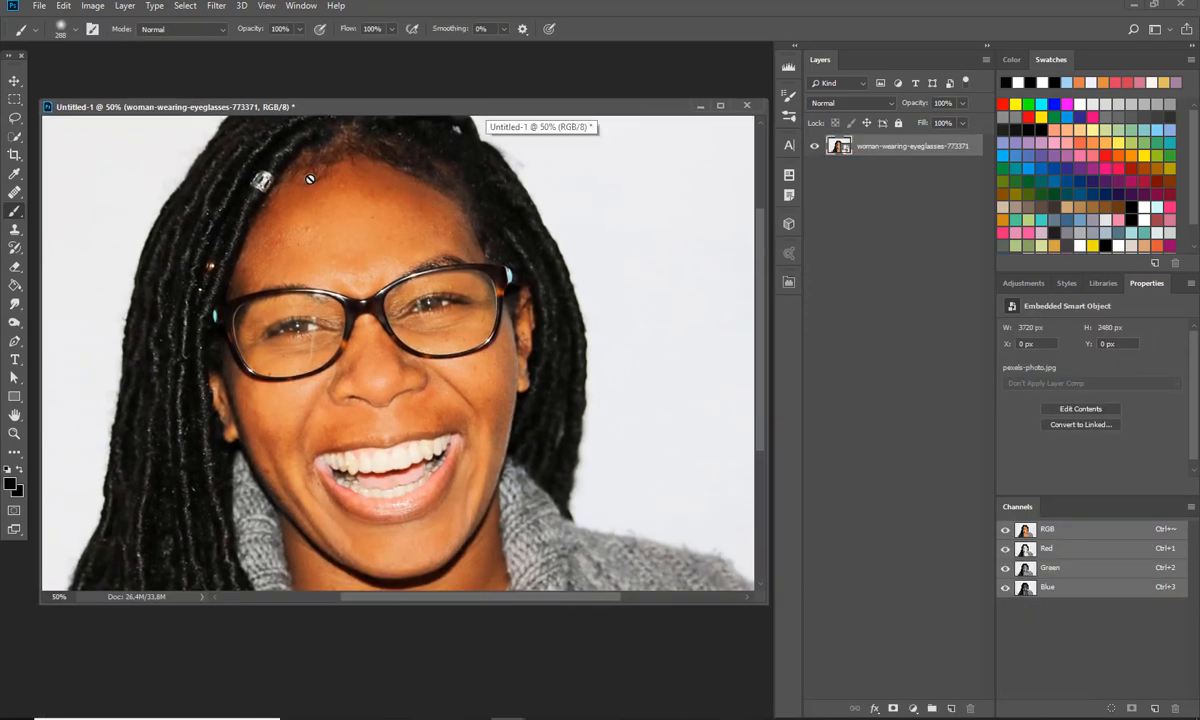
left_click(243, 226)
left_click(624, 286)
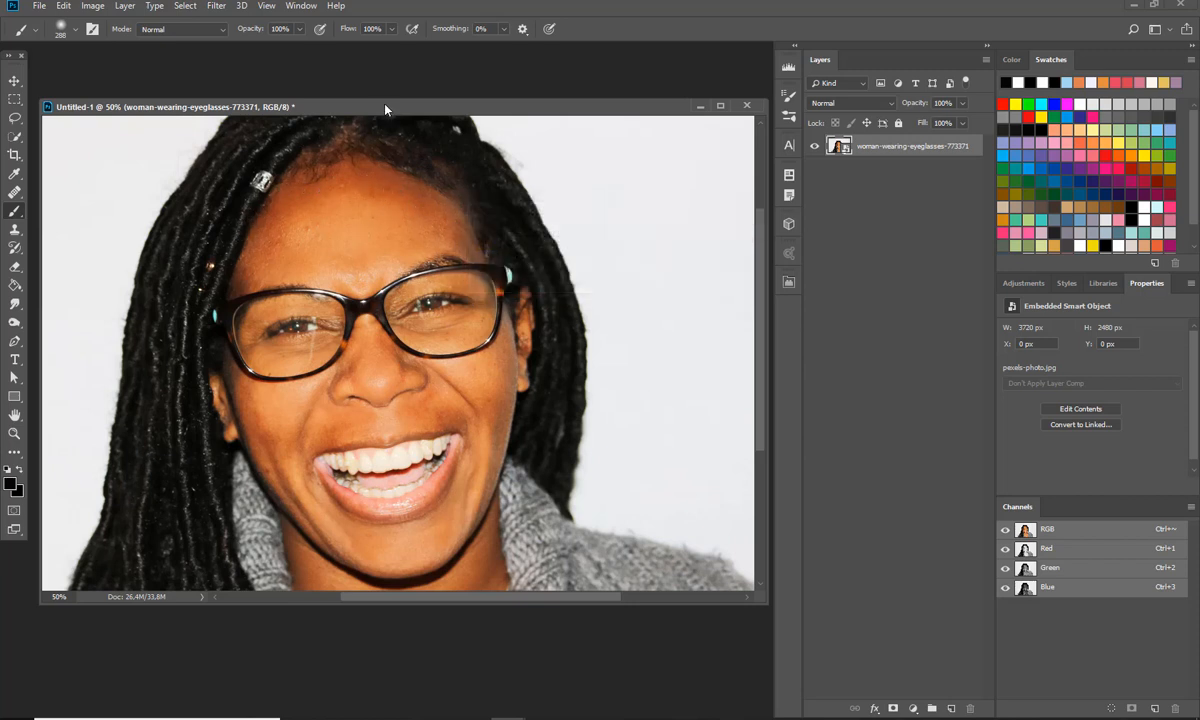
Add a Solid Color fill layer in mid-gray #808080 above the portrait and set its blend mode to Luminosity.
left_click_drag(385, 108, 384, 87)
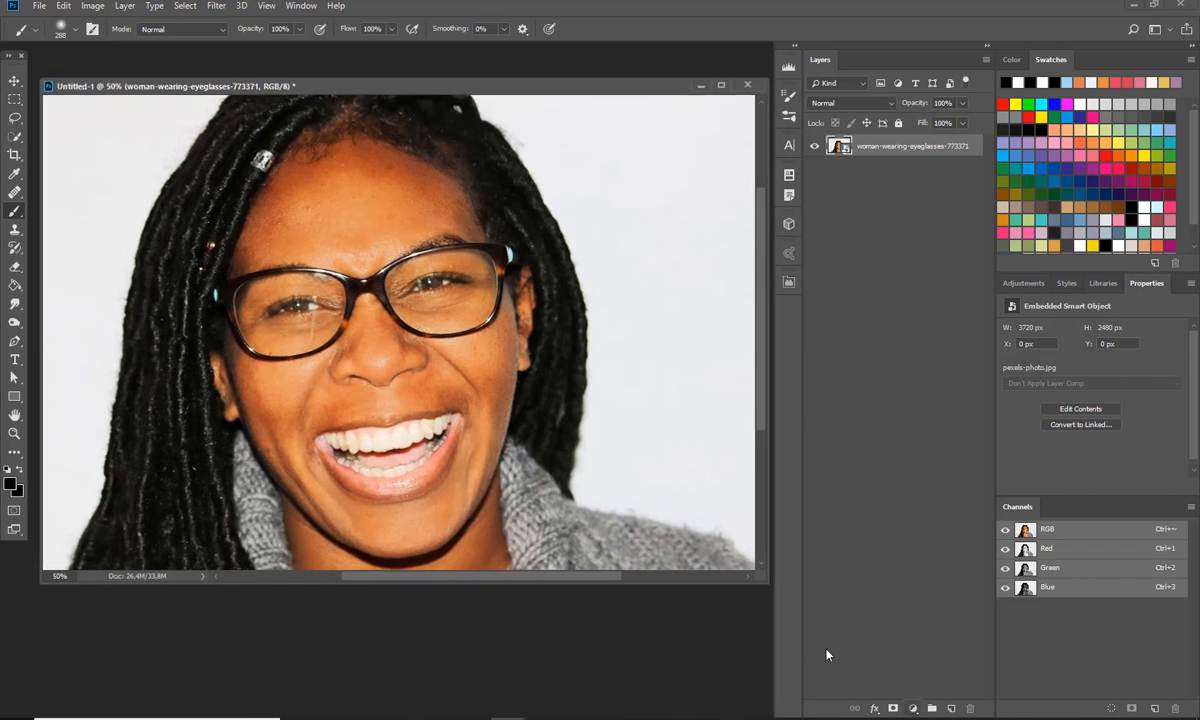
left_click_drag(450, 88, 444, 89)
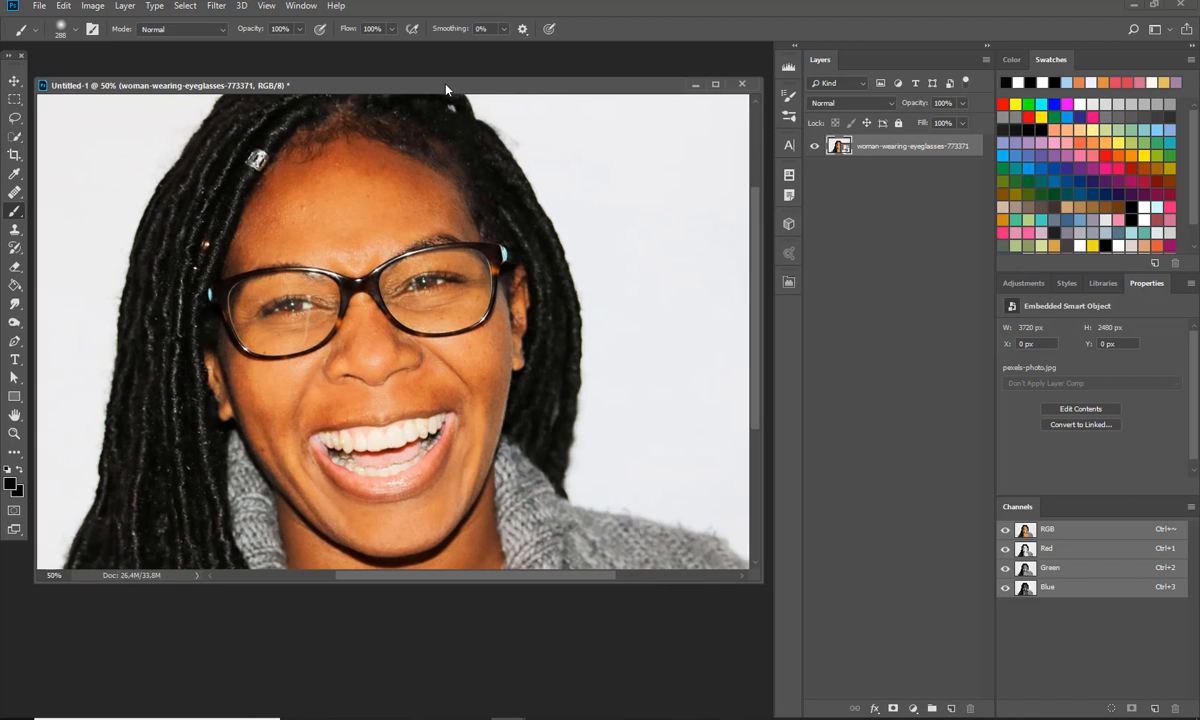
left_click(916, 714)
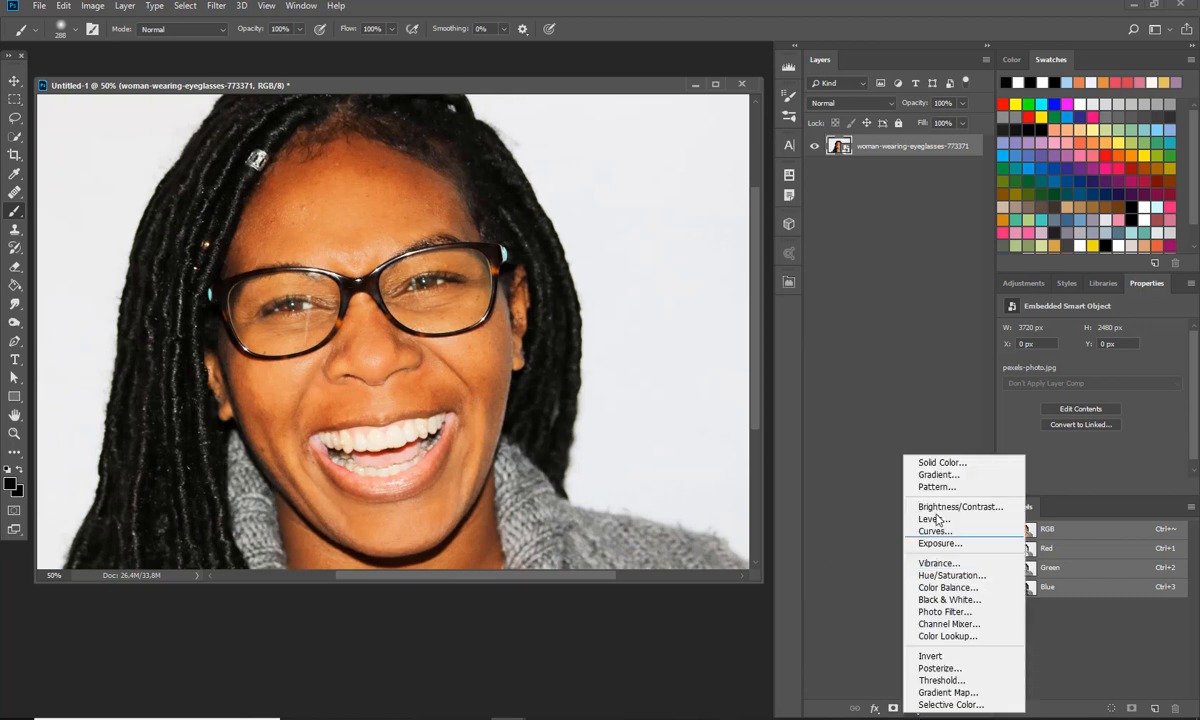
left_click(925, 458)
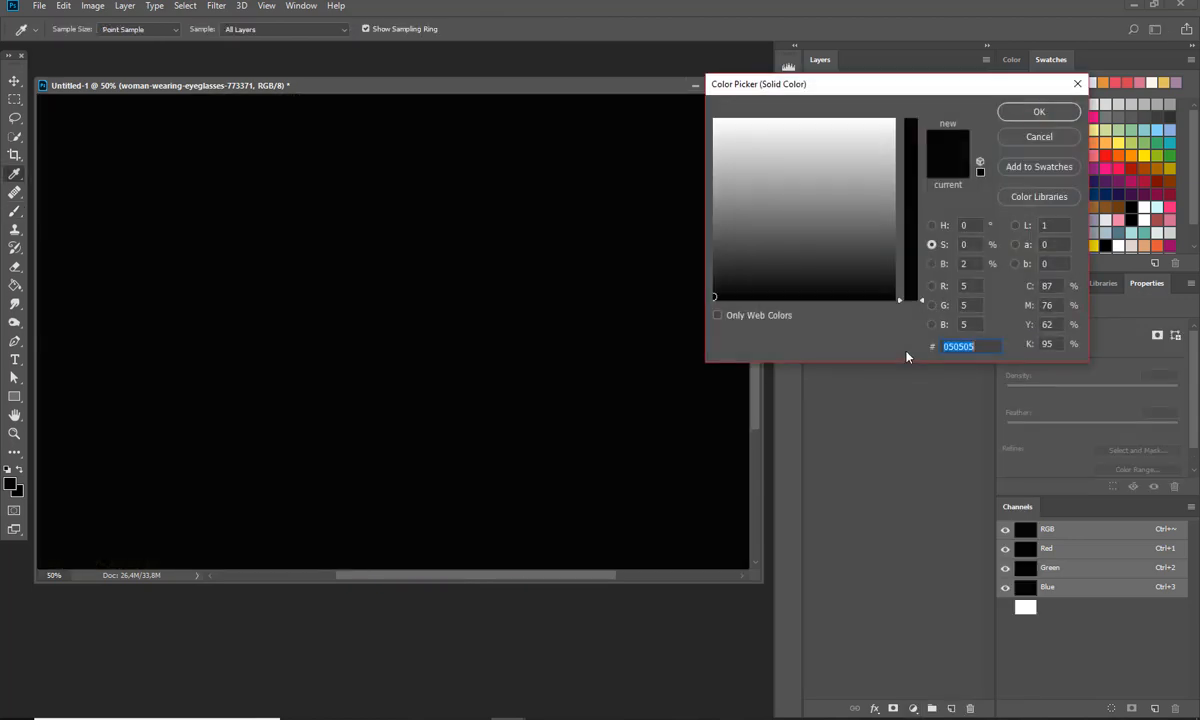
type("8")
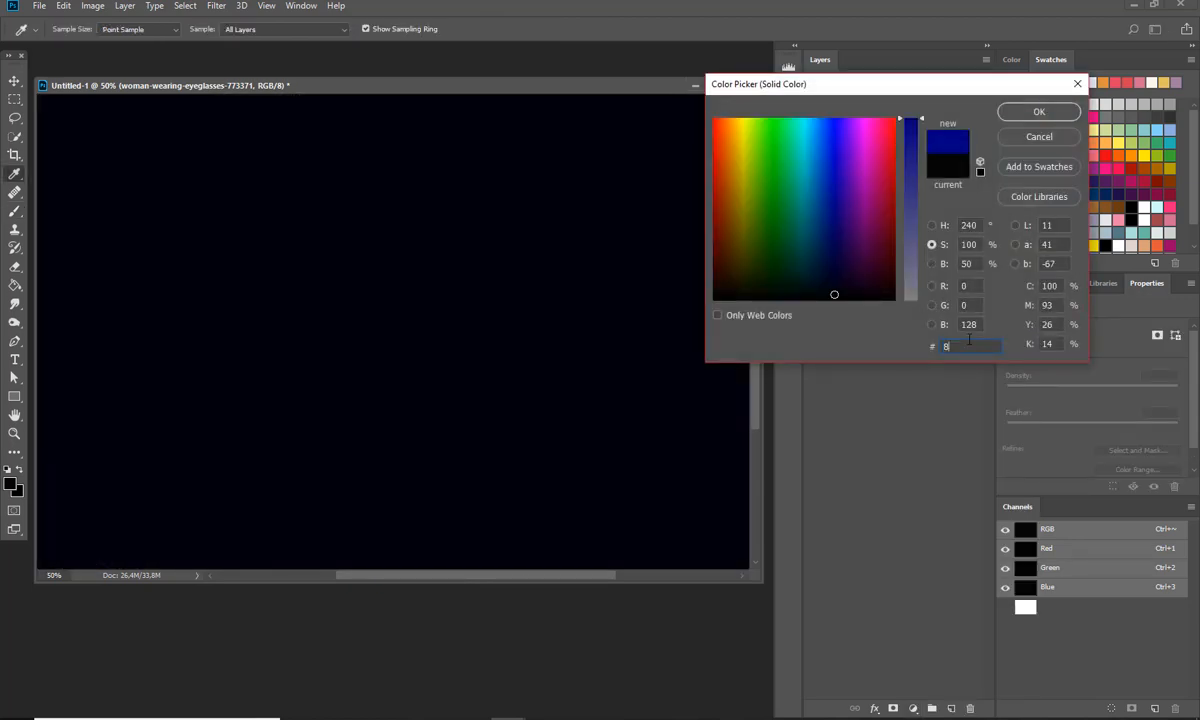
type("080")
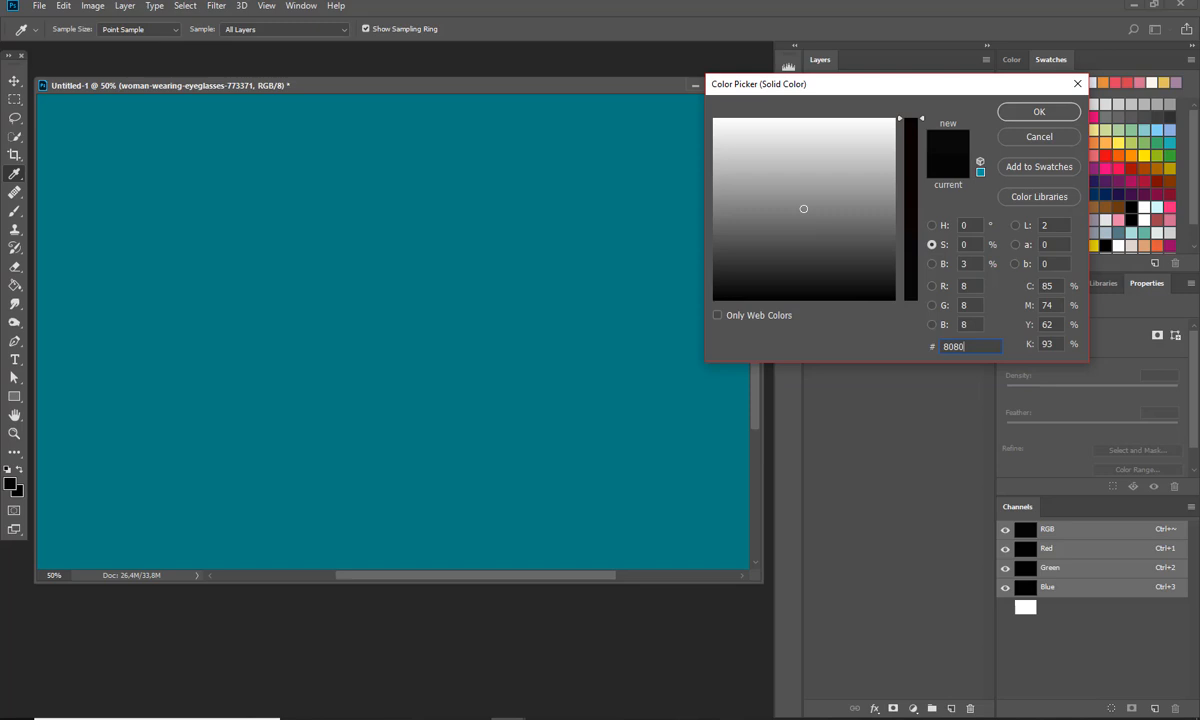
type("8")
type("80")
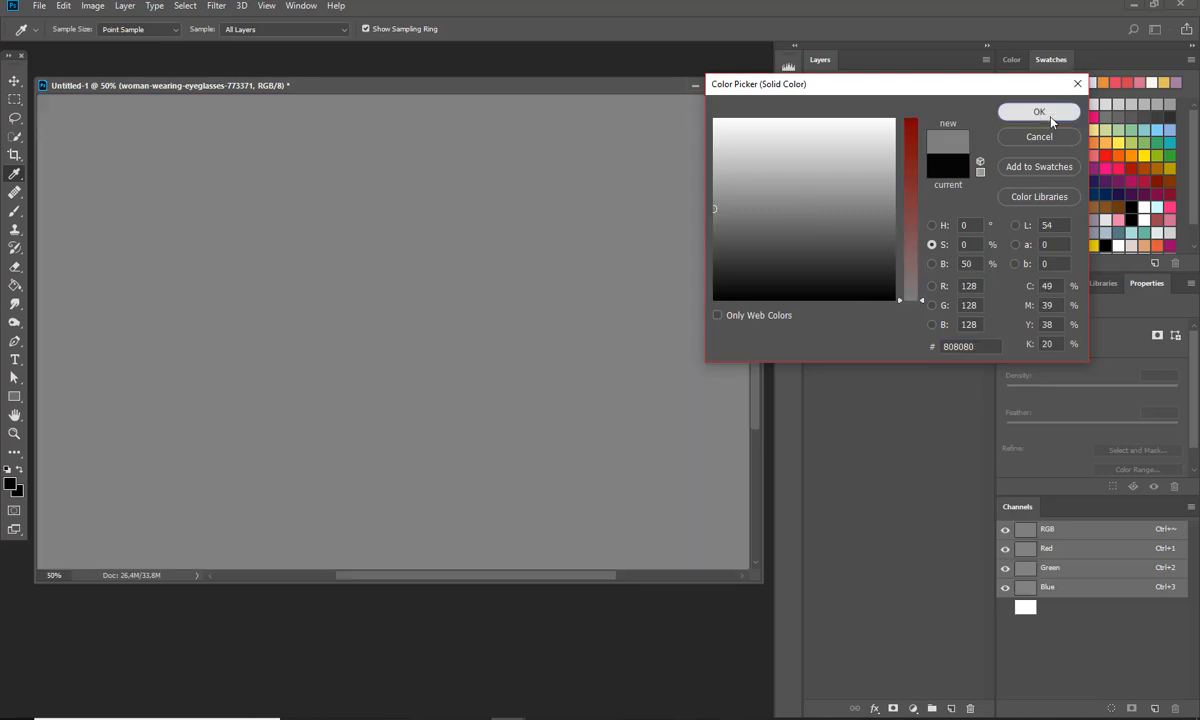
left_click(1037, 111)
left_click(829, 107)
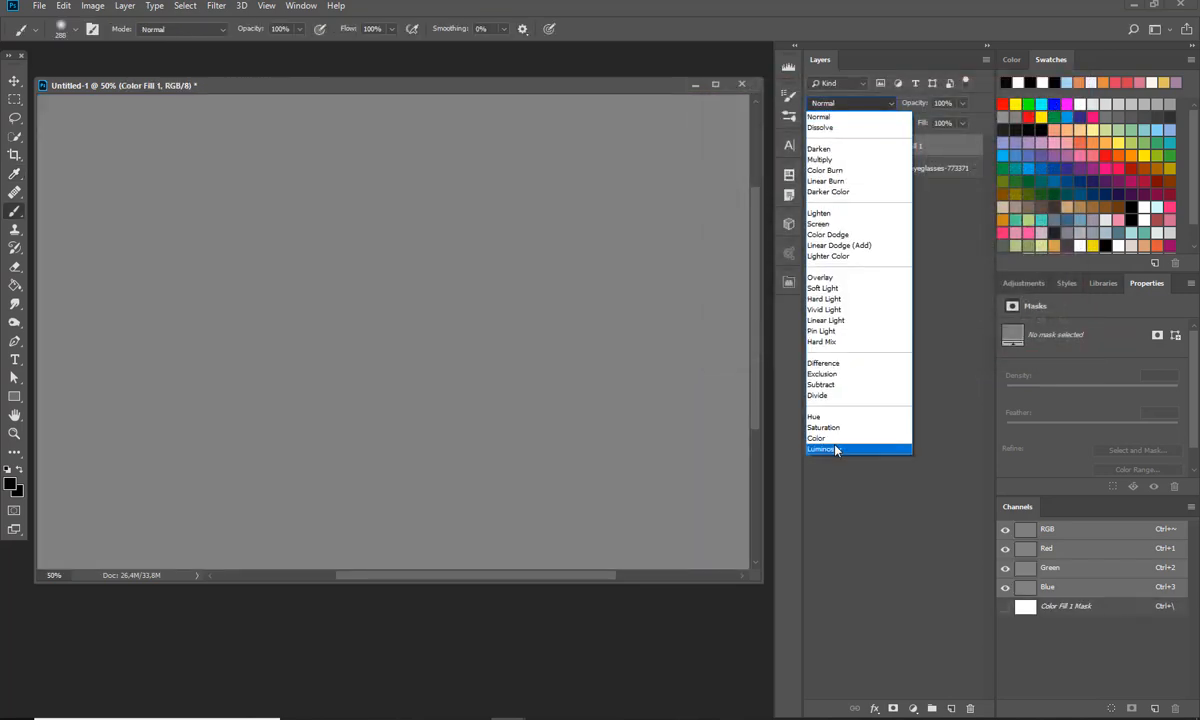
left_click(836, 447)
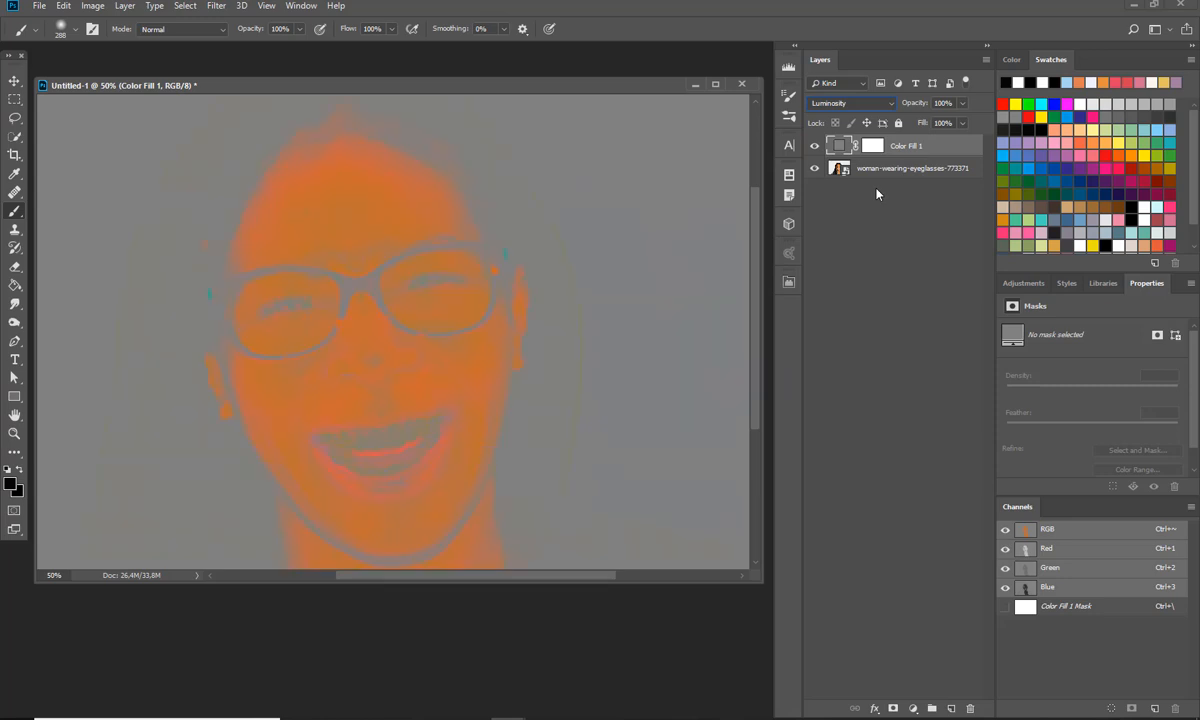
Add a second Solid Color fill layer with saturation 50% and brightness 100%, and set its blend mode to Saturation.
left_click(911, 707)
left_click(955, 457)
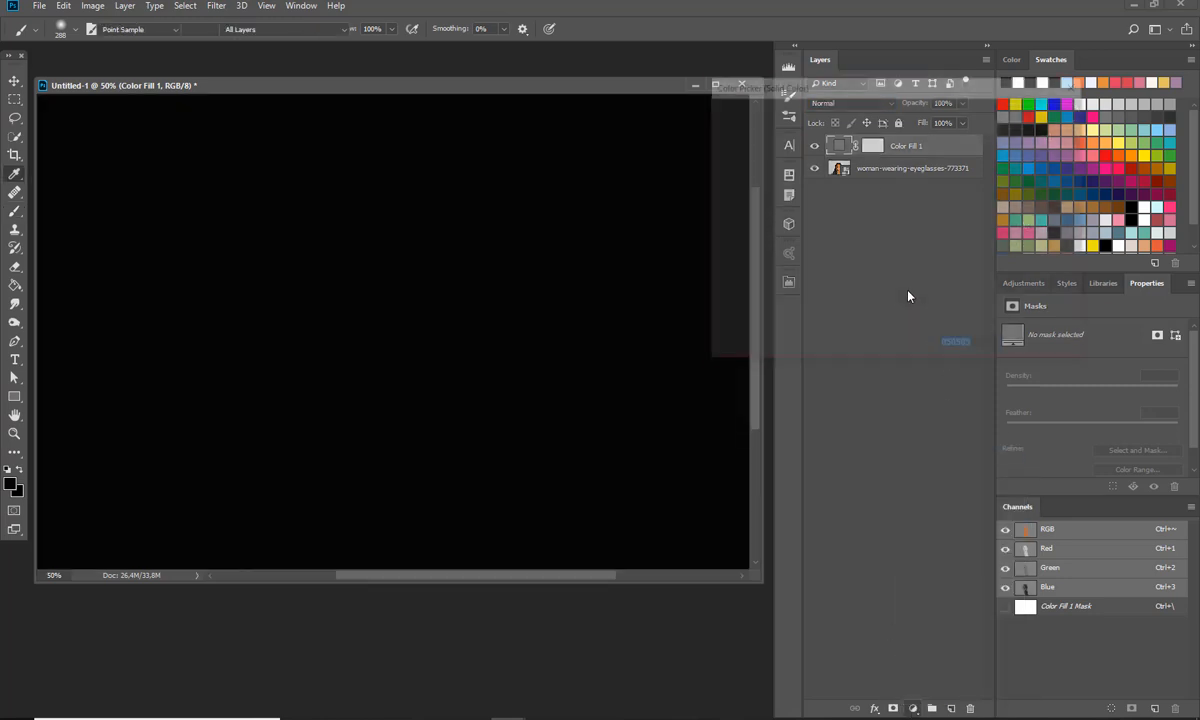
left_click(968, 244)
type("50")
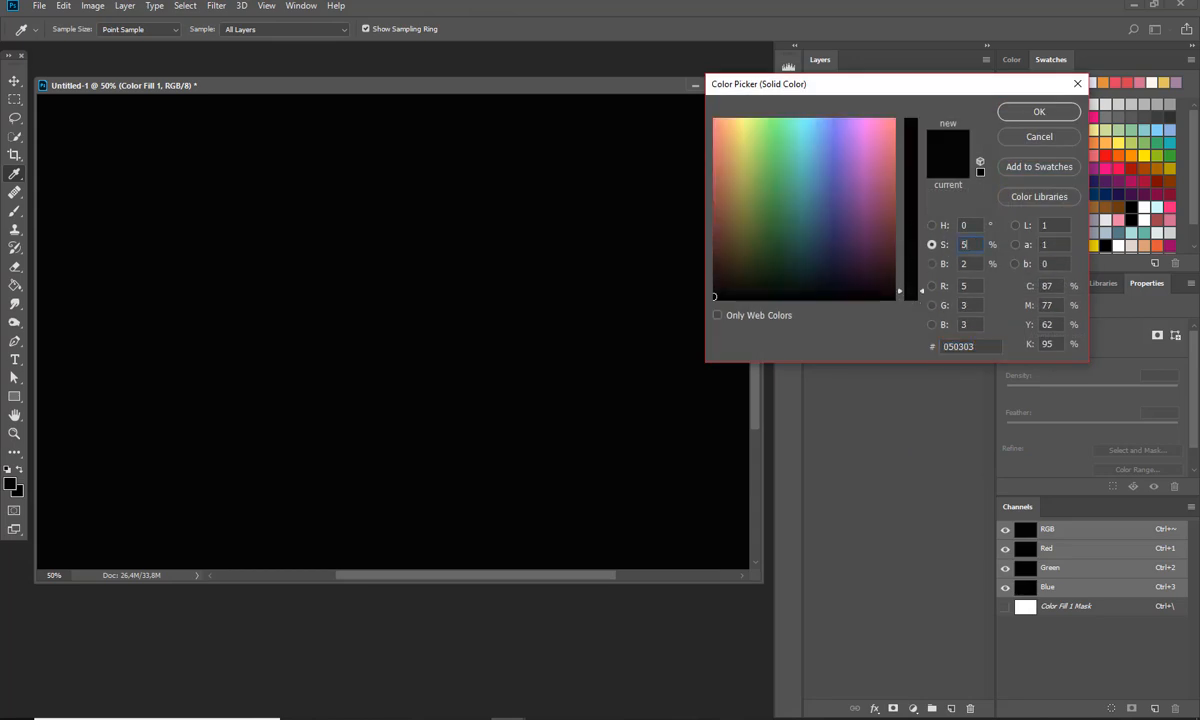
left_click(963, 263)
type("10")
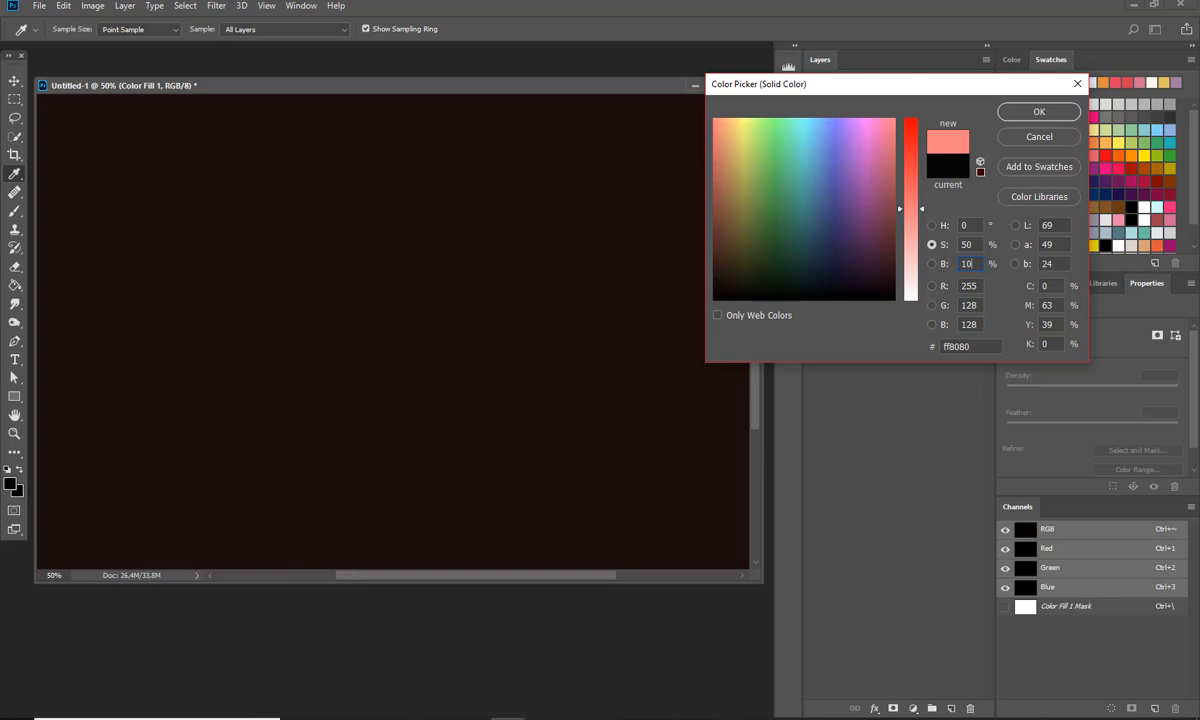
type("0")
left_click(1039, 111)
left_click(846, 104)
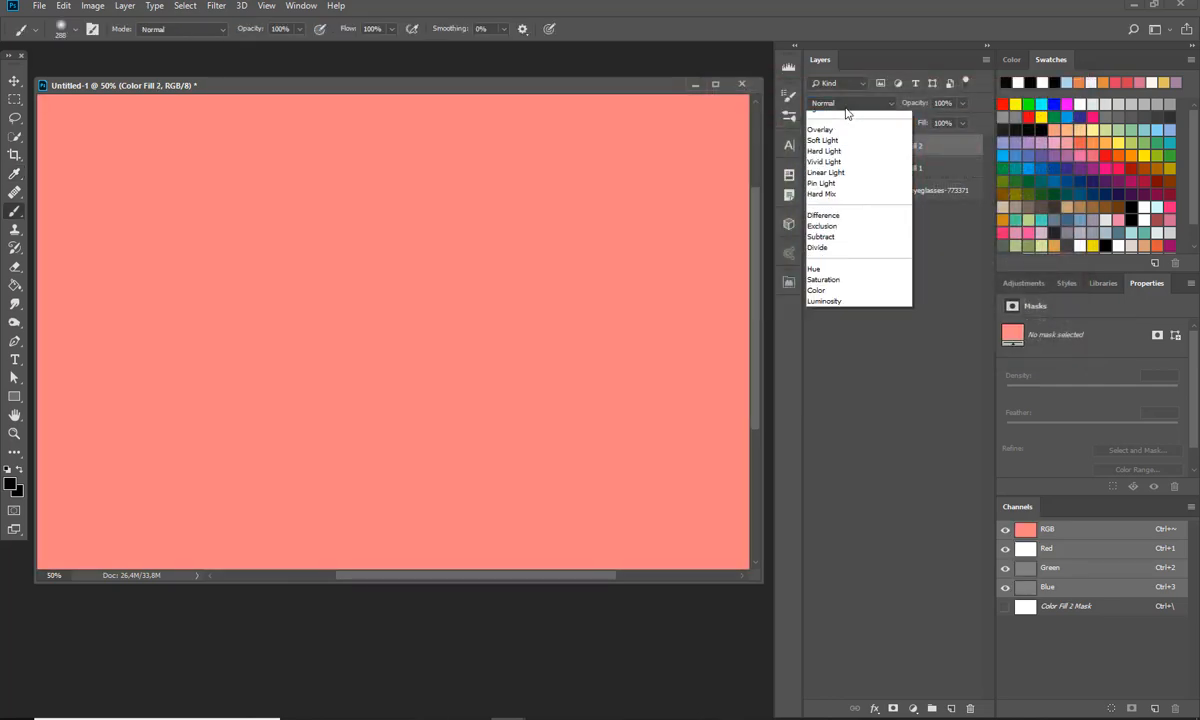
left_click(778, 399)
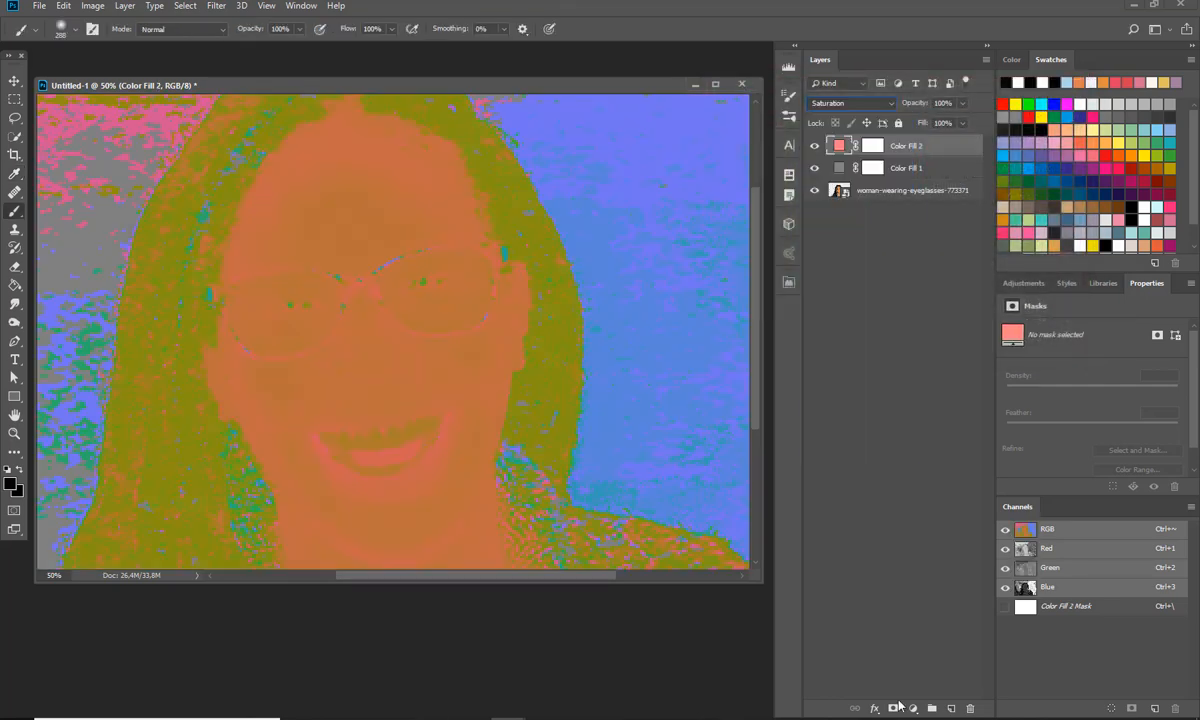
Add a Curves adjustment layer above the fill layers and apply the zigzag preset.
left_click(911, 709)
left_click(885, 528)
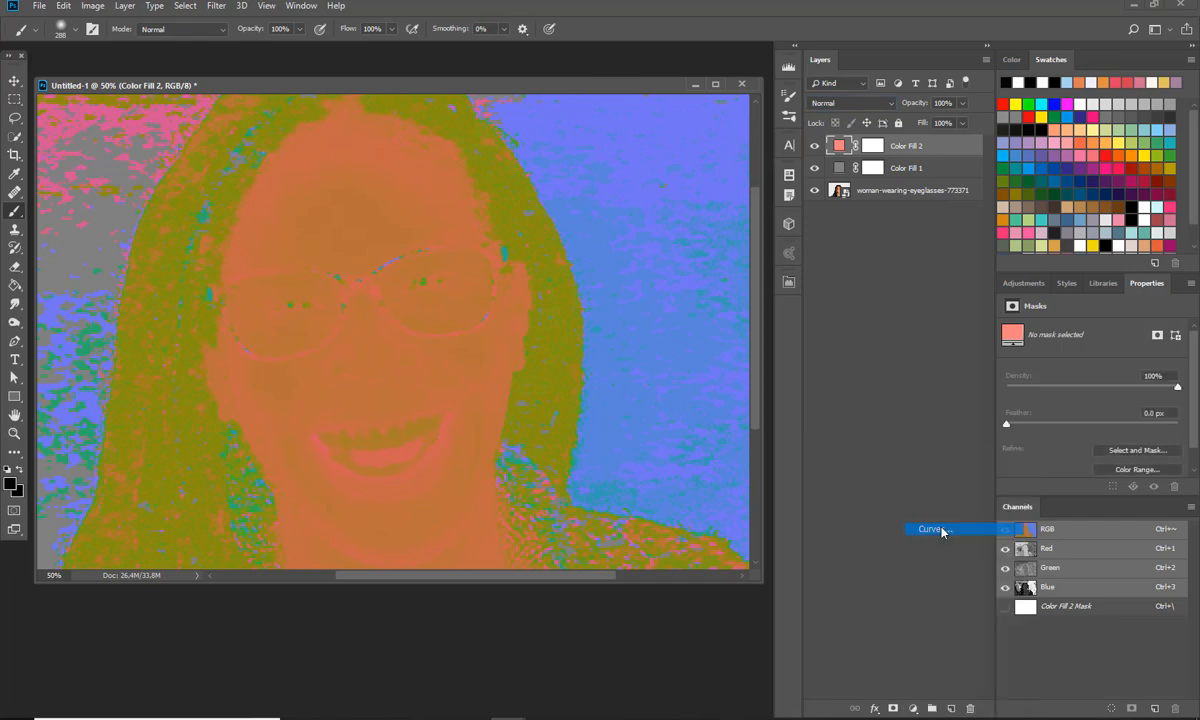
left_click(1050, 330)
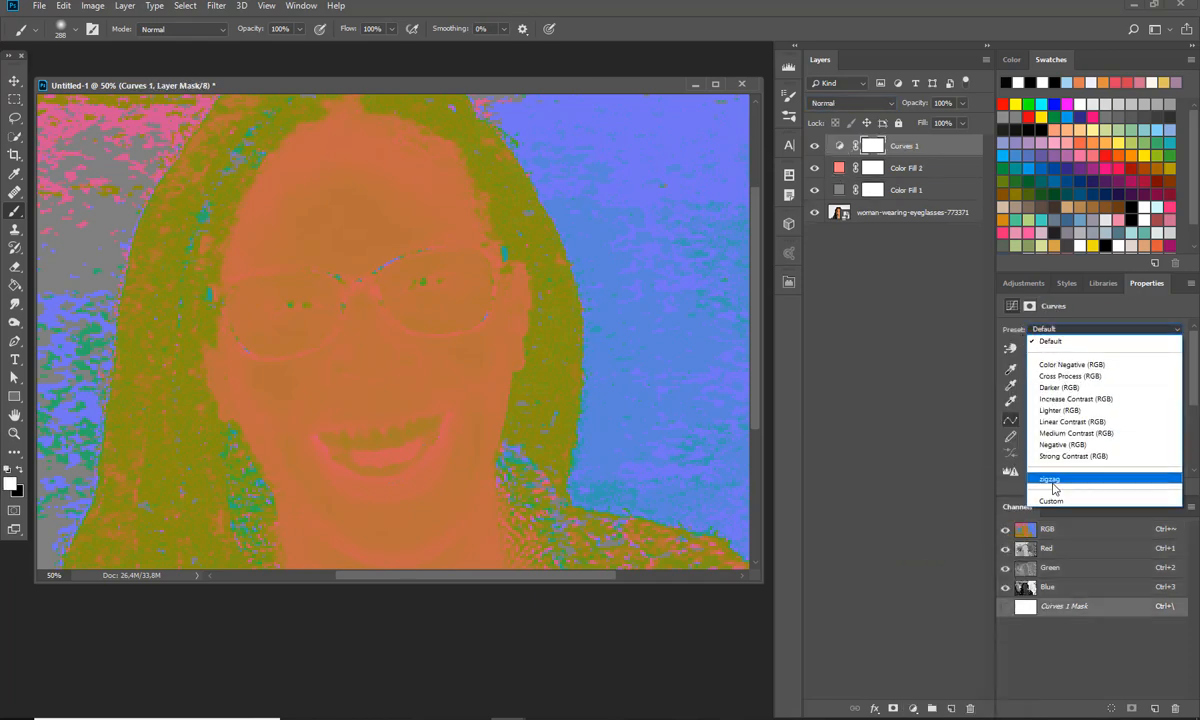
left_click(1053, 490)
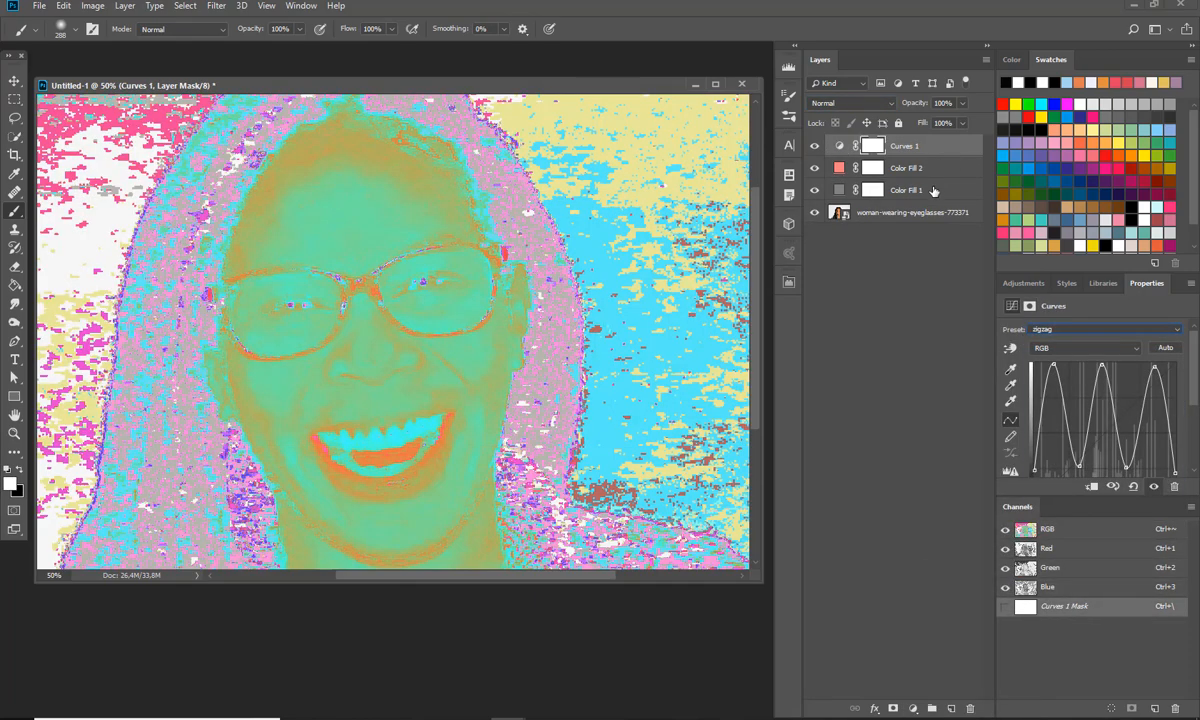
Group the Curves layer and the two color fill layers into one helper group above the portrait.
left_click(14, 80)
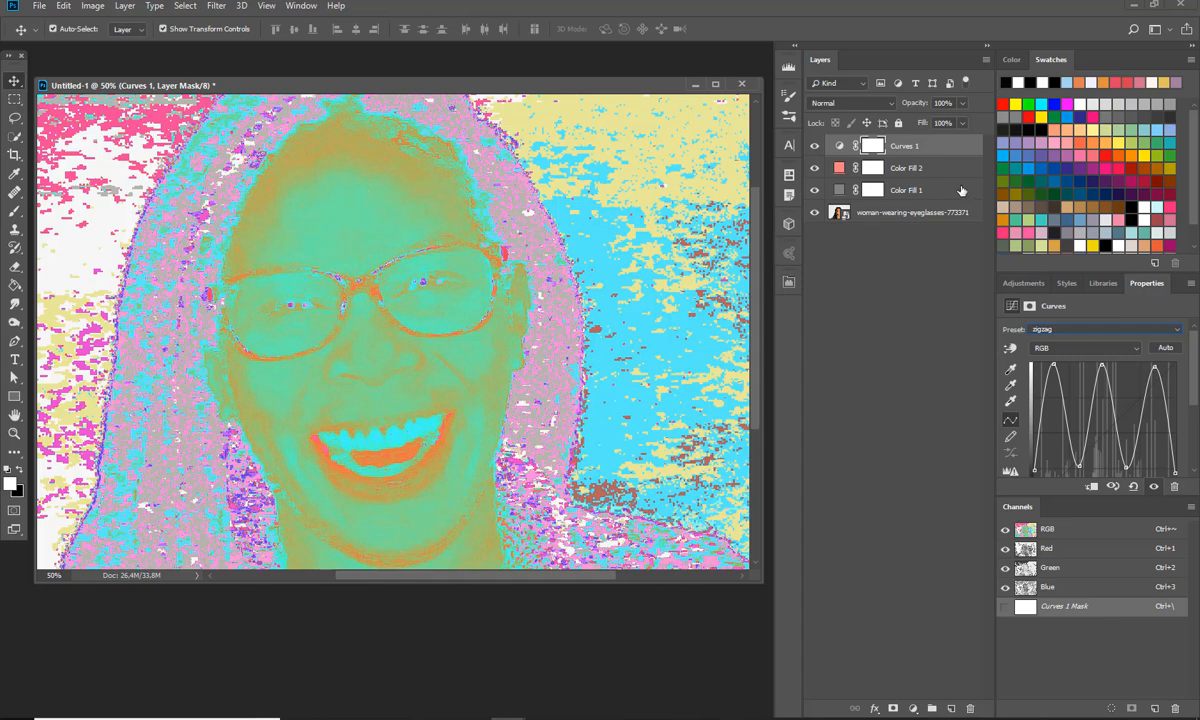
left_click(906, 192, "shift")
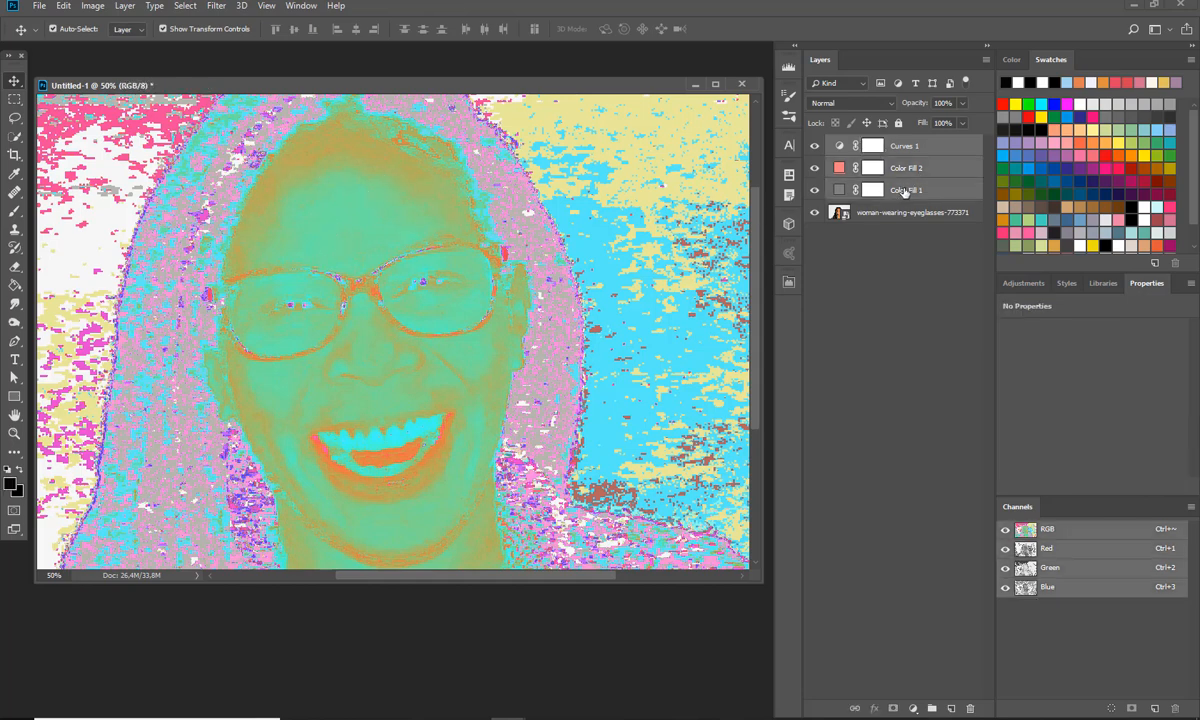
left_click_drag(906, 200, 931, 708)
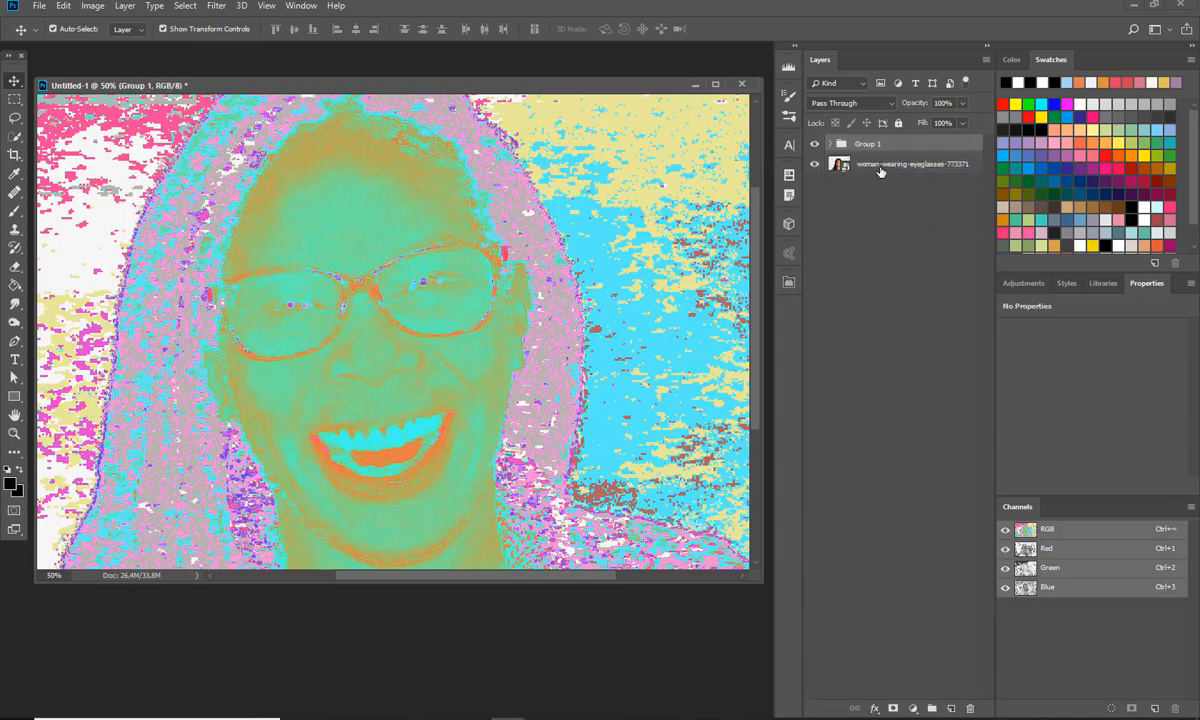
Add a Hue/Saturation layer between the photo and the helper group, and target the Reds by sampling the upper forehead near the hairline.
left_click(826, 162)
left_click(912, 708)
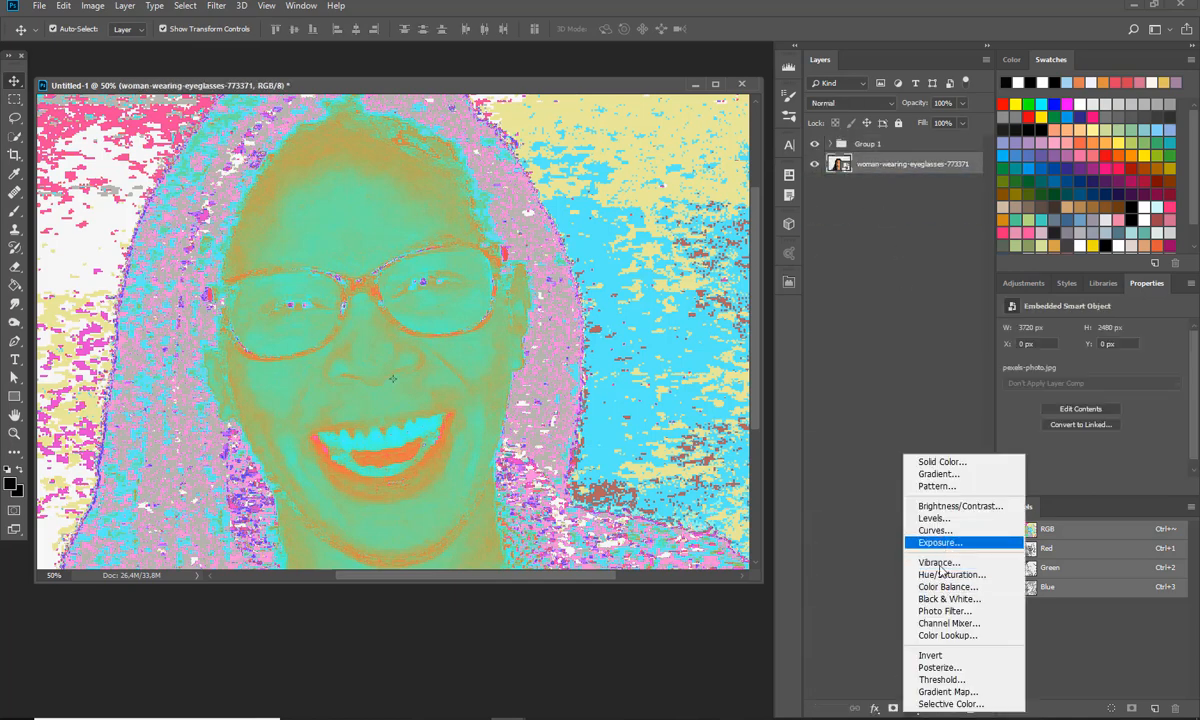
left_click(944, 575)
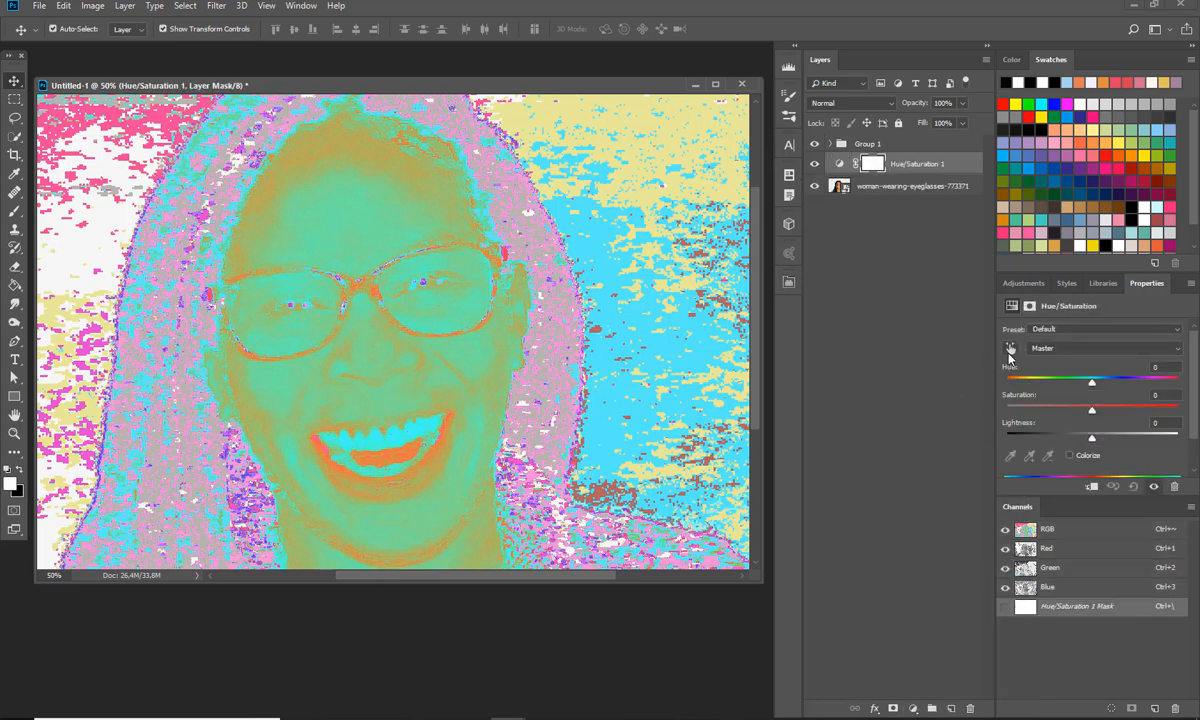
left_click(1010, 350)
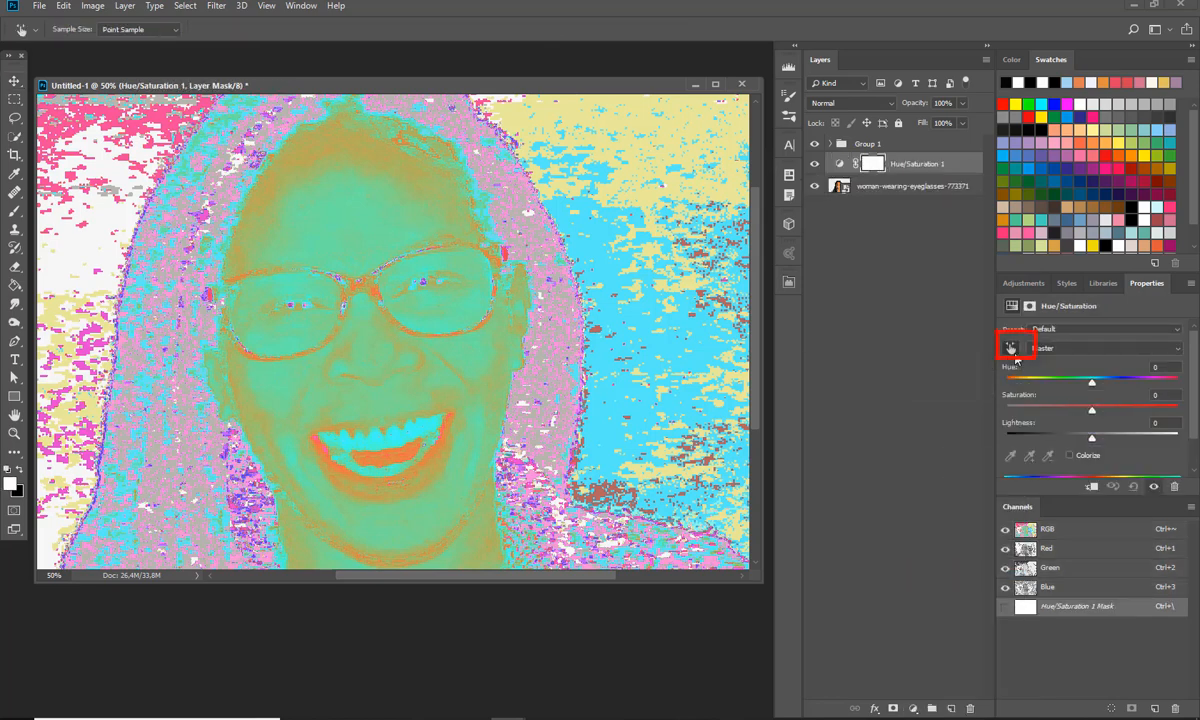
left_click(318, 135)
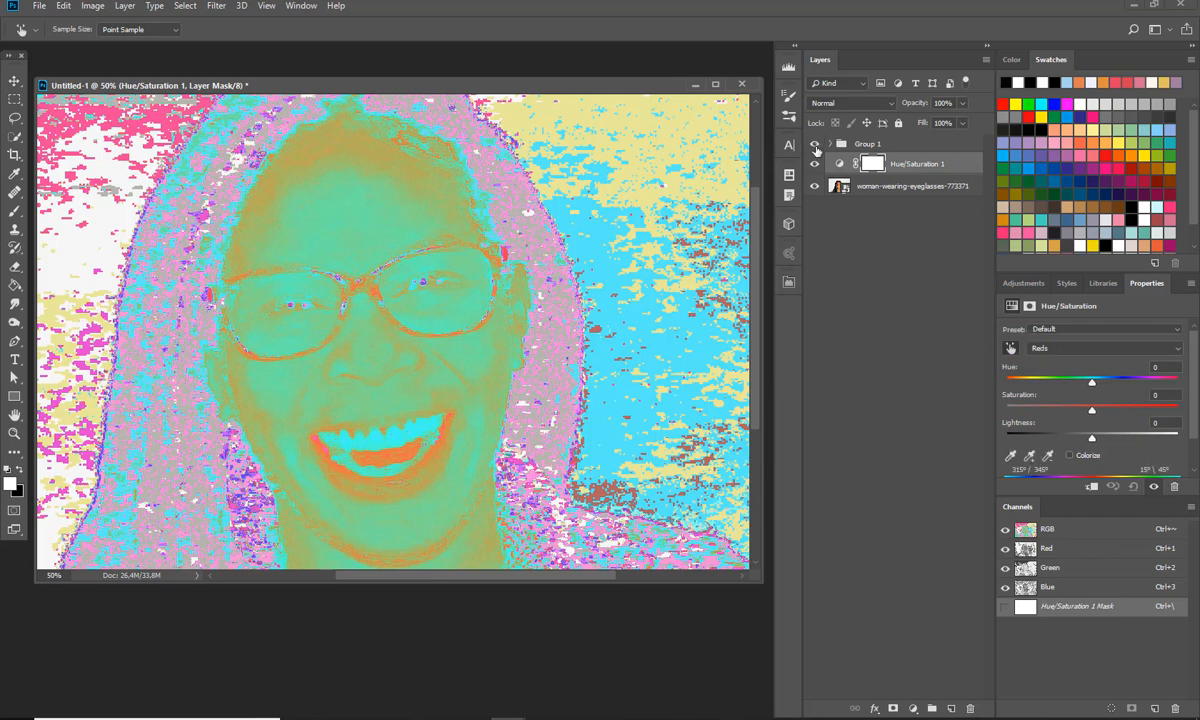
Hide the helper group, exaggerate the Reds with Hue +180 and Saturation +20, and narrow their range to 339°/345° and 16°\24°.
left_click(815, 145)
left_click_drag(1096, 386, 1182, 388)
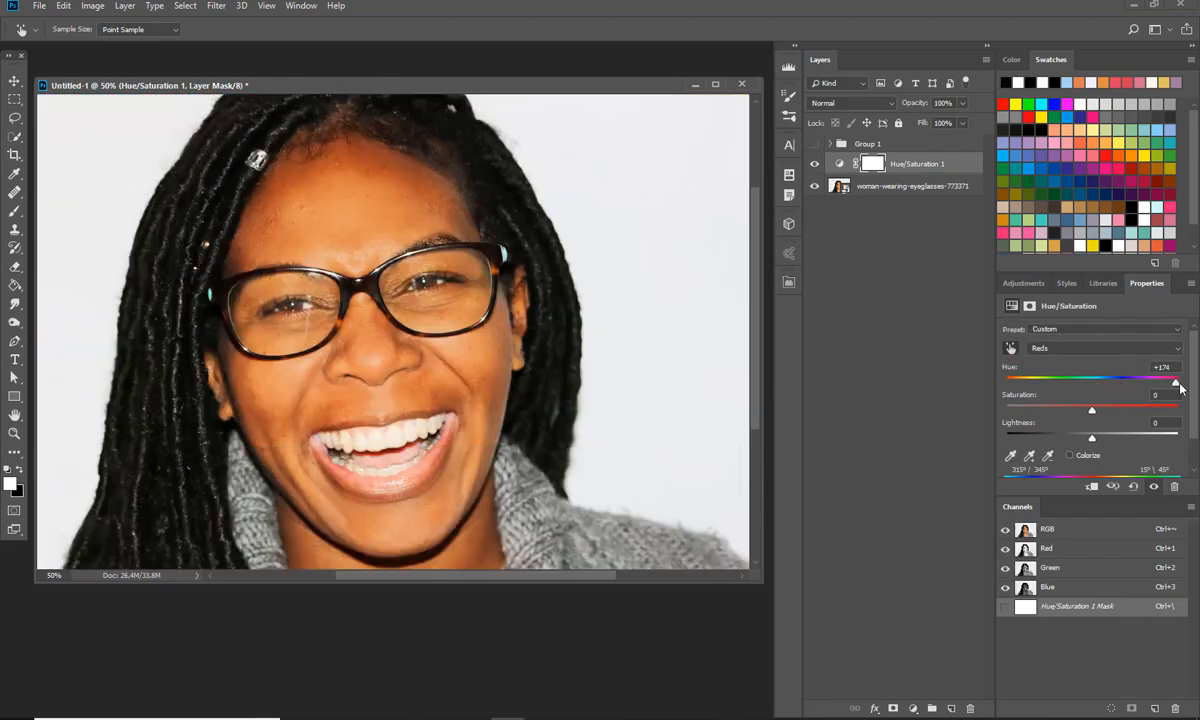
left_click_drag(1099, 411, 1108, 410)
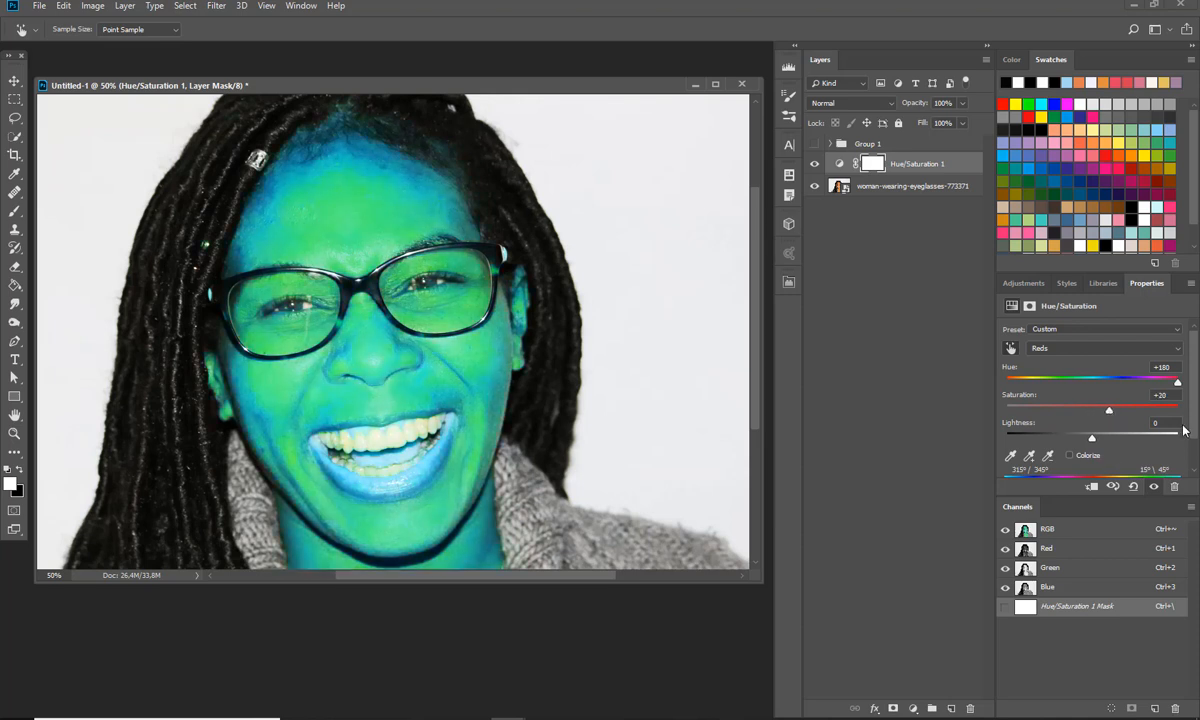
scroll(1192, 462, "down", 1)
left_click_drag(1070, 444, 1104, 446)
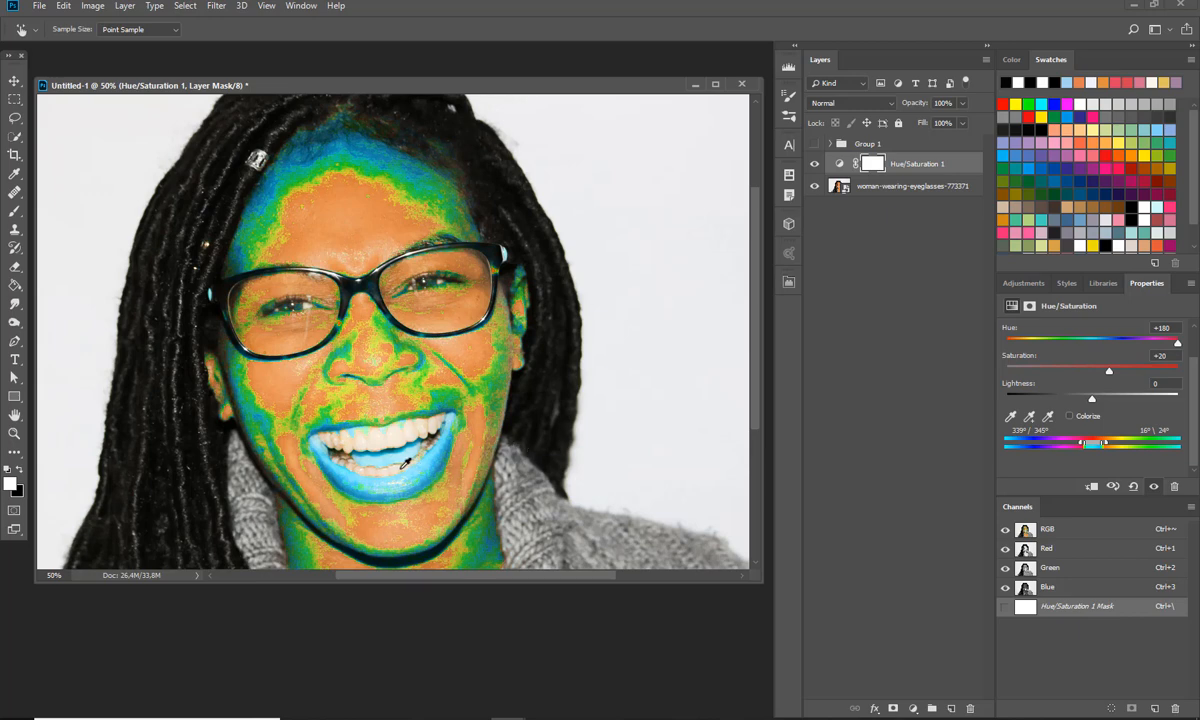
Lasso around the mouth and lips, mask that area out of the Hue/Saturation layer, and deselect.
left_click(16, 119)
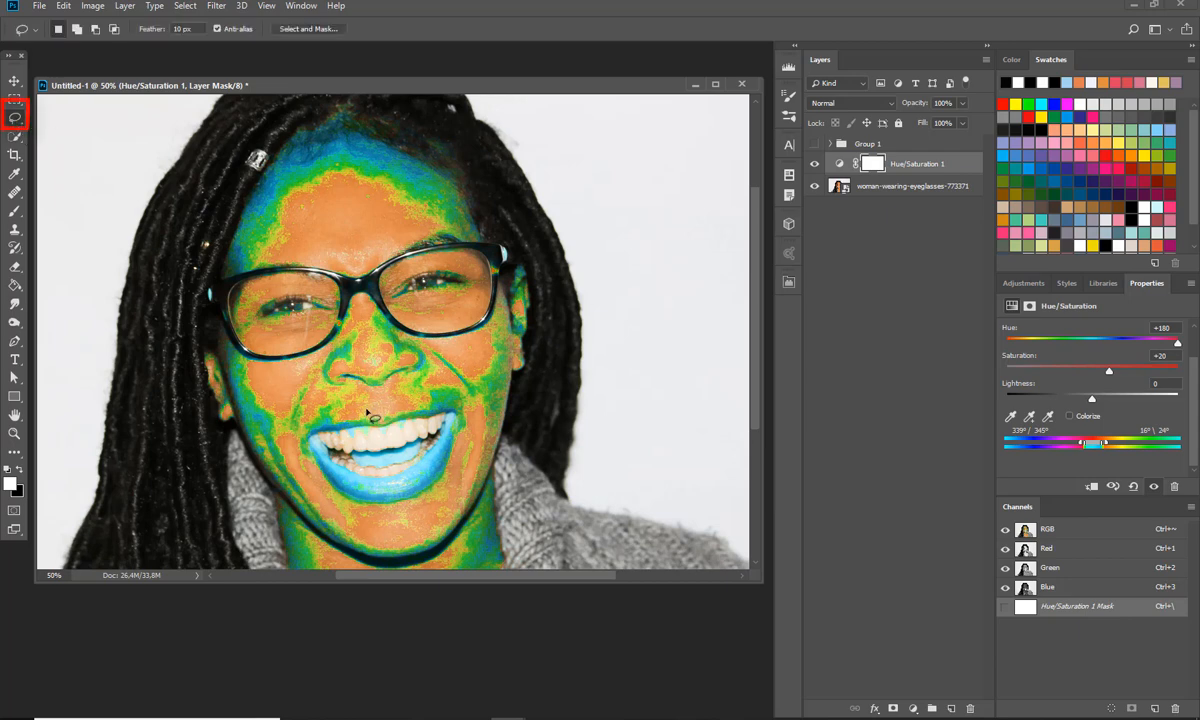
mouse_move(364, 409)
left_mouse_down()
mouse_move(319, 411)
mouse_move(307, 448)
mouse_move(362, 513)
mouse_move(442, 485)
mouse_move(461, 448)
mouse_move(464, 413)
mouse_move(364, 411)
left_mouse_up()
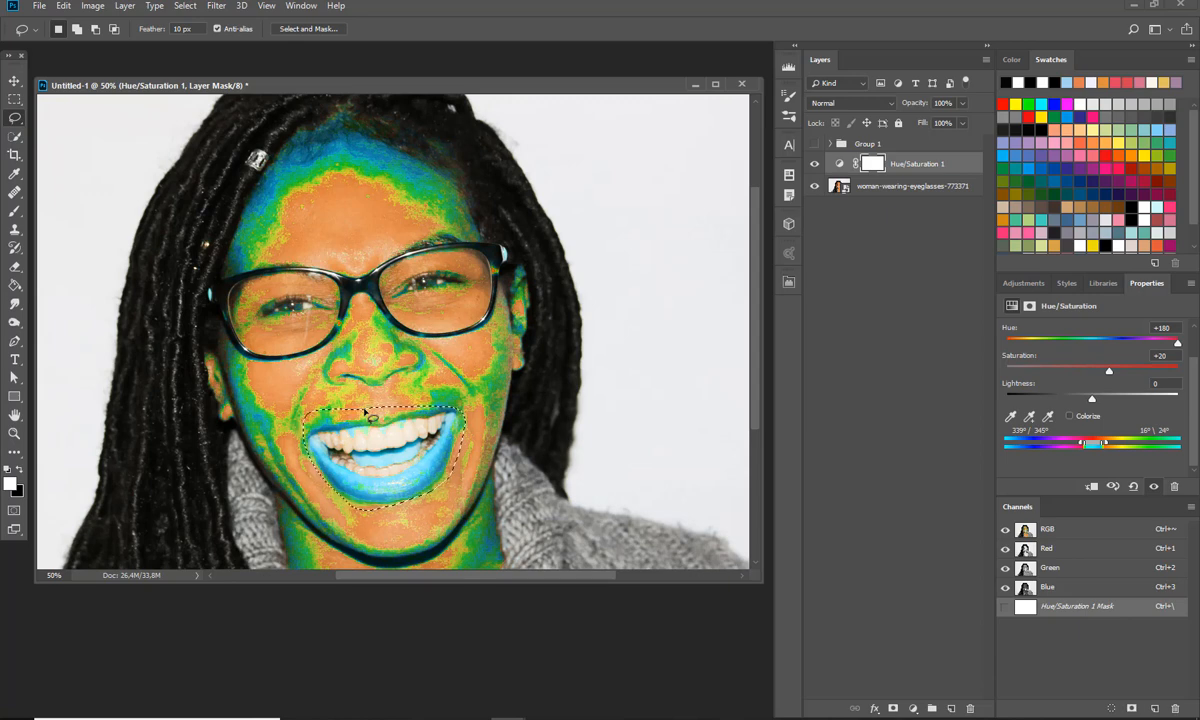
key("Delete")
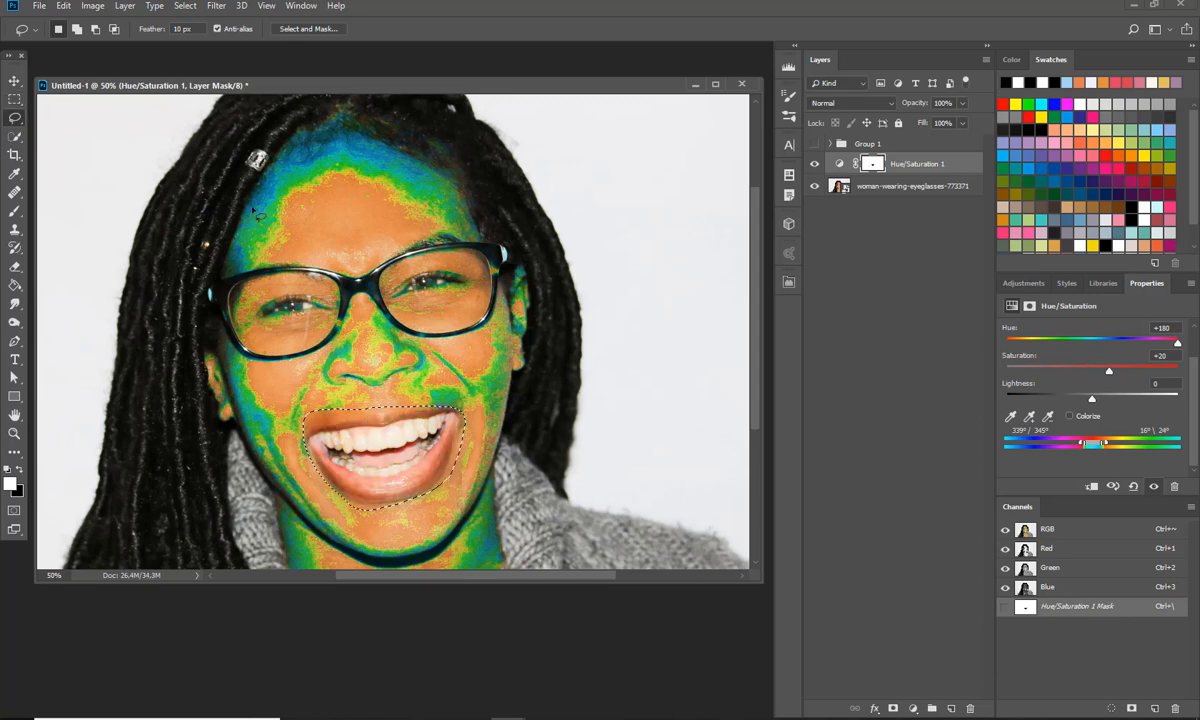
key("ctrl+d")
left_click(15, 80)
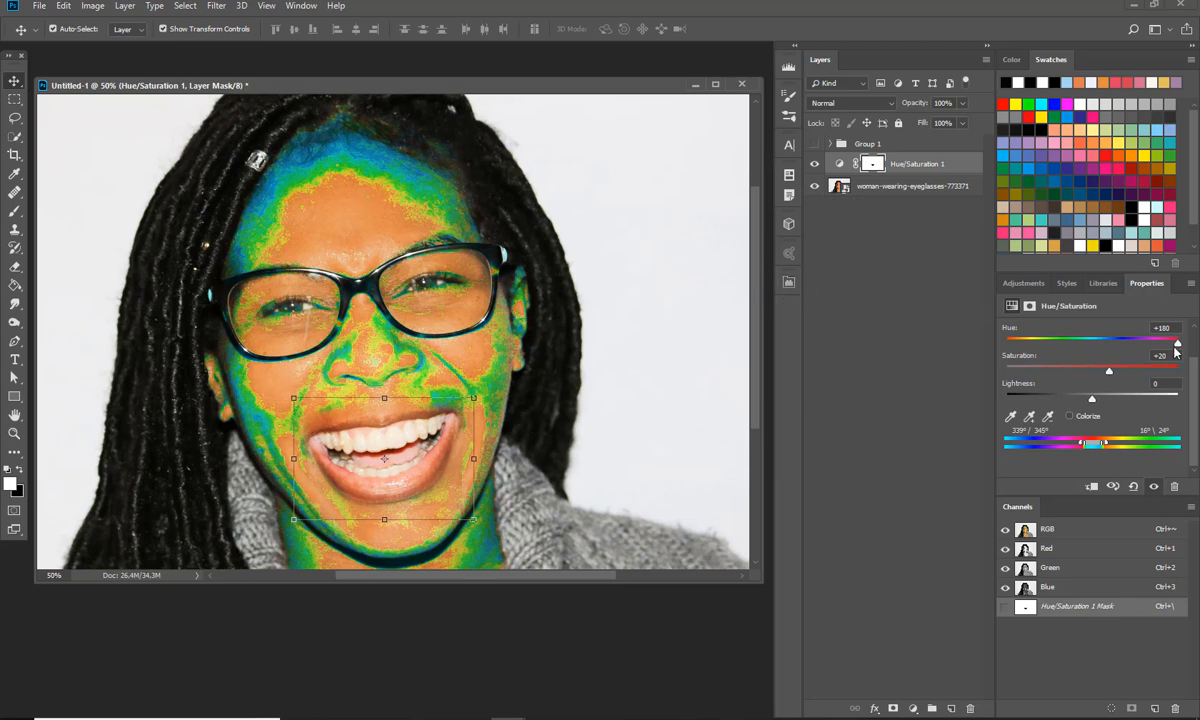
Correct the targeted skin patches with Hue +12 and Saturation +4.
left_click_drag(1174, 329, 1104, 347)
type("00")
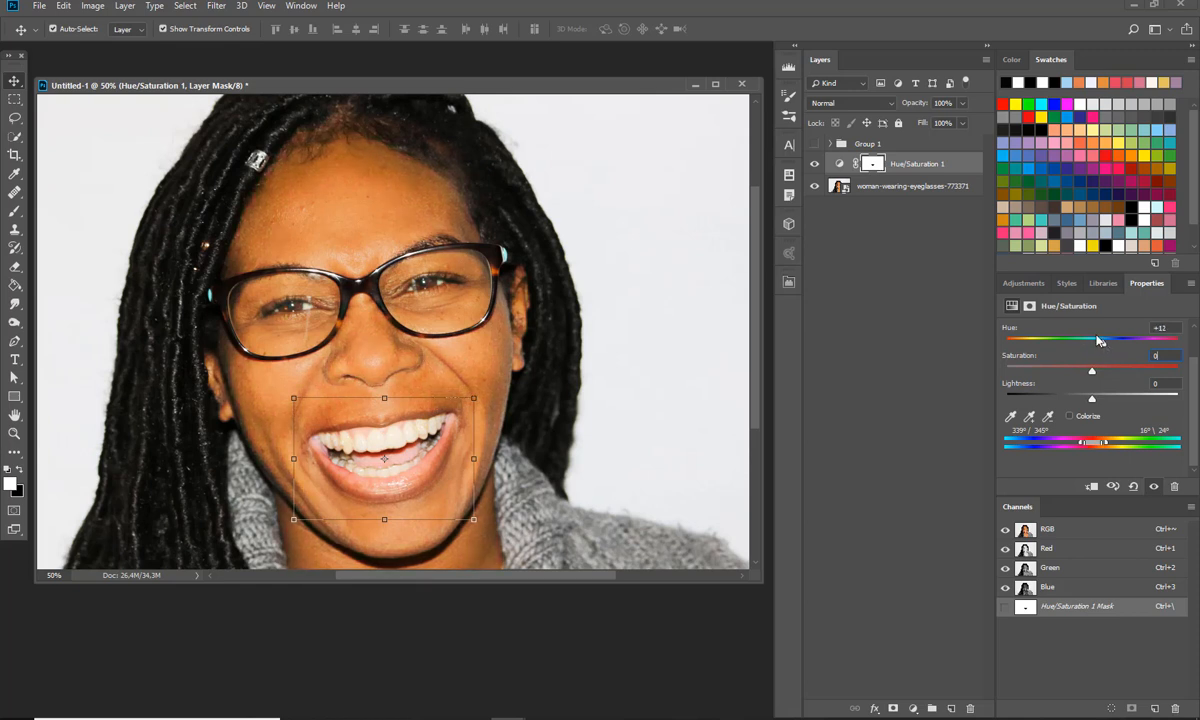
left_click_drag(1092, 371, 1095, 376)
Compare the skin with and without the Hue/Saturation correction, both in the plain photo and through the helper group.
left_click(816, 167)
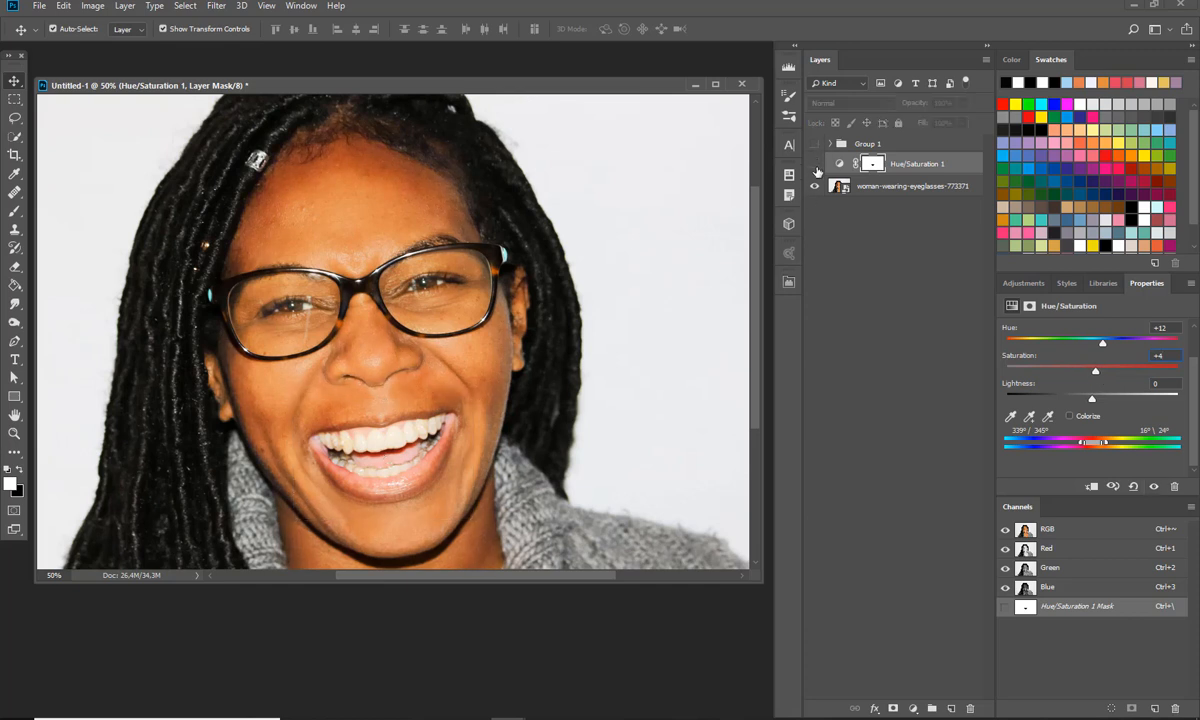
left_click(816, 167)
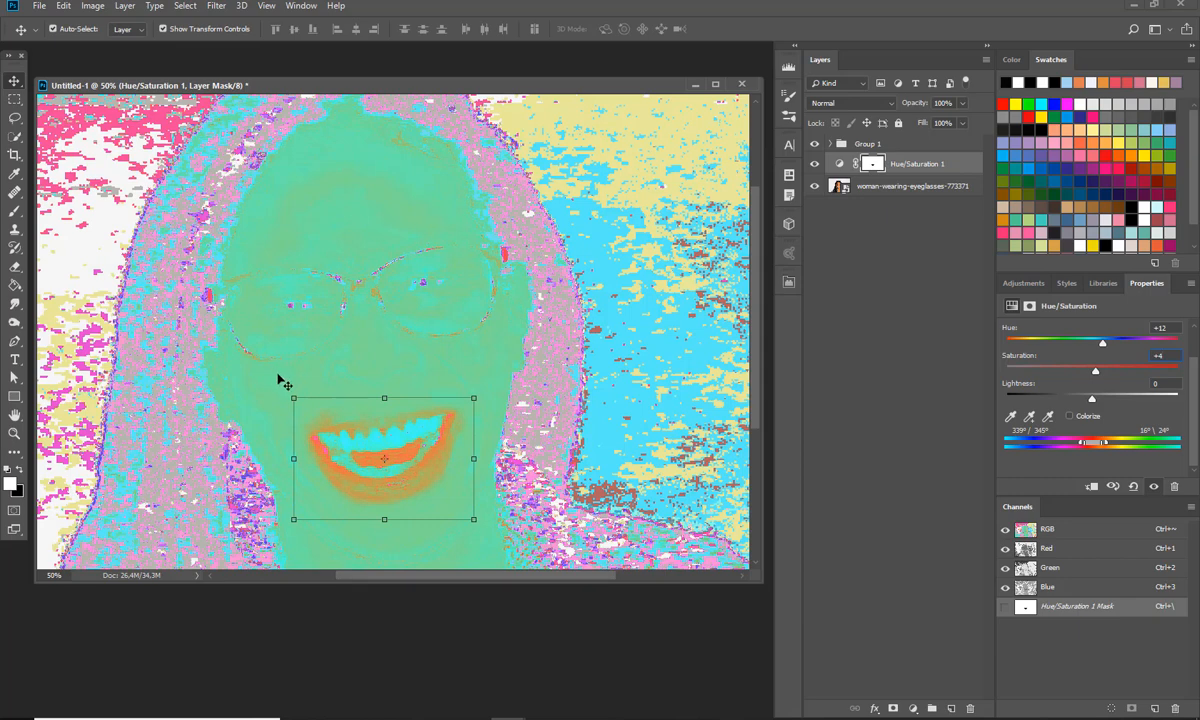
left_click(46, 114)
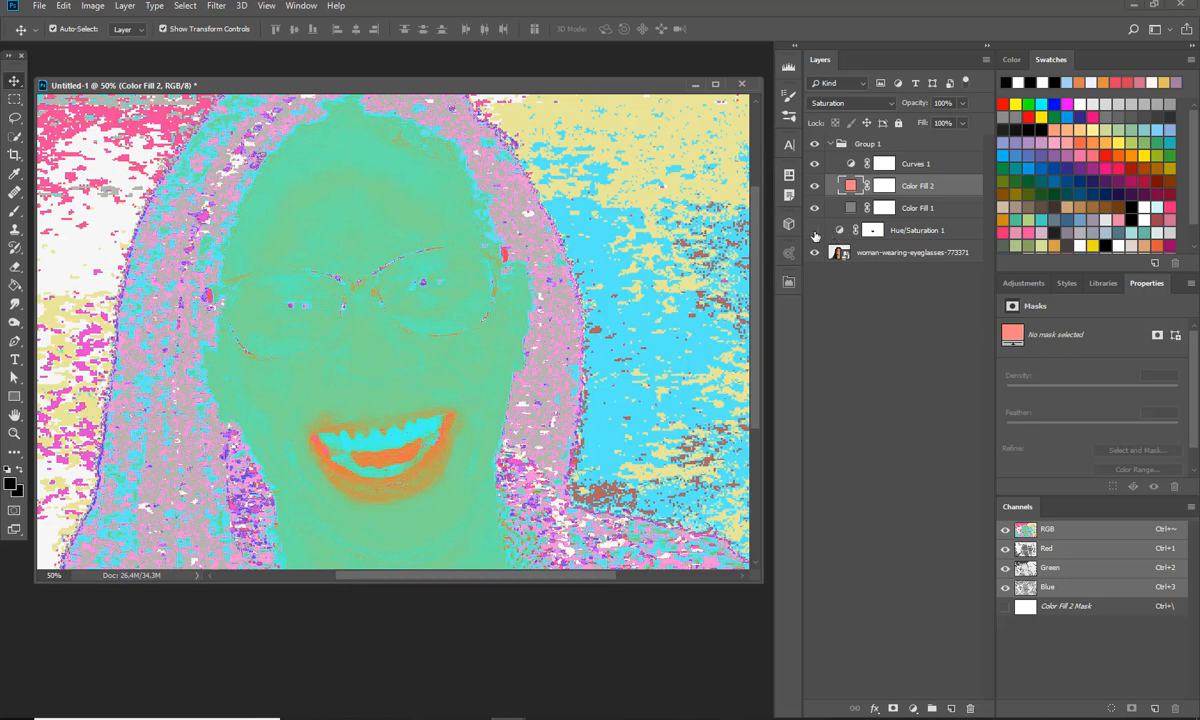
left_click(815, 232)
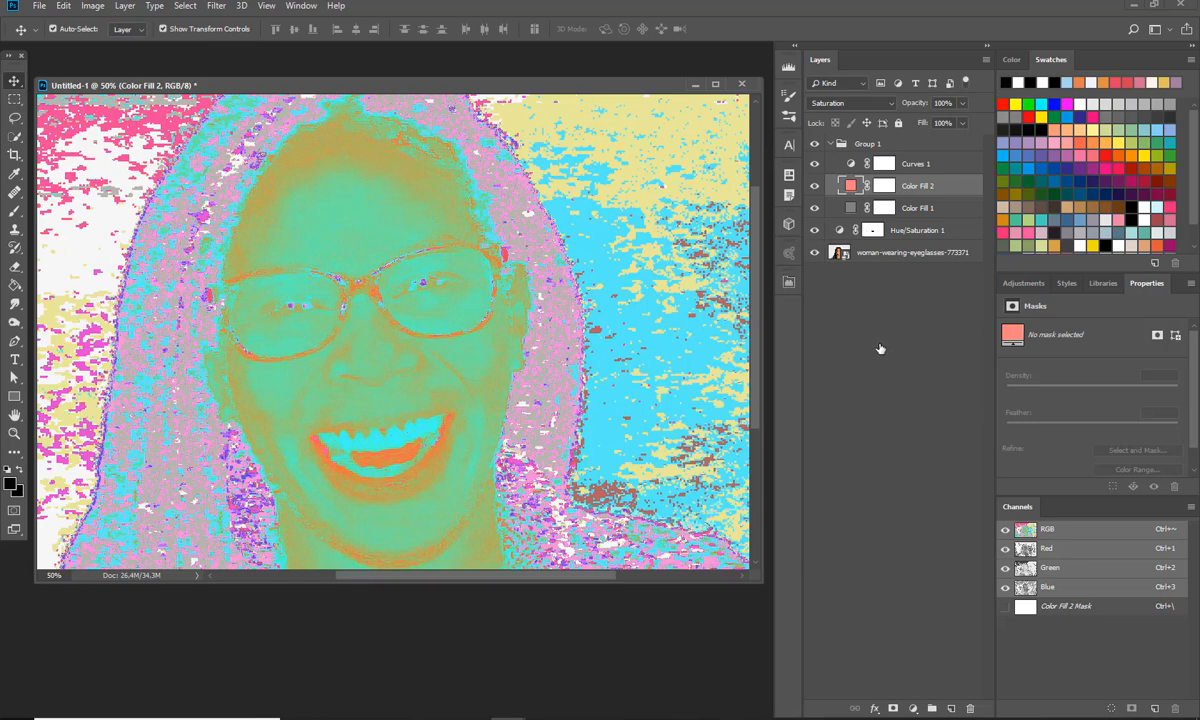
key("ctrl+z")
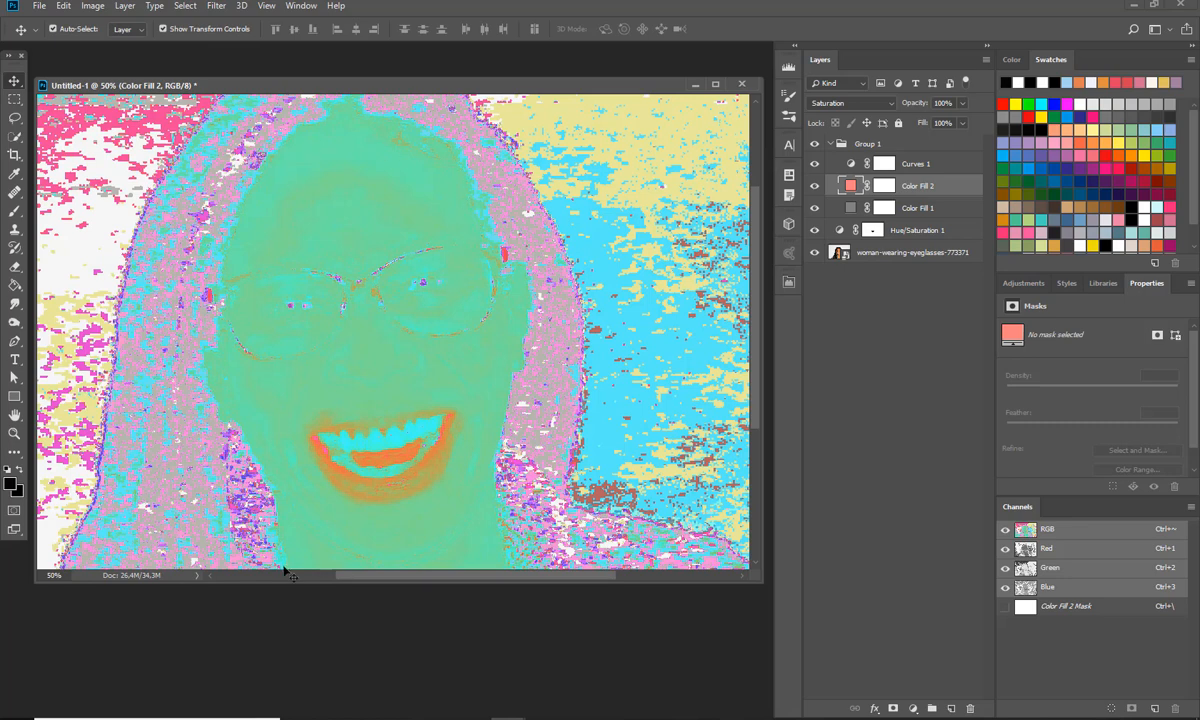